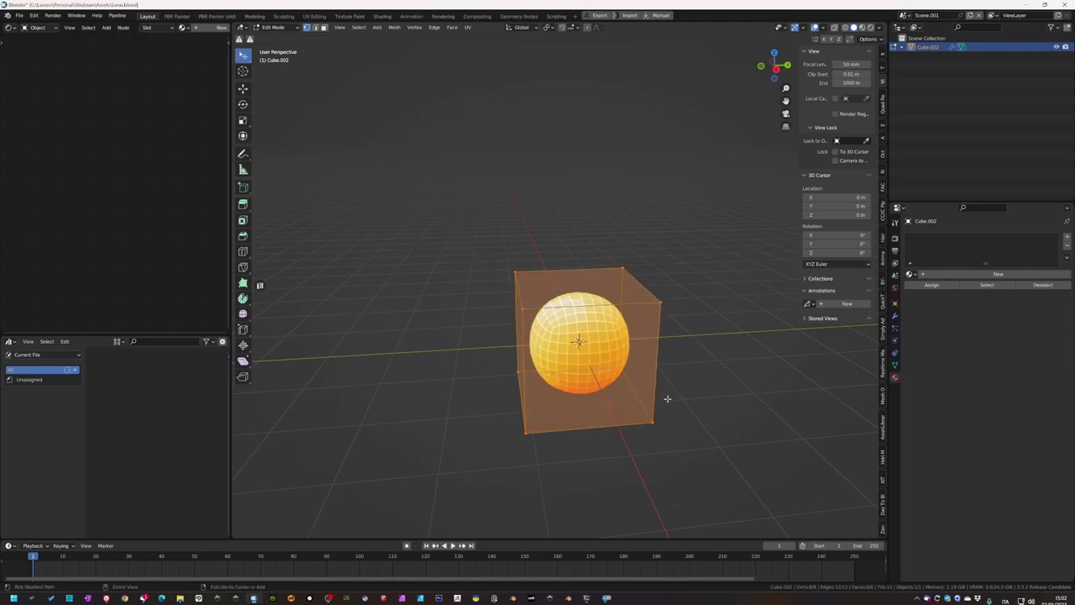
- Stretch the rounded cube along Y into a long block, then return to Object Mode
{"action": "key", "text": "KP_1"}
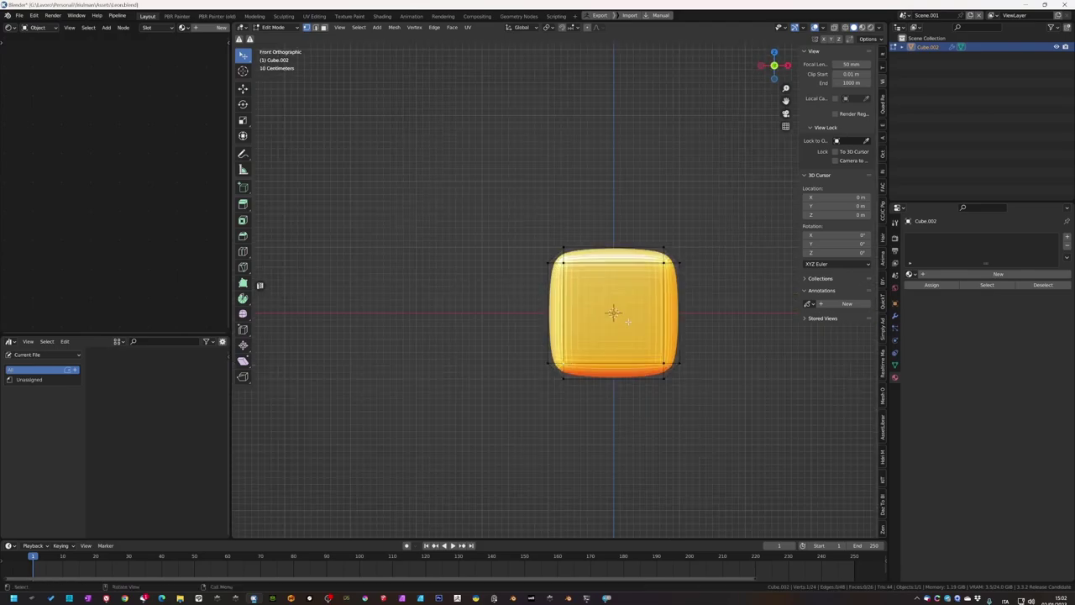
{"action": "middle_click_drag", "start_coordinate": [676, 340], "coordinate": [521, 364]}
{"action": "key", "text": "g"}
{"action": "key", "text": "y"}
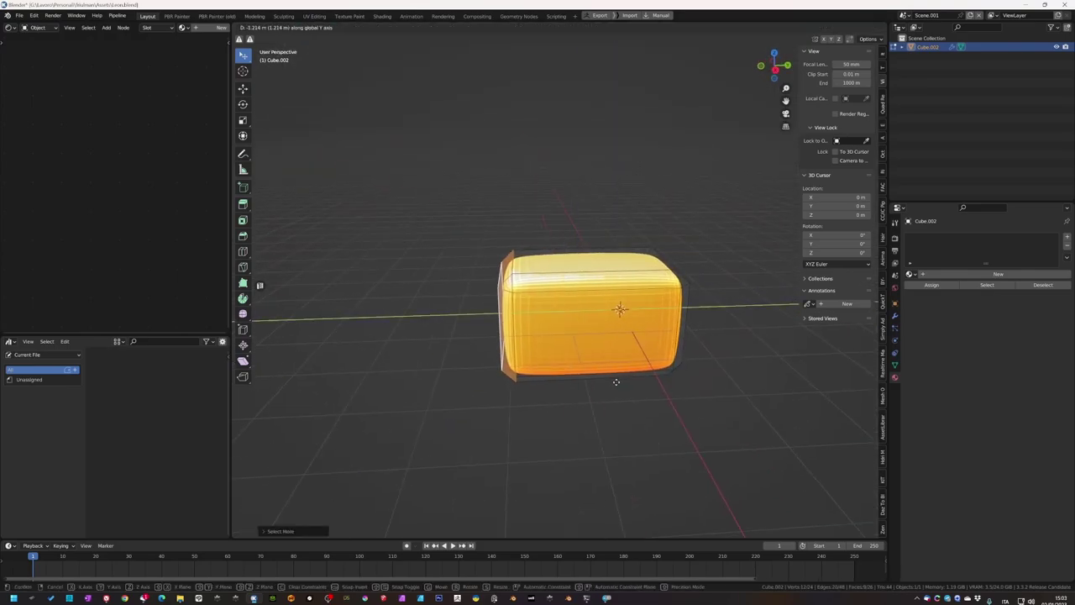
{"action": "right_click", "coordinate": [615, 382]}
{"action": "key", "text": "Tab"}
{"action": "mouse_move", "coordinate": [619, 379]}
{"action": "middle_mouse_down"}
{"action": "mouse_move", "coordinate": [678, 372]}
{"action": "mouse_move", "coordinate": [652, 350]}
{"action": "mouse_move", "coordinate": [592, 353]}
{"action": "mouse_move", "coordinate": [591, 311]}
{"action": "mouse_move", "coordinate": [592, 361]}
{"action": "mouse_move", "coordinate": [573, 411]}
{"action": "mouse_move", "coordinate": [570, 335]}
{"action": "middle_mouse_up"}
- Duplicate the block and move the copy up along Z
{"action": "key", "text": "shift+d"}
{"action": "left_click", "coordinate": [604, 364]}
{"action": "key", "text": "g"}
{"action": "key", "text": "z"}
{"action": "left_click", "coordinate": [592, 353]}
- Shift the first block's geometry along Y so the copy overlaps its side, then select both blocks
{"action": "left_click", "coordinate": [592, 336]}
{"action": "key", "text": "Tab"}
{"action": "key", "text": "g"}
{"action": "key", "text": "y"}
{"action": "left_click", "coordinate": [592, 311]}
{"action": "key", "text": "Tab"}
{"action": "left_click", "coordinate": [588, 400], "text": "shift"}
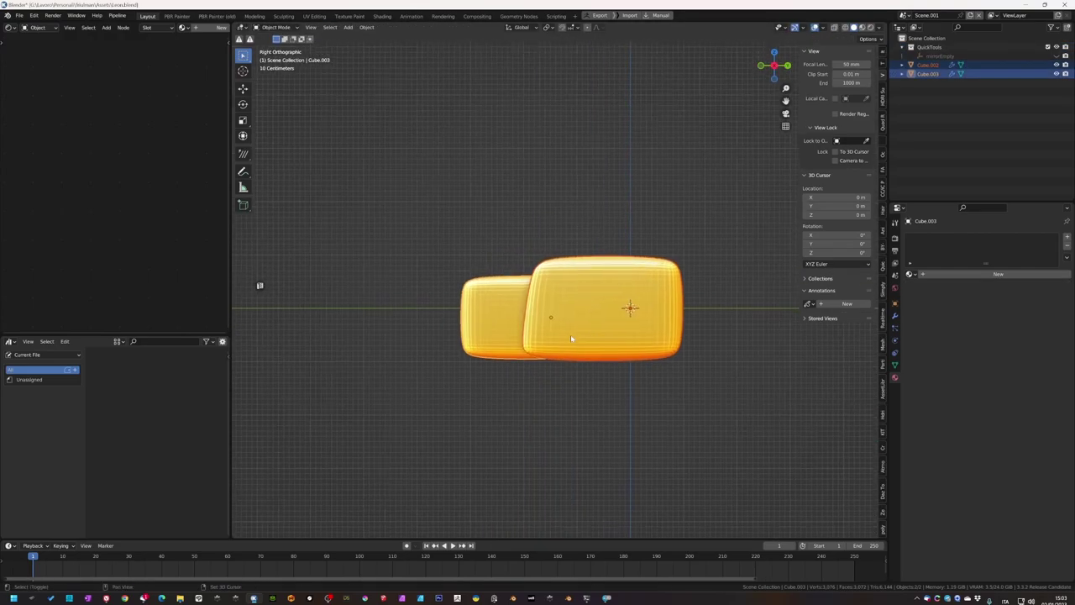
- Draw the front leg outline with QuickShape in the right side view
{"action": "key", "text": "shift+alt+q"}
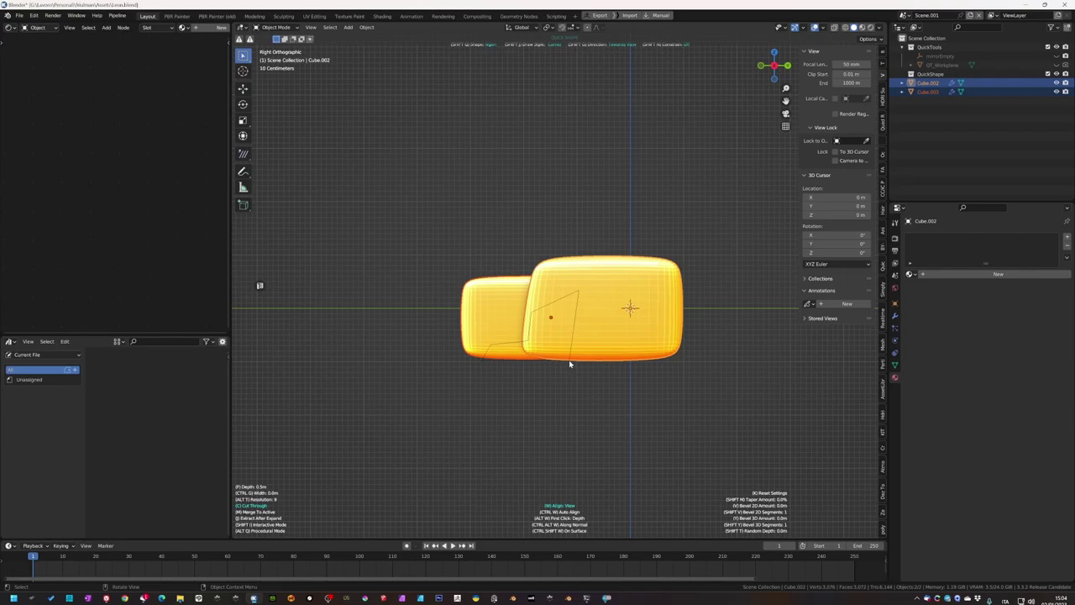
{"action": "mouse_move", "coordinate": [547, 359]}
{"action": "middle_mouse_down"}
{"action": "mouse_move", "coordinate": [608, 348]}
{"action": "mouse_move", "coordinate": [570, 351]}
{"action": "mouse_move", "coordinate": [521, 377]}
{"action": "mouse_move", "coordinate": [596, 367]}
{"action": "mouse_move", "coordinate": [660, 376]}
{"action": "middle_mouse_up"}
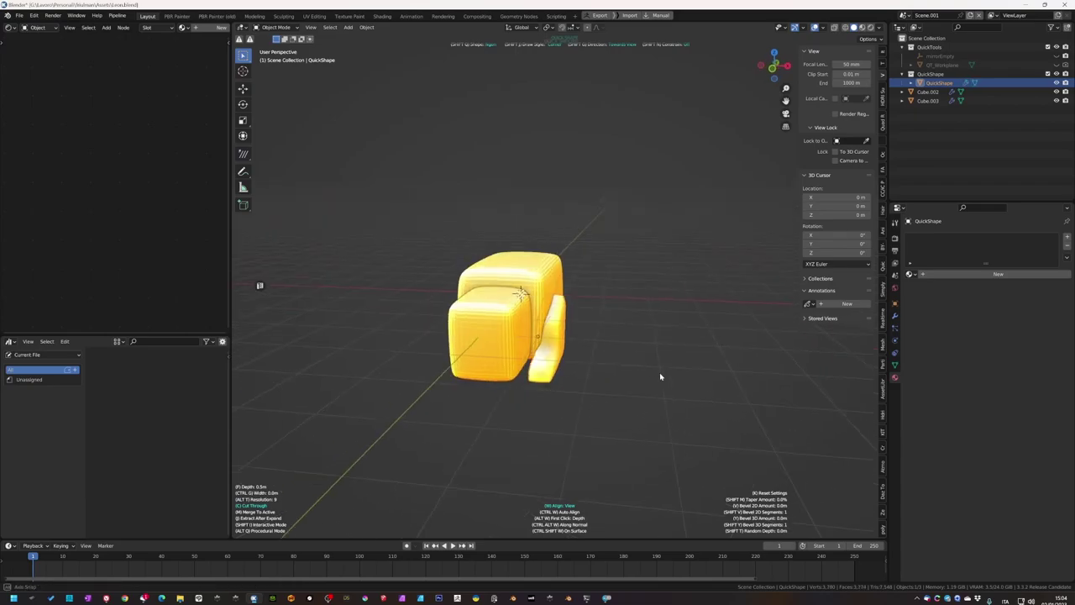
{"action": "middle_click_drag", "start_coordinate": [601, 358], "coordinate": [563, 387]}
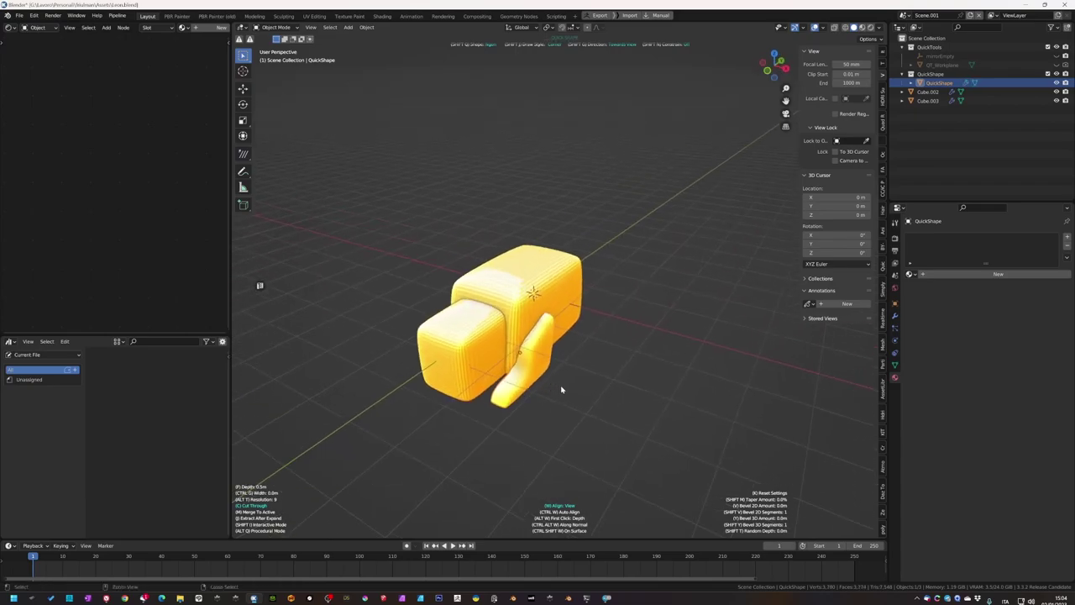
{"action": "left_click", "coordinate": [562, 387]}
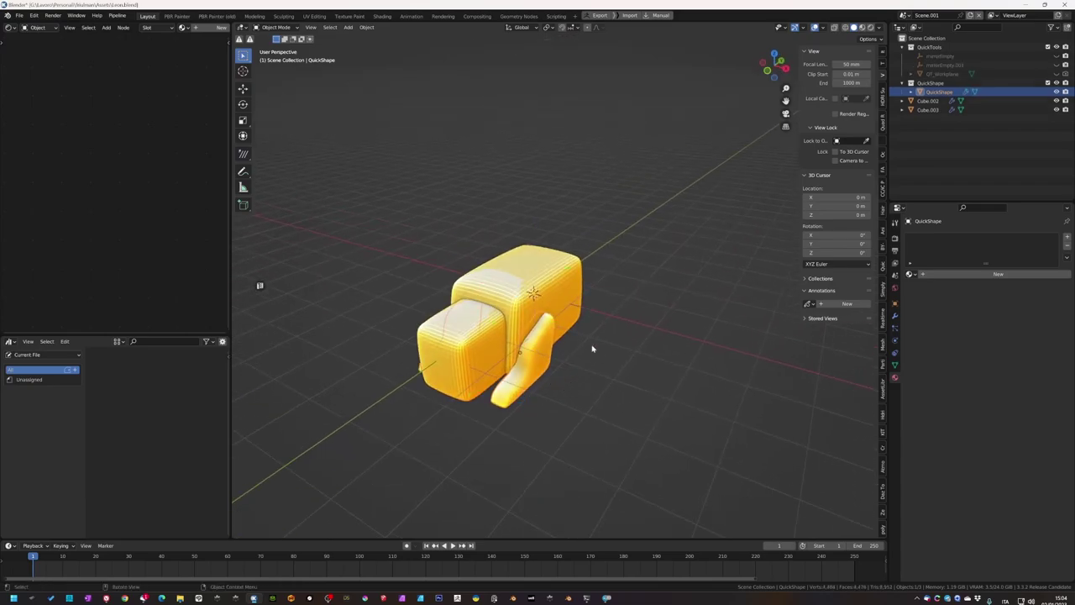
- Draw and extrude the back leg, then check the smoothed legs in Object Mode
{"action": "mouse_move", "coordinate": [592, 348]}
{"action": "middle_mouse_down"}
{"action": "mouse_move", "coordinate": [515, 379]}
{"action": "mouse_move", "coordinate": [595, 403]}
{"action": "mouse_move", "coordinate": [665, 388]}
{"action": "middle_mouse_up"}
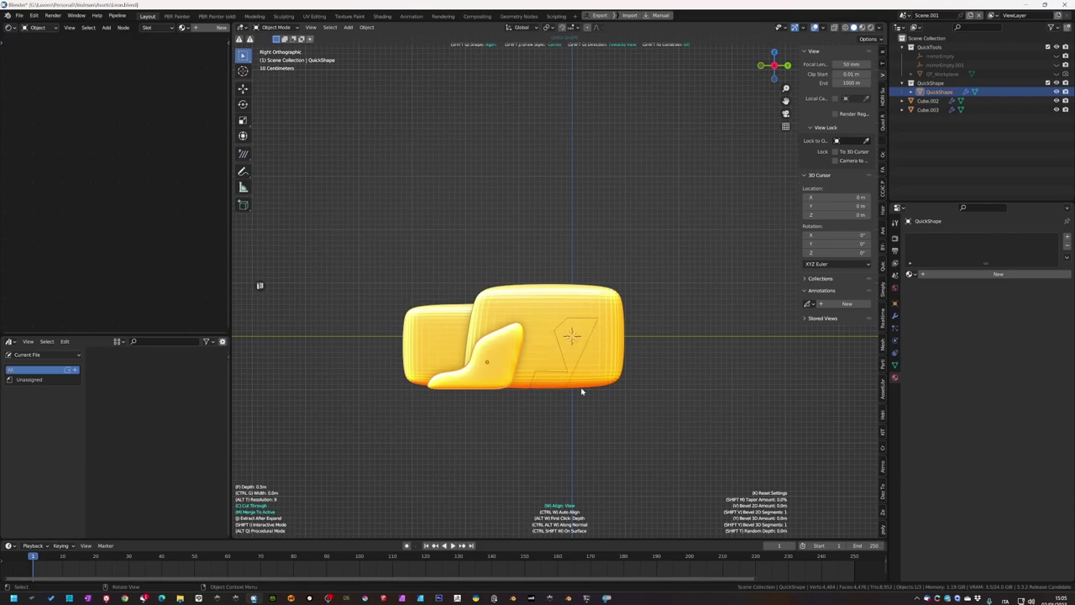
{"action": "mouse_move", "coordinate": [623, 339]}
{"action": "middle_mouse_down"}
{"action": "mouse_move", "coordinate": [587, 339]}
{"action": "mouse_move", "coordinate": [579, 323]}
{"action": "mouse_move", "coordinate": [604, 348]}
{"action": "middle_mouse_up"}
{"action": "key", "text": "Tab"}
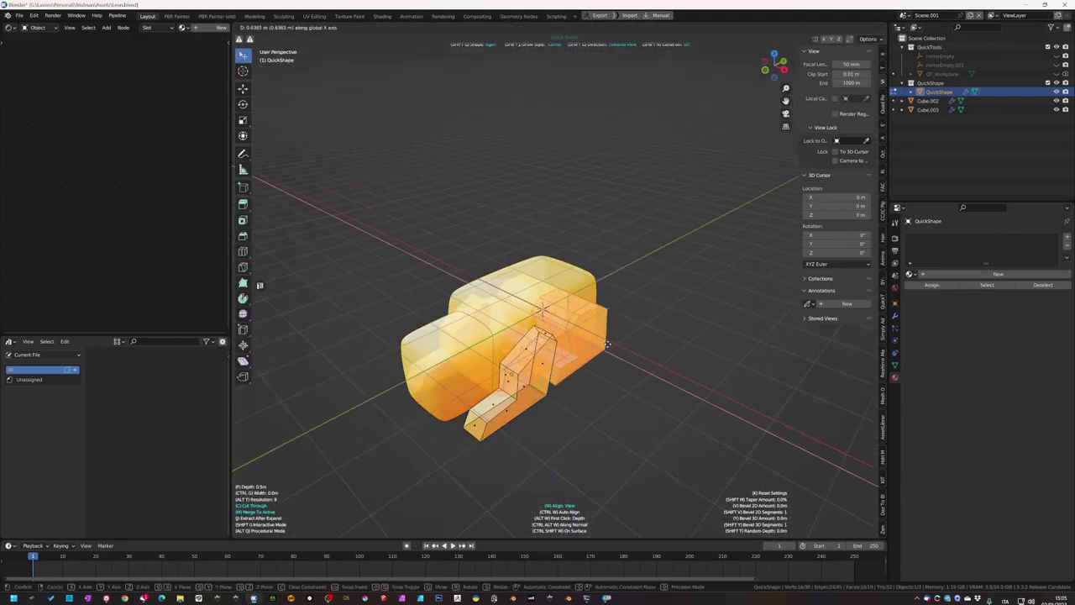
{"action": "key", "text": "Tab"}
{"action": "mouse_move", "coordinate": [666, 387]}
{"action": "middle_mouse_down"}
{"action": "mouse_move", "coordinate": [554, 382]}
{"action": "mouse_move", "coordinate": [587, 373]}
{"action": "mouse_move", "coordinate": [667, 439]}
{"action": "mouse_move", "coordinate": [541, 365]}
{"action": "mouse_move", "coordinate": [580, 373]}
{"action": "middle_mouse_up"}
{"action": "key", "text": "Tab"}
{"action": "key", "text": "Tab"}
{"action": "mouse_move", "coordinate": [598, 413]}
{"action": "middle_mouse_down"}
{"action": "mouse_move", "coordinate": [619, 401]}
{"action": "mouse_move", "coordinate": [556, 403]}
{"action": "mouse_move", "coordinate": [672, 403]}
{"action": "middle_mouse_up"}
{"action": "key", "text": "alt+q"}
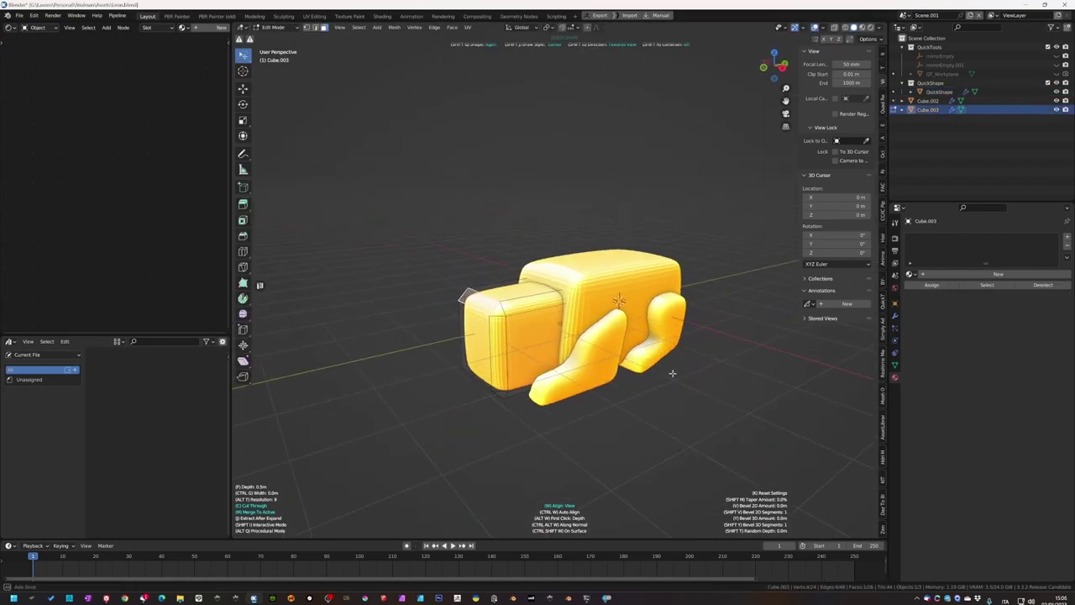
- Move the head block's geometry forward along Y
{"action": "middle_click_drag", "start_coordinate": [576, 330], "coordinate": [546, 351]}
{"action": "key", "text": "g"}
{"action": "key", "text": "y"}
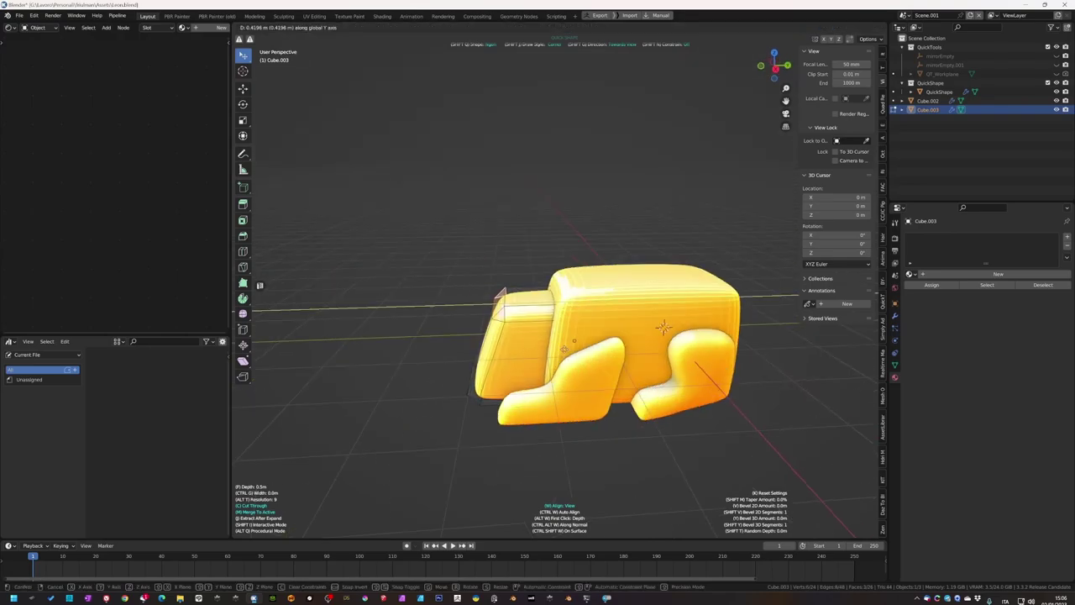
{"action": "left_click", "coordinate": [664, 327]}
{"action": "mouse_move", "coordinate": [663, 327]}
{"action": "middle_mouse_down"}
{"action": "mouse_move", "coordinate": [674, 352]}
{"action": "mouse_move", "coordinate": [694, 355]}
{"action": "mouse_move", "coordinate": [645, 315]}
{"action": "middle_mouse_up"}
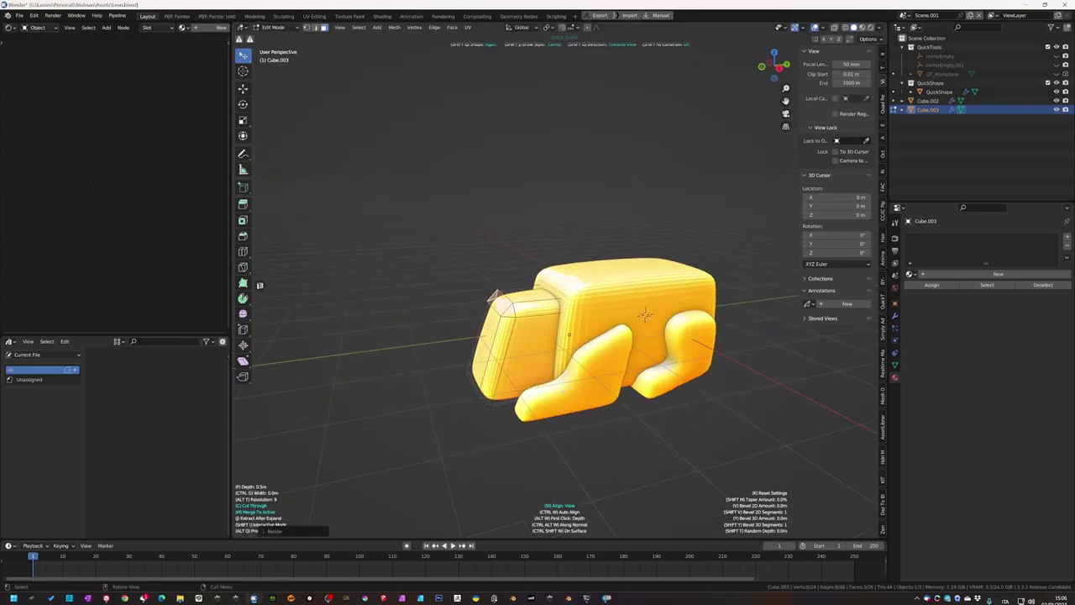
{"action": "key", "text": "Tab"}
- Inspect the mirrored QuickShape legs from front and right views and show their modifier stack
{"action": "key", "text": "KP_1"}
{"action": "key", "text": "KP_3"}
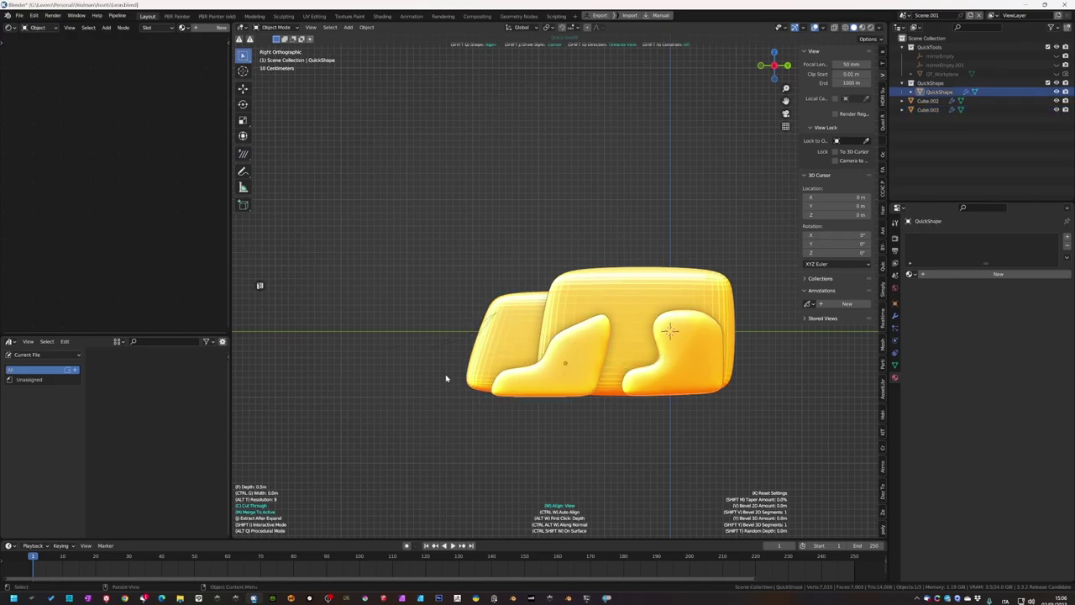
{"action": "mouse_move", "coordinate": [496, 355]}
{"action": "middle_mouse_down"}
{"action": "mouse_move", "coordinate": [561, 404]}
{"action": "mouse_move", "coordinate": [588, 352]}
{"action": "middle_mouse_up"}
{"action": "key", "text": "Tab"}
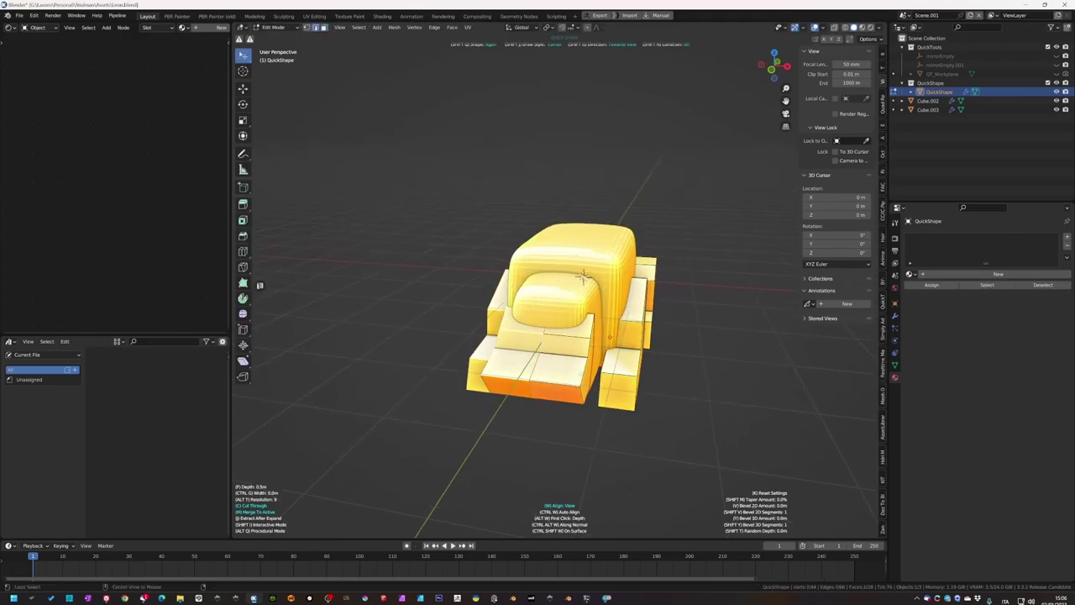
{"action": "mouse_move", "coordinate": [583, 277]}
{"action": "middle_mouse_down"}
{"action": "mouse_move", "coordinate": [259, 288]}
{"action": "mouse_move", "coordinate": [587, 267]}
{"action": "middle_mouse_up"}
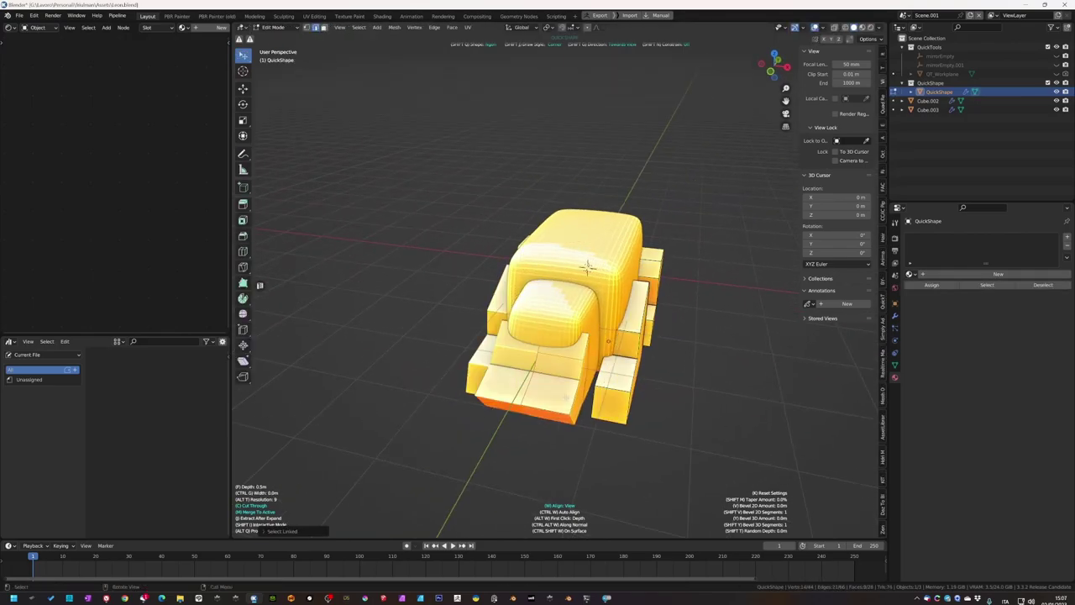
{"action": "key", "text": "Tab"}
{"action": "key", "text": "Tab"}
{"action": "left_click", "coordinate": [895, 316]}
- Push the leg cage vertices along X to reshape the front leg
{"action": "key", "text": "Tab"}
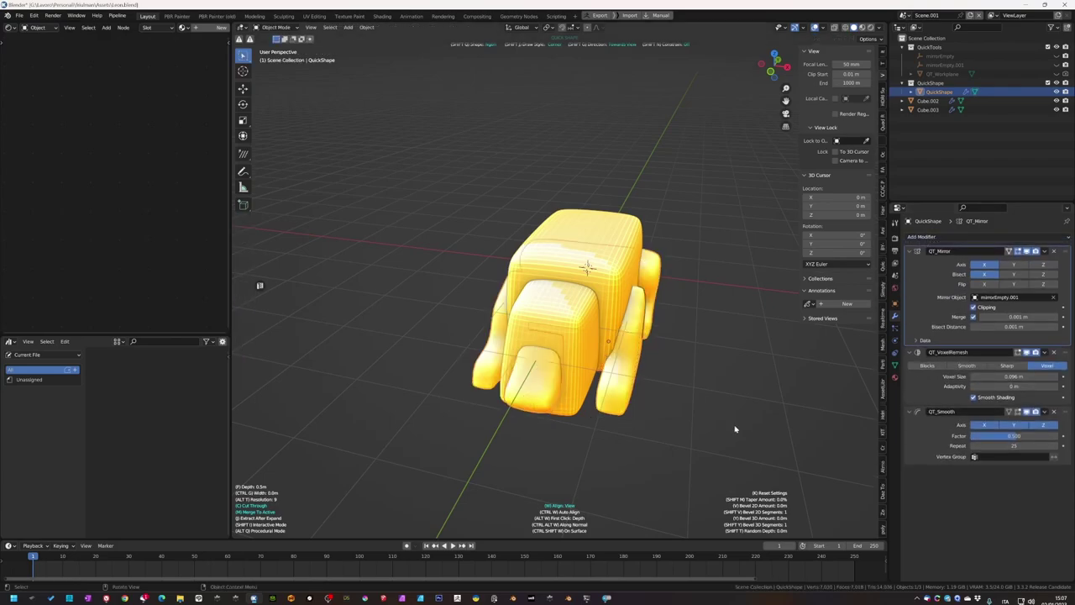
{"action": "mouse_move", "coordinate": [735, 429]}
{"action": "middle_mouse_down"}
{"action": "mouse_move", "coordinate": [628, 377]}
{"action": "mouse_move", "coordinate": [594, 424]}
{"action": "mouse_move", "coordinate": [513, 401]}
{"action": "mouse_move", "coordinate": [542, 400]}
{"action": "middle_mouse_up"}
{"action": "key", "text": "Tab"}
{"action": "key", "text": "g"}
{"action": "key", "text": "x"}
{"action": "left_click", "coordinate": [594, 429]}
{"action": "scroll", "coordinate": [512, 402], "scroll_direction": "up", "scroll_amount": 3}
{"action": "left_click", "coordinate": [654, 395]}
- Adjust the paw vertices vertically and return to Object Mode to see the rounder legs
{"action": "middle_click_drag", "start_coordinate": [655, 395], "coordinate": [538, 390]}
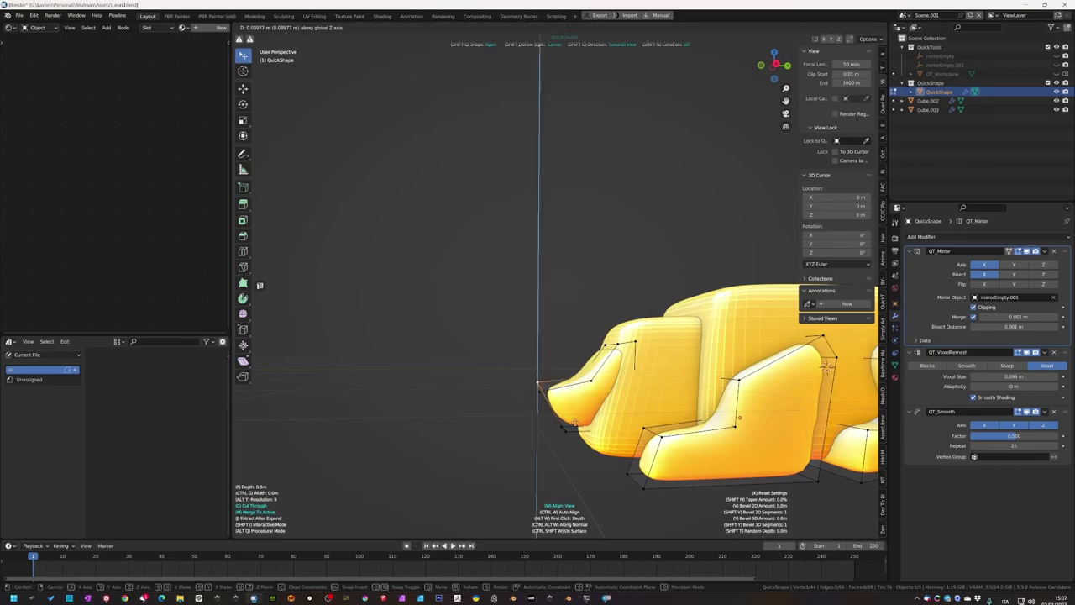
{"action": "left_click", "coordinate": [538, 384]}
{"action": "mouse_move", "coordinate": [537, 384]}
{"action": "middle_mouse_down"}
{"action": "mouse_move", "coordinate": [532, 352]}
{"action": "mouse_move", "coordinate": [531, 367]}
{"action": "middle_mouse_up"}
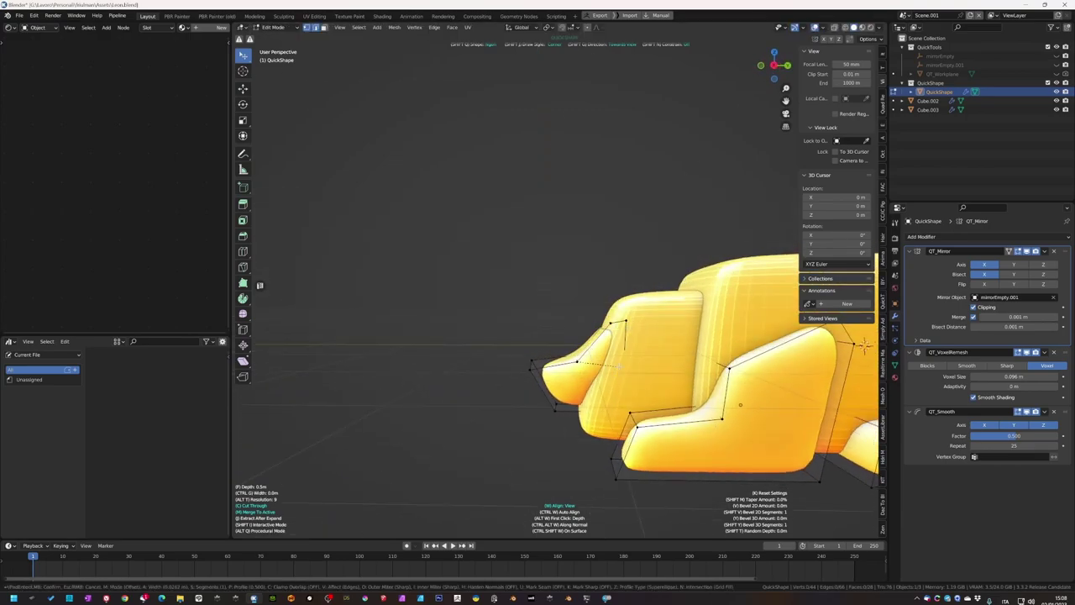
{"action": "left_click", "coordinate": [618, 366]}
{"action": "mouse_move", "coordinate": [618, 366]}
{"action": "middle_mouse_down"}
{"action": "mouse_move", "coordinate": [607, 366]}
{"action": "mouse_move", "coordinate": [655, 388]}
{"action": "mouse_move", "coordinate": [683, 381]}
{"action": "mouse_move", "coordinate": [598, 358]}
{"action": "mouse_move", "coordinate": [593, 370]}
{"action": "middle_mouse_up"}
{"action": "key", "text": "Tab"}
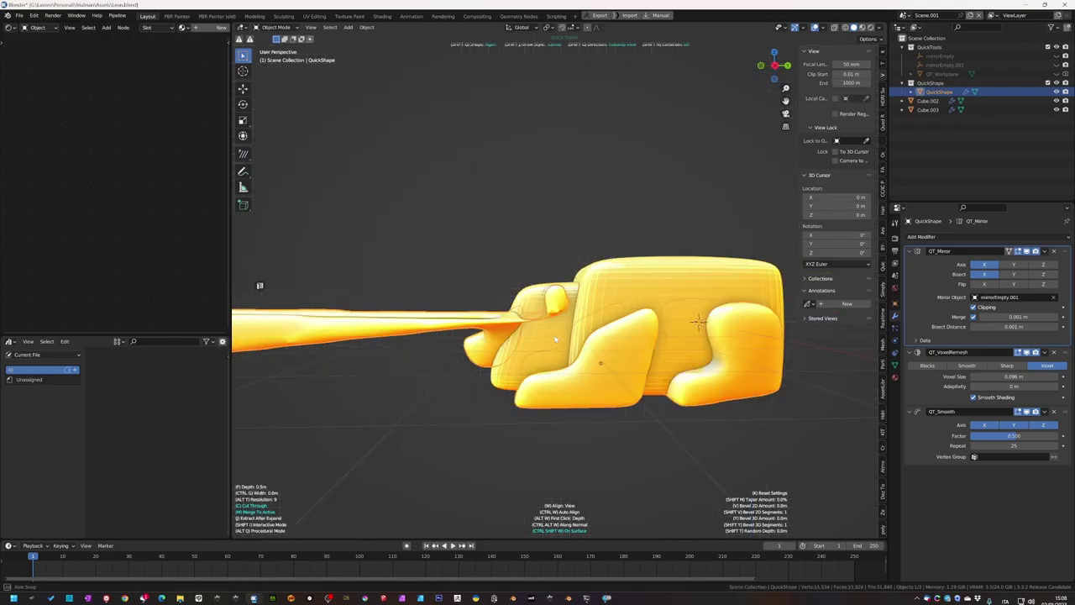
- Select the head block and scale up its ear in Top view in Edit Mode
{"action": "scroll", "coordinate": [571, 340], "scroll_direction": "down", "scroll_amount": 3}
{"action": "scroll", "coordinate": [580, 336], "scroll_direction": "up", "scroll_amount": 3}
{"action": "left_click", "coordinate": [513, 294]}
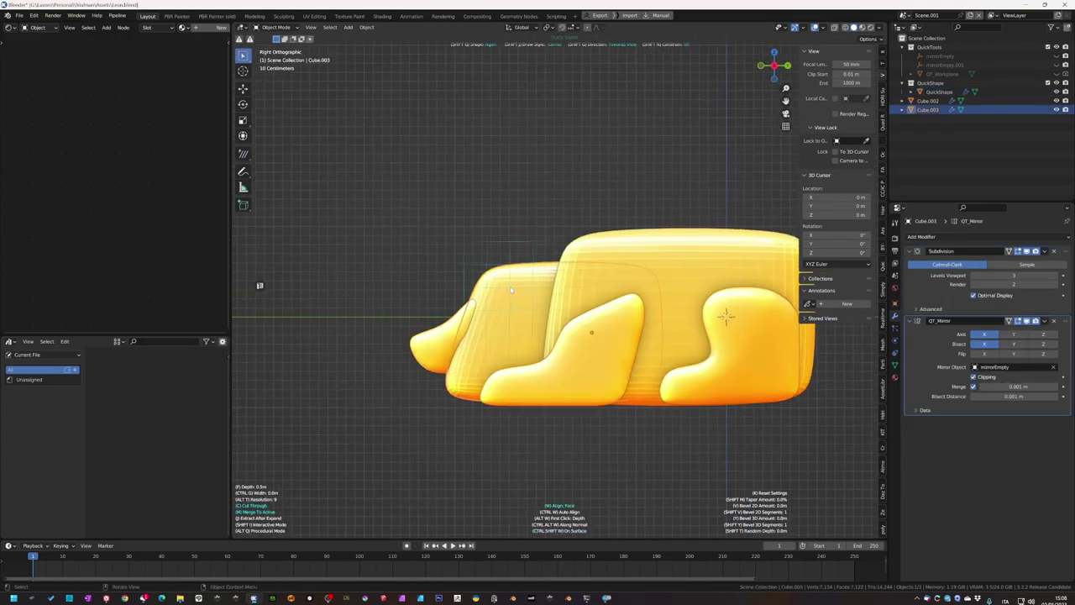
{"action": "key", "text": "Tab"}
{"action": "middle_click_drag", "start_coordinate": [529, 323], "coordinate": [576, 286]}
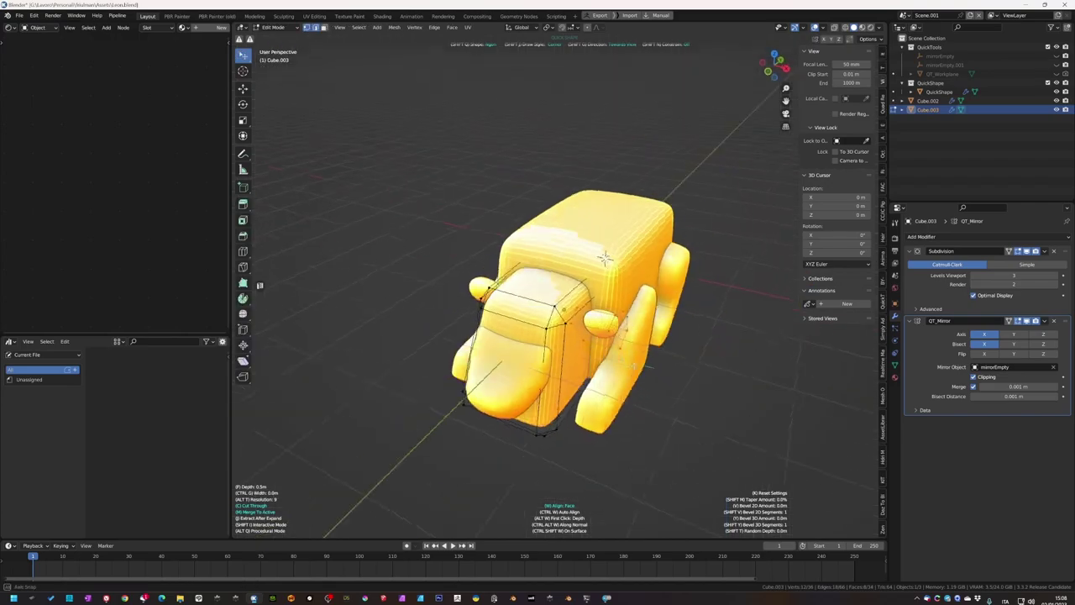
{"action": "middle_click_drag", "start_coordinate": [671, 338], "coordinate": [642, 330]}
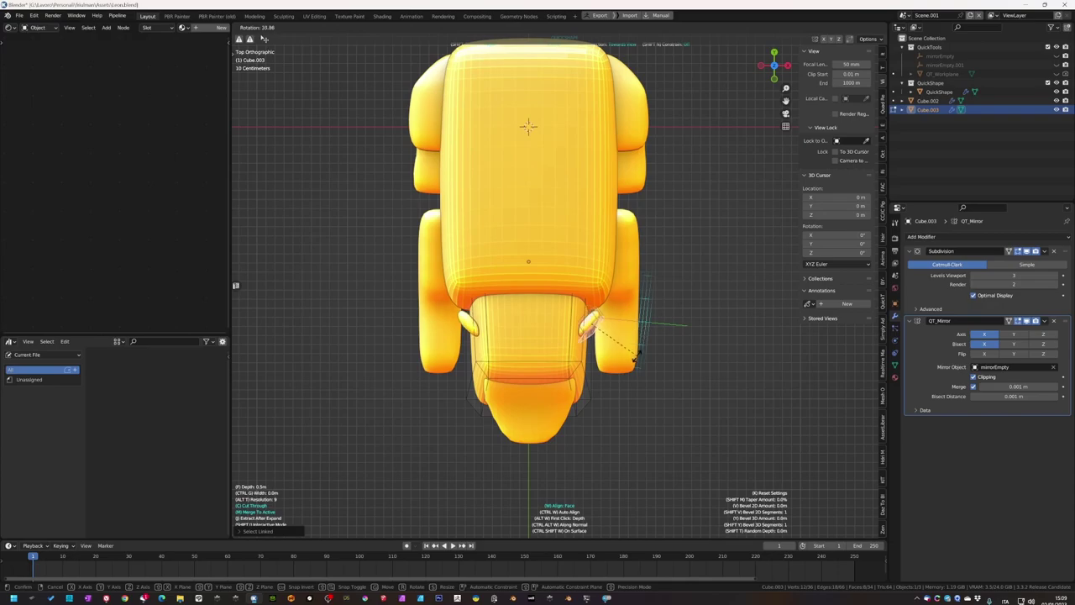
{"action": "key", "text": "s"}
{"action": "mouse_move", "coordinate": [636, 357]}
{"action": "middle_mouse_down"}
{"action": "mouse_move", "coordinate": [619, 401]}
{"action": "mouse_move", "coordinate": [588, 395]}
{"action": "mouse_move", "coordinate": [604, 370]}
{"action": "middle_mouse_up"}
{"action": "left_click", "coordinate": [621, 403]}
{"action": "mouse_move", "coordinate": [603, 330]}
{"action": "middle_mouse_down"}
{"action": "mouse_move", "coordinate": [601, 366]}
{"action": "mouse_move", "coordinate": [502, 288]}
{"action": "middle_mouse_up"}
- Switch to Sculpt Mode and save the file as Leon.blend
{"action": "key", "text": "ctrl+Tab"}
{"action": "left_click", "coordinate": [563, 336]}
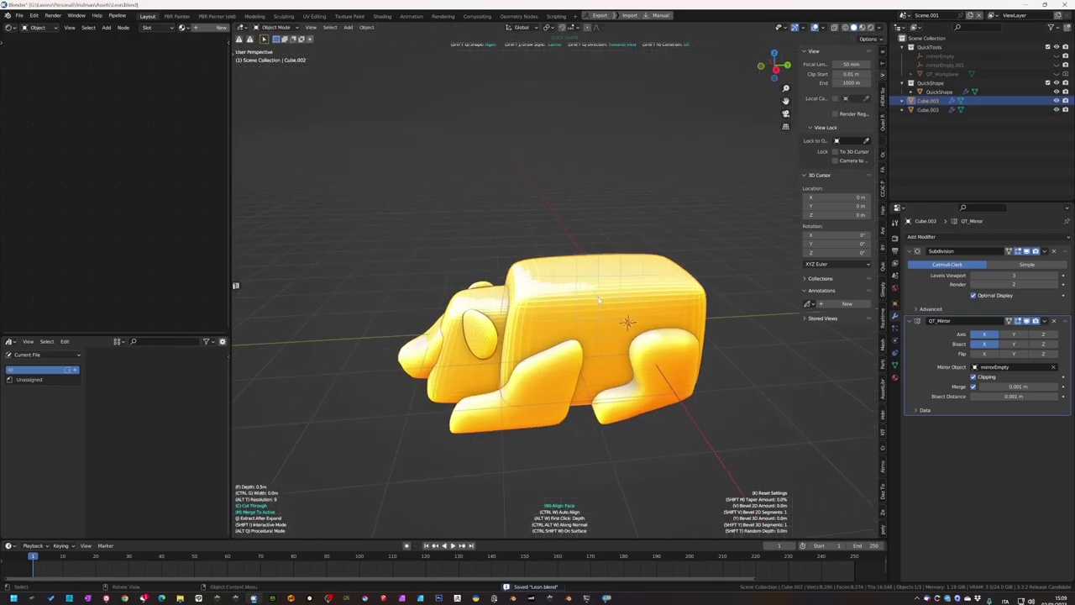
{"action": "key", "text": "ctrl+s"}
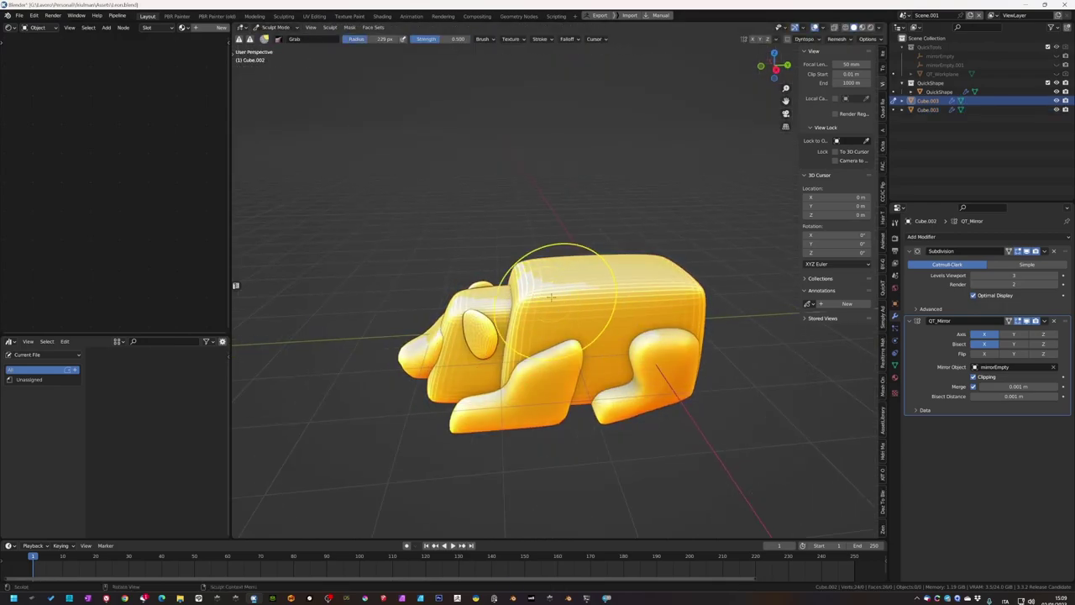
- Sculpt the body's top front outward, then apply Shade Smooth to the model
{"action": "left_click_drag", "start_coordinate": [550, 295], "coordinate": [626, 298]}
{"action": "mouse_move", "coordinate": [509, 283]}
{"action": "middle_mouse_down"}
{"action": "mouse_move", "coordinate": [574, 408]}
{"action": "mouse_move", "coordinate": [622, 353]}
{"action": "middle_mouse_up"}
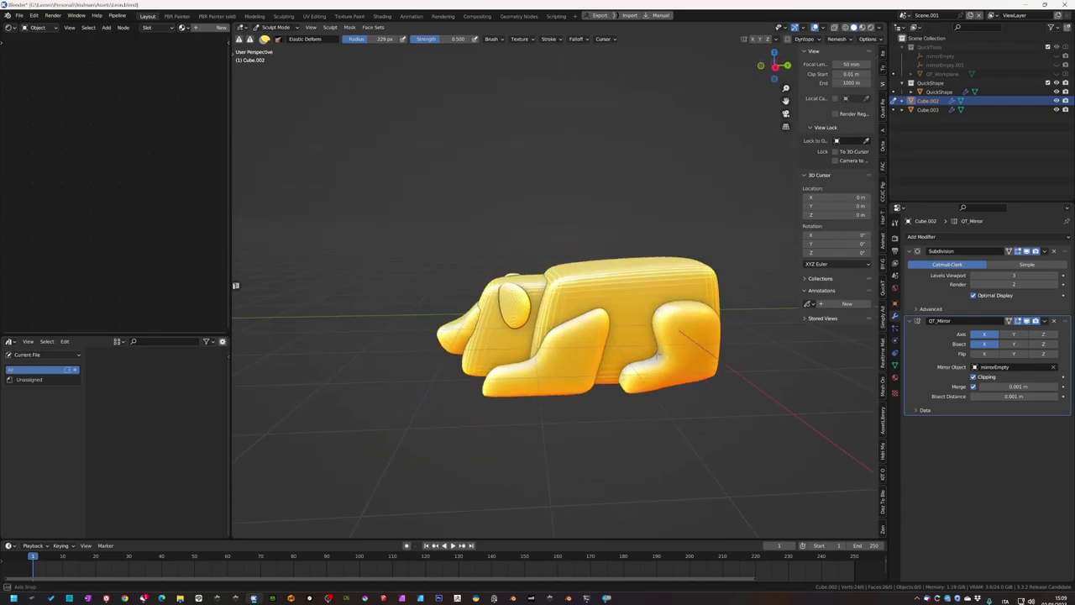
{"action": "key", "text": "ctrl+Tab"}
{"action": "left_click", "coordinate": [576, 341]}
{"action": "right_click", "coordinate": [569, 375]}
{"action": "left_click", "coordinate": [569, 376]}
{"action": "mouse_move", "coordinate": [570, 376]}
{"action": "middle_mouse_down"}
{"action": "mouse_move", "coordinate": [643, 382]}
{"action": "mouse_move", "coordinate": [592, 317]}
{"action": "mouse_move", "coordinate": [736, 336]}
{"action": "middle_mouse_up"}
- Reshape the head block with sculpting and an edge slide in Edit Mode
{"action": "left_click", "coordinate": [592, 317]}
{"action": "key", "text": "ctrl+Tab"}
{"action": "key", "text": "Tab"}
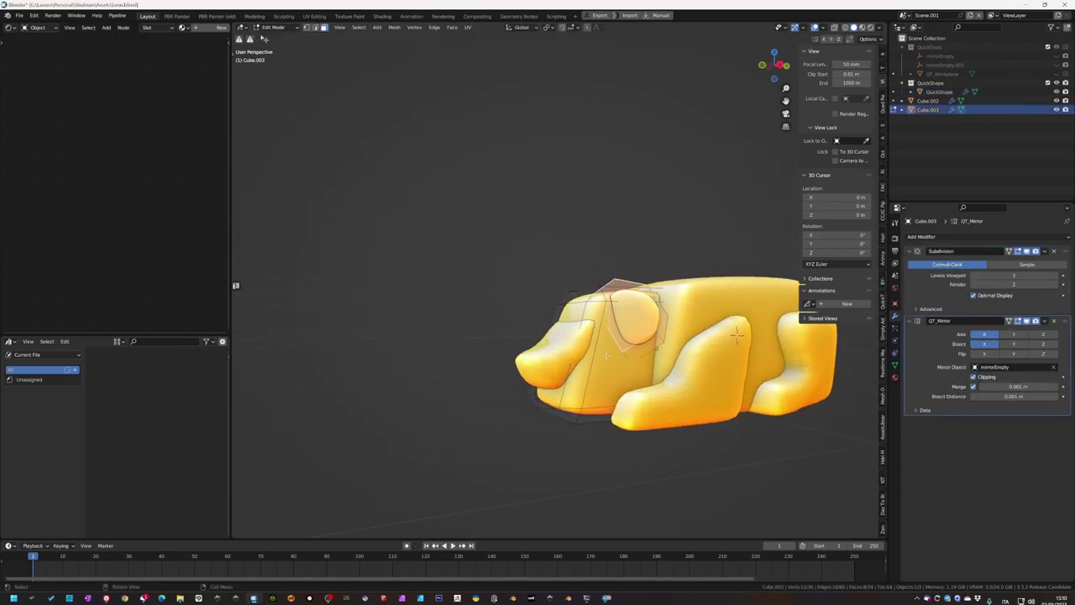
{"action": "left_click", "coordinate": [601, 355]}
{"action": "mouse_move", "coordinate": [602, 355]}
{"action": "middle_mouse_down"}
{"action": "mouse_move", "coordinate": [650, 369]}
{"action": "mouse_move", "coordinate": [565, 369]}
{"action": "middle_mouse_up"}
{"action": "key", "text": "Tab"}
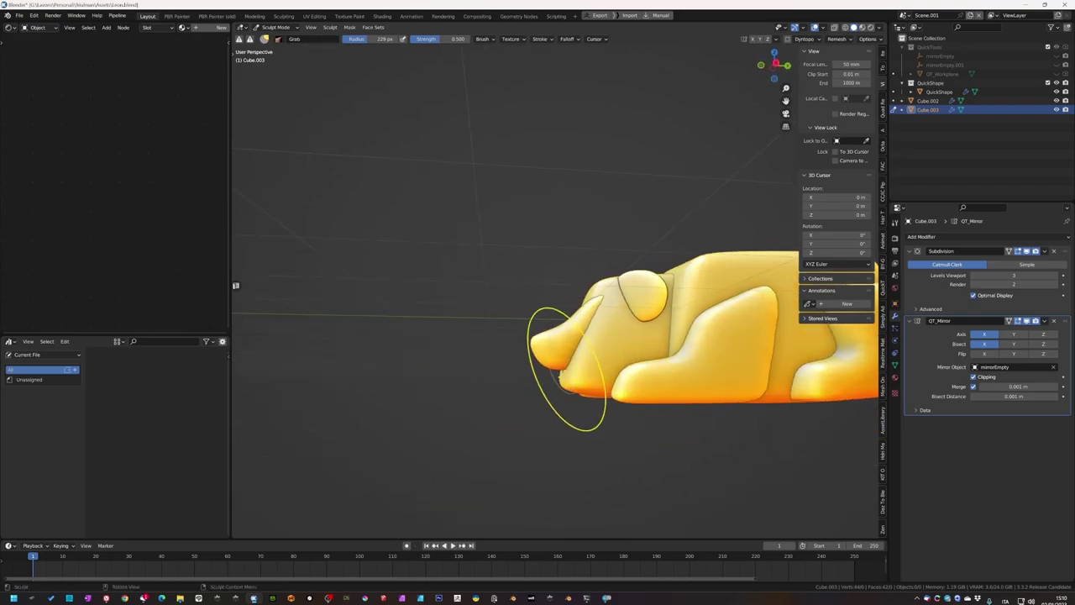
{"action": "mouse_move", "coordinate": [602, 338]}
{"action": "middle_mouse_down"}
{"action": "mouse_move", "coordinate": [596, 375]}
{"action": "mouse_move", "coordinate": [549, 330]}
{"action": "mouse_move", "coordinate": [594, 331]}
{"action": "mouse_move", "coordinate": [560, 324]}
{"action": "middle_mouse_up"}
{"action": "key", "text": "Tab"}
{"action": "key", "text": "ctrl+shift+q"}
- Draw a QuickCurve piece over the top of the head
{"action": "left_click_drag", "start_coordinate": [605, 326], "coordinate": [637, 323]}
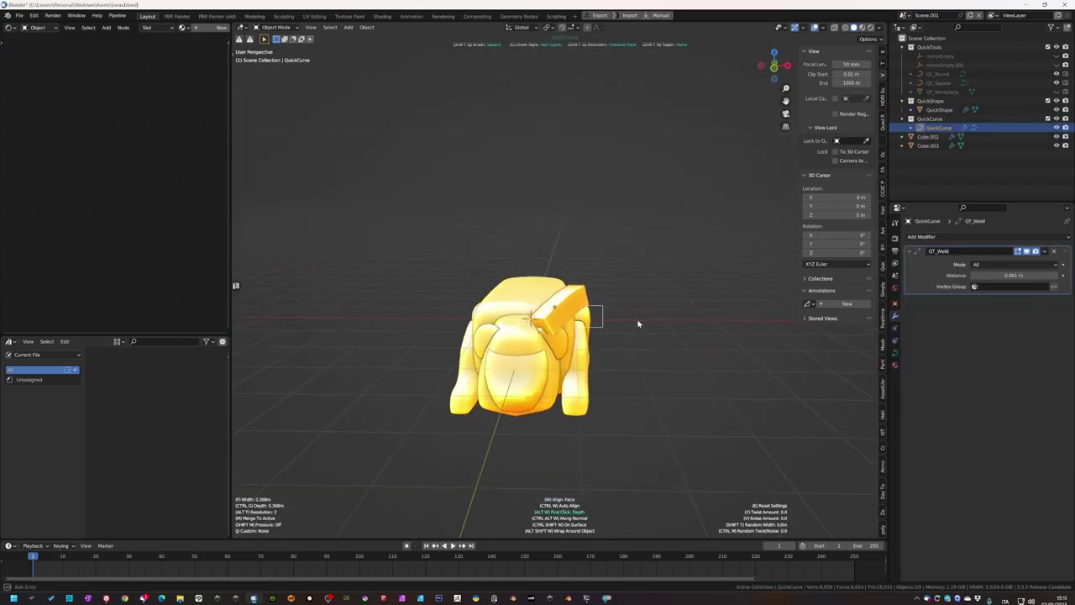
{"action": "key", "text": "Return"}
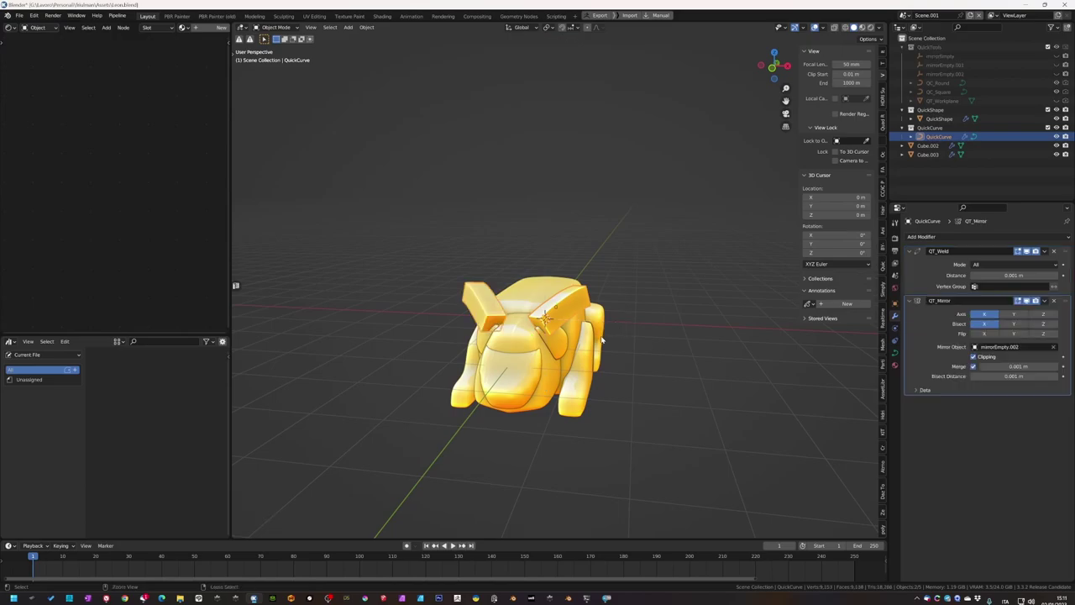
{"action": "key", "text": "shift+s"}
{"action": "mouse_move", "coordinate": [571, 331]}
{"action": "middle_mouse_down"}
{"action": "mouse_move", "coordinate": [636, 336]}
{"action": "mouse_move", "coordinate": [666, 386]}
{"action": "mouse_move", "coordinate": [646, 338]}
{"action": "mouse_move", "coordinate": [538, 296]}
{"action": "mouse_move", "coordinate": [605, 302]}
{"action": "middle_mouse_up"}
- Reshape the mane curve points with soft-falloff moves and save Leon.blend
{"action": "key", "text": "ctrl+Tab"}
{"action": "key", "text": "g"}
{"action": "left_click", "coordinate": [537, 295]}
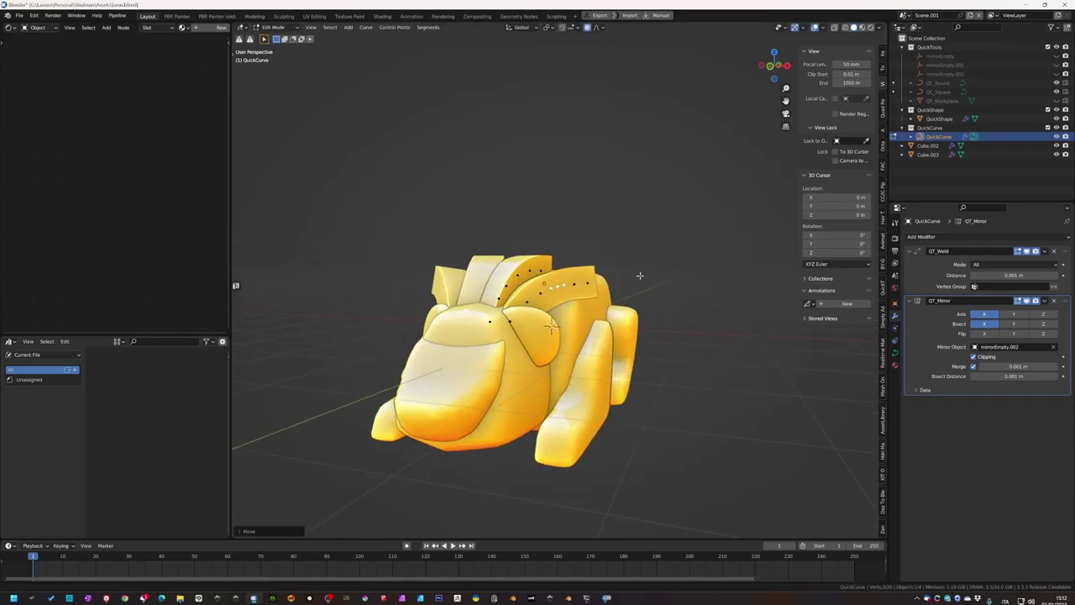
{"action": "scroll", "coordinate": [616, 300], "scroll_direction": "up", "scroll_amount": 3}
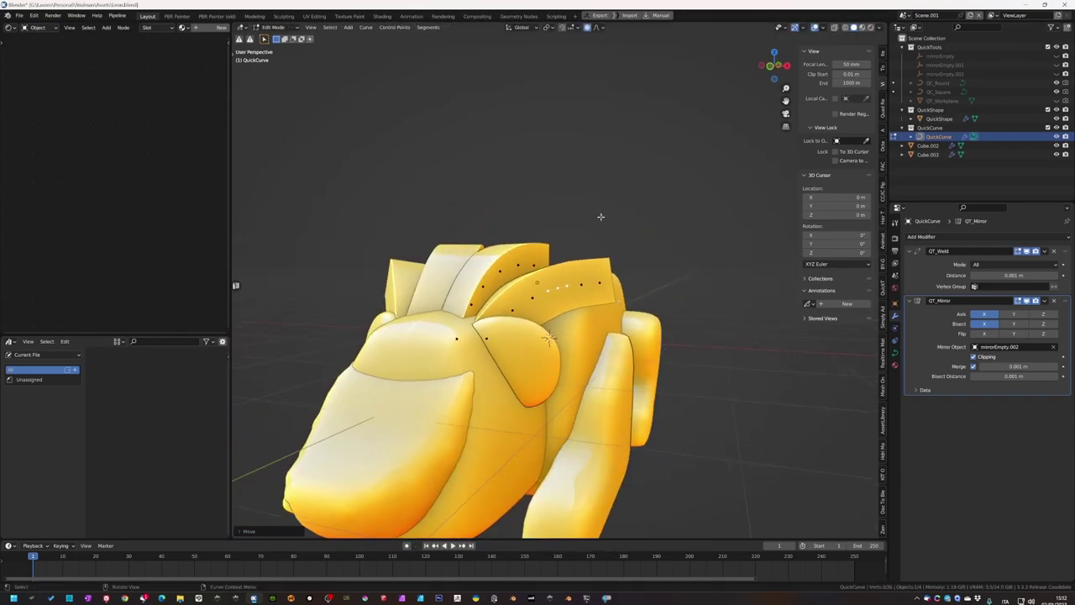
{"action": "key", "text": "g"}
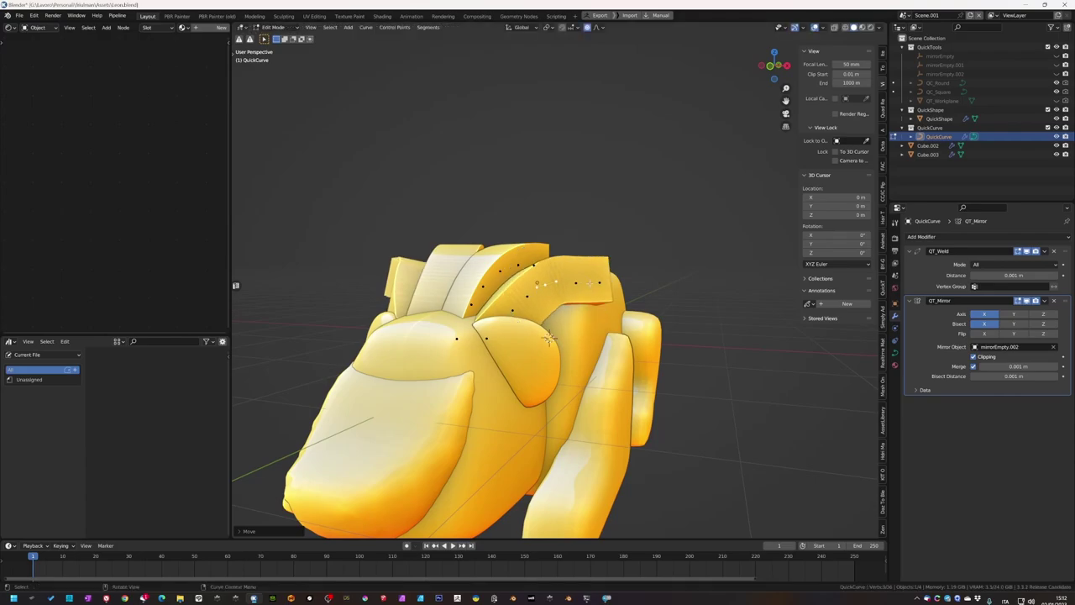
{"action": "left_click", "coordinate": [548, 338]}
{"action": "mouse_move", "coordinate": [547, 338]}
{"action": "middle_mouse_down"}
{"action": "mouse_move", "coordinate": [727, 303]}
{"action": "mouse_move", "coordinate": [684, 294]}
{"action": "middle_mouse_up"}
{"action": "key", "text": "Tab"}
{"action": "key", "text": "ctrl+s"}
- Draw a new mane strip on the cheek and place a duplicate beside it along X
{"action": "scroll", "coordinate": [581, 312], "scroll_direction": "down", "scroll_amount": 2}
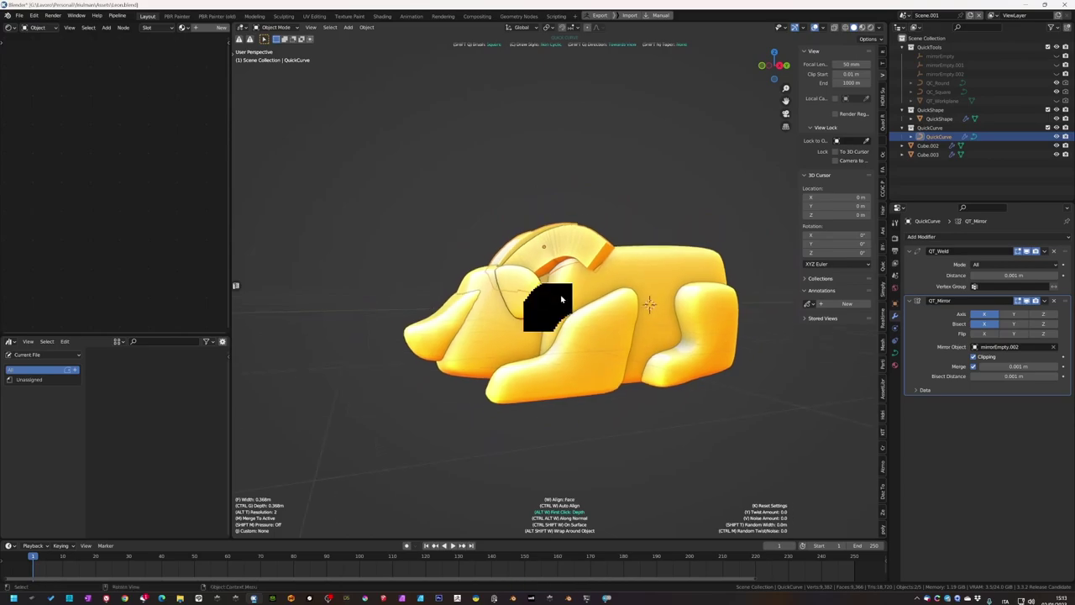
{"action": "left_click_drag", "start_coordinate": [554, 302], "coordinate": [562, 298]}
{"action": "middle_click_drag", "start_coordinate": [562, 298], "coordinate": [592, 321]}
{"action": "key", "text": "shift+d"}
{"action": "middle_click_drag", "start_coordinate": [514, 322], "coordinate": [538, 332]}
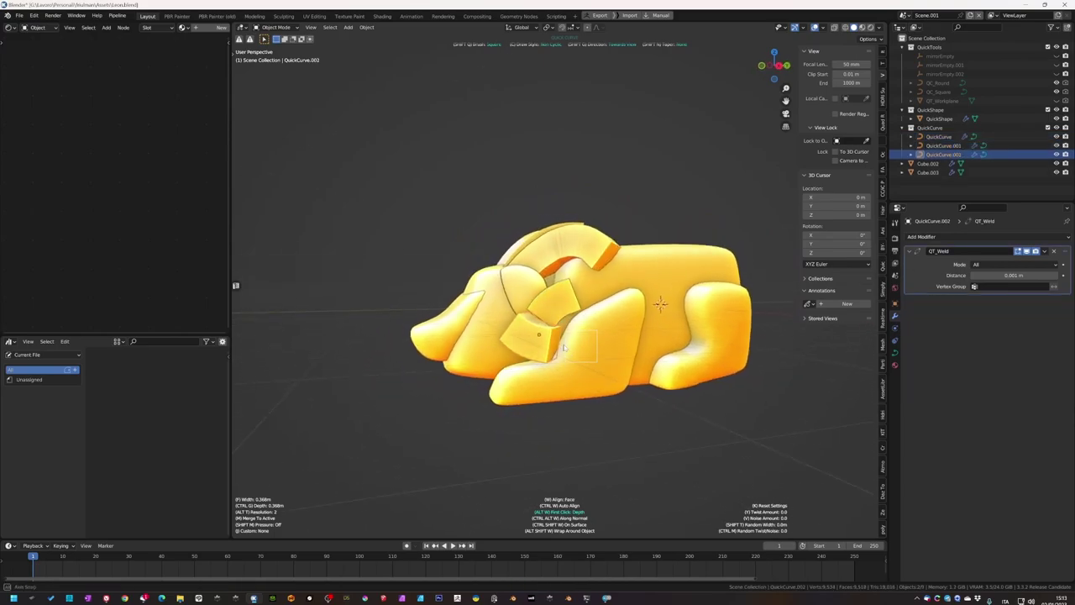
{"action": "key", "text": "x"}
{"action": "left_click", "coordinate": [543, 339]}
- Join the new strips into the QuickCurve mane and rotate their points
{"action": "key", "text": "ctrl+j"}
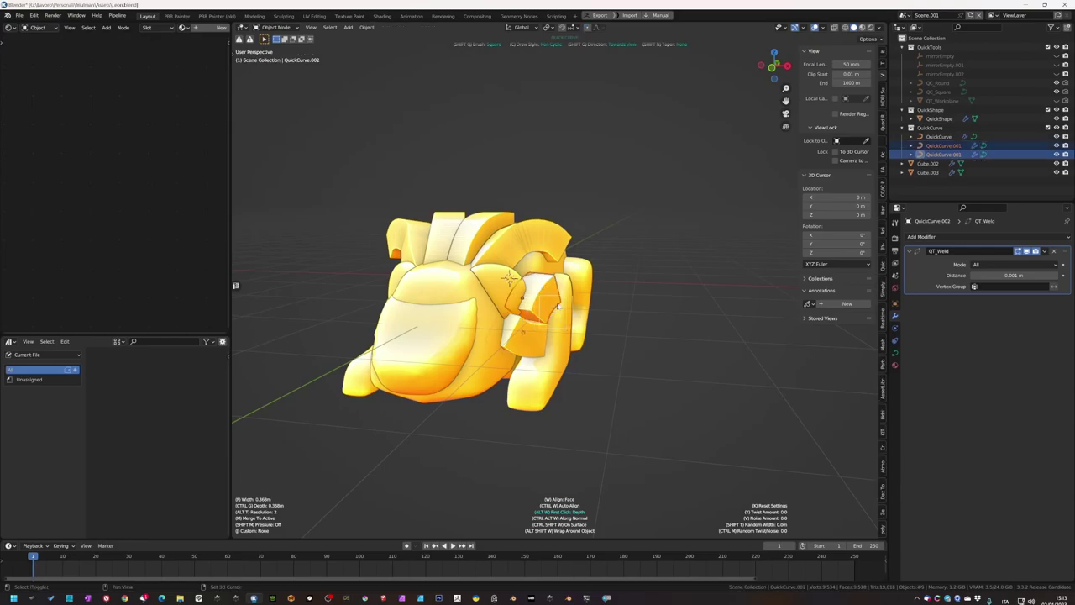
{"action": "key", "text": "Tab"}
{"action": "key", "text": "r"}
{"action": "mouse_move", "coordinate": [523, 288]}
{"action": "middle_mouse_down"}
{"action": "mouse_move", "coordinate": [608, 341]}
{"action": "mouse_move", "coordinate": [576, 291]}
{"action": "mouse_move", "coordinate": [690, 307]}
{"action": "mouse_move", "coordinate": [594, 340]}
{"action": "middle_mouse_up"}
{"action": "left_click", "coordinate": [584, 353]}
- Select the QuickCurve mane and move its selected points
{"action": "key", "text": "alt+q"}
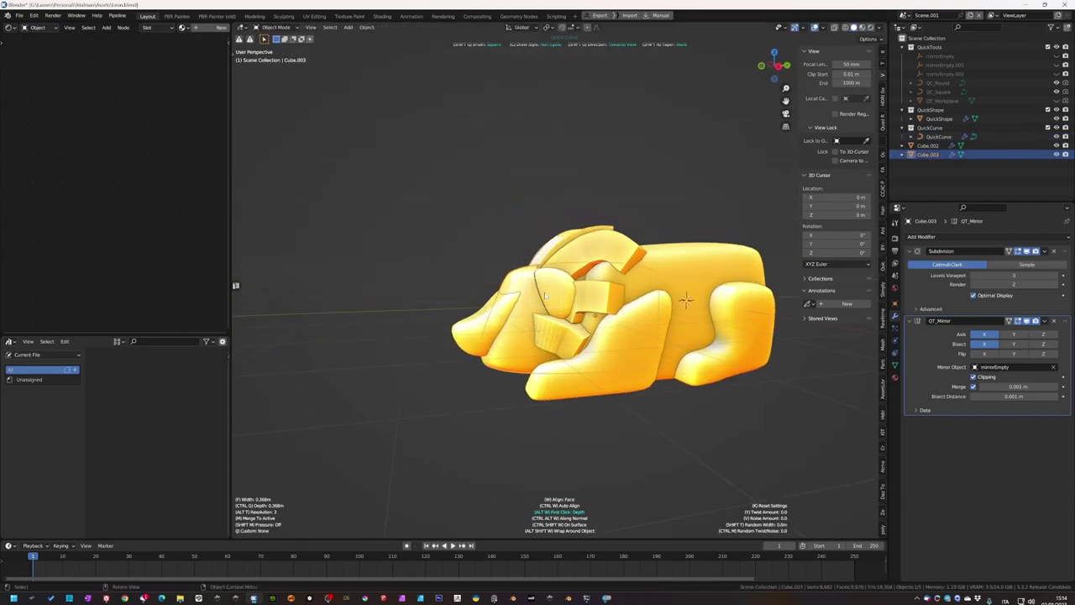
{"action": "mouse_move", "coordinate": [692, 281]}
{"action": "middle_mouse_down"}
{"action": "mouse_move", "coordinate": [635, 297]}
{"action": "mouse_move", "coordinate": [619, 377]}
{"action": "mouse_move", "coordinate": [580, 331]}
{"action": "mouse_move", "coordinate": [553, 347]}
{"action": "mouse_move", "coordinate": [571, 364]}
{"action": "mouse_move", "coordinate": [662, 379]}
{"action": "mouse_move", "coordinate": [612, 355]}
{"action": "mouse_move", "coordinate": [625, 358]}
{"action": "mouse_move", "coordinate": [580, 361]}
{"action": "middle_mouse_up"}
{"action": "key", "text": "Tab"}
{"action": "left_click", "coordinate": [577, 331]}
{"action": "key", "text": "Tab"}
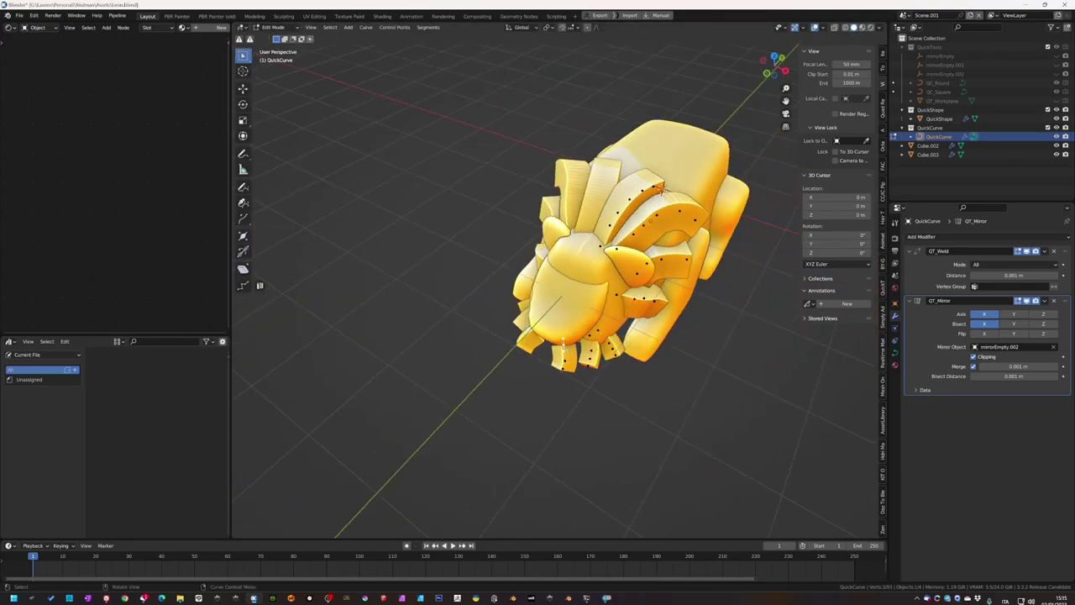
{"action": "mouse_move", "coordinate": [567, 342]}
{"action": "middle_mouse_down"}
{"action": "mouse_move", "coordinate": [785, 304]}
{"action": "mouse_move", "coordinate": [550, 327]}
{"action": "middle_mouse_up"}
{"action": "left_click", "coordinate": [785, 303]}
- Thicken and tilt the mane strip points with Alt+S and Ctrl+T, then save Leon.blend
{"action": "mouse_move", "coordinate": [604, 356]}
{"action": "middle_mouse_down"}
{"action": "mouse_move", "coordinate": [581, 371]}
{"action": "mouse_move", "coordinate": [713, 400]}
{"action": "middle_mouse_up"}
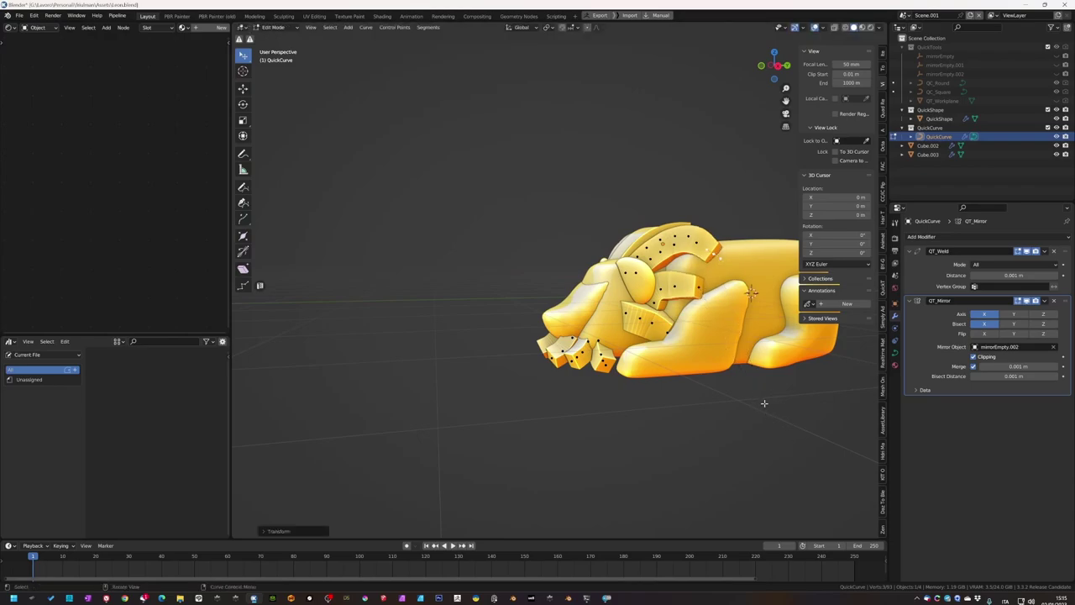
{"action": "mouse_move", "coordinate": [764, 403]}
{"action": "middle_mouse_down"}
{"action": "mouse_move", "coordinate": [772, 395]}
{"action": "mouse_move", "coordinate": [739, 395]}
{"action": "middle_mouse_up"}
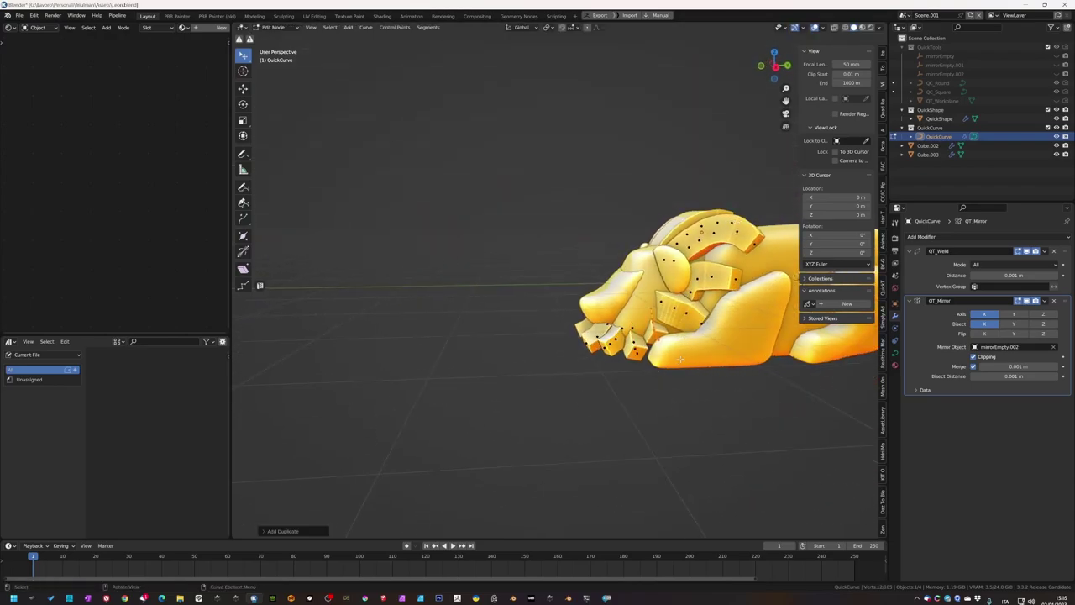
{"action": "mouse_move", "coordinate": [680, 359]}
{"action": "middle_mouse_down"}
{"action": "mouse_move", "coordinate": [715, 487]}
{"action": "mouse_move", "coordinate": [641, 412]}
{"action": "mouse_move", "coordinate": [867, 480]}
{"action": "mouse_move", "coordinate": [702, 397]}
{"action": "middle_mouse_up"}
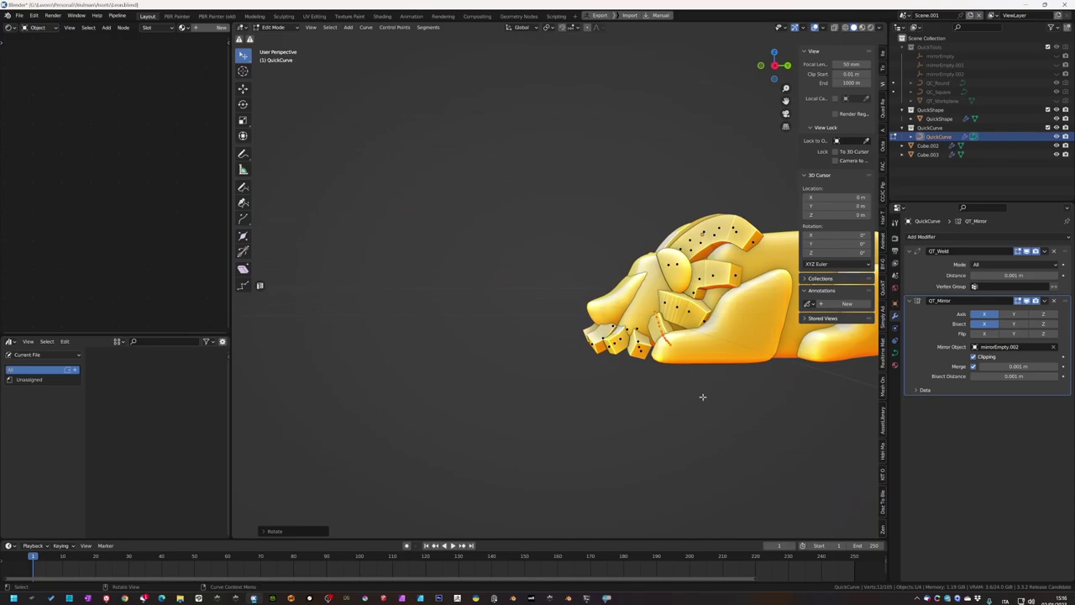
{"action": "left_click", "coordinate": [729, 363]}
{"action": "middle_click_drag", "start_coordinate": [729, 363], "coordinate": [799, 357]}
{"action": "mouse_move", "coordinate": [642, 304]}
{"action": "middle_mouse_down"}
{"action": "mouse_move", "coordinate": [727, 341]}
{"action": "mouse_move", "coordinate": [722, 303]}
{"action": "mouse_move", "coordinate": [733, 282]}
{"action": "mouse_move", "coordinate": [643, 272]}
{"action": "mouse_move", "coordinate": [643, 313]}
{"action": "middle_mouse_up"}
{"action": "left_click", "coordinate": [709, 322]}
{"action": "key", "text": "ctrl+s"}
- Edge-slide a loop on the body mesh Cube.002
{"action": "key", "text": "alt+q"}
{"action": "left_click", "coordinate": [564, 315]}
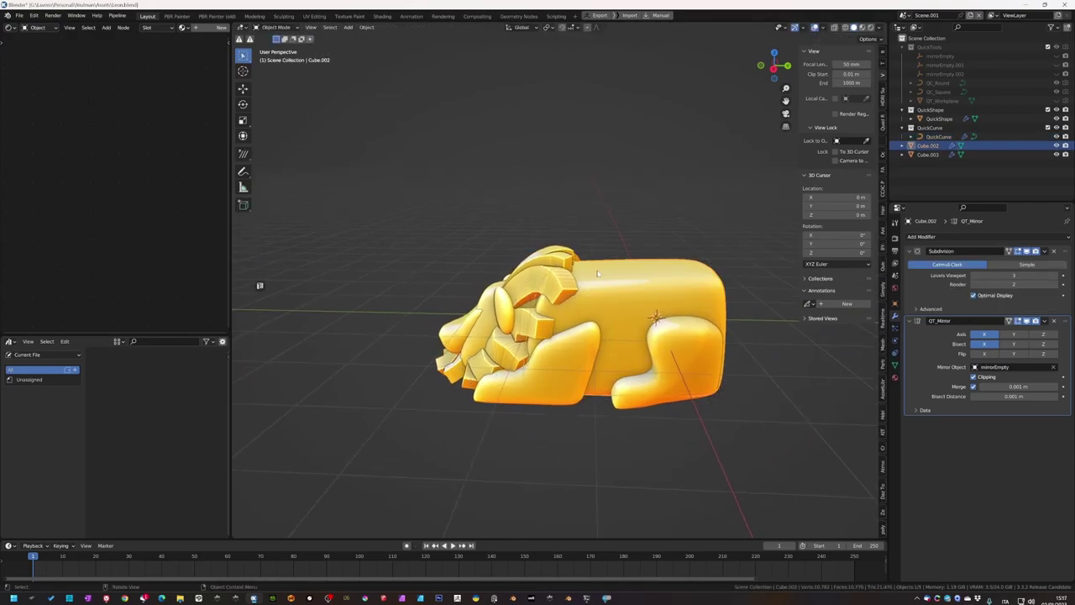
{"action": "middle_click_drag", "start_coordinate": [564, 315], "coordinate": [588, 324]}
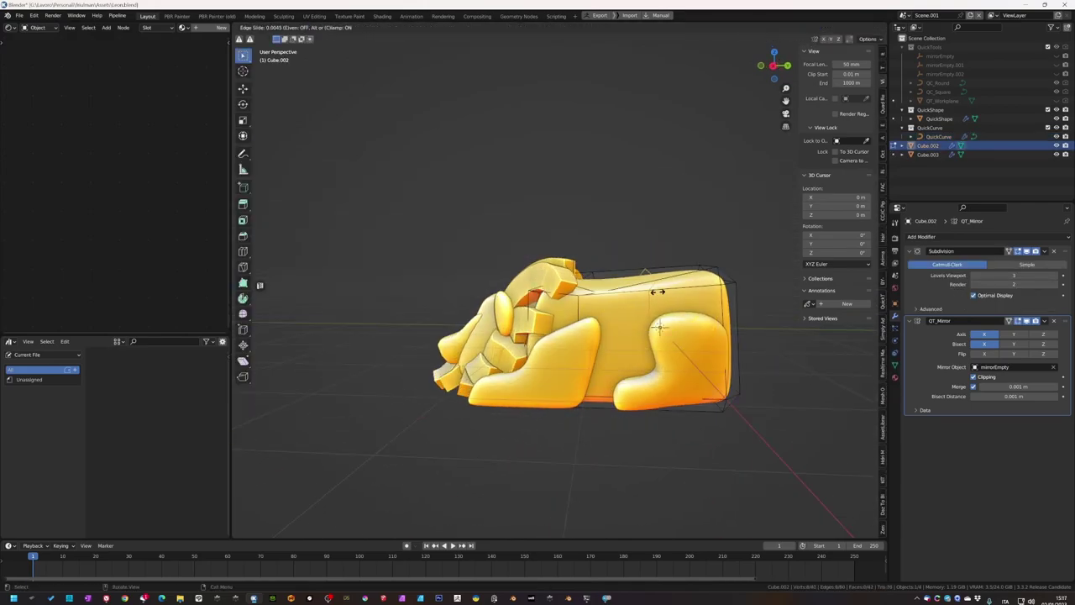
- From the right side view, draw two QuickCurve tail strokes rising from the lion's rear
{"action": "key", "text": "ctrl+Tab"}
{"action": "mouse_move", "coordinate": [657, 291]}
{"action": "middle_mouse_down"}
{"action": "mouse_move", "coordinate": [770, 251]}
{"action": "mouse_move", "coordinate": [760, 263]}
{"action": "middle_mouse_up"}
{"action": "mouse_move", "coordinate": [720, 221]}
{"action": "middle_mouse_down"}
{"action": "mouse_move", "coordinate": [684, 357]}
{"action": "mouse_move", "coordinate": [710, 372]}
{"action": "mouse_move", "coordinate": [636, 331]}
{"action": "mouse_move", "coordinate": [577, 327]}
{"action": "middle_mouse_up"}
{"action": "key", "text": "ctrl+Tab"}
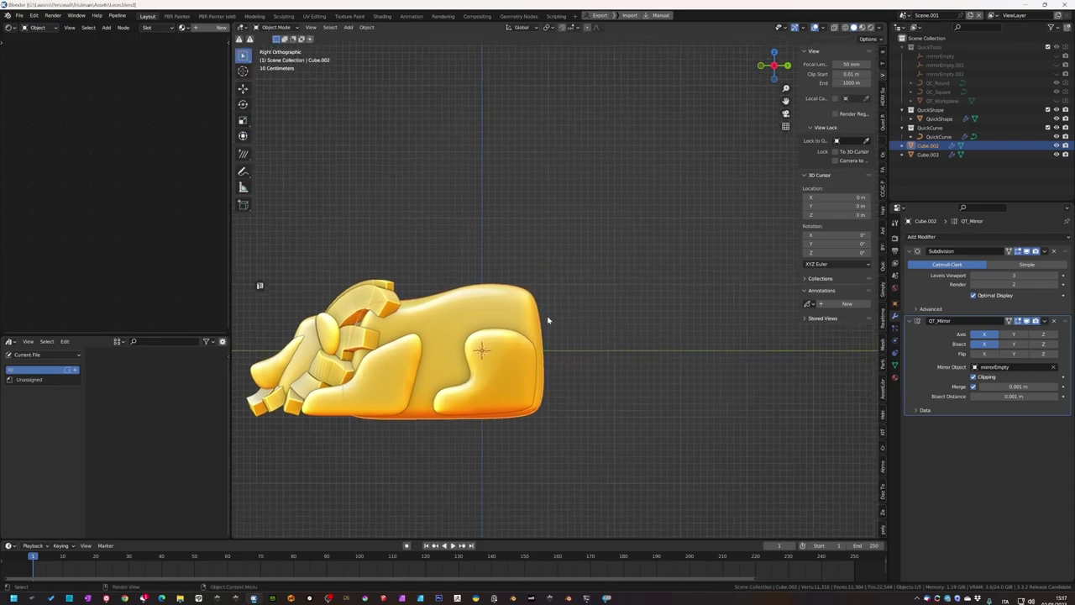
{"action": "key", "text": "q"}
{"action": "left_click_drag", "start_coordinate": [607, 312], "coordinate": [619, 336]}
{"action": "mouse_move", "coordinate": [619, 336]}
{"action": "middle_mouse_down"}
{"action": "mouse_move", "coordinate": [540, 377]}
{"action": "mouse_move", "coordinate": [512, 361]}
{"action": "mouse_move", "coordinate": [542, 440]}
{"action": "middle_mouse_up"}
- In top view, shift the tail curve along the X axis
{"action": "left_click", "coordinate": [512, 352]}
{"action": "key", "text": "KP_7"}
{"action": "key", "text": "g"}
{"action": "key", "text": "x"}
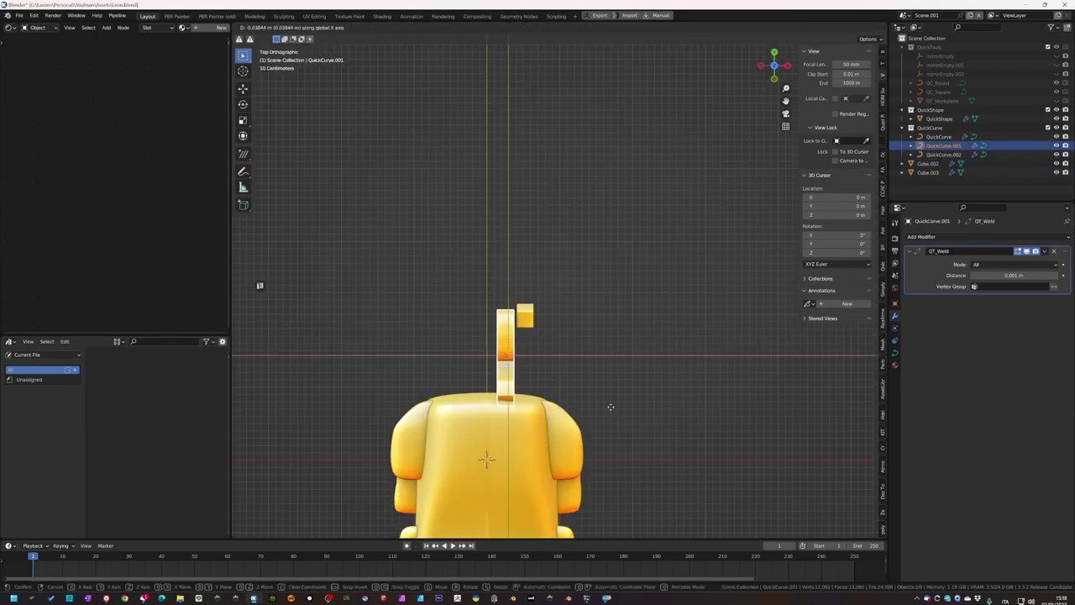
{"action": "left_click", "coordinate": [529, 326]}
{"action": "mouse_move", "coordinate": [552, 372]}
{"action": "middle_mouse_down"}
{"action": "mouse_move", "coordinate": [498, 348]}
{"action": "mouse_move", "coordinate": [473, 354]}
{"action": "middle_mouse_up"}
- Thicken the tail tip's points and reposition them in right side view
{"action": "key", "text": "Tab"}
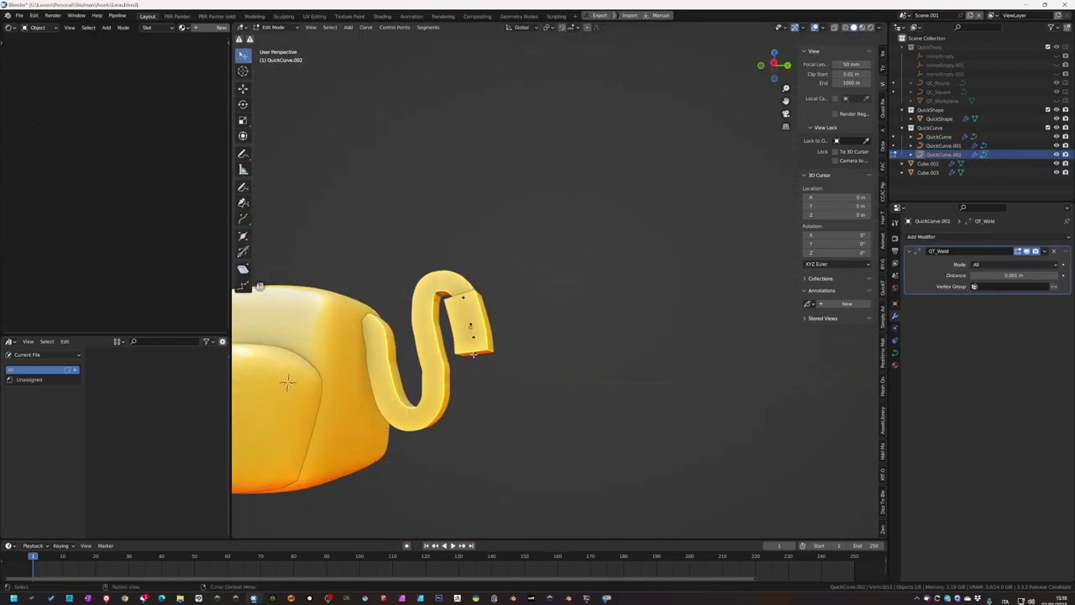
{"action": "mouse_move", "coordinate": [650, 385]}
{"action": "middle_mouse_down"}
{"action": "mouse_move", "coordinate": [547, 367]}
{"action": "mouse_move", "coordinate": [629, 372]}
{"action": "mouse_move", "coordinate": [595, 344]}
{"action": "mouse_move", "coordinate": [601, 334]}
{"action": "middle_mouse_up"}
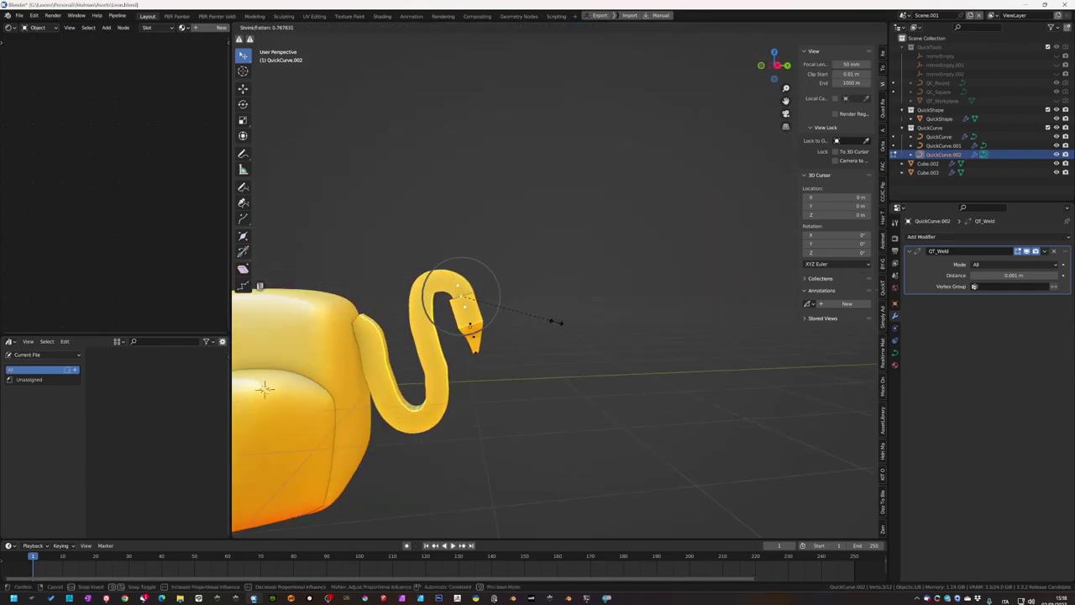
{"action": "right_click", "coordinate": [488, 314]}
{"action": "left_click", "coordinate": [488, 314]}
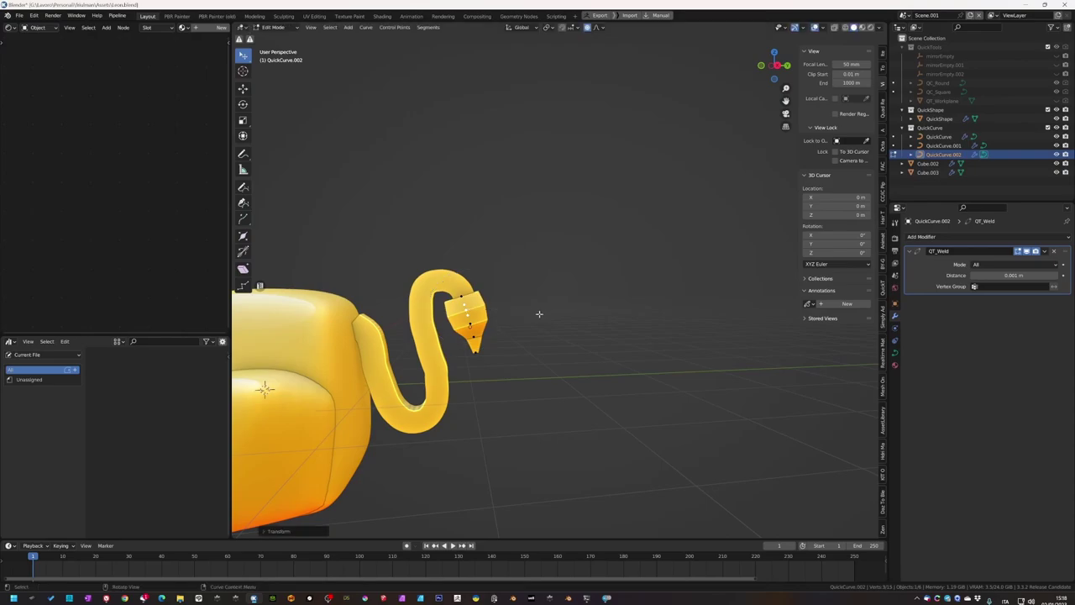
{"action": "key", "text": "KP_3"}
{"action": "key", "text": "g"}
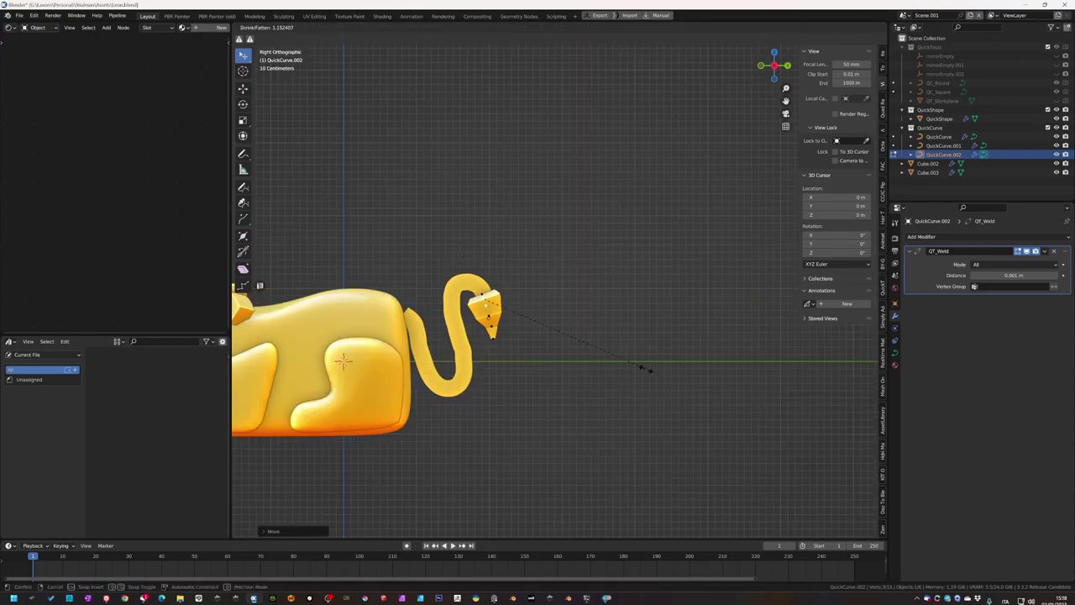
- Decimate the QuickCurve.001 tail curve to fewer control points
{"action": "middle_click_drag", "start_coordinate": [612, 346], "coordinate": [619, 304]}
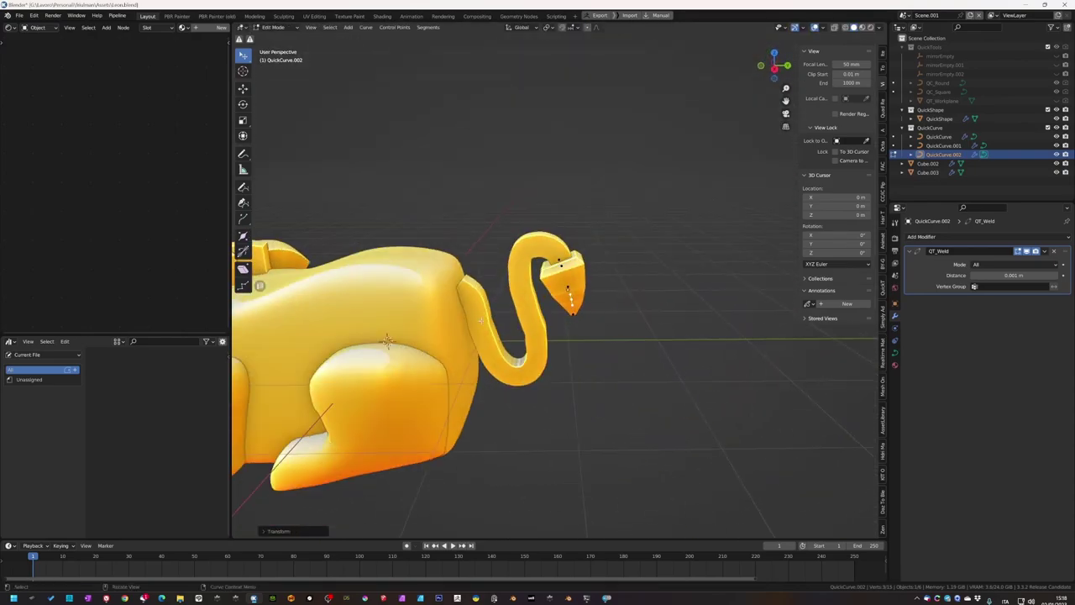
{"action": "key", "text": "Tab"}
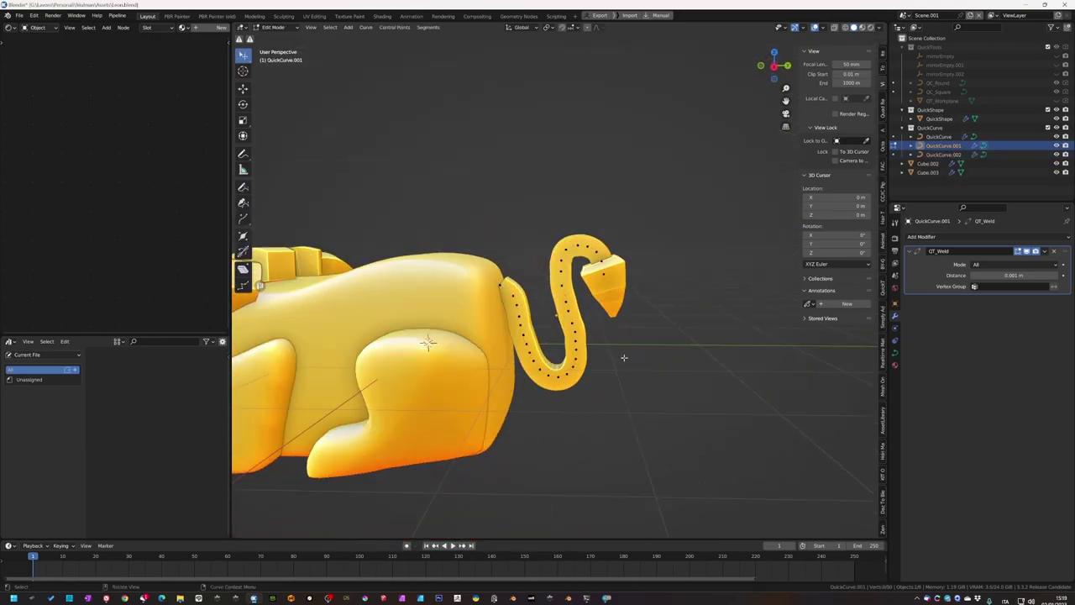
{"action": "key", "text": "KP_3"}
{"action": "key", "text": "g"}
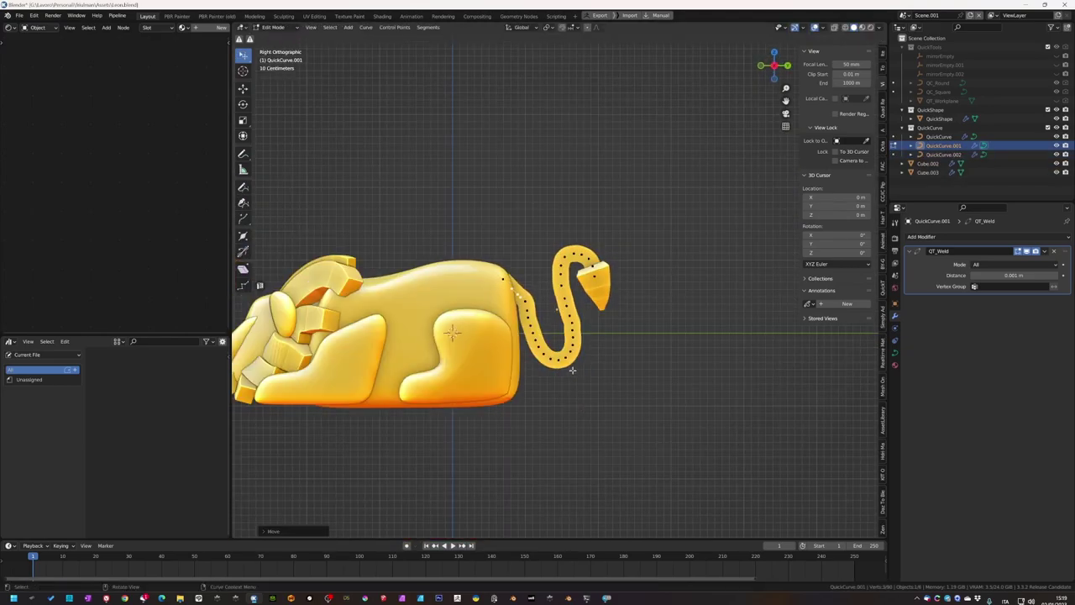
{"action": "right_click", "coordinate": [574, 369]}
{"action": "right_click", "coordinate": [556, 500]}
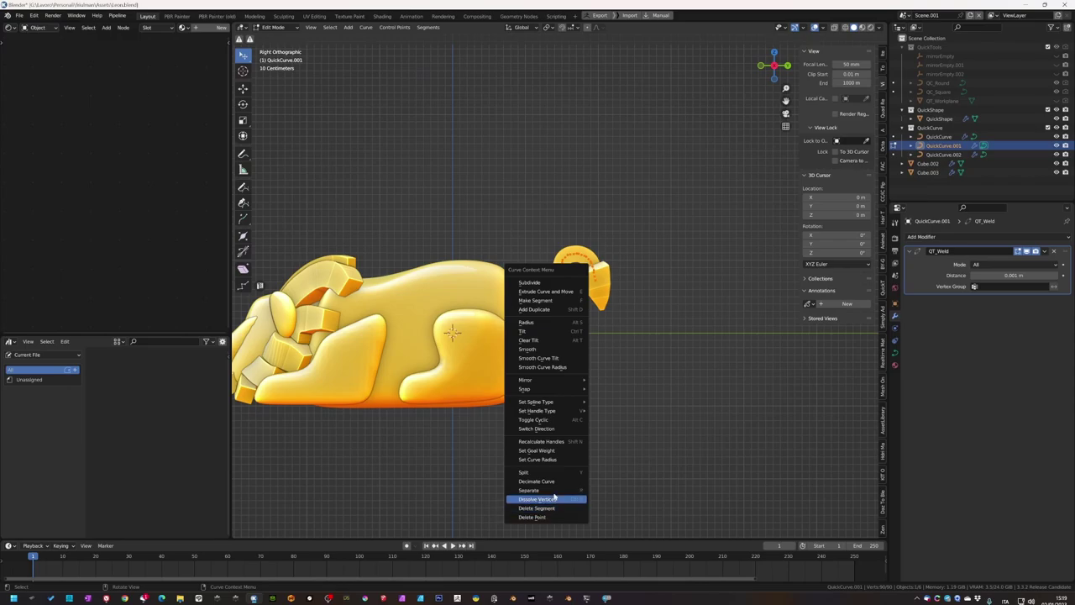
{"action": "left_click", "coordinate": [554, 563]}
- Dissolve the selected tail points and rotate the tail tip into an angled tuft
{"action": "right_click", "coordinate": [537, 182]}
{"action": "left_click", "coordinate": [537, 220]}
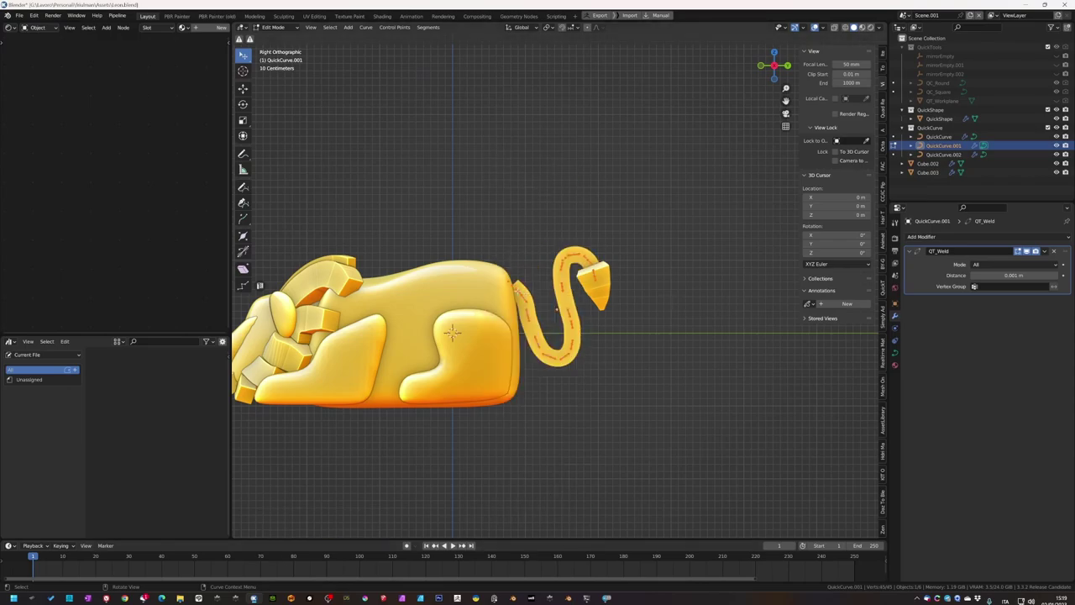
{"action": "left_click", "coordinate": [610, 284]}
{"action": "left_click", "coordinate": [628, 372]}
- Scale the tail points and tilt them slightly with a small rotation
{"action": "left_click", "coordinate": [664, 407]}
{"action": "mouse_move", "coordinate": [663, 406]}
{"action": "middle_mouse_down"}
{"action": "mouse_move", "coordinate": [635, 314]}
{"action": "mouse_move", "coordinate": [756, 247]}
{"action": "mouse_move", "coordinate": [608, 343]}
{"action": "mouse_move", "coordinate": [586, 314]}
{"action": "mouse_move", "coordinate": [694, 288]}
{"action": "mouse_move", "coordinate": [647, 319]}
{"action": "mouse_move", "coordinate": [683, 297]}
{"action": "mouse_move", "coordinate": [546, 320]}
{"action": "middle_mouse_up"}
{"action": "key", "text": "r"}
{"action": "left_click", "coordinate": [641, 420]}
{"action": "mouse_move", "coordinate": [641, 420]}
{"action": "middle_mouse_down"}
{"action": "mouse_move", "coordinate": [703, 401]}
{"action": "mouse_move", "coordinate": [612, 379]}
{"action": "mouse_move", "coordinate": [736, 341]}
{"action": "mouse_move", "coordinate": [670, 381]}
{"action": "middle_mouse_up"}
- Save Leon.blend, then start a new QuickShape outline over the lion in right side view
{"action": "key", "text": "ctrl+s"}
{"action": "key", "text": "KP_3"}
{"action": "key", "text": "Tab"}
{"action": "left_click", "coordinate": [575, 383]}
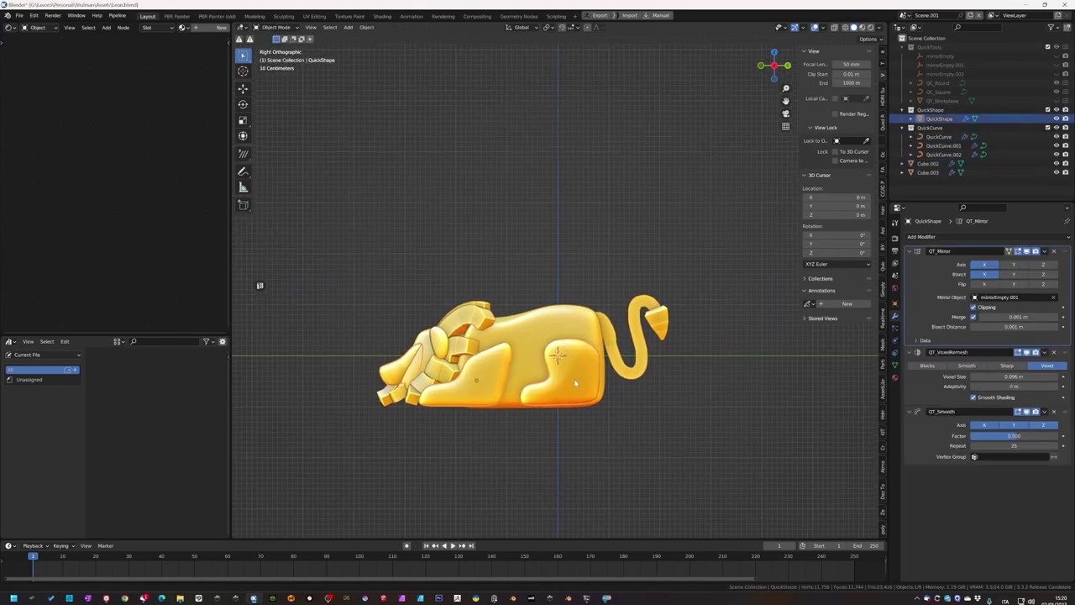
{"action": "key", "text": "q"}
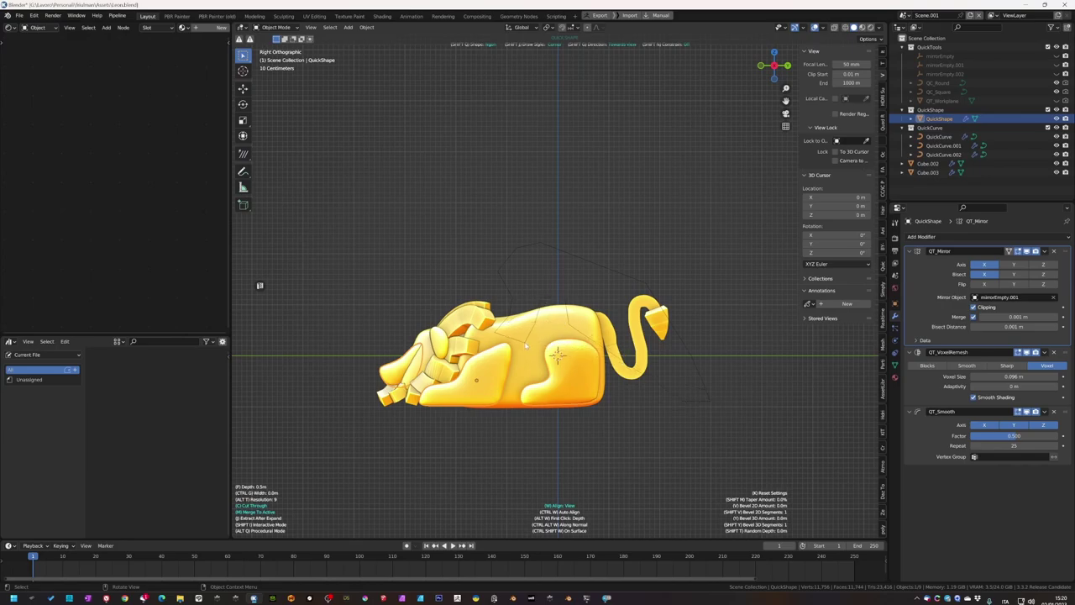
- Extrude a flat piece from the QuickShape faces outward along the X axis
{"action": "mouse_move", "coordinate": [524, 347]}
{"action": "middle_mouse_down"}
{"action": "mouse_move", "coordinate": [565, 347]}
{"action": "mouse_move", "coordinate": [537, 363]}
{"action": "mouse_move", "coordinate": [625, 321]}
{"action": "middle_mouse_up"}
{"action": "key", "text": "g"}
{"action": "key", "text": "x"}
{"action": "left_click", "coordinate": [556, 348]}
{"action": "key", "text": "g"}
{"action": "key", "text": "x"}
{"action": "left_click", "coordinate": [537, 362]}
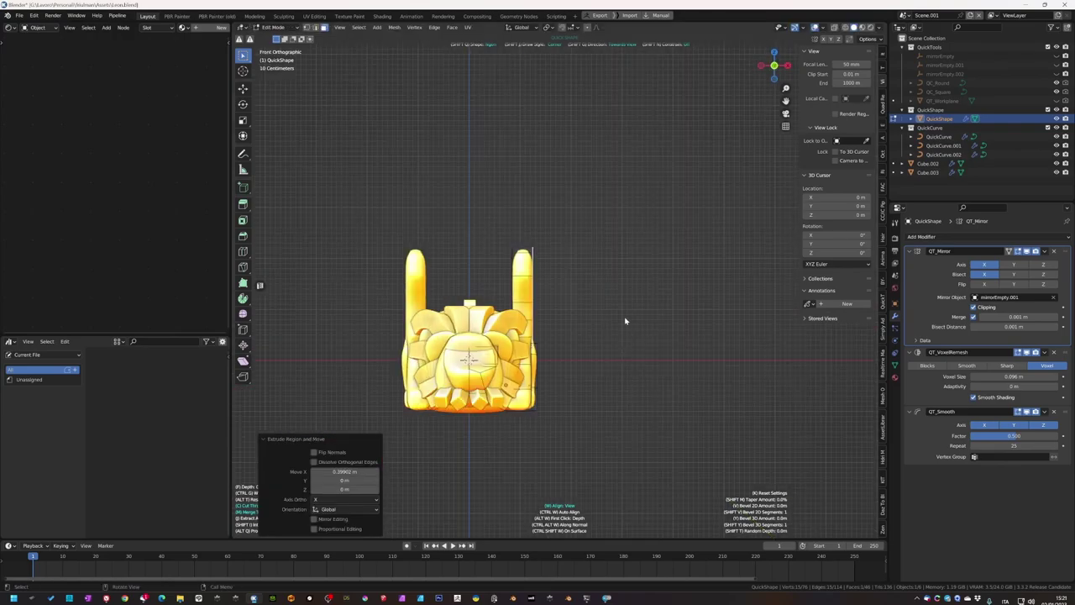
- Select the whole linked piece and move it into a new position
{"action": "key", "text": "Escape"}
{"action": "key", "text": "ctrl+l"}
{"action": "key", "text": "g"}
{"action": "left_click", "coordinate": [576, 383]}
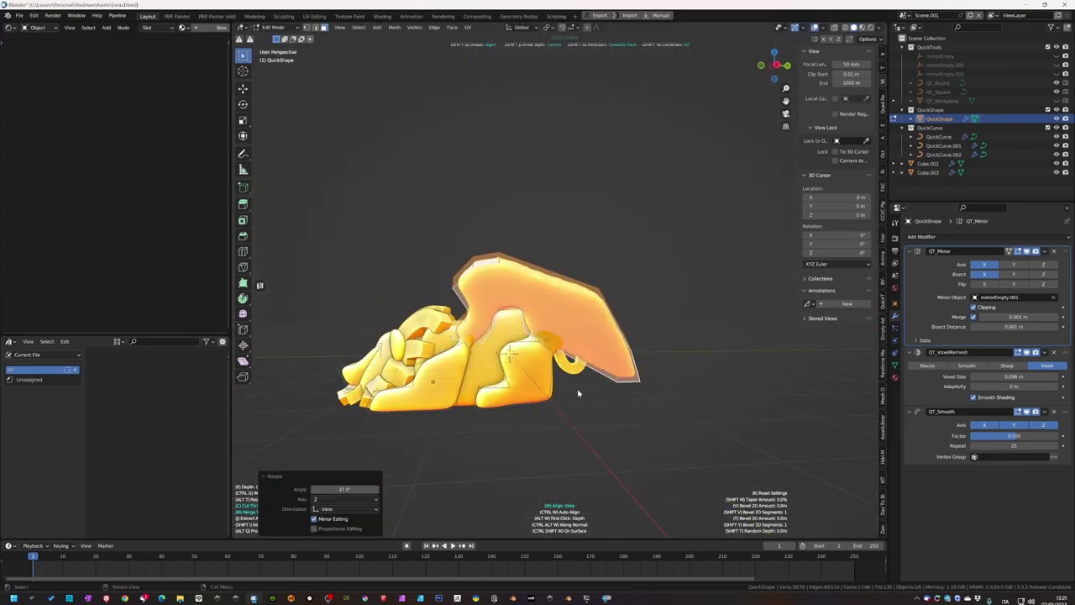
{"action": "mouse_move", "coordinate": [576, 384]}
{"action": "middle_mouse_down"}
{"action": "mouse_move", "coordinate": [681, 405]}
{"action": "mouse_move", "coordinate": [599, 374]}
{"action": "middle_mouse_up"}
- Rotate the piece 14.7° and move it, set the pivot to the 3D Cursor, then undo twice
{"action": "key", "text": "r"}
{"action": "left_click", "coordinate": [596, 395]}
{"action": "key", "text": "r"}
{"action": "key", "text": "g"}
{"action": "left_click", "coordinate": [687, 405]}
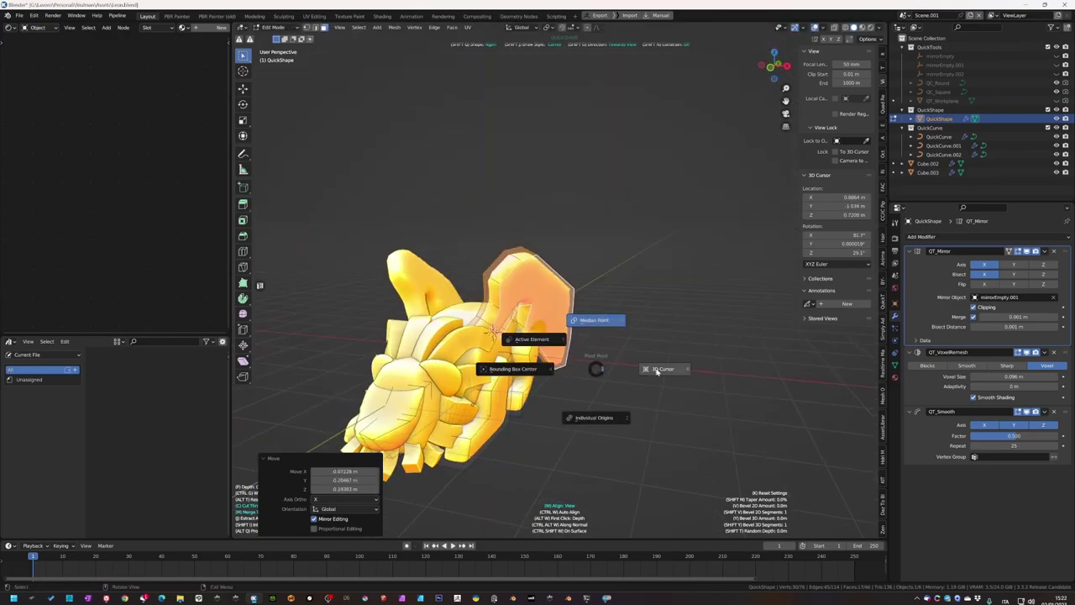
{"action": "left_click", "coordinate": [658, 371]}
{"action": "key", "text": "ctrl+z"}
{"action": "key", "text": "ctrl+z"}
{"action": "key", "text": "ctrl+z"}
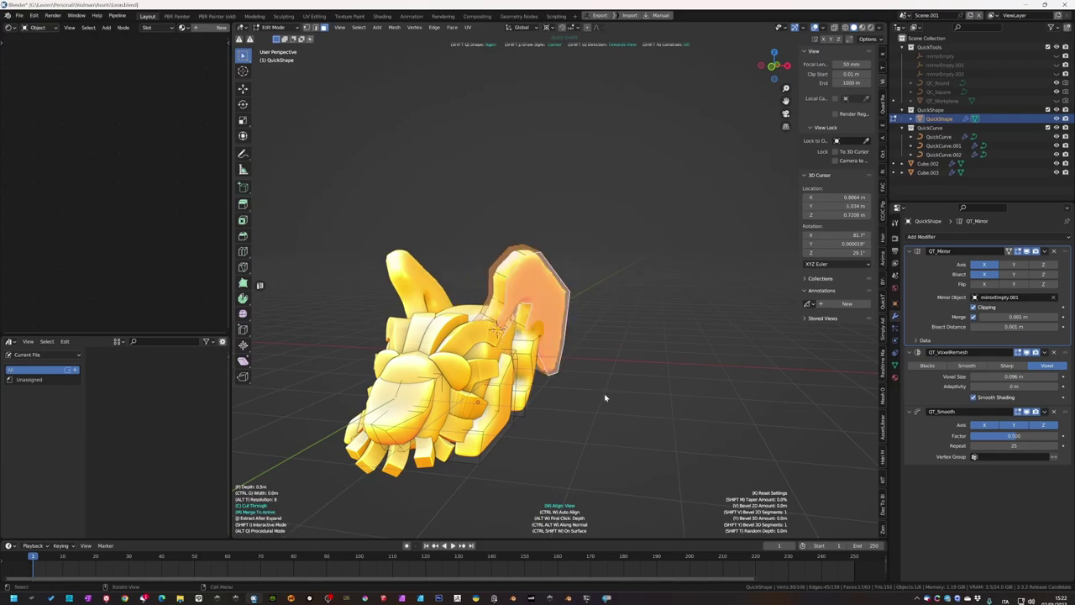
- Rotate the head piece -5.68° and shrink it to 0.738
{"action": "mouse_move", "coordinate": [596, 407]}
{"action": "middle_mouse_down"}
{"action": "mouse_move", "coordinate": [612, 395]}
{"action": "mouse_move", "coordinate": [576, 384]}
{"action": "mouse_move", "coordinate": [658, 427]}
{"action": "mouse_move", "coordinate": [663, 341]}
{"action": "mouse_move", "coordinate": [649, 399]}
{"action": "mouse_move", "coordinate": [629, 391]}
{"action": "mouse_move", "coordinate": [633, 372]}
{"action": "mouse_move", "coordinate": [713, 406]}
{"action": "middle_mouse_up"}
{"action": "key", "text": "ctrl+shift+z"}
{"action": "key", "text": "ctrl+shift+z"}
{"action": "key", "text": "ctrl+shift+z"}
{"action": "key", "text": "r"}
{"action": "left_click", "coordinate": [638, 391]}
{"action": "key", "text": "r"}
{"action": "key", "text": "Escape"}
{"action": "key", "text": "ctrl+z"}
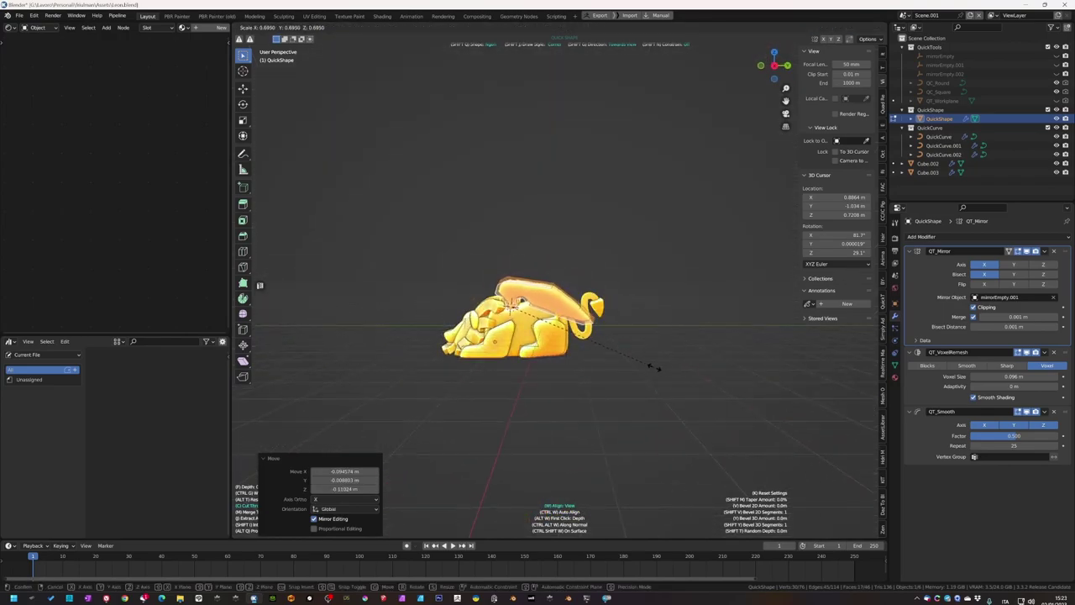
{"action": "left_click", "coordinate": [654, 367]}
{"action": "middle_click_drag", "start_coordinate": [655, 367], "coordinate": [587, 361]}
{"action": "left_click", "coordinate": [652, 357]}
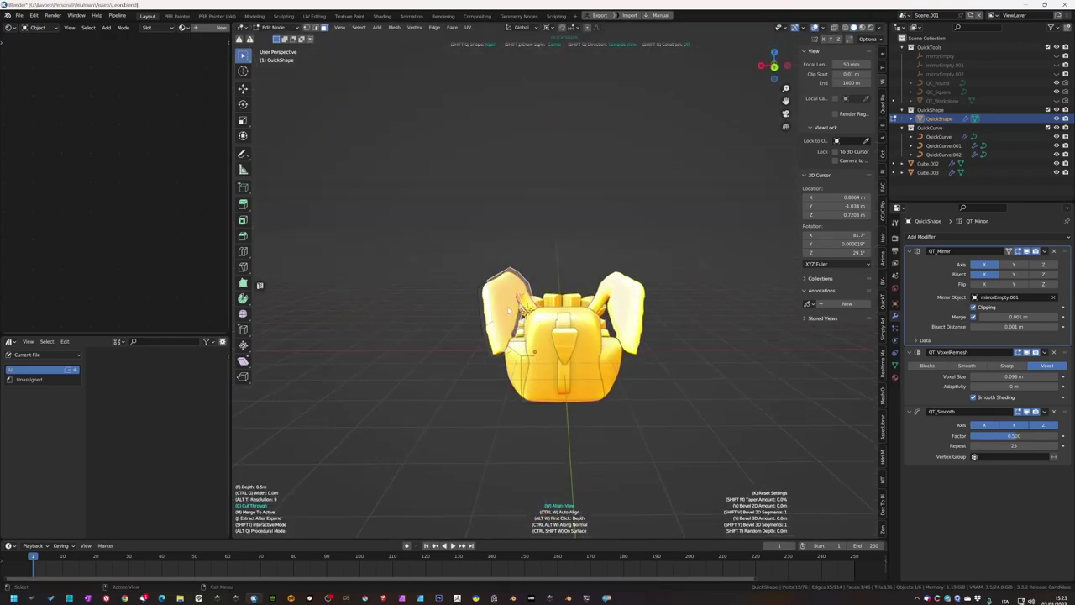
- Move the extruded piece along Z, then rotate and scale it into place
{"action": "key", "text": "Tab"}
{"action": "left_click", "coordinate": [560, 301]}
{"action": "key", "text": "g"}
{"action": "key", "text": "z"}
{"action": "key", "text": "z"}
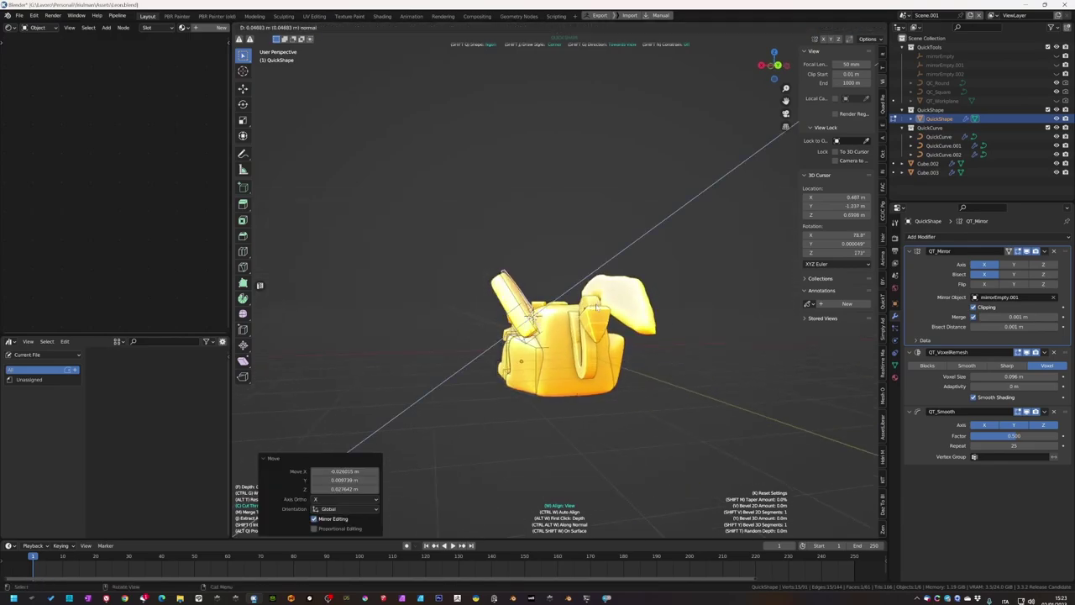
{"action": "left_click", "coordinate": [643, 321]}
{"action": "mouse_move", "coordinate": [643, 320]}
{"action": "middle_mouse_down"}
{"action": "mouse_move", "coordinate": [724, 360]}
{"action": "mouse_move", "coordinate": [622, 398]}
{"action": "mouse_move", "coordinate": [612, 392]}
{"action": "mouse_move", "coordinate": [703, 386]}
{"action": "mouse_move", "coordinate": [537, 357]}
{"action": "mouse_move", "coordinate": [740, 379]}
{"action": "middle_mouse_up"}
{"action": "key", "text": "Tab"}
{"action": "key", "text": "Tab"}
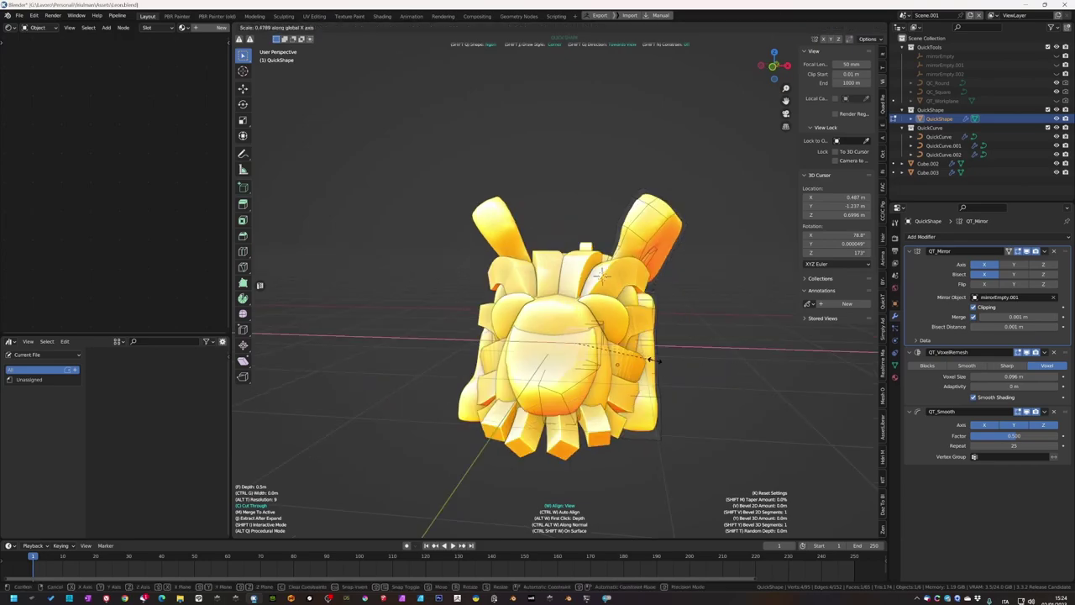
{"action": "left_click", "coordinate": [651, 359]}
{"action": "mouse_move", "coordinate": [651, 359]}
{"action": "middle_mouse_down"}
{"action": "mouse_move", "coordinate": [589, 360]}
{"action": "mouse_move", "coordinate": [593, 369]}
{"action": "mouse_move", "coordinate": [610, 335]}
{"action": "middle_mouse_up"}
- Inset the muzzle face, save Leon.blend, and return to Object Mode
{"action": "scroll", "coordinate": [605, 361], "scroll_direction": "up", "scroll_amount": 5}
{"action": "scroll", "coordinate": [588, 359], "scroll_direction": "down", "scroll_amount": 3}
{"action": "key", "text": "i"}
{"action": "left_click", "coordinate": [592, 370]}
{"action": "scroll", "coordinate": [593, 373], "scroll_direction": "up", "scroll_amount": 4}
{"action": "scroll", "coordinate": [612, 384], "scroll_direction": "down", "scroll_amount": 3}
{"action": "scroll", "coordinate": [609, 336], "scroll_direction": "up", "scroll_amount": 2}
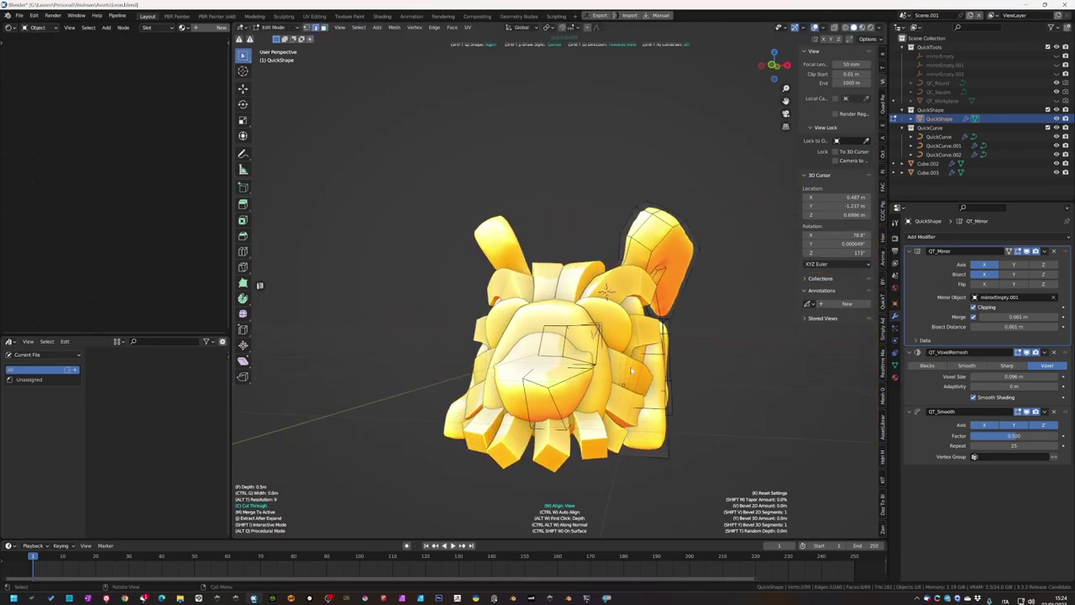
{"action": "key", "text": "Return"}
{"action": "scroll", "coordinate": [700, 404], "scroll_direction": "up", "scroll_amount": 4}
{"action": "middle_click_drag", "start_coordinate": [700, 404], "coordinate": [649, 434]}
{"action": "scroll", "coordinate": [699, 404], "scroll_direction": "down", "scroll_amount": 4}
{"action": "key", "text": "ctrl+s"}
{"action": "key", "text": "Tab"}
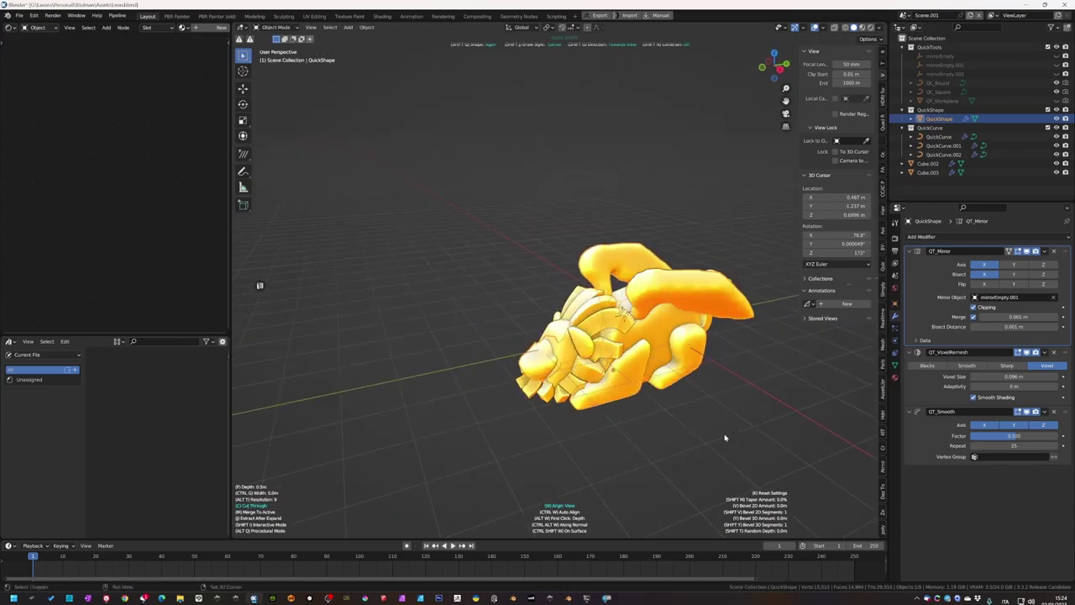
- Duplicate the QuickShape, convert the copy to a mesh, and move it to a new 'hipoly' collection
{"action": "key", "text": "shift+d"}
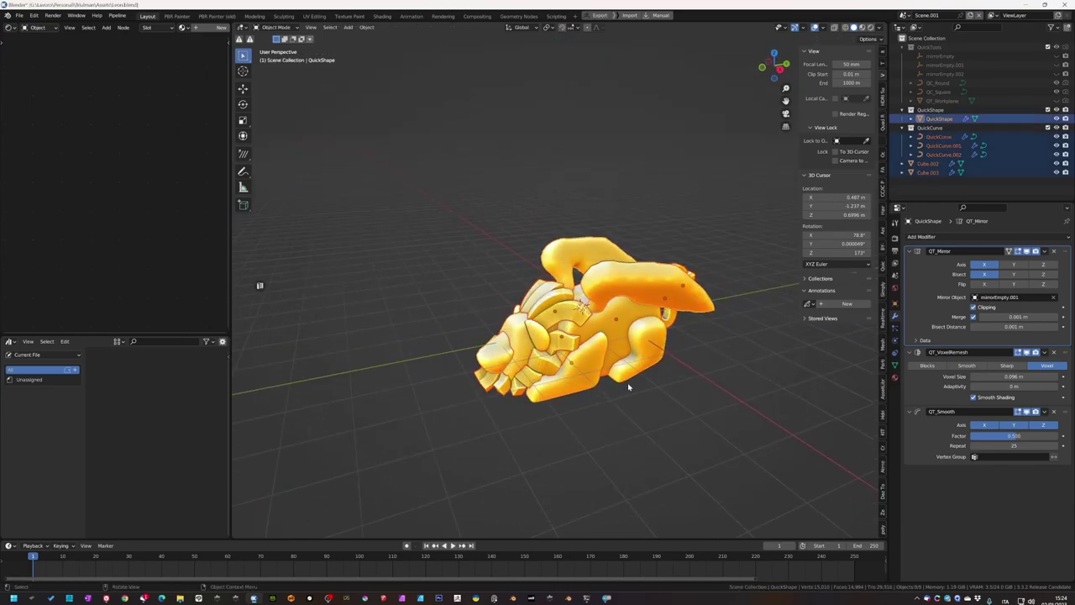
{"action": "right_click", "coordinate": [647, 456]}
{"action": "right_click", "coordinate": [648, 456]}
{"action": "left_click", "coordinate": [653, 458]}
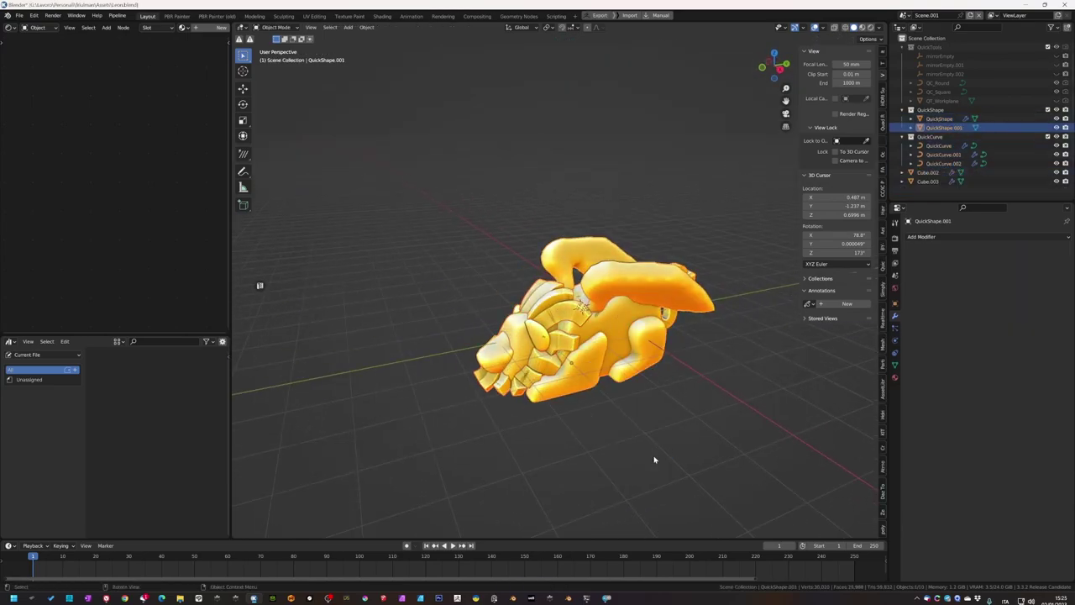
{"action": "type", "text": "hipoly"}
{"action": "key", "text": "Return"}
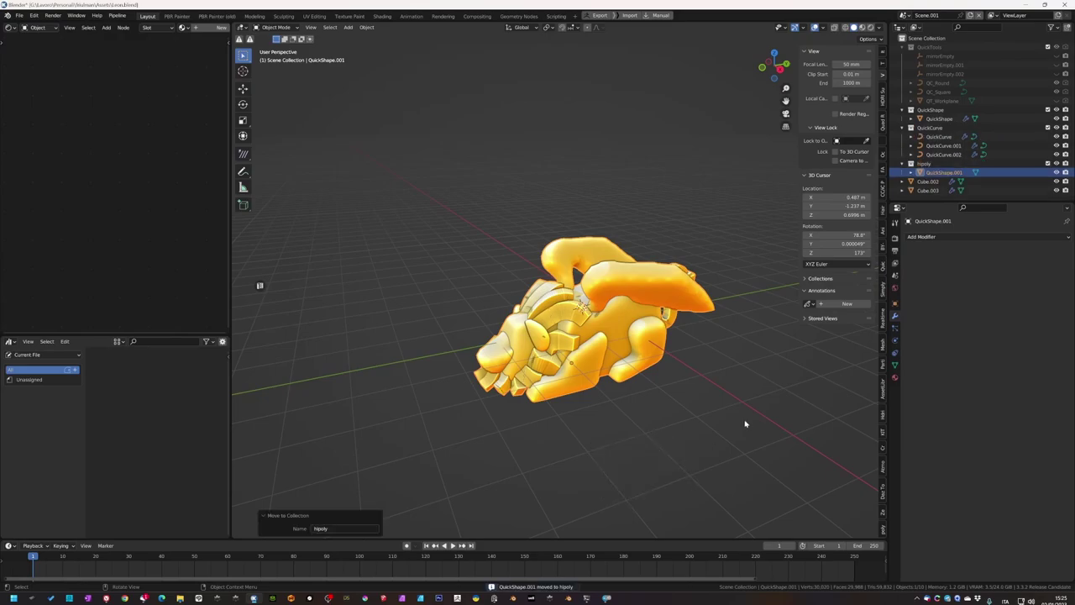
- Exclude the building collection from the view layer
{"action": "left_click", "coordinate": [999, 182]}
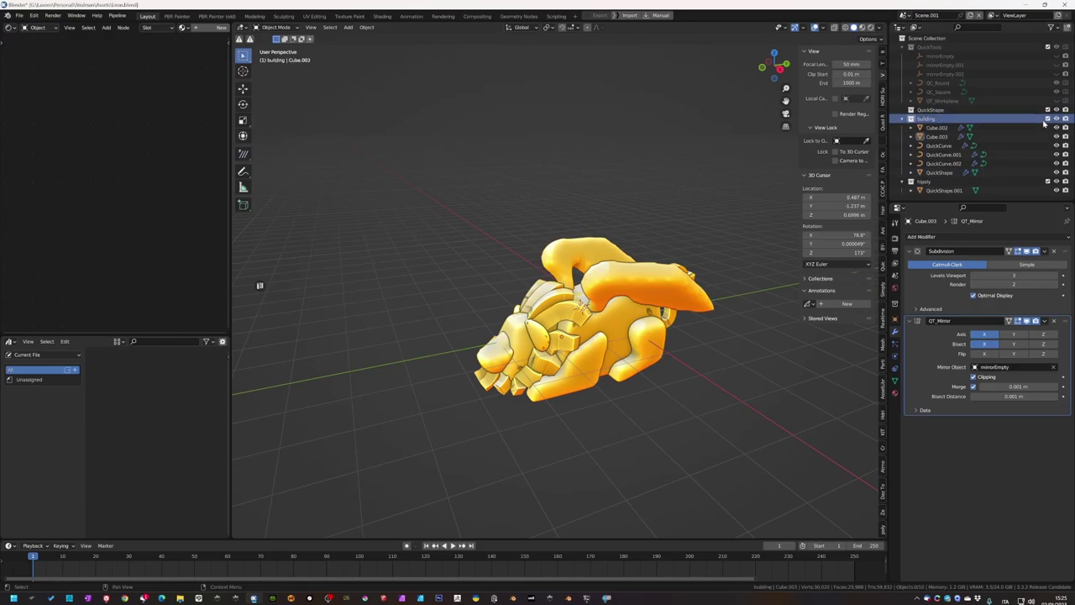
{"action": "left_click", "coordinate": [1046, 119]}
{"action": "middle_click_drag", "start_coordinate": [734, 350], "coordinate": [634, 383]}
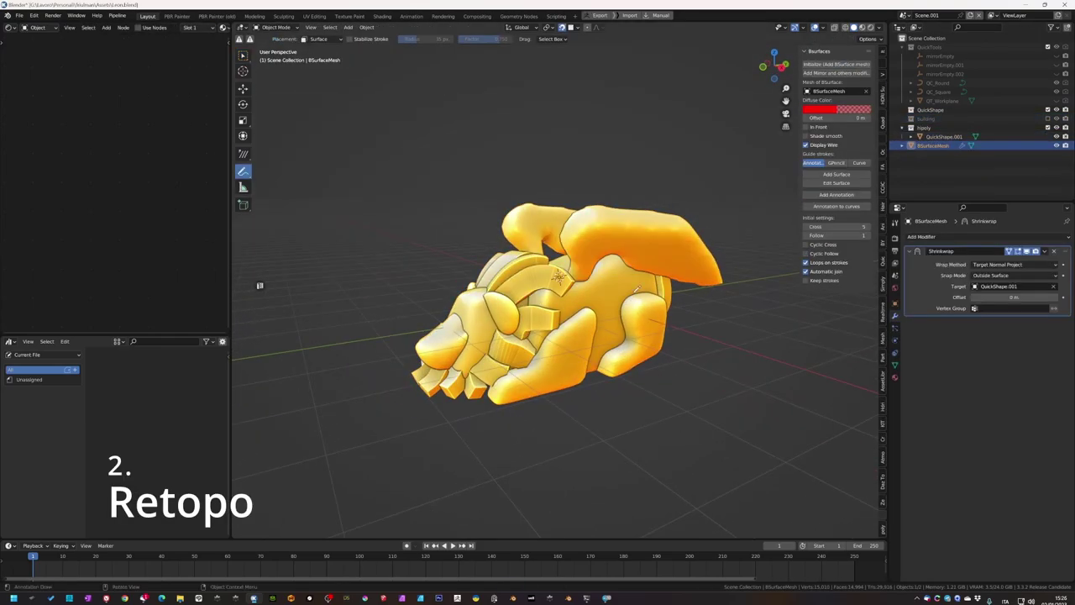
- Add mirror, subdivision and solidify modifiers, set the display colour to blue, then add the first surface patch
{"action": "left_click", "coordinate": [850, 73]}
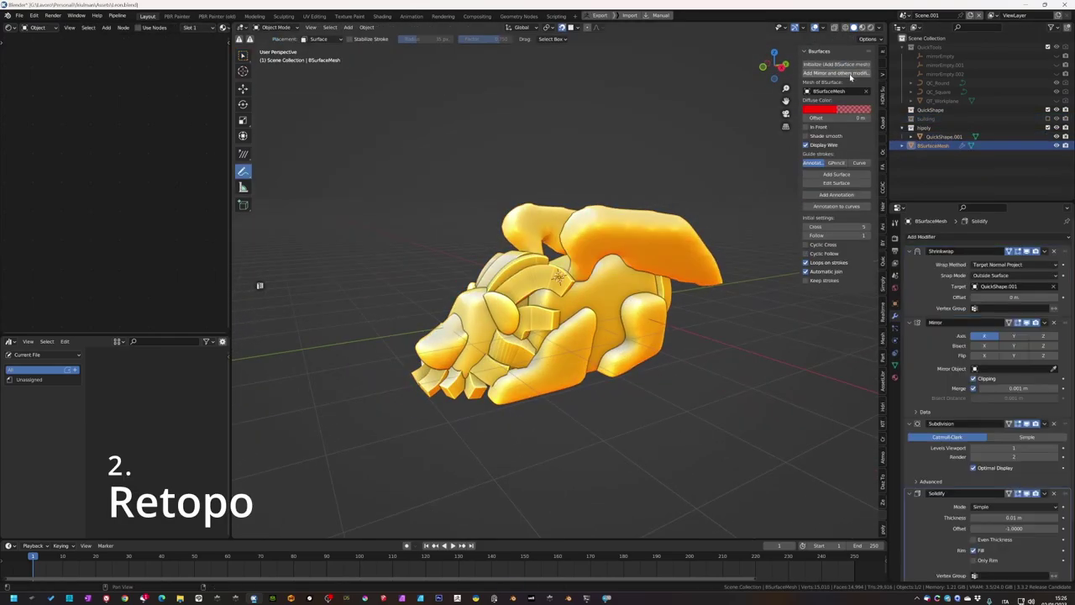
{"action": "middle_click_drag", "start_coordinate": [688, 392], "coordinate": [621, 395]}
{"action": "left_click", "coordinate": [825, 112]}
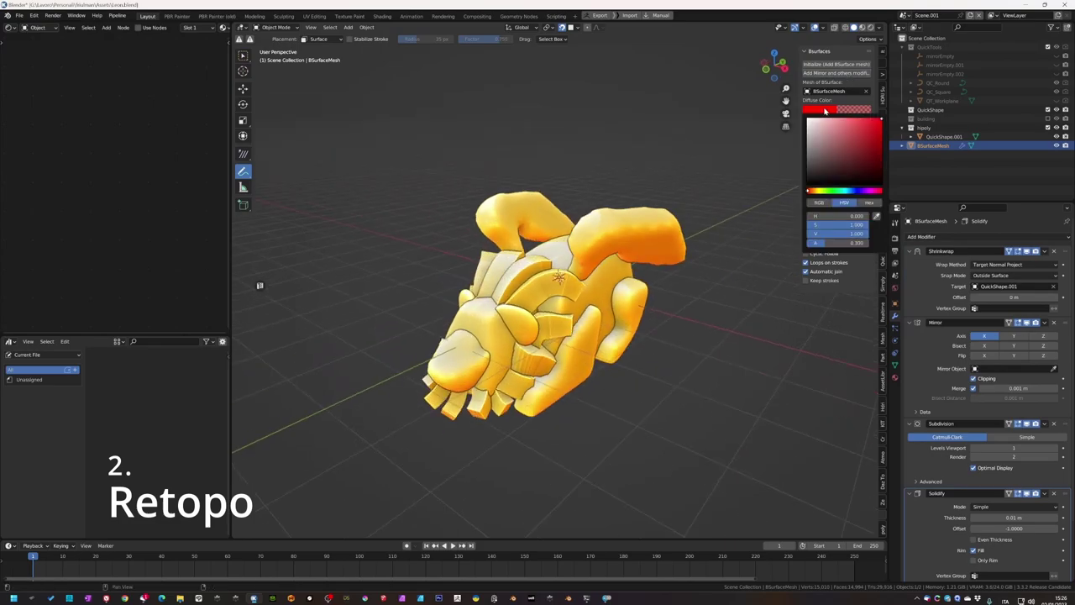
{"action": "mouse_move", "coordinate": [635, 348]}
{"action": "middle_mouse_down"}
{"action": "mouse_move", "coordinate": [480, 317]}
{"action": "mouse_move", "coordinate": [497, 385]}
{"action": "middle_mouse_up"}
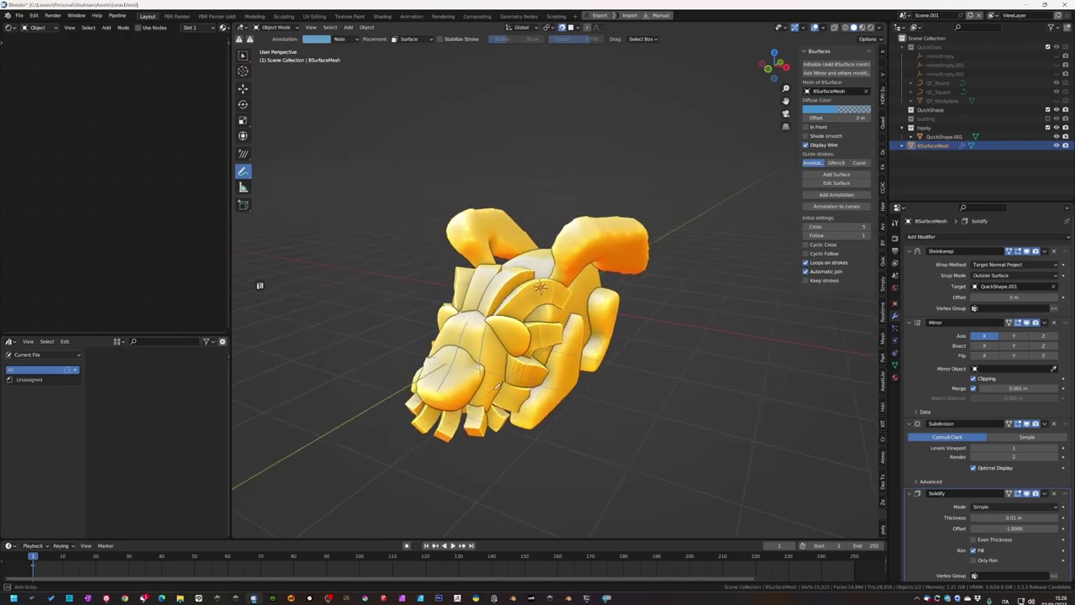
{"action": "left_click", "coordinate": [850, 176]}
{"action": "middle_click_drag", "start_coordinate": [619, 388], "coordinate": [644, 385]}
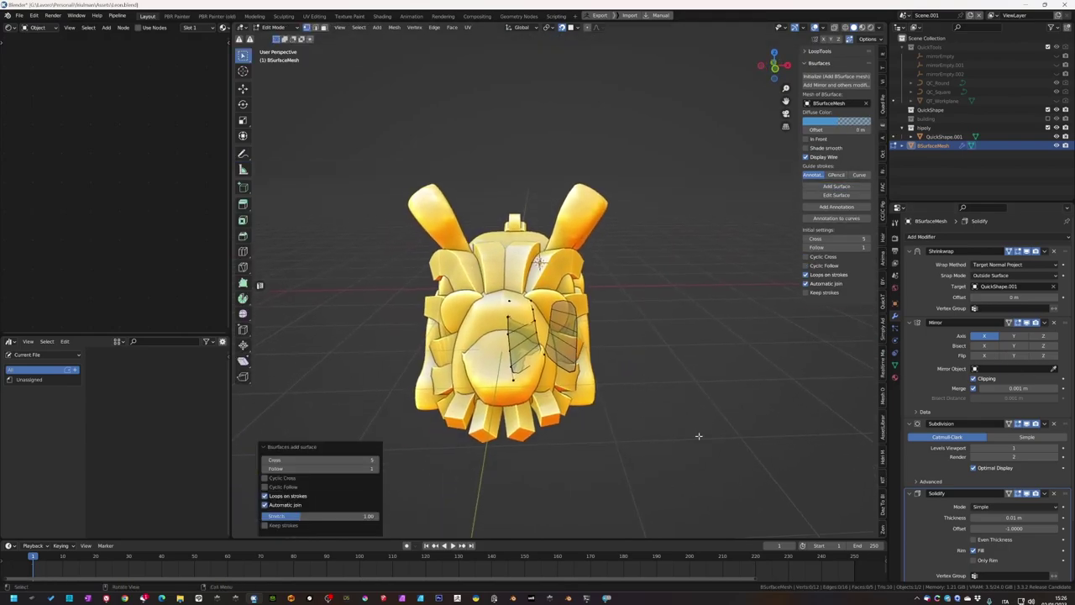
- Back in Object Mode, delete the retopo mesh's Solidify and Subdivision modifiers
{"action": "key", "text": "Tab"}
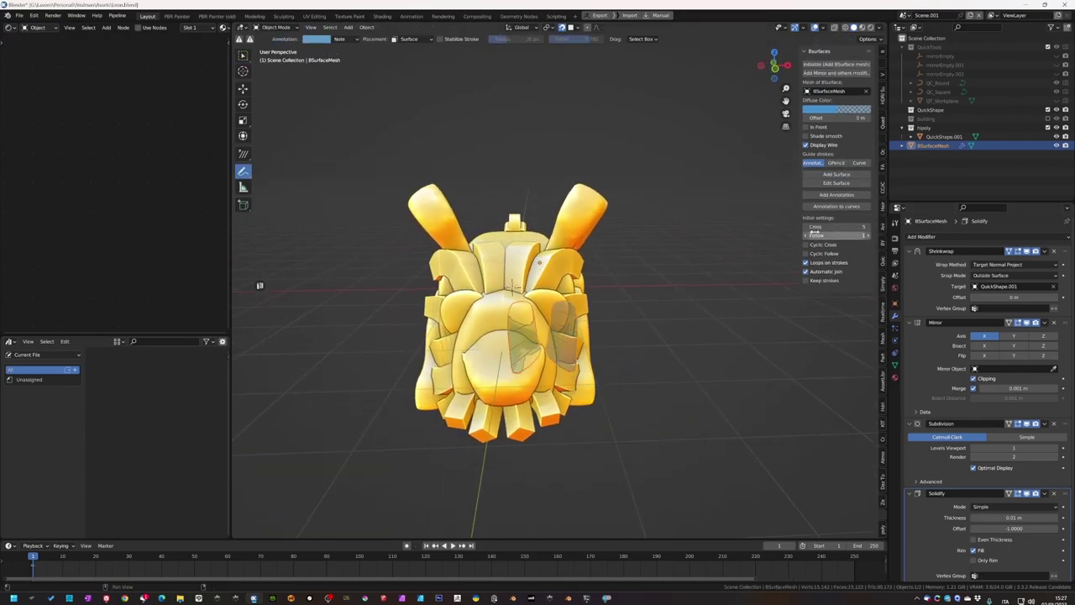
{"action": "middle_click_drag", "start_coordinate": [250, 73], "coordinate": [927, 400]}
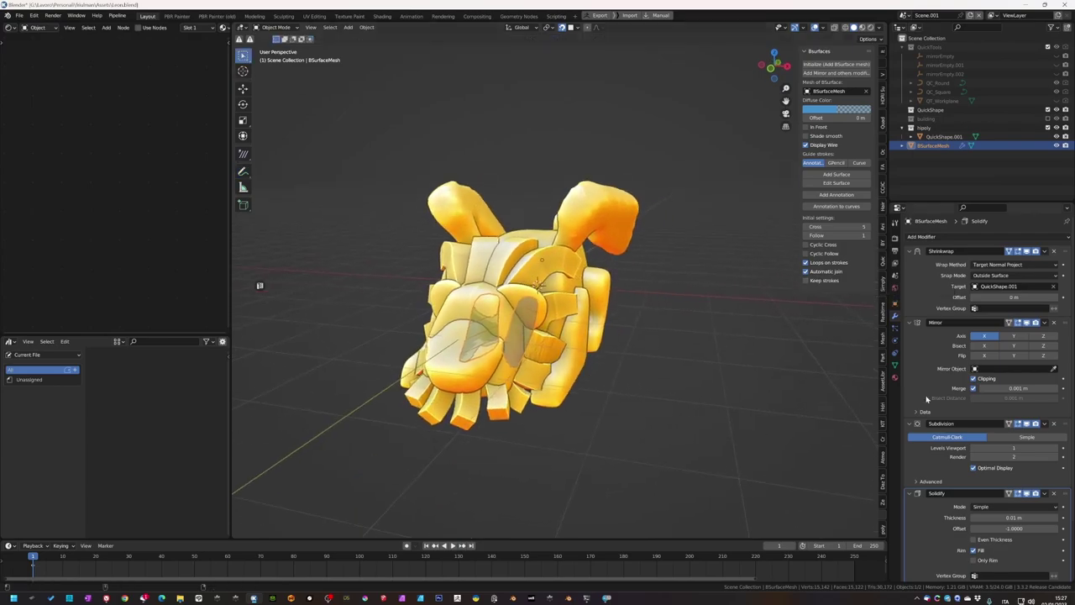
{"action": "mouse_move", "coordinate": [844, 426]}
{"action": "middle_mouse_down"}
{"action": "mouse_move", "coordinate": [669, 434]}
{"action": "mouse_move", "coordinate": [705, 431]}
{"action": "mouse_move", "coordinate": [679, 425]}
{"action": "middle_mouse_up"}
{"action": "left_click", "coordinate": [1054, 493]}
{"action": "left_click", "coordinate": [1054, 423]}
- Apply all transforms and enable In Front in the retopo mesh's Viewport Display
{"action": "key", "text": "ctrl+a"}
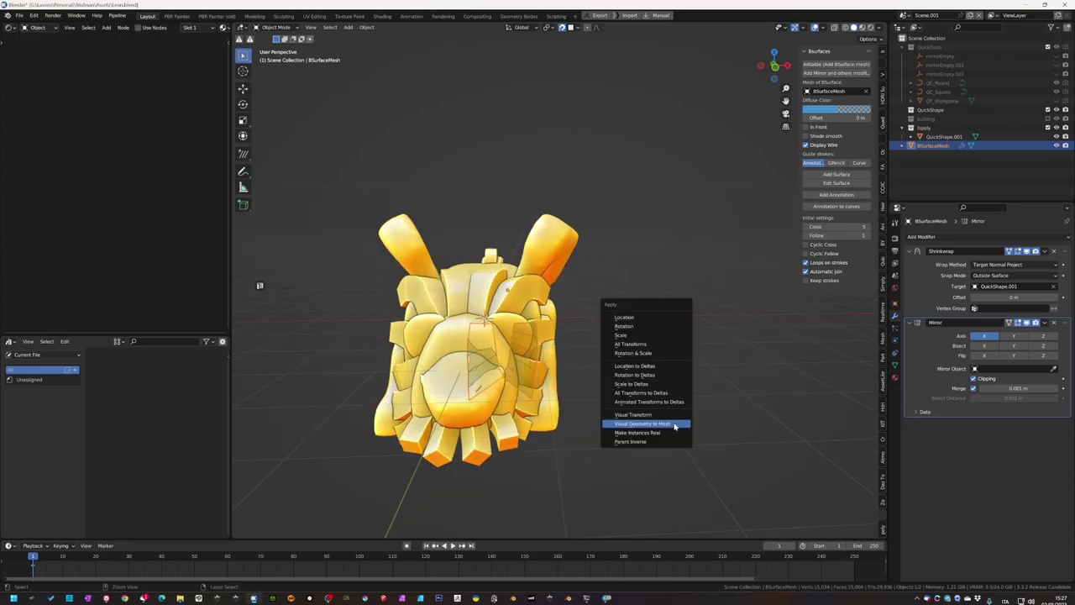
{"action": "left_click", "coordinate": [663, 344]}
{"action": "middle_click_drag", "start_coordinate": [663, 376], "coordinate": [903, 357]}
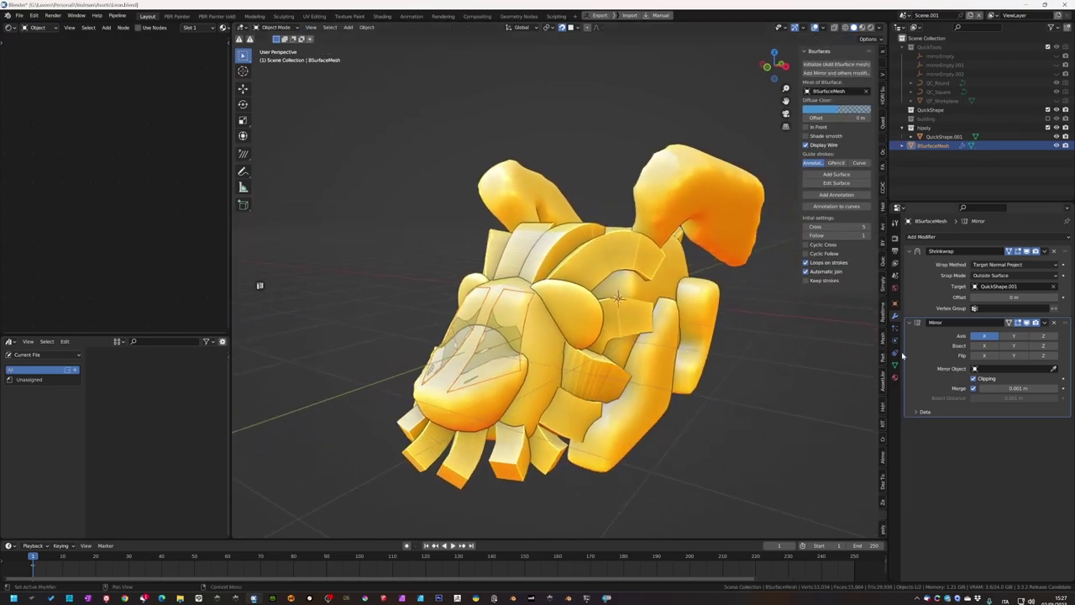
{"action": "left_click", "coordinate": [894, 303]}
{"action": "left_click", "coordinate": [932, 436]}
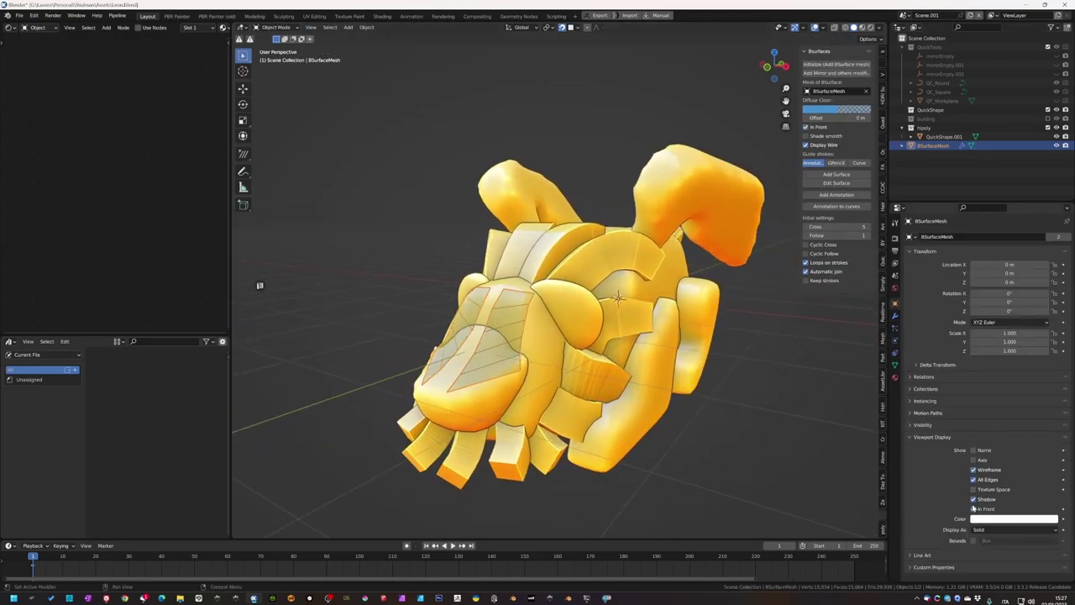
{"action": "left_click", "coordinate": [973, 509]}
- In Edit Mode, move retopo vertices with G to extend the quads over the muzzle
{"action": "key", "text": "Tab"}
{"action": "mouse_move", "coordinate": [638, 319]}
{"action": "middle_mouse_down"}
{"action": "mouse_move", "coordinate": [533, 290]}
{"action": "mouse_move", "coordinate": [542, 273]}
{"action": "middle_mouse_up"}
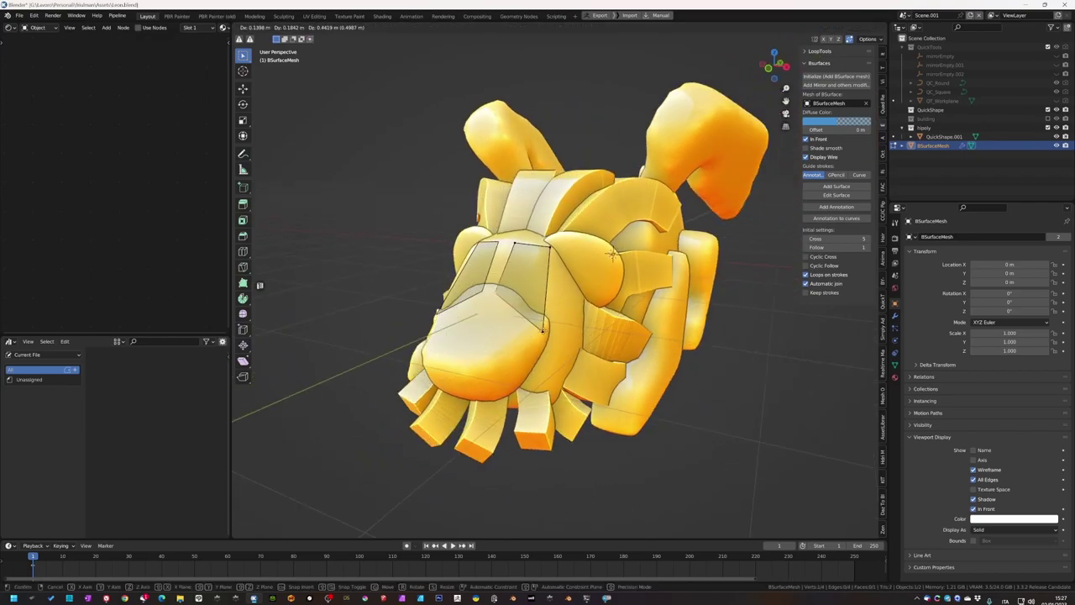
{"action": "left_click", "coordinate": [612, 253]}
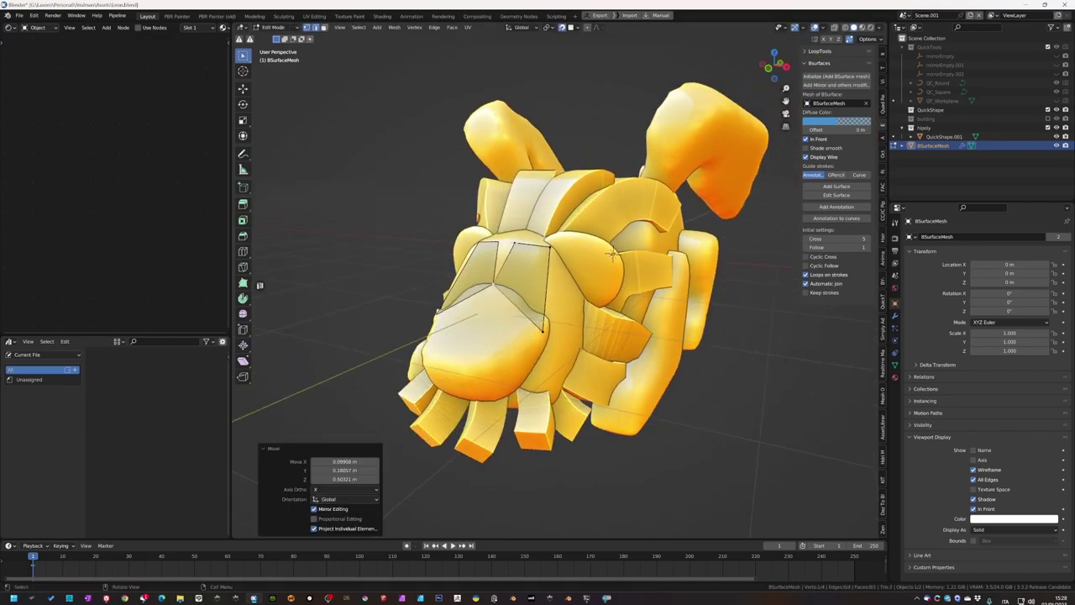
{"action": "scroll", "coordinate": [611, 254], "scroll_direction": "up", "scroll_amount": 3}
{"action": "scroll", "coordinate": [606, 238], "scroll_direction": "down", "scroll_amount": 3}
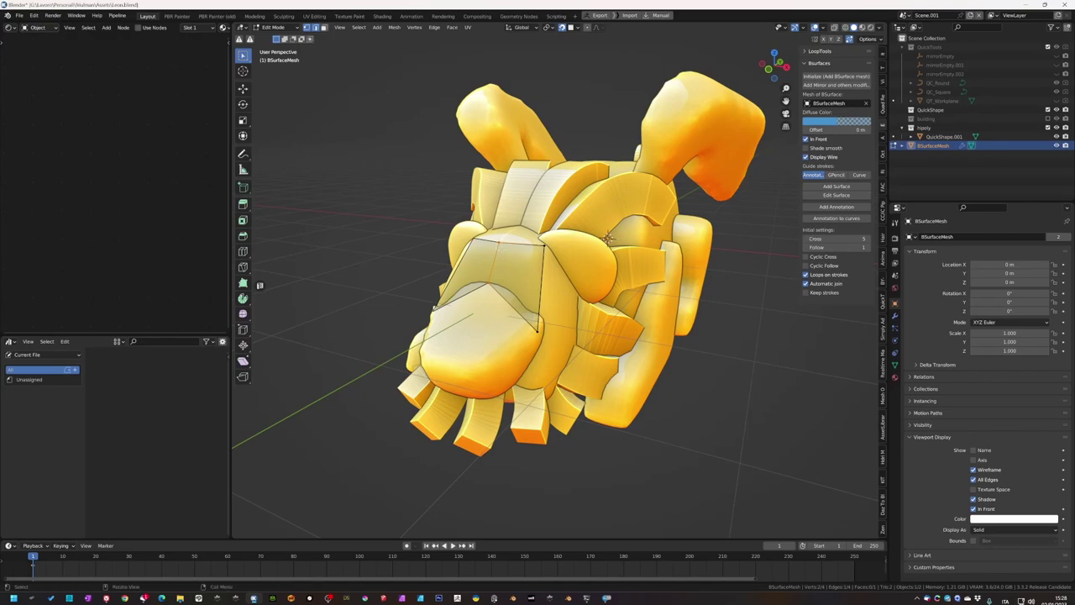
{"action": "mouse_move", "coordinate": [608, 238]}
{"action": "middle_mouse_down"}
{"action": "mouse_move", "coordinate": [643, 265]}
{"action": "mouse_move", "coordinate": [588, 269]}
{"action": "mouse_move", "coordinate": [711, 295]}
{"action": "middle_mouse_up"}
{"action": "key", "text": "g"}
{"action": "left_click", "coordinate": [588, 269]}
{"action": "scroll", "coordinate": [587, 269], "scroll_direction": "up", "scroll_amount": 3}
{"action": "scroll", "coordinate": [582, 274], "scroll_direction": "down", "scroll_amount": 4}
{"action": "mouse_move", "coordinate": [587, 277]}
{"action": "middle_mouse_down"}
{"action": "mouse_move", "coordinate": [713, 298]}
{"action": "mouse_move", "coordinate": [546, 268]}
{"action": "middle_mouse_up"}
{"action": "key", "text": "g"}
{"action": "left_click", "coordinate": [672, 290]}
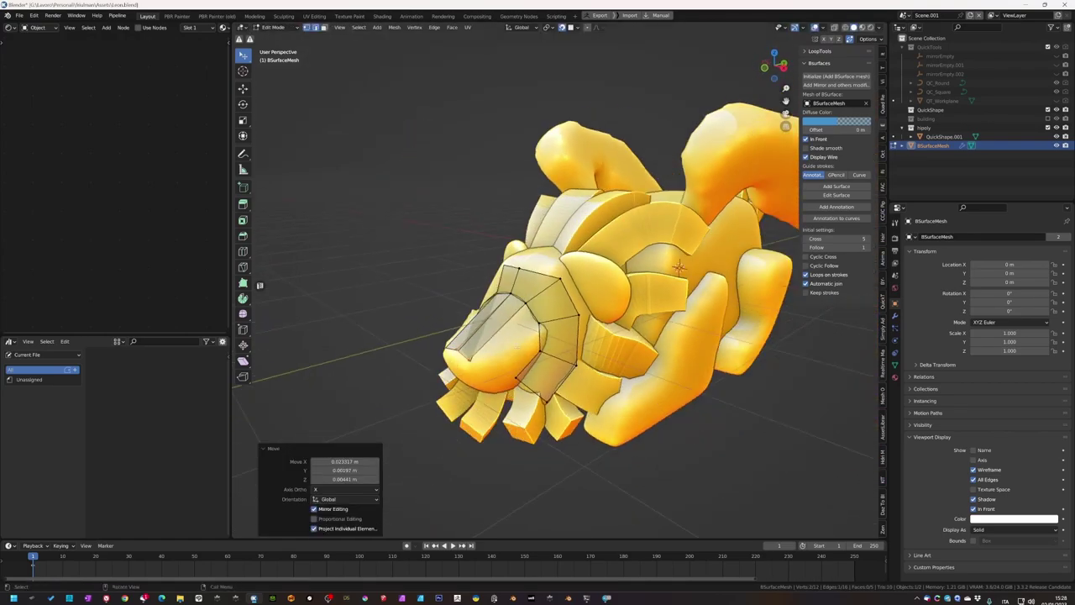
- Slide edges and reposition vertices along the side of the muzzle
{"action": "middle_click_drag", "start_coordinate": [496, 334], "coordinate": [536, 338]}
{"action": "left_click", "coordinate": [520, 336]}
{"action": "key", "text": "g"}
{"action": "left_click", "coordinate": [536, 338]}
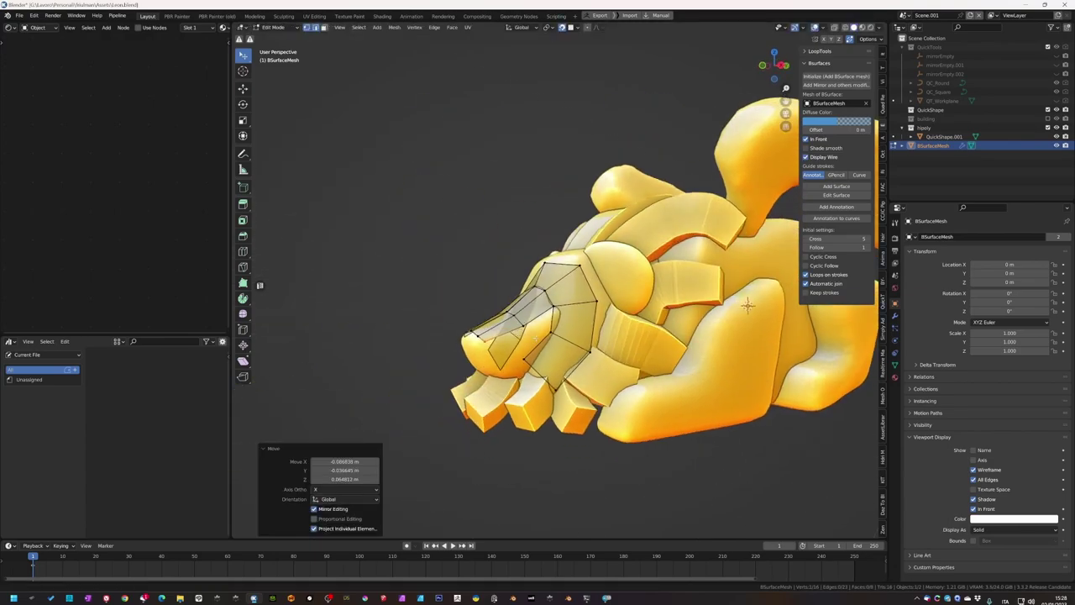
{"action": "mouse_move", "coordinate": [747, 305]}
{"action": "middle_mouse_down"}
{"action": "mouse_move", "coordinate": [743, 282]}
{"action": "mouse_move", "coordinate": [794, 275]}
{"action": "middle_mouse_up"}
{"action": "left_click", "coordinate": [744, 283]}
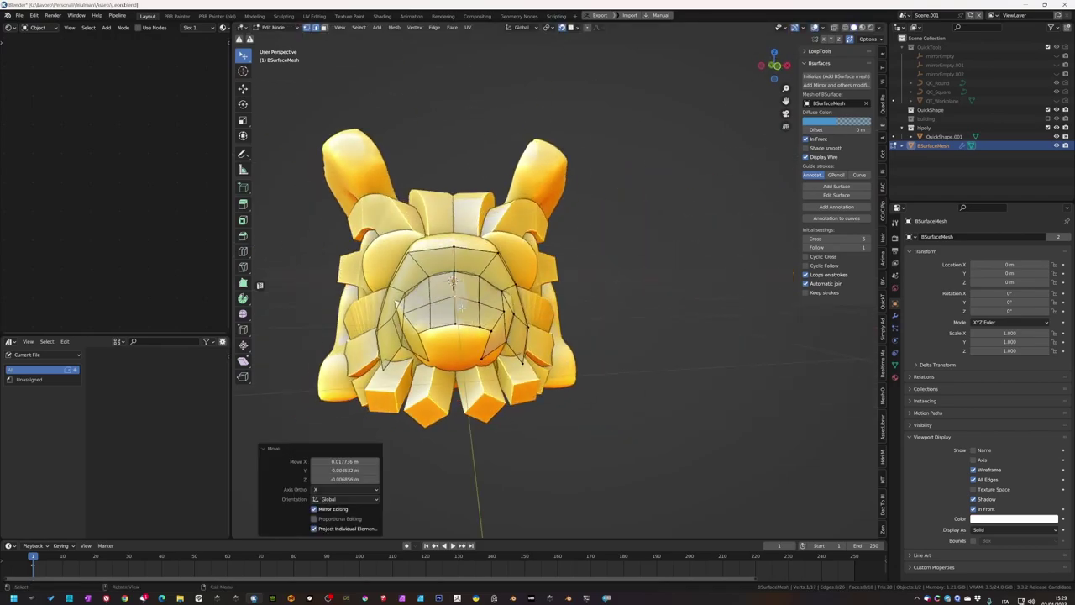
{"action": "mouse_move", "coordinate": [461, 307]}
{"action": "middle_mouse_down"}
{"action": "mouse_move", "coordinate": [571, 288]}
{"action": "mouse_move", "coordinate": [541, 302]}
{"action": "middle_mouse_up"}
{"action": "key", "text": "g"}
{"action": "left_click", "coordinate": [504, 294]}
{"action": "key", "text": "g"}
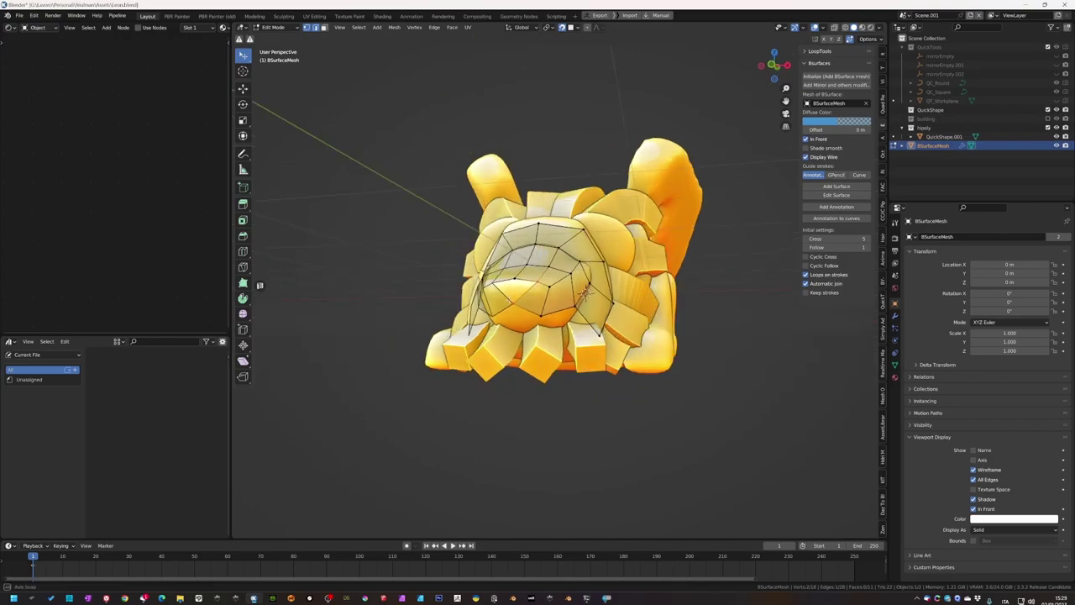
- Refine the muzzle and face vertices from front and top angles so quads follow the sculpt
{"action": "middle_click_drag", "start_coordinate": [585, 294], "coordinate": [702, 274]}
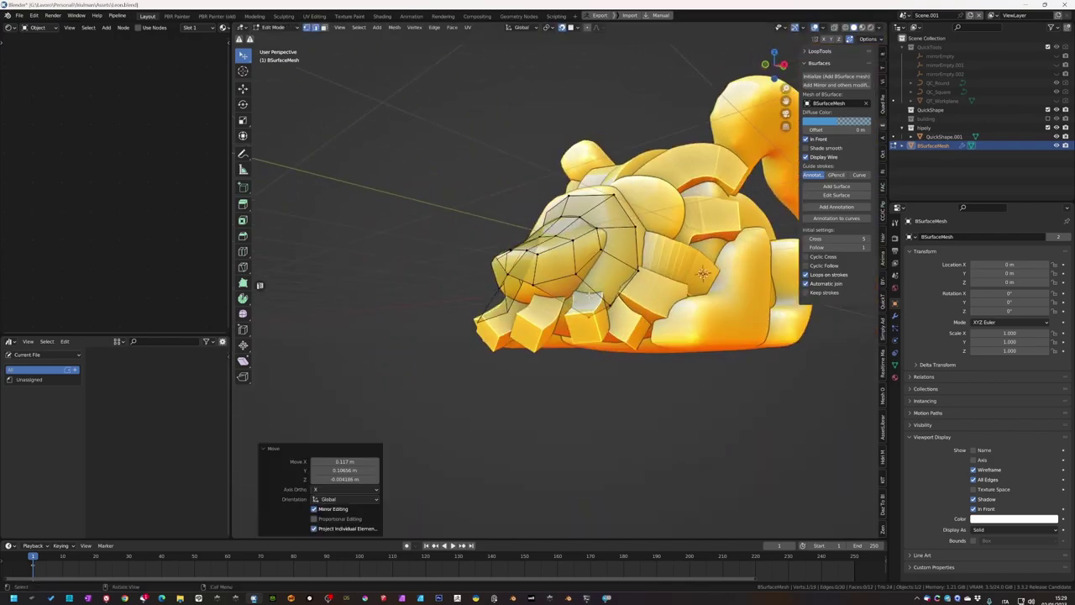
{"action": "scroll", "coordinate": [568, 294], "scroll_direction": "up", "scroll_amount": 5}
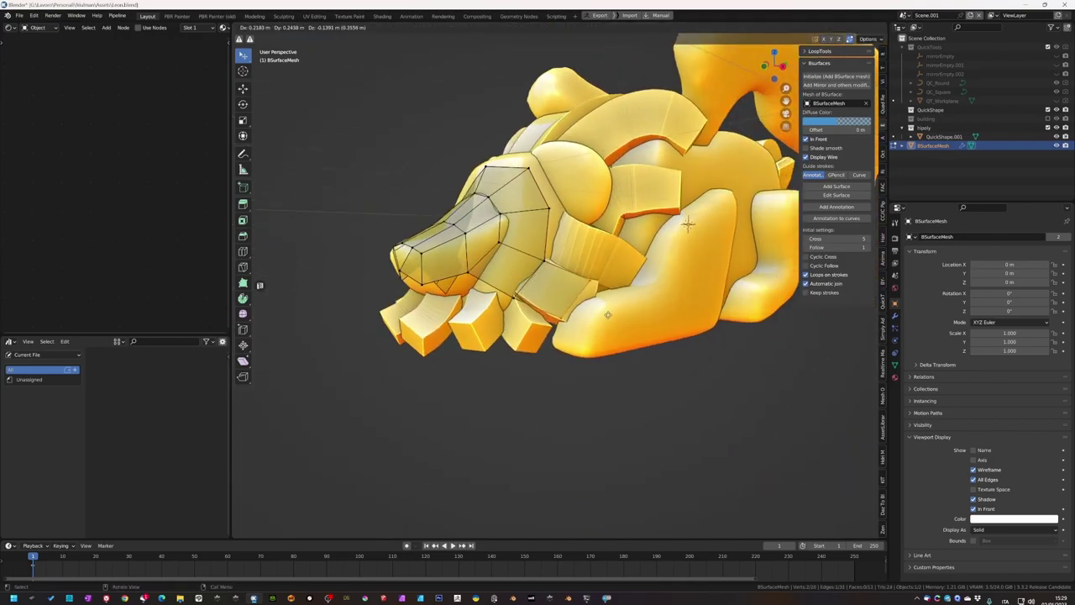
{"action": "middle_click_drag", "start_coordinate": [750, 242], "coordinate": [647, 227]}
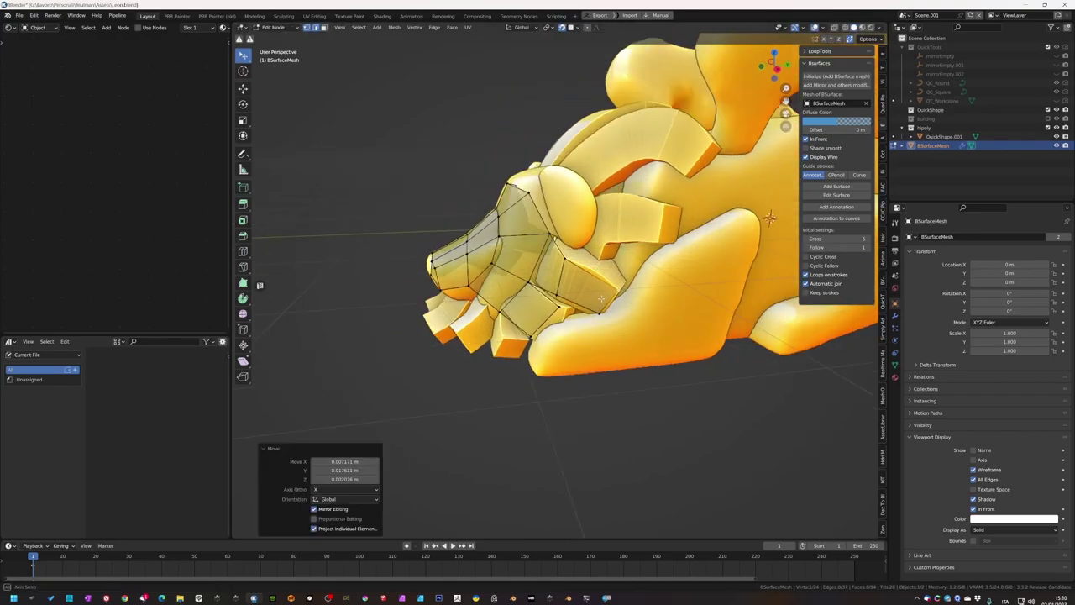
{"action": "middle_click_drag", "start_coordinate": [647, 226], "coordinate": [727, 199]}
{"action": "mouse_move", "coordinate": [587, 252]}
{"action": "middle_mouse_down"}
{"action": "mouse_move", "coordinate": [499, 325]}
{"action": "mouse_move", "coordinate": [586, 195]}
{"action": "middle_mouse_up"}
{"action": "key", "text": "g"}
{"action": "left_click", "coordinate": [521, 302]}
{"action": "left_click", "coordinate": [509, 327]}
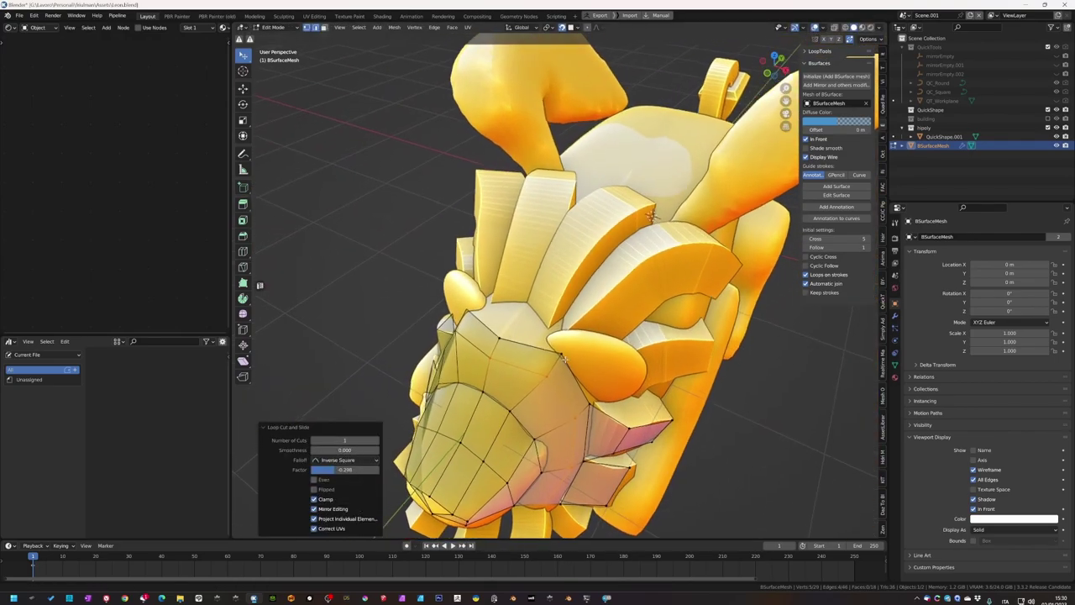
{"action": "middle_click_drag", "start_coordinate": [602, 309], "coordinate": [522, 258]}
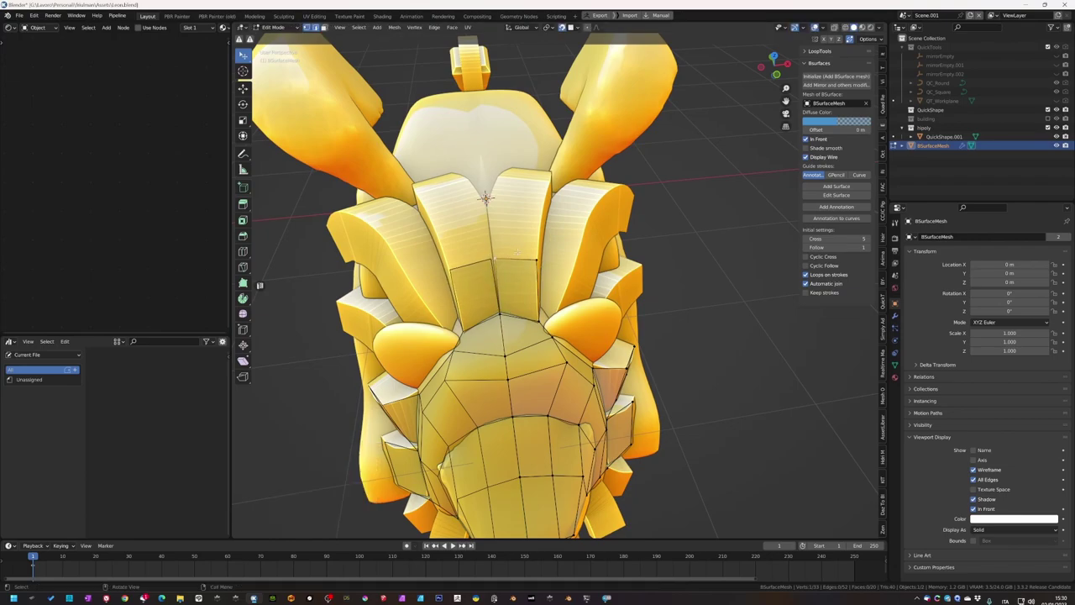
{"action": "mouse_move", "coordinate": [517, 252]}
{"action": "middle_mouse_down"}
{"action": "mouse_move", "coordinate": [526, 214]}
{"action": "mouse_move", "coordinate": [605, 218]}
{"action": "mouse_move", "coordinate": [500, 125]}
{"action": "middle_mouse_up"}
{"action": "left_click", "coordinate": [535, 208]}
{"action": "key", "text": "g"}
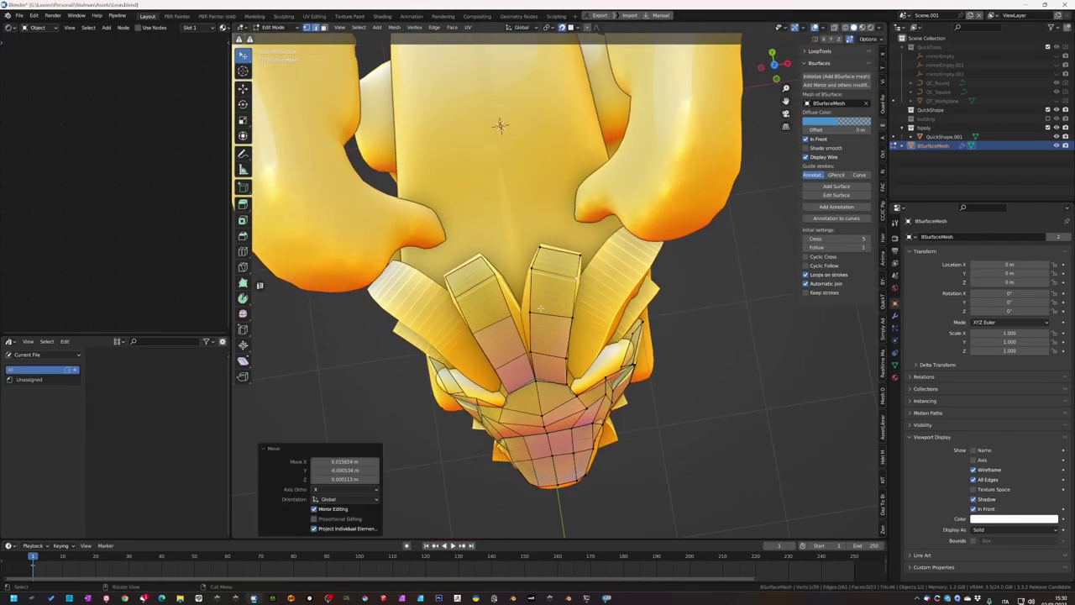
{"action": "middle_click_drag", "start_coordinate": [540, 308], "coordinate": [593, 293]}
{"action": "middle_click_drag", "start_coordinate": [579, 181], "coordinate": [655, 245]}
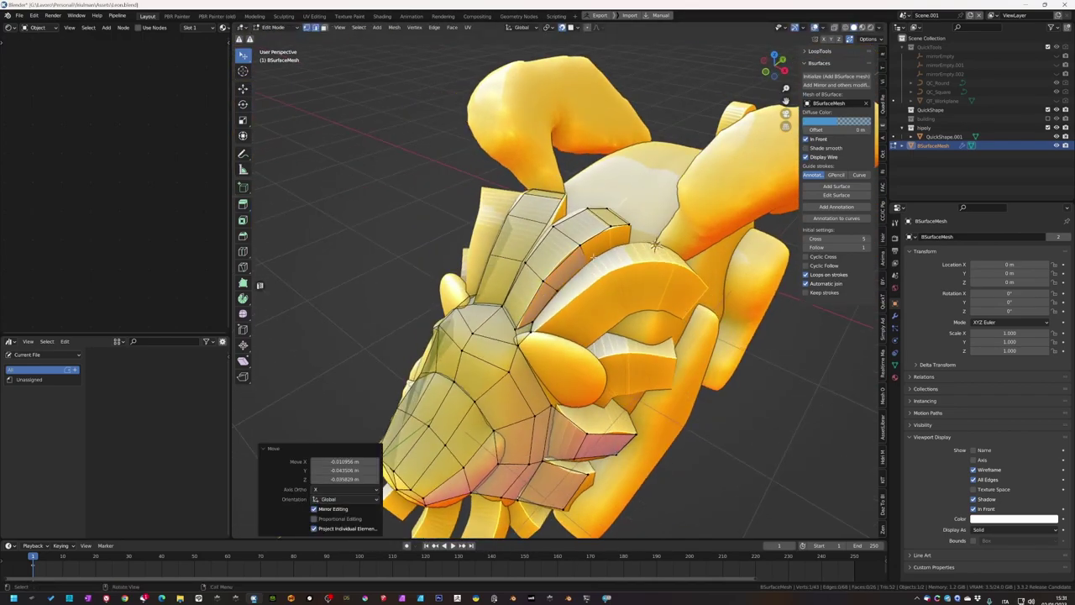
- Move selected retopo vertices along the side of the head to fit the mane
{"action": "middle_click_drag", "start_coordinate": [628, 236], "coordinate": [578, 319]}
{"action": "key", "text": "g"}
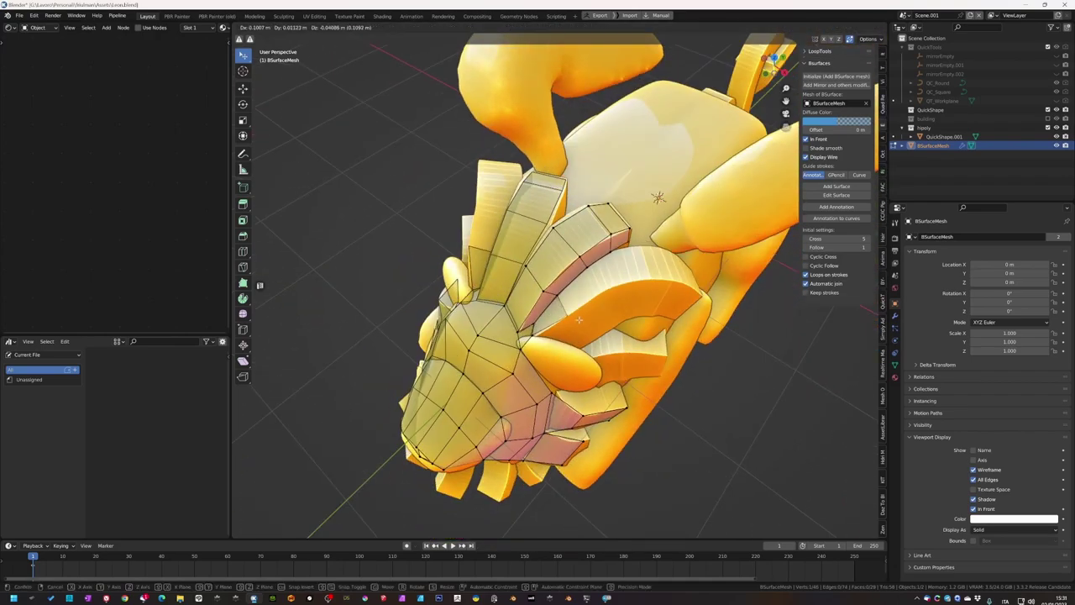
{"action": "middle_click_drag", "start_coordinate": [624, 288], "coordinate": [702, 342]}
{"action": "key", "text": "g"}
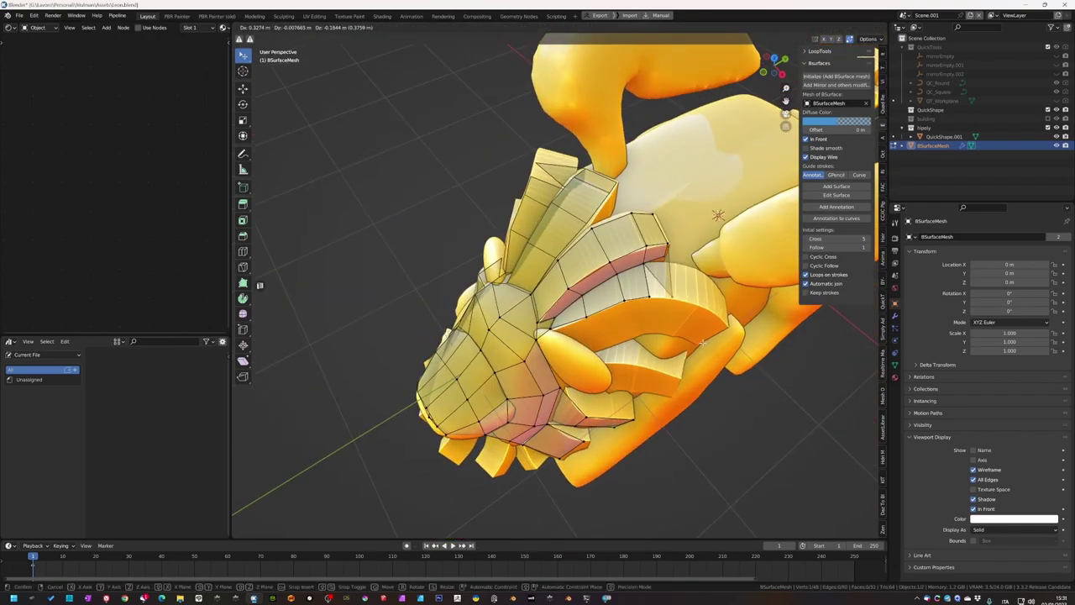
{"action": "left_click", "coordinate": [671, 304]}
{"action": "mouse_move", "coordinate": [670, 304]}
{"action": "middle_mouse_down"}
{"action": "mouse_move", "coordinate": [659, 306]}
{"action": "mouse_move", "coordinate": [693, 275]}
{"action": "mouse_move", "coordinate": [651, 223]}
{"action": "mouse_move", "coordinate": [622, 252]}
{"action": "middle_mouse_up"}
{"action": "left_click", "coordinate": [687, 303]}
{"action": "left_click", "coordinate": [660, 242]}
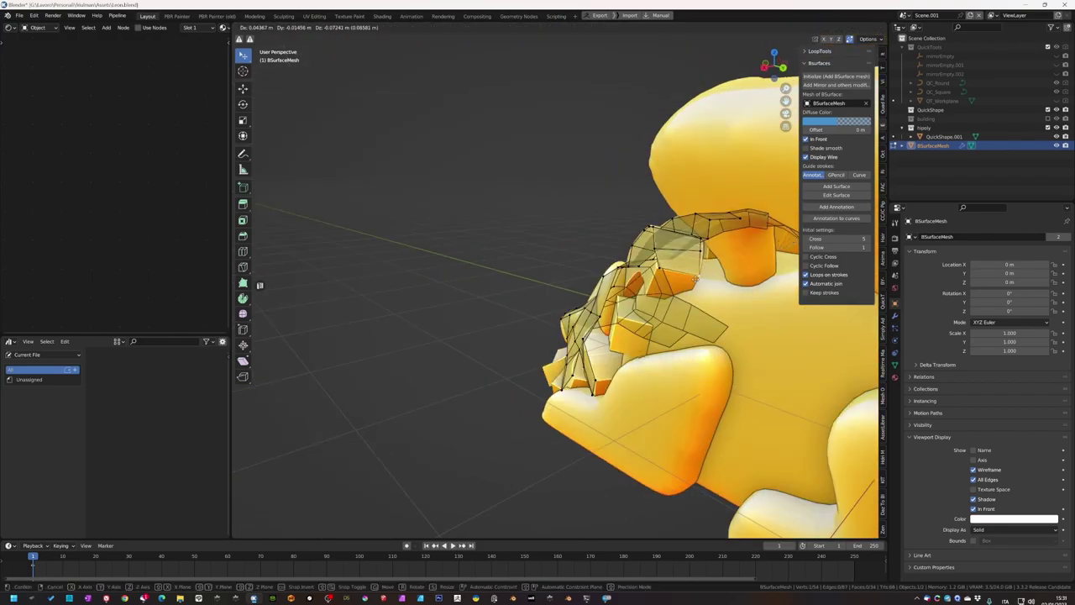
{"action": "mouse_move", "coordinate": [696, 280]}
{"action": "middle_mouse_down"}
{"action": "mouse_move", "coordinate": [672, 269]}
{"action": "mouse_move", "coordinate": [719, 301]}
{"action": "mouse_move", "coordinate": [764, 392]}
{"action": "mouse_move", "coordinate": [851, 391]}
{"action": "mouse_move", "coordinate": [832, 408]}
{"action": "mouse_move", "coordinate": [592, 284]}
{"action": "middle_mouse_up"}
{"action": "left_click", "coordinate": [695, 281]}
{"action": "left_click", "coordinate": [744, 355]}
{"action": "left_click", "coordinate": [764, 391]}
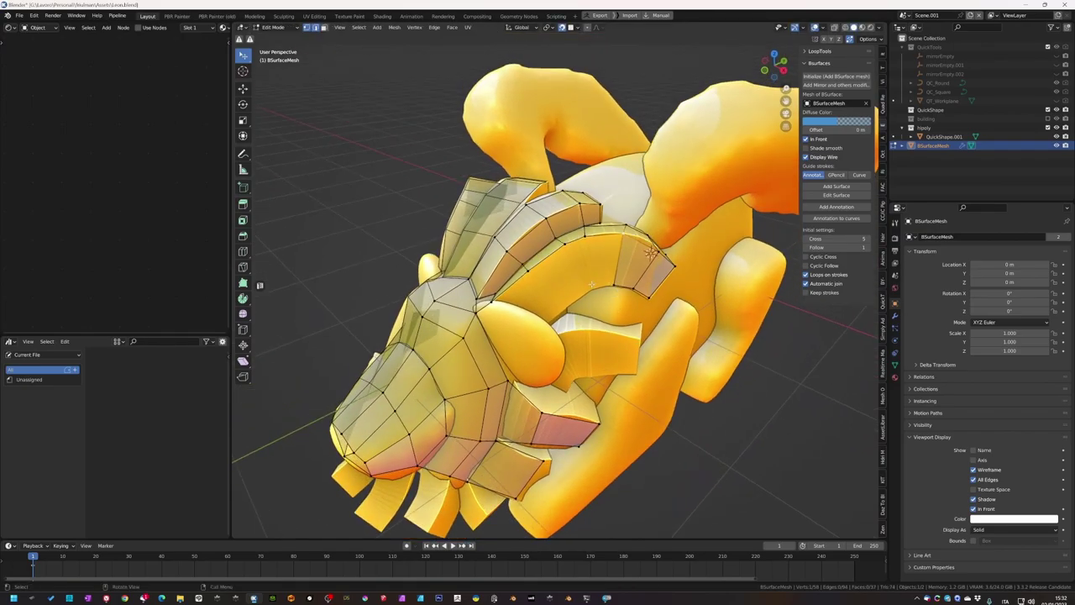
{"action": "left_click", "coordinate": [651, 252]}
- Reposition more vertices freely instead of edge-sliding so quads hug the arching mane strips
{"action": "mouse_move", "coordinate": [651, 251]}
{"action": "middle_mouse_down"}
{"action": "mouse_move", "coordinate": [550, 367]}
{"action": "mouse_move", "coordinate": [727, 375]}
{"action": "mouse_move", "coordinate": [804, 353]}
{"action": "mouse_move", "coordinate": [756, 361]}
{"action": "middle_mouse_up"}
{"action": "mouse_move", "coordinate": [703, 158]}
{"action": "middle_mouse_down"}
{"action": "mouse_move", "coordinate": [641, 91]}
{"action": "mouse_move", "coordinate": [768, 361]}
{"action": "mouse_move", "coordinate": [729, 327]}
{"action": "middle_mouse_up"}
{"action": "mouse_move", "coordinate": [675, 385]}
{"action": "middle_mouse_down"}
{"action": "mouse_move", "coordinate": [622, 399]}
{"action": "mouse_move", "coordinate": [602, 359]}
{"action": "mouse_move", "coordinate": [541, 346]}
{"action": "mouse_move", "coordinate": [541, 335]}
{"action": "middle_mouse_up"}
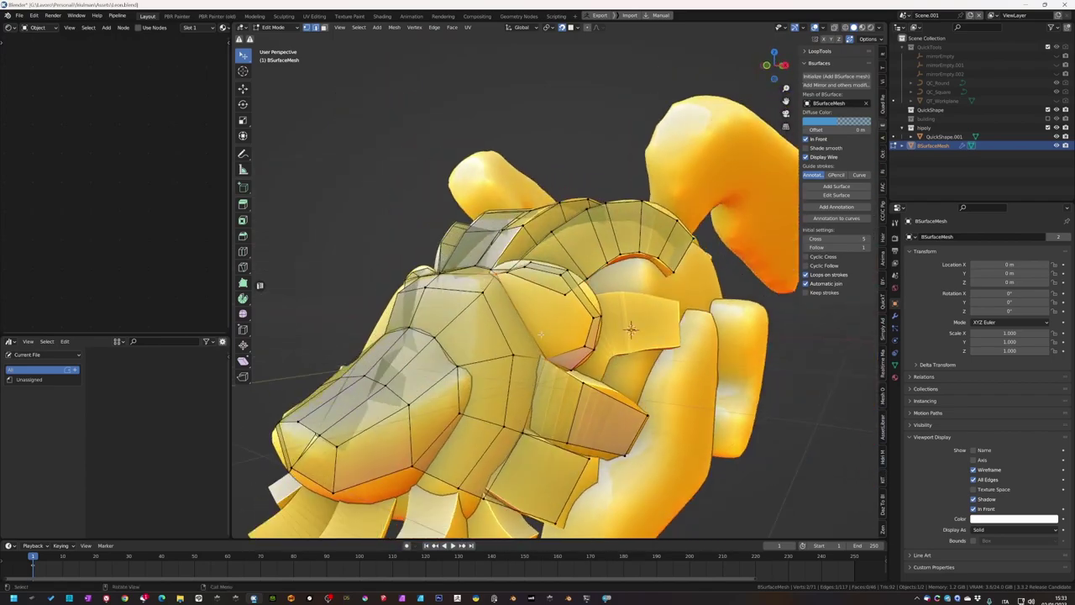
{"action": "middle_click_drag", "start_coordinate": [630, 328], "coordinate": [580, 378]}
{"action": "key", "text": "g"}
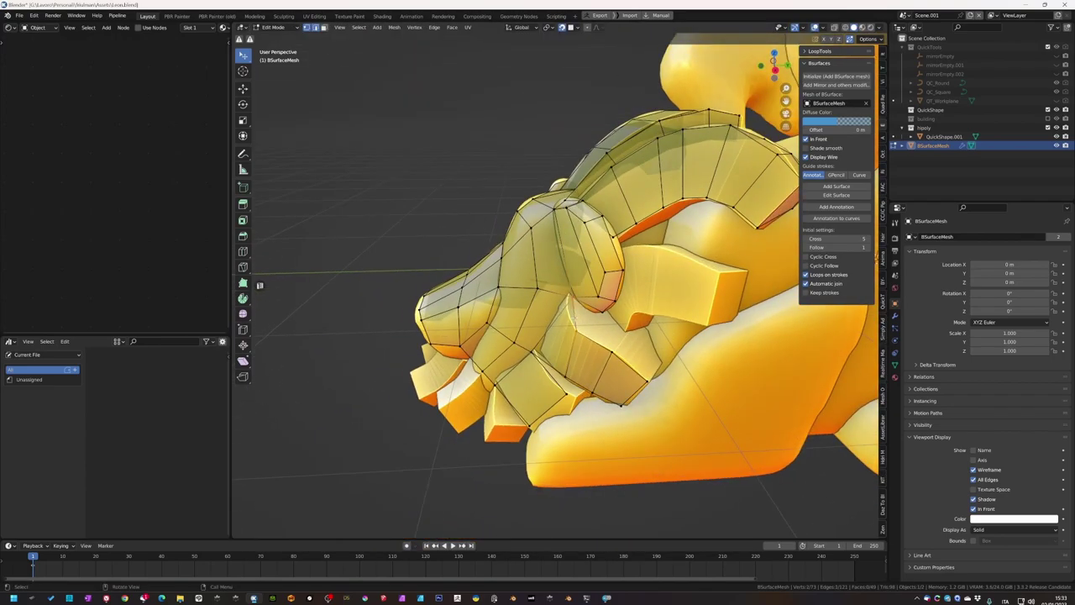
{"action": "middle_click_drag", "start_coordinate": [666, 353], "coordinate": [684, 357]}
{"action": "mouse_move", "coordinate": [624, 341]}
{"action": "middle_mouse_down"}
{"action": "mouse_move", "coordinate": [649, 358]}
{"action": "mouse_move", "coordinate": [647, 372]}
{"action": "mouse_move", "coordinate": [672, 378]}
{"action": "mouse_move", "coordinate": [720, 336]}
{"action": "mouse_move", "coordinate": [689, 395]}
{"action": "mouse_move", "coordinate": [655, 361]}
{"action": "mouse_move", "coordinate": [621, 353]}
{"action": "mouse_move", "coordinate": [804, 344]}
{"action": "middle_mouse_up"}
{"action": "left_click", "coordinate": [661, 386]}
{"action": "key", "text": "g"}
{"action": "left_click", "coordinate": [731, 351]}
{"action": "key", "text": "g"}
{"action": "left_click", "coordinate": [672, 378]}
{"action": "key", "text": "g"}
{"action": "key", "text": "Return"}
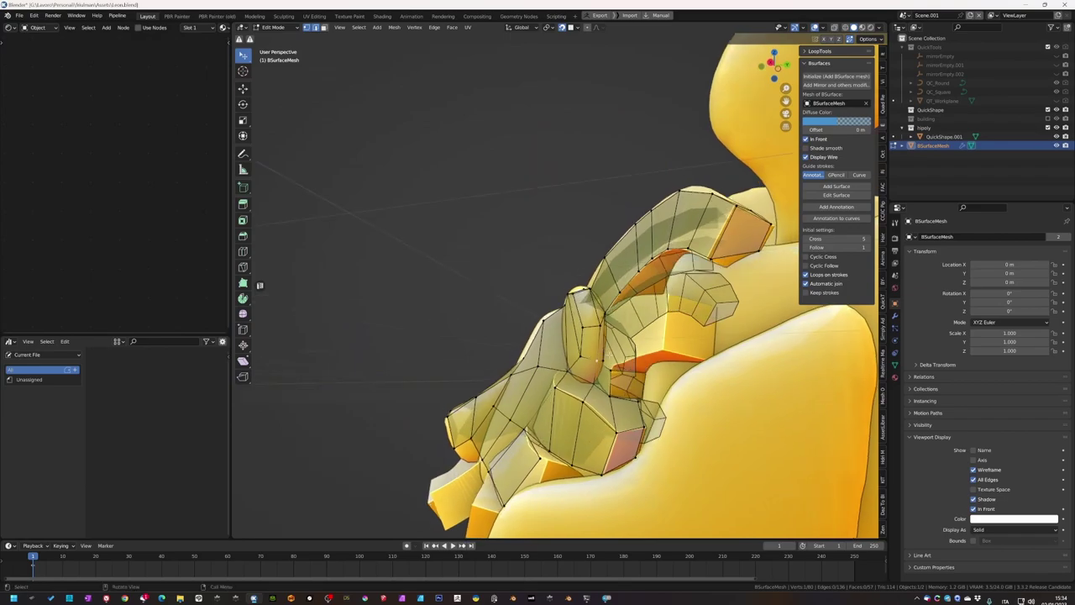
- Place the new edge loop's vertices along the mane strip
{"action": "left_click", "coordinate": [803, 344]}
{"action": "mouse_move", "coordinate": [804, 344]}
{"action": "middle_mouse_down"}
{"action": "mouse_move", "coordinate": [745, 353]}
{"action": "mouse_move", "coordinate": [623, 330]}
{"action": "middle_mouse_up"}
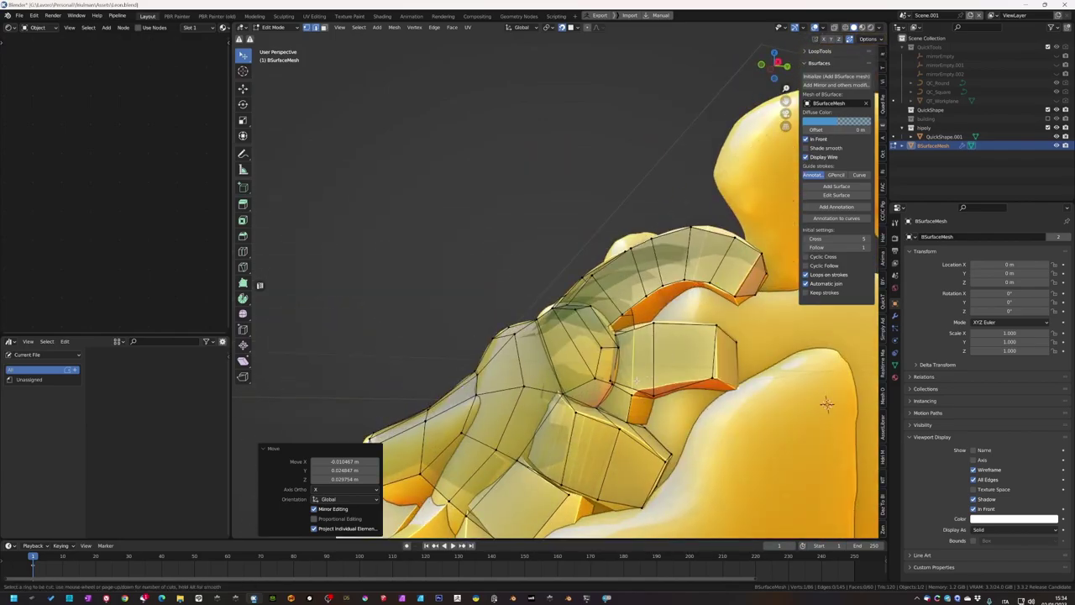
{"action": "key", "text": "g"}
{"action": "left_click", "coordinate": [826, 404]}
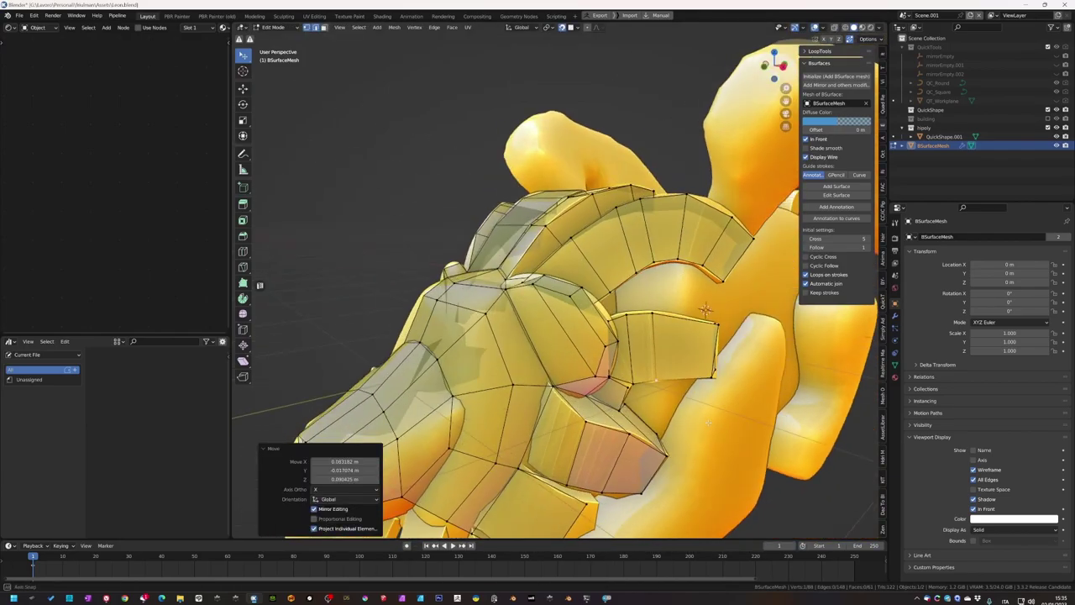
{"action": "middle_click_drag", "start_coordinate": [827, 404], "coordinate": [756, 378]}
{"action": "mouse_move", "coordinate": [705, 311]}
{"action": "middle_mouse_down"}
{"action": "mouse_move", "coordinate": [651, 294]}
{"action": "mouse_move", "coordinate": [661, 293]}
{"action": "middle_mouse_up"}
{"action": "left_click", "coordinate": [657, 311]}
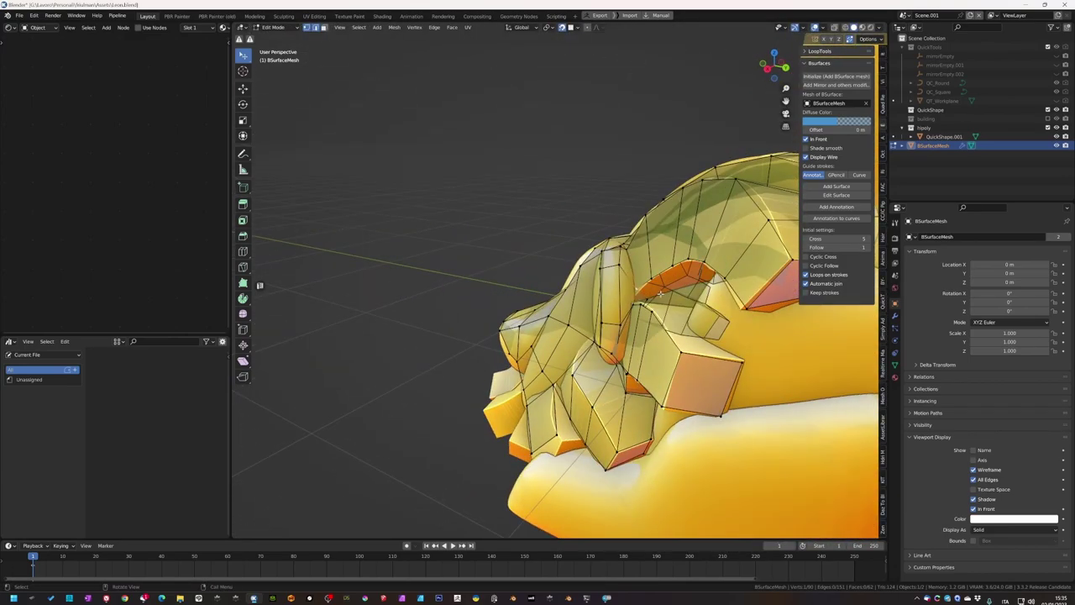
{"action": "mouse_move", "coordinate": [790, 163]}
{"action": "middle_mouse_down"}
{"action": "mouse_move", "coordinate": [751, 364]}
{"action": "mouse_move", "coordinate": [720, 384]}
{"action": "mouse_move", "coordinate": [819, 445]}
{"action": "mouse_move", "coordinate": [641, 291]}
{"action": "middle_mouse_up"}
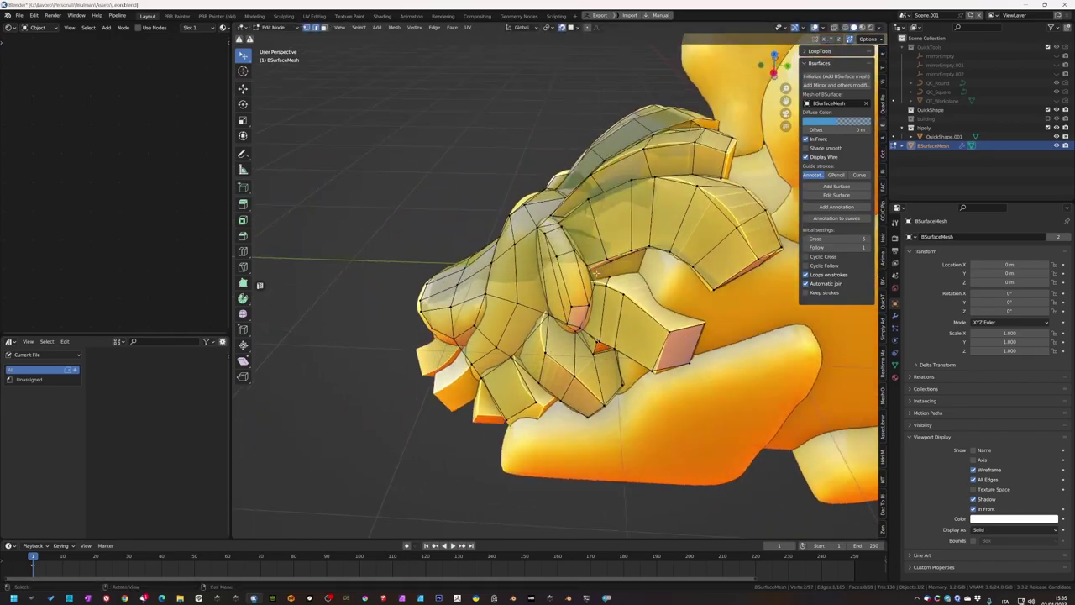
{"action": "mouse_move", "coordinate": [668, 285]}
{"action": "middle_mouse_down"}
{"action": "mouse_move", "coordinate": [779, 187]}
{"action": "mouse_move", "coordinate": [770, 162]}
{"action": "mouse_move", "coordinate": [622, 336]}
{"action": "mouse_move", "coordinate": [605, 319]}
{"action": "mouse_move", "coordinate": [638, 313]}
{"action": "middle_mouse_up"}
{"action": "left_click", "coordinate": [770, 161]}
- Adjust the remaining mane-strip vertices down the side of the head and save Leon.blend
{"action": "mouse_move", "coordinate": [682, 279]}
{"action": "middle_mouse_down"}
{"action": "mouse_move", "coordinate": [799, 307]}
{"action": "mouse_move", "coordinate": [778, 389]}
{"action": "mouse_move", "coordinate": [661, 297]}
{"action": "middle_mouse_up"}
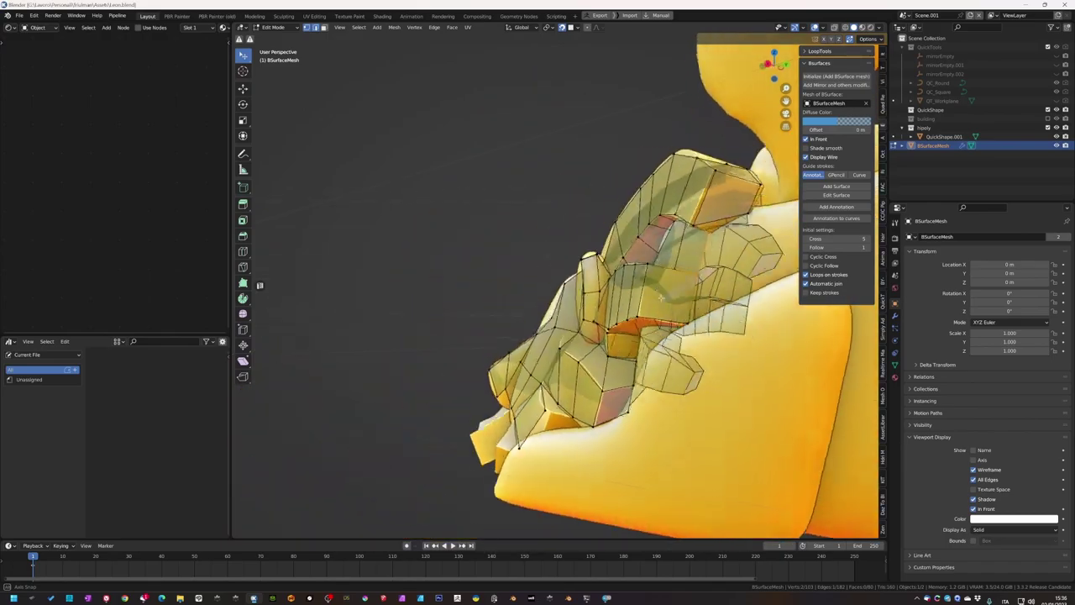
{"action": "left_click", "coordinate": [608, 327]}
{"action": "mouse_move", "coordinate": [608, 327]}
{"action": "middle_mouse_down"}
{"action": "mouse_move", "coordinate": [779, 364]}
{"action": "mouse_move", "coordinate": [663, 356]}
{"action": "middle_mouse_up"}
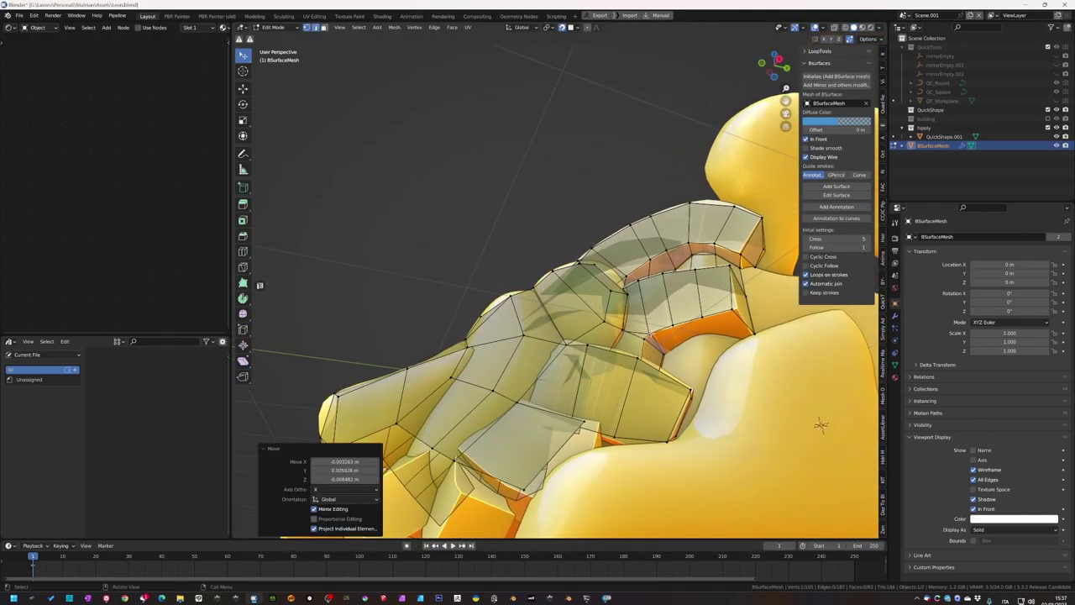
{"action": "middle_click_drag", "start_coordinate": [714, 336], "coordinate": [740, 329]}
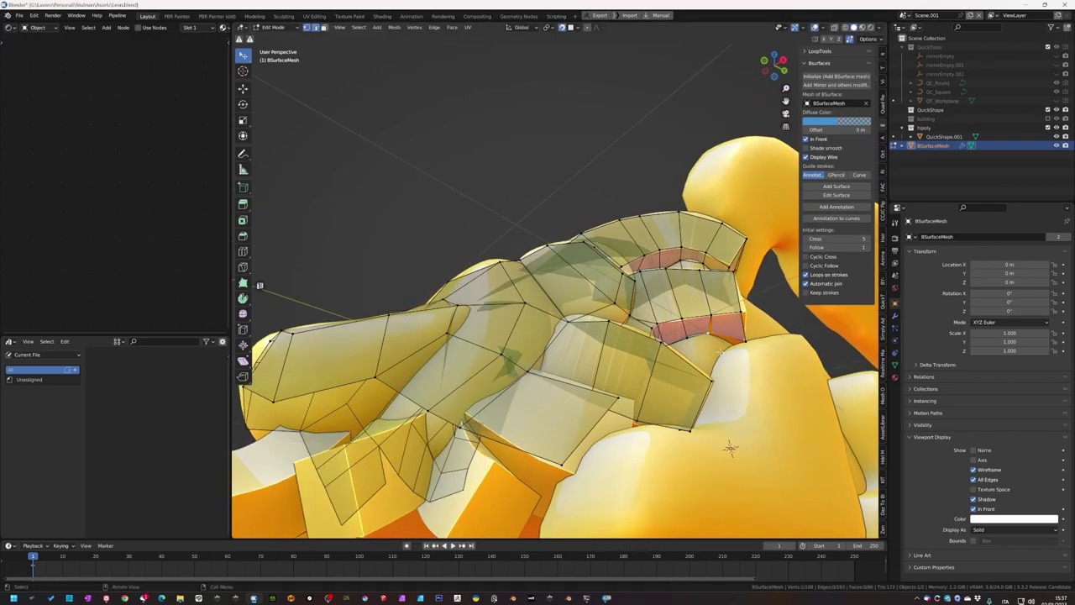
{"action": "middle_click_drag", "start_coordinate": [730, 447], "coordinate": [790, 326]}
{"action": "key", "text": "ctrl+s"}
{"action": "middle_click_drag", "start_coordinate": [786, 274], "coordinate": [762, 314]}
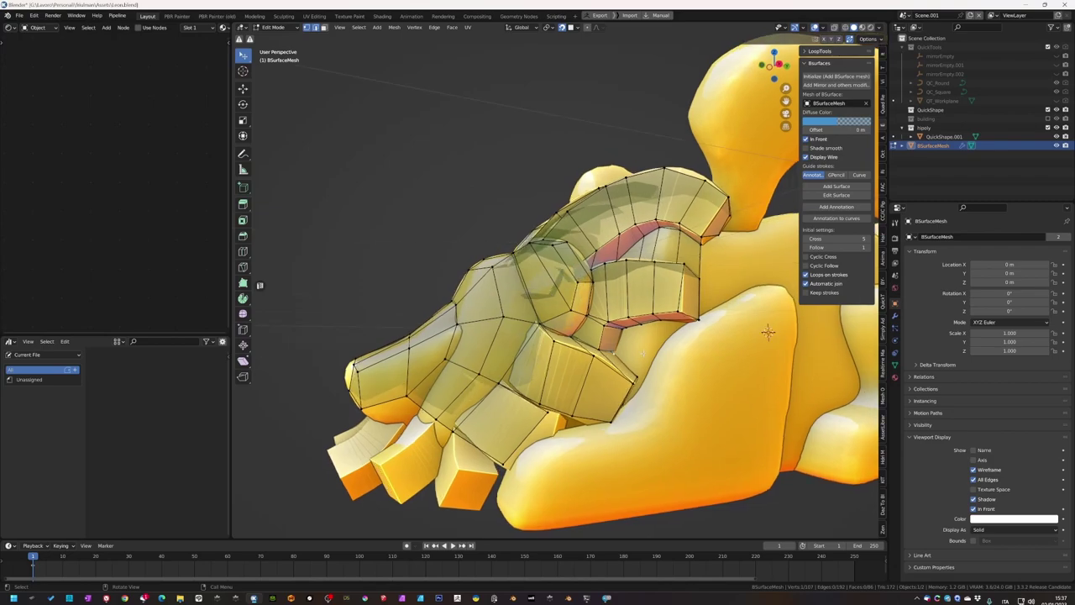
{"action": "mouse_move", "coordinate": [768, 331]}
{"action": "middle_mouse_down"}
{"action": "mouse_move", "coordinate": [805, 323]}
{"action": "mouse_move", "coordinate": [731, 359]}
{"action": "mouse_move", "coordinate": [712, 311]}
{"action": "middle_mouse_up"}
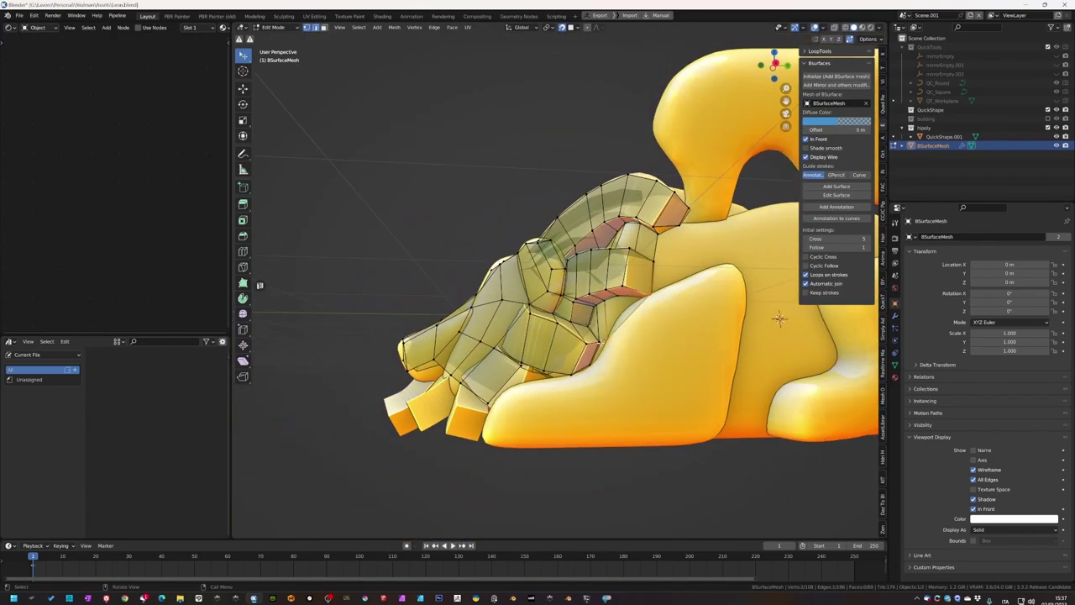
{"action": "middle_click_drag", "start_coordinate": [659, 351], "coordinate": [621, 335]}
{"action": "key", "text": "ctrl+s"}
- Move the mane vertices at the back of the head into place and save the file
{"action": "scroll", "coordinate": [562, 322], "scroll_direction": "up", "scroll_amount": 3}
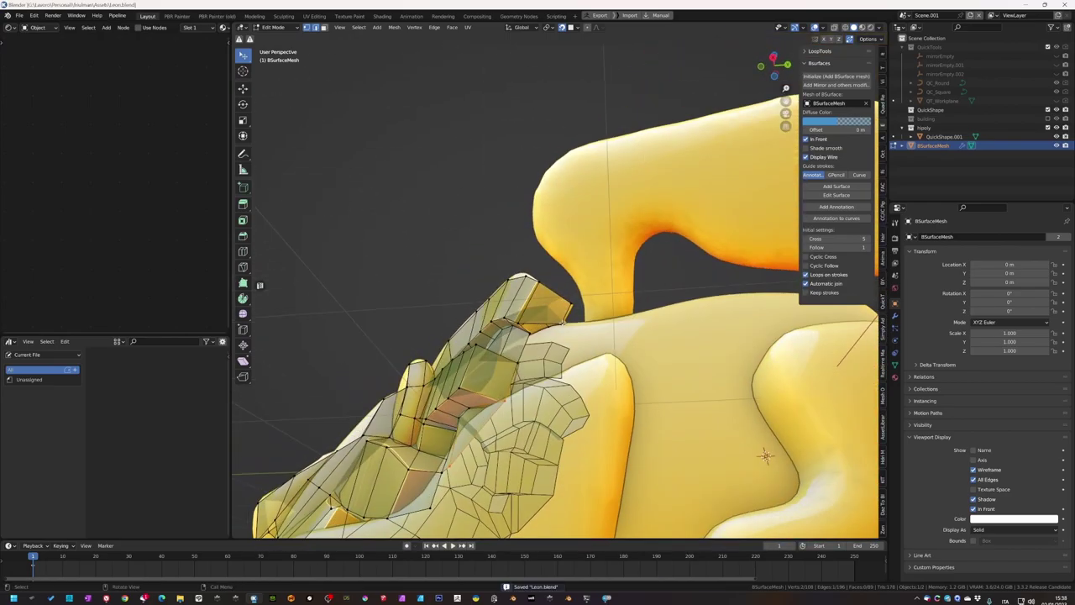
{"action": "mouse_move", "coordinate": [764, 456]}
{"action": "middle_mouse_down"}
{"action": "mouse_move", "coordinate": [669, 296]}
{"action": "mouse_move", "coordinate": [696, 492]}
{"action": "mouse_move", "coordinate": [744, 459]}
{"action": "mouse_move", "coordinate": [710, 473]}
{"action": "mouse_move", "coordinate": [776, 287]}
{"action": "mouse_move", "coordinate": [748, 475]}
{"action": "middle_mouse_up"}
{"action": "left_click", "coordinate": [758, 472]}
{"action": "key", "text": "g"}
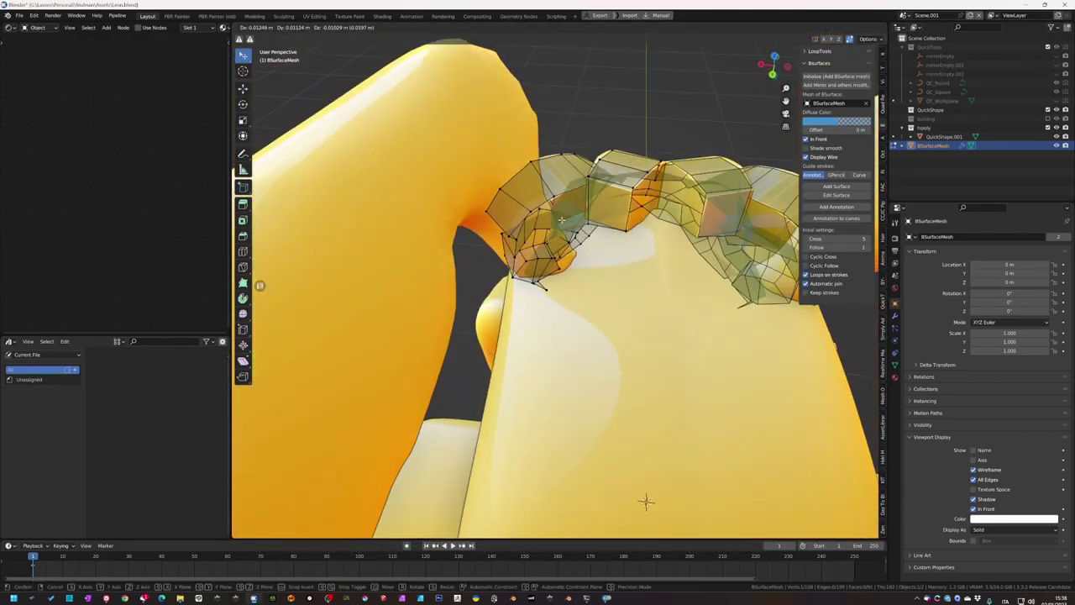
{"action": "left_click", "coordinate": [741, 364]}
{"action": "middle_click_drag", "start_coordinate": [741, 364], "coordinate": [516, 492]}
{"action": "key", "text": "g"}
{"action": "mouse_move", "coordinate": [448, 496]}
{"action": "middle_mouse_down"}
{"action": "mouse_move", "coordinate": [384, 456]}
{"action": "mouse_move", "coordinate": [759, 320]}
{"action": "mouse_move", "coordinate": [724, 311]}
{"action": "mouse_move", "coordinate": [739, 310]}
{"action": "mouse_move", "coordinate": [614, 315]}
{"action": "mouse_move", "coordinate": [593, 239]}
{"action": "mouse_move", "coordinate": [578, 292]}
{"action": "mouse_move", "coordinate": [579, 252]}
{"action": "middle_mouse_up"}
{"action": "left_click", "coordinate": [384, 456]}
{"action": "scroll", "coordinate": [739, 310], "scroll_direction": "down", "scroll_amount": 4}
{"action": "key", "text": "ctrl+s"}
- Fine-tune the lower back-of-head mane vertices from low front views
{"action": "scroll", "coordinate": [594, 239], "scroll_direction": "up", "scroll_amount": 2}
{"action": "scroll", "coordinate": [594, 239], "scroll_direction": "up", "scroll_amount": 2}
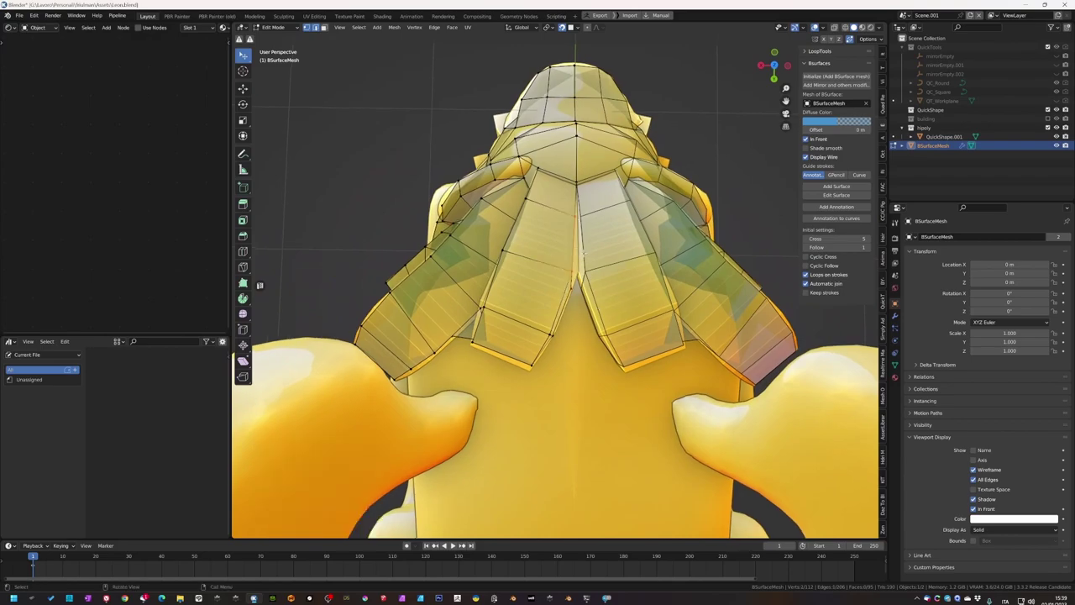
{"action": "left_click", "coordinate": [577, 222]}
{"action": "middle_click_drag", "start_coordinate": [577, 223], "coordinate": [580, 268]}
{"action": "left_click", "coordinate": [574, 283]}
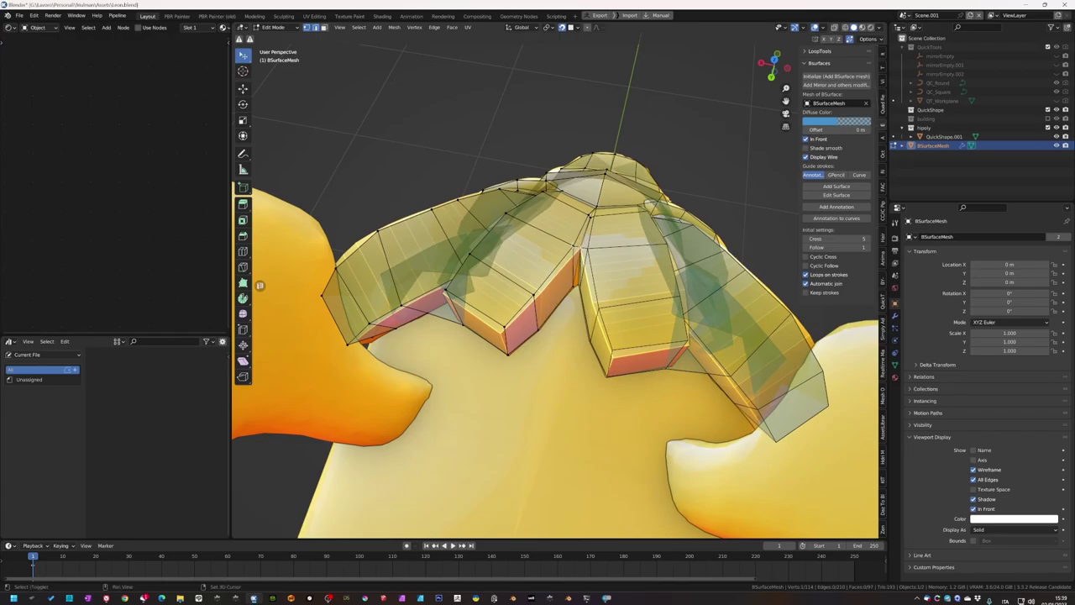
{"action": "left_click_drag", "start_coordinate": [579, 269], "coordinate": [582, 271]}
{"action": "mouse_move", "coordinate": [581, 271]}
{"action": "middle_mouse_down"}
{"action": "mouse_move", "coordinate": [571, 318]}
{"action": "mouse_move", "coordinate": [462, 317]}
{"action": "middle_mouse_up"}
- Nudge the retopology vertices over the lion's cheek onto the sculpt surface
{"action": "left_click", "coordinate": [473, 302]}
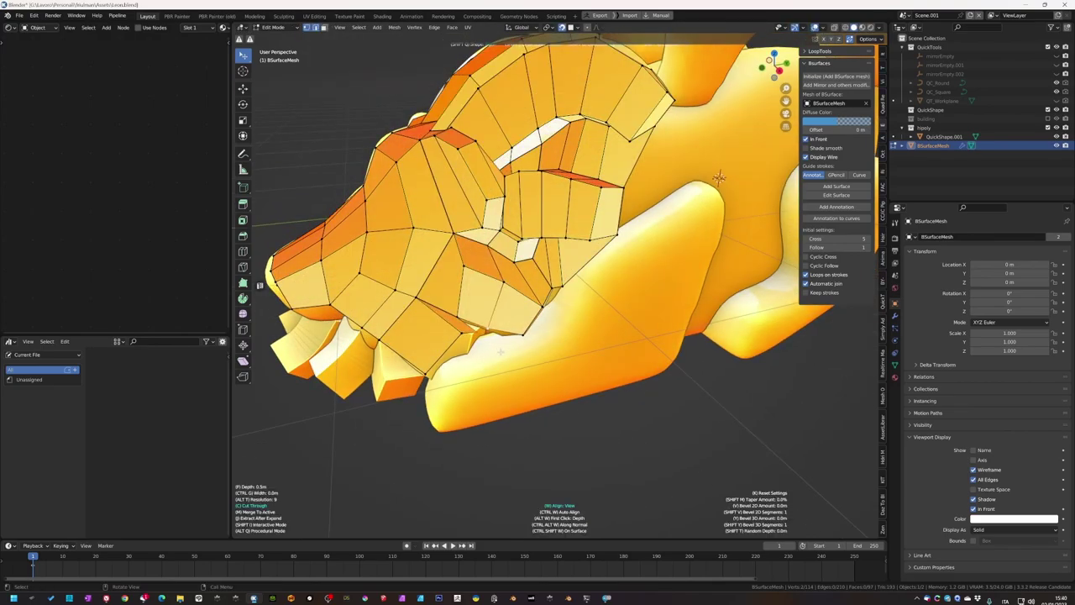
{"action": "key", "text": "g"}
{"action": "left_click", "coordinate": [727, 220]}
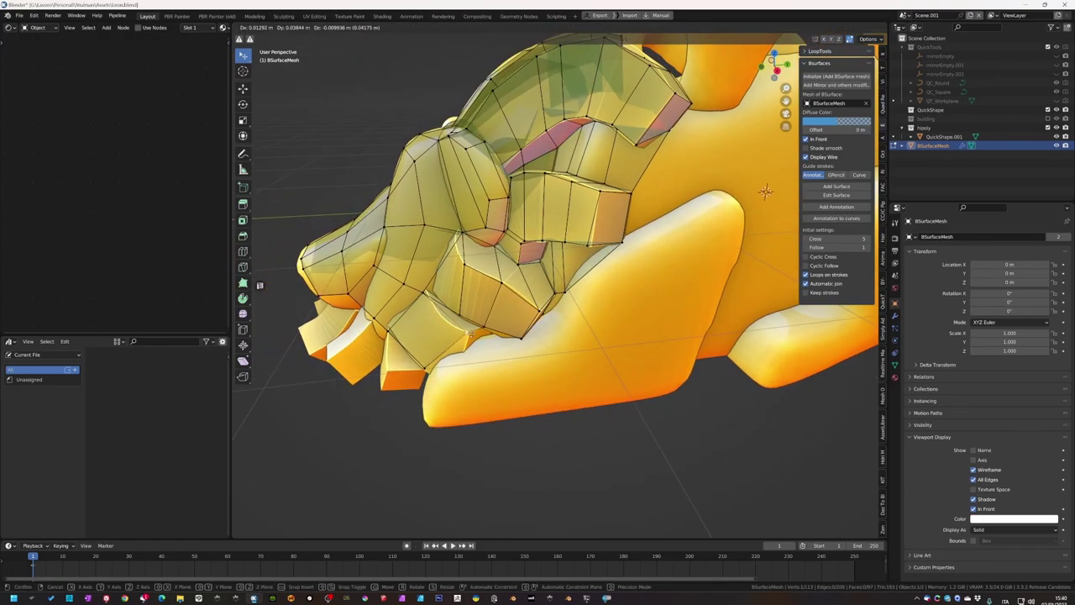
{"action": "left_click", "coordinate": [726, 220]}
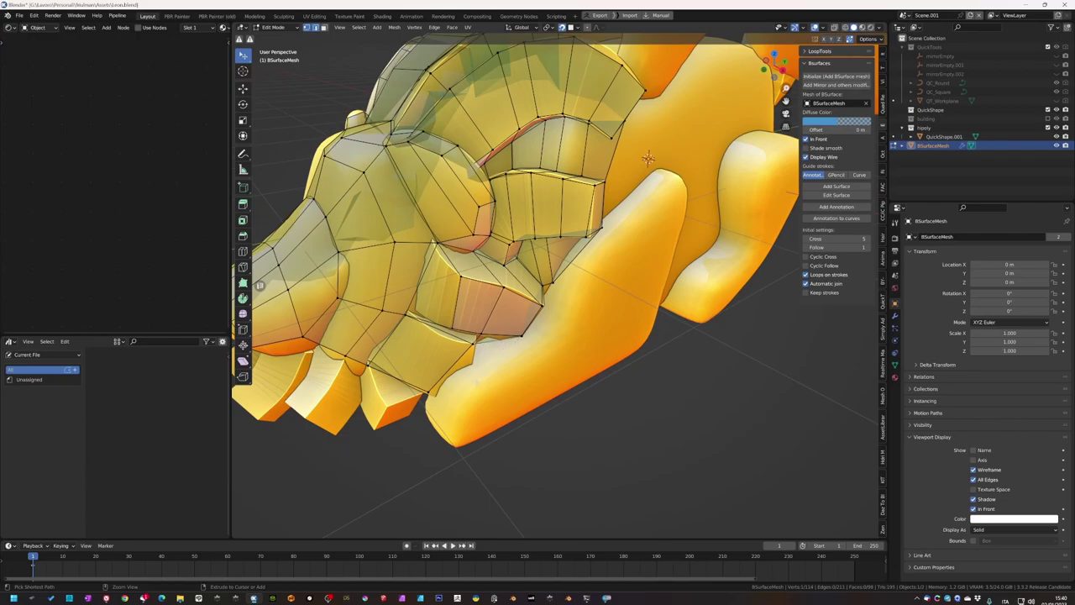
{"action": "mouse_move", "coordinate": [726, 220]}
{"action": "middle_mouse_down"}
{"action": "mouse_move", "coordinate": [754, 191]}
{"action": "mouse_move", "coordinate": [674, 164]}
{"action": "mouse_move", "coordinate": [712, 269]}
{"action": "mouse_move", "coordinate": [638, 252]}
{"action": "middle_mouse_up"}
{"action": "left_click", "coordinate": [675, 164]}
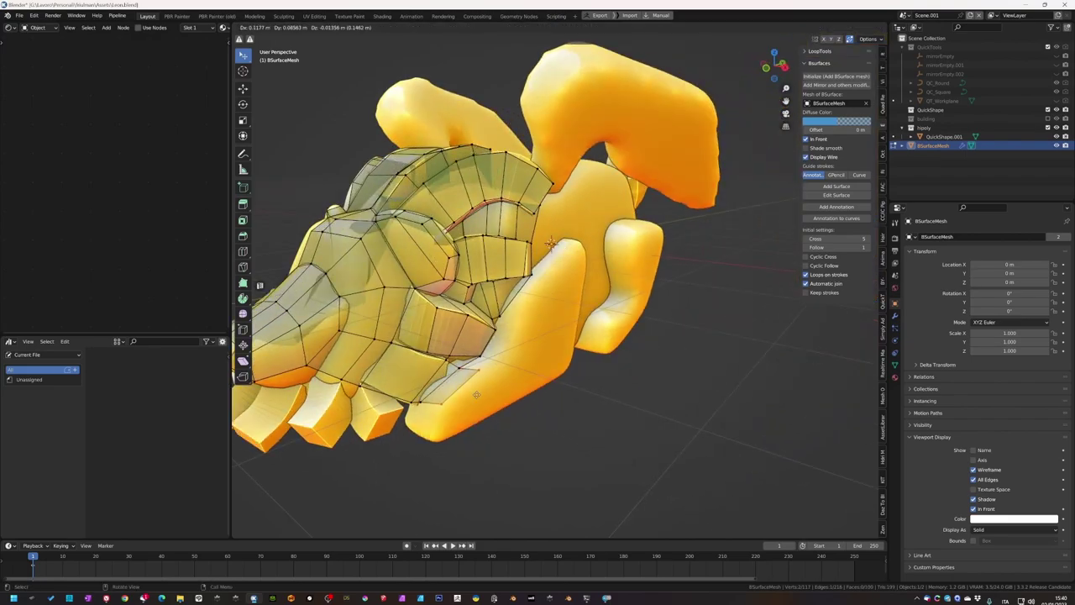
{"action": "left_click", "coordinate": [476, 394]}
{"action": "mouse_move", "coordinate": [476, 394]}
{"action": "middle_mouse_down"}
{"action": "mouse_move", "coordinate": [554, 353]}
{"action": "mouse_move", "coordinate": [538, 361]}
{"action": "mouse_move", "coordinate": [546, 369]}
{"action": "mouse_move", "coordinate": [537, 361]}
{"action": "mouse_move", "coordinate": [554, 352]}
{"action": "mouse_move", "coordinate": [537, 361]}
{"action": "mouse_move", "coordinate": [546, 369]}
{"action": "middle_mouse_up"}
{"action": "key", "text": "Return"}
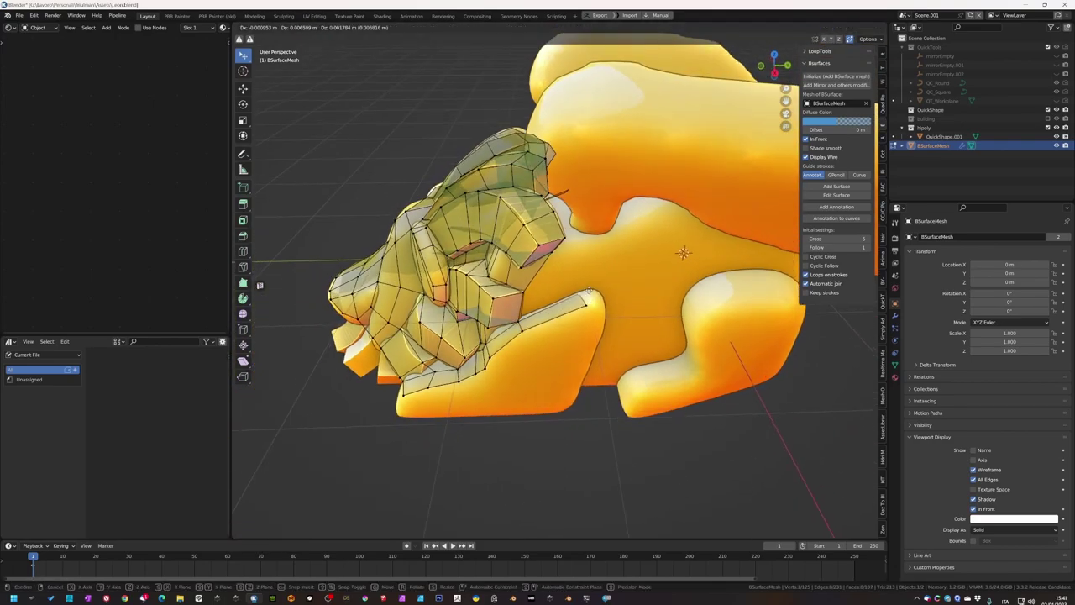
{"action": "key", "text": "Return"}
{"action": "mouse_move", "coordinate": [589, 292]}
{"action": "middle_mouse_down"}
{"action": "mouse_move", "coordinate": [571, 262]}
{"action": "mouse_move", "coordinate": [608, 282]}
{"action": "middle_mouse_up"}
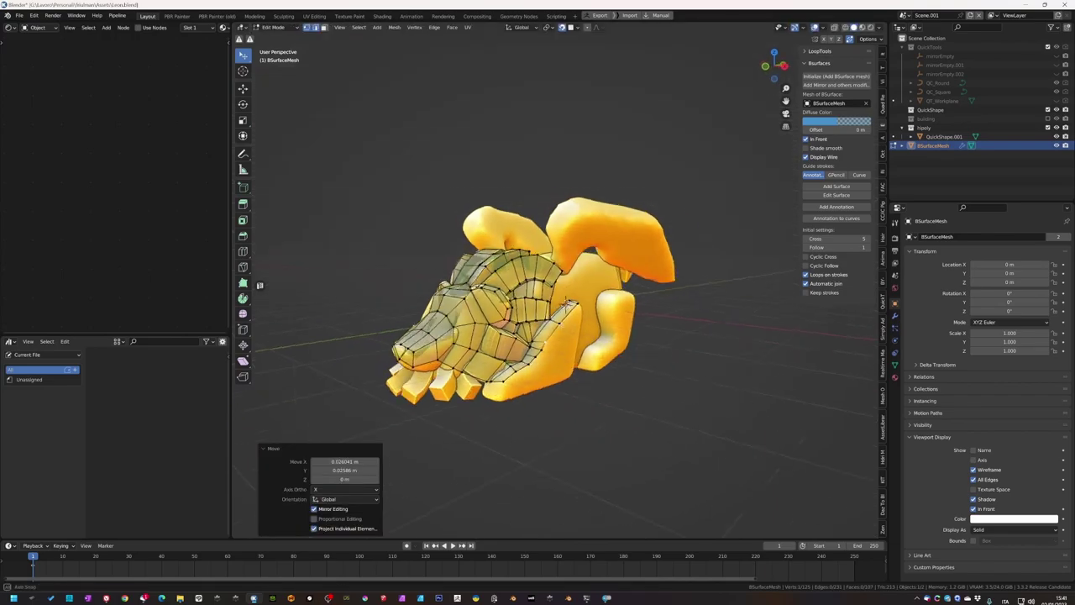
- Move the lower-jaw vertices from a frontal view so they hug the sculpt
{"action": "key", "text": "g"}
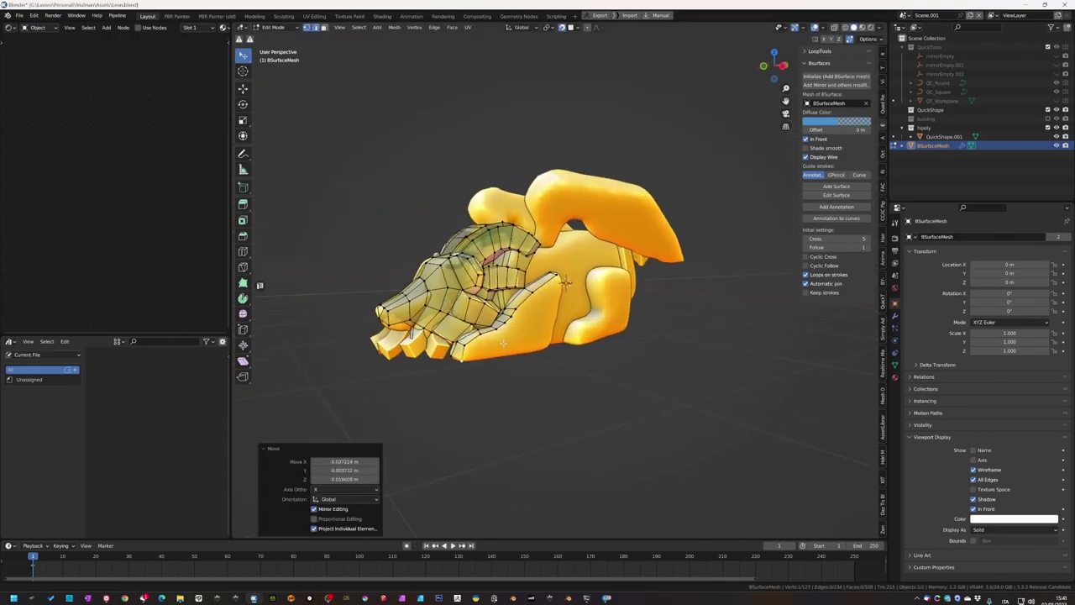
{"action": "mouse_move", "coordinate": [502, 343]}
{"action": "middle_mouse_down"}
{"action": "mouse_move", "coordinate": [594, 286]}
{"action": "mouse_move", "coordinate": [554, 315]}
{"action": "middle_mouse_up"}
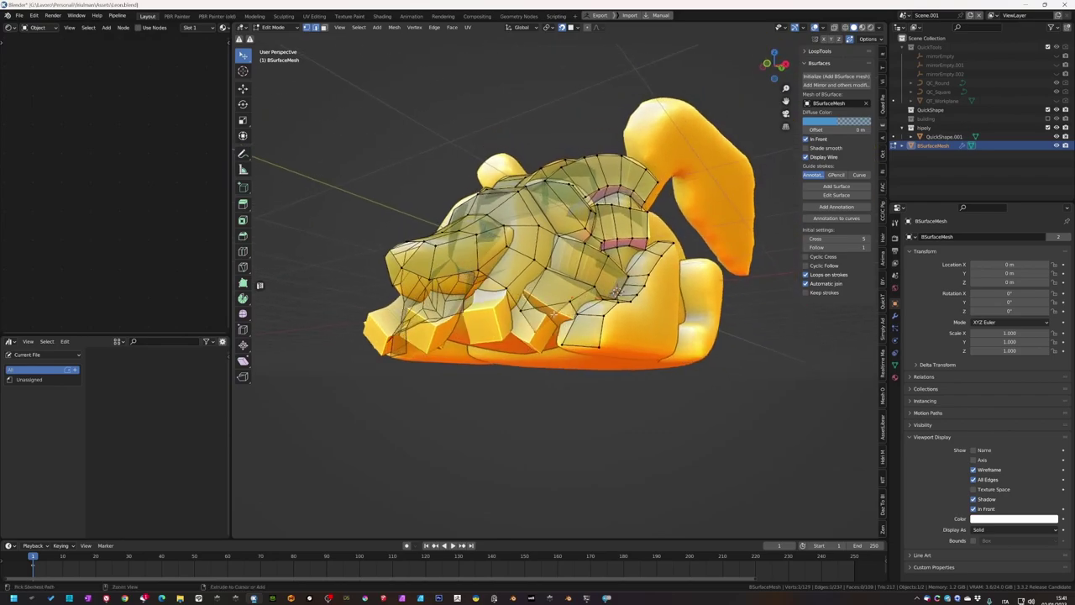
{"action": "key", "text": "g"}
{"action": "left_click", "coordinate": [614, 317]}
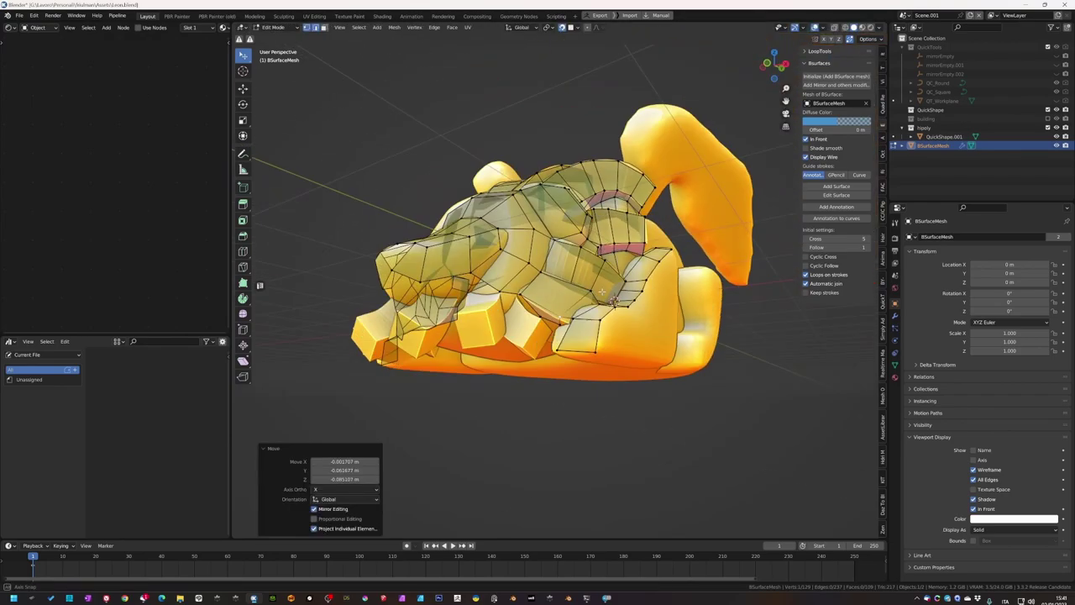
{"action": "key", "text": "g"}
{"action": "mouse_move", "coordinate": [615, 317]}
{"action": "middle_mouse_down"}
{"action": "mouse_move", "coordinate": [576, 273]}
{"action": "mouse_move", "coordinate": [638, 269]}
{"action": "mouse_move", "coordinate": [731, 213]}
{"action": "middle_mouse_up"}
{"action": "left_click", "coordinate": [592, 290]}
{"action": "key", "text": "g"}
{"action": "left_click", "coordinate": [650, 265]}
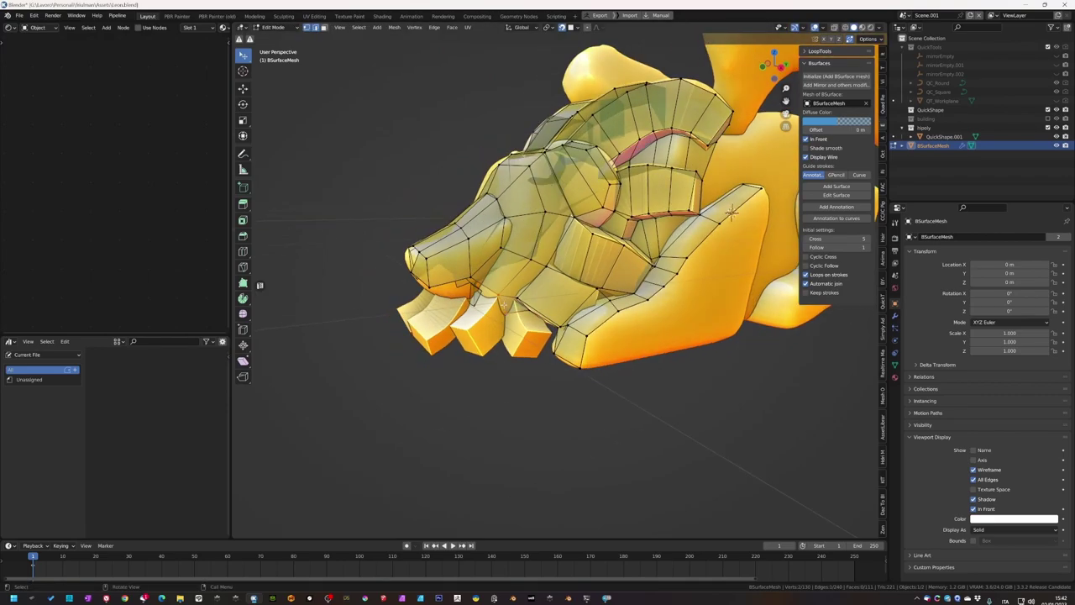
- Tuck the vertices beneath the jaw snugly onto the lower mane tufts
{"action": "left_click", "coordinate": [481, 361]}
{"action": "mouse_move", "coordinate": [481, 361]}
{"action": "middle_mouse_down"}
{"action": "mouse_move", "coordinate": [542, 235]}
{"action": "mouse_move", "coordinate": [487, 185]}
{"action": "mouse_move", "coordinate": [437, 114]}
{"action": "mouse_move", "coordinate": [613, 266]}
{"action": "middle_mouse_up"}
{"action": "left_click", "coordinate": [545, 238]}
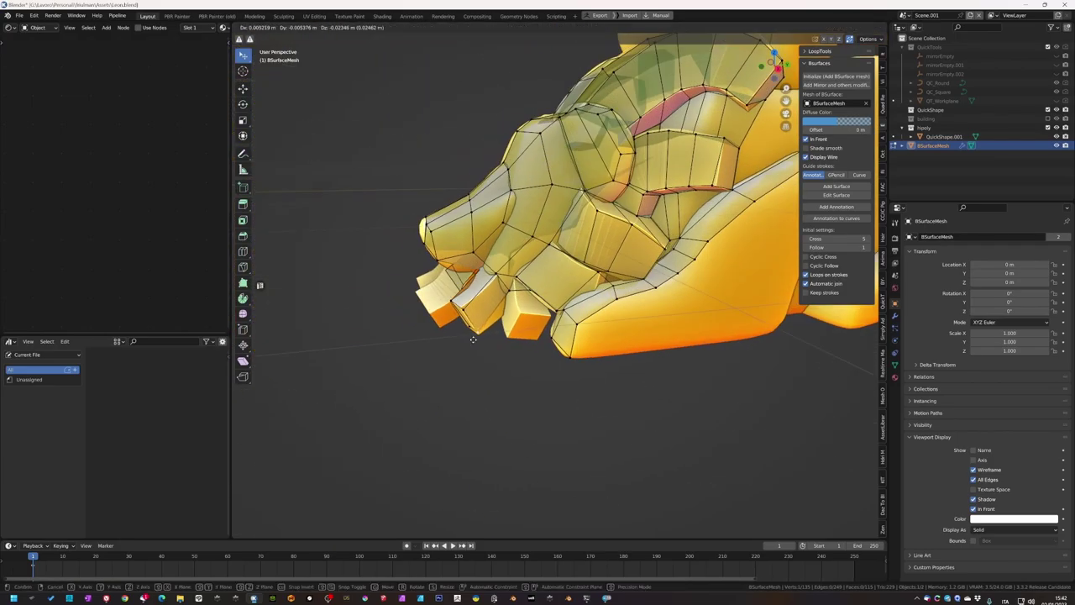
{"action": "middle_click_drag", "start_coordinate": [500, 339], "coordinate": [588, 269]}
{"action": "key", "text": "g"}
{"action": "left_click", "coordinate": [588, 268]}
{"action": "mouse_move", "coordinate": [717, 255]}
{"action": "middle_mouse_down"}
{"action": "mouse_move", "coordinate": [616, 204]}
{"action": "mouse_move", "coordinate": [764, 202]}
{"action": "mouse_move", "coordinate": [743, 239]}
{"action": "mouse_move", "coordinate": [552, 396]}
{"action": "mouse_move", "coordinate": [460, 407]}
{"action": "mouse_move", "coordinate": [535, 322]}
{"action": "middle_mouse_up"}
{"action": "left_click", "coordinate": [615, 204]}
- Save the file and pull the lower-head vertices onto the sculpt
{"action": "key", "text": "ctrl+s"}
{"action": "key", "text": "g"}
{"action": "left_click", "coordinate": [504, 395]}
{"action": "key", "text": "g"}
{"action": "left_click", "coordinate": [521, 336]}
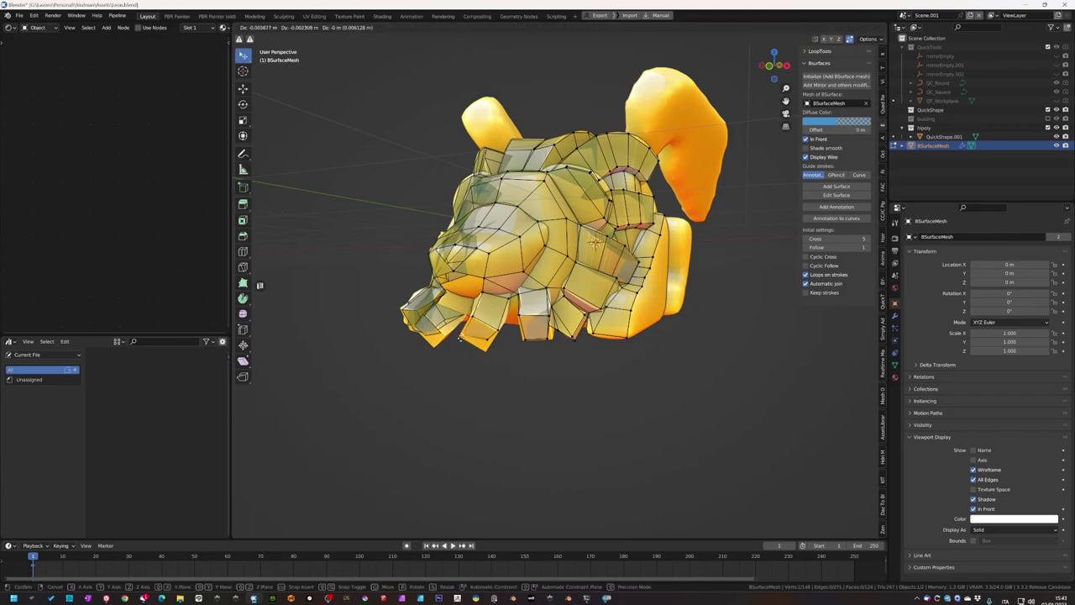
{"action": "left_click", "coordinate": [483, 380]}
{"action": "mouse_move", "coordinate": [483, 380]}
{"action": "middle_mouse_down"}
{"action": "mouse_move", "coordinate": [461, 343]}
{"action": "mouse_move", "coordinate": [584, 326]}
{"action": "mouse_move", "coordinate": [484, 216]}
{"action": "mouse_move", "coordinate": [555, 282]}
{"action": "mouse_move", "coordinate": [386, 469]}
{"action": "middle_mouse_up"}
{"action": "left_click", "coordinate": [519, 346]}
{"action": "left_click", "coordinate": [546, 328]}
- Reposition vertices across the front and rear of the head, then save Leon.blend
{"action": "key", "text": "g"}
{"action": "left_click", "coordinate": [483, 216]}
{"action": "left_click", "coordinate": [518, 309]}
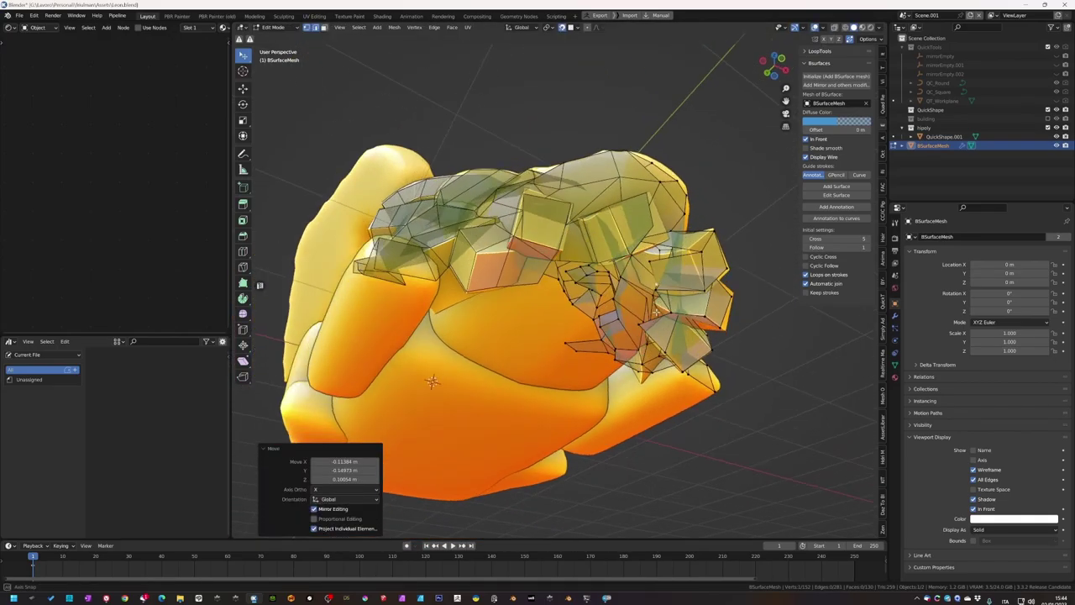
{"action": "middle_click_drag", "start_coordinate": [387, 469], "coordinate": [576, 473]}
{"action": "key", "text": "g"}
{"action": "left_click", "coordinate": [618, 291]}
{"action": "mouse_move", "coordinate": [618, 291]}
{"action": "middle_mouse_down"}
{"action": "mouse_move", "coordinate": [665, 305]}
{"action": "mouse_move", "coordinate": [619, 370]}
{"action": "mouse_move", "coordinate": [687, 273]}
{"action": "mouse_move", "coordinate": [702, 338]}
{"action": "mouse_move", "coordinate": [495, 333]}
{"action": "mouse_move", "coordinate": [525, 382]}
{"action": "mouse_move", "coordinate": [804, 347]}
{"action": "middle_mouse_up"}
{"action": "key", "text": "g"}
{"action": "left_click", "coordinate": [619, 370]}
{"action": "key", "text": "ctrl+s"}
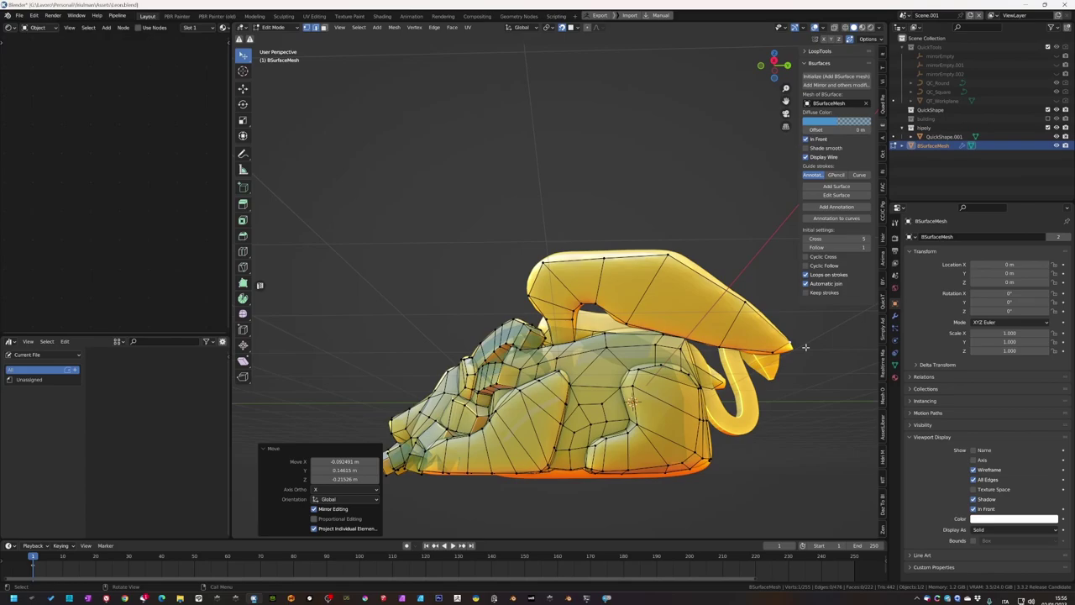
- Return the retopology mesh to Edit Mode and begin moving the mane vertices
{"action": "middle_click_drag", "start_coordinate": [749, 339], "coordinate": [588, 378]}
{"action": "key", "text": "Tab"}
{"action": "mouse_move", "coordinate": [615, 413]}
{"action": "middle_mouse_down"}
{"action": "mouse_move", "coordinate": [608, 350]}
{"action": "mouse_move", "coordinate": [534, 348]}
{"action": "mouse_move", "coordinate": [564, 325]}
{"action": "middle_mouse_up"}
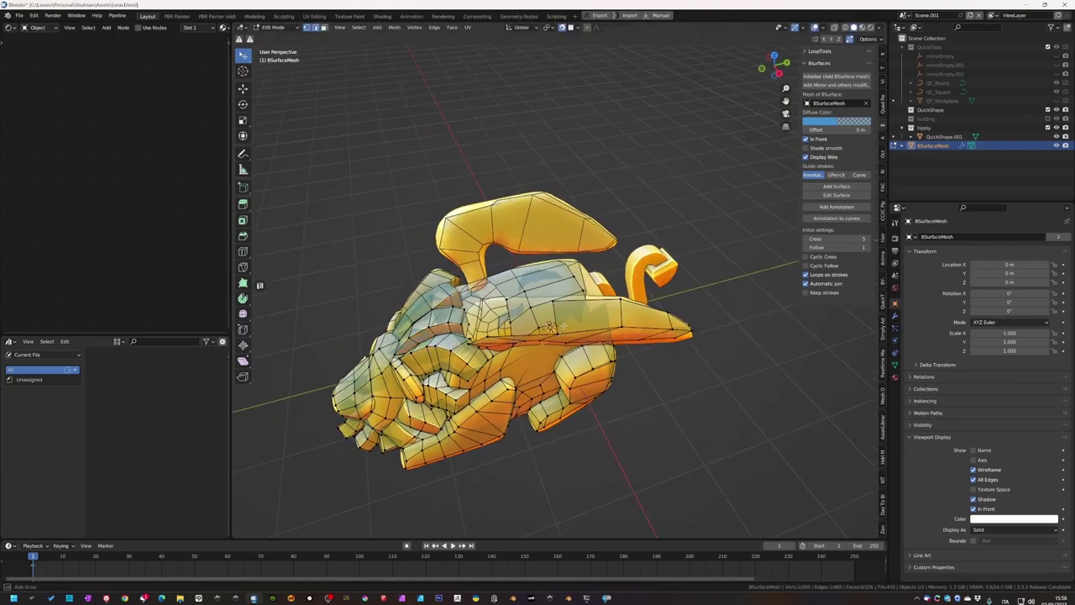
{"action": "middle_click_drag", "start_coordinate": [490, 311], "coordinate": [395, 449]}
{"action": "key", "text": "g"}
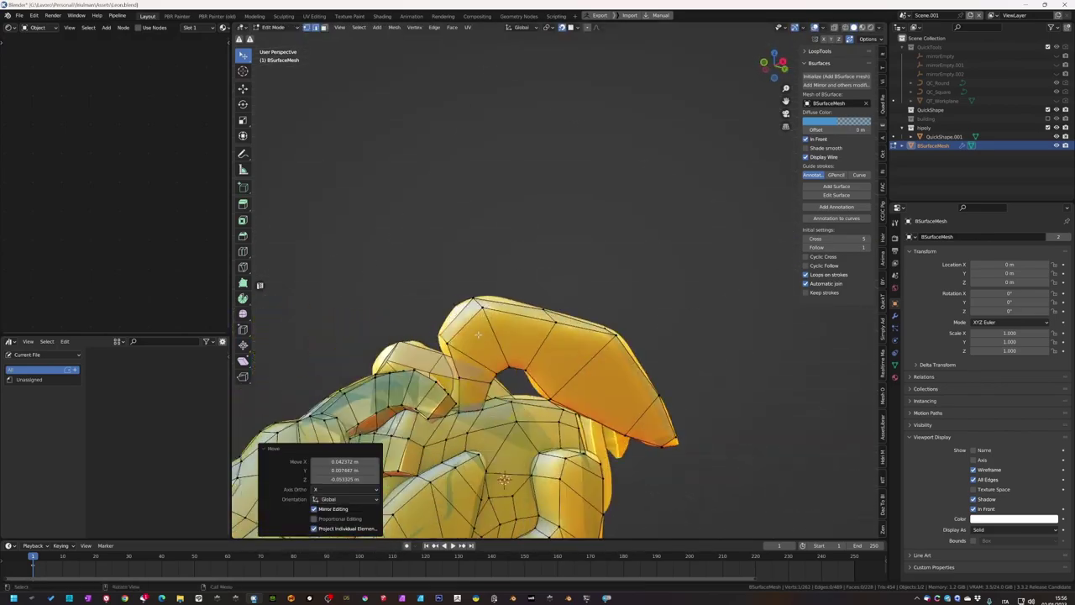
{"action": "mouse_move", "coordinate": [520, 307]}
{"action": "middle_mouse_down"}
{"action": "mouse_move", "coordinate": [559, 311]}
{"action": "mouse_move", "coordinate": [563, 264]}
{"action": "mouse_move", "coordinate": [537, 286]}
{"action": "mouse_move", "coordinate": [476, 300]}
{"action": "mouse_move", "coordinate": [447, 252]}
{"action": "mouse_move", "coordinate": [454, 261]}
{"action": "mouse_move", "coordinate": [466, 248]}
{"action": "mouse_move", "coordinate": [437, 353]}
{"action": "mouse_move", "coordinate": [424, 502]}
{"action": "mouse_move", "coordinate": [576, 437]}
{"action": "mouse_move", "coordinate": [512, 424]}
{"action": "middle_mouse_up"}
{"action": "key", "text": "g"}
{"action": "key", "text": "g"}
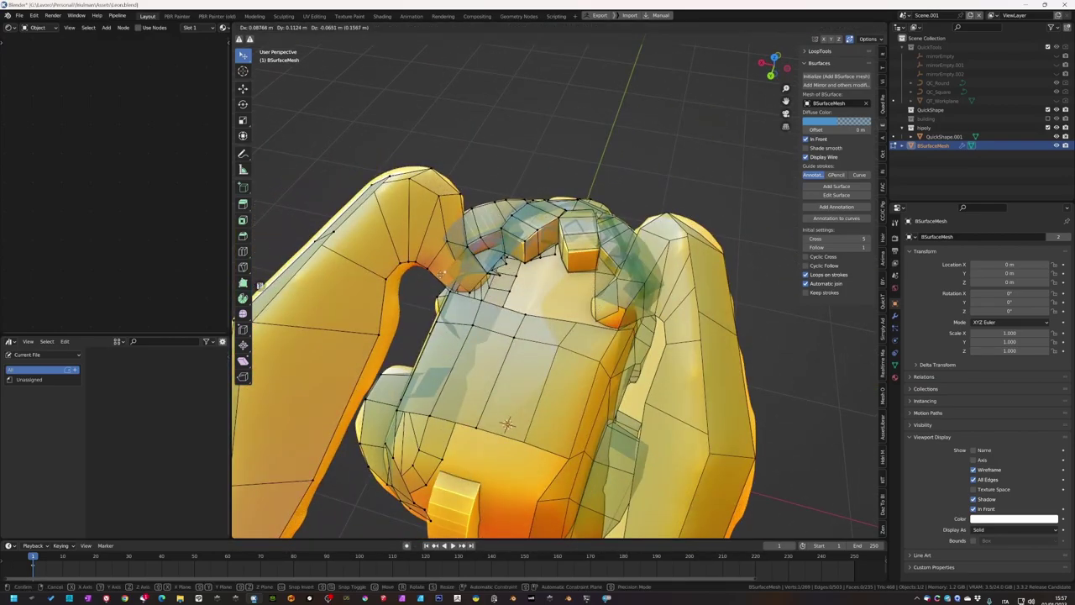
- Move the vertices between the ears onto the top of the sculpted head
{"action": "left_click", "coordinate": [440, 273]}
{"action": "middle_click_drag", "start_coordinate": [440, 274], "coordinate": [465, 270]}
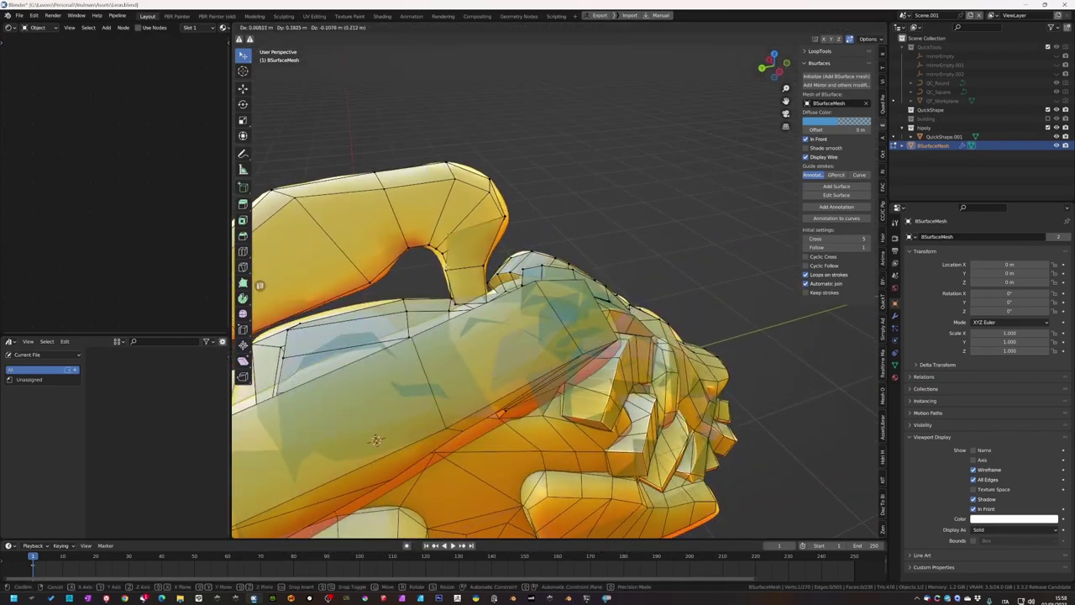
{"action": "key", "text": "g"}
{"action": "mouse_move", "coordinate": [503, 216]}
{"action": "middle_mouse_down"}
{"action": "mouse_move", "coordinate": [461, 267]}
{"action": "mouse_move", "coordinate": [496, 267]}
{"action": "middle_mouse_up"}
{"action": "left_click", "coordinate": [477, 269]}
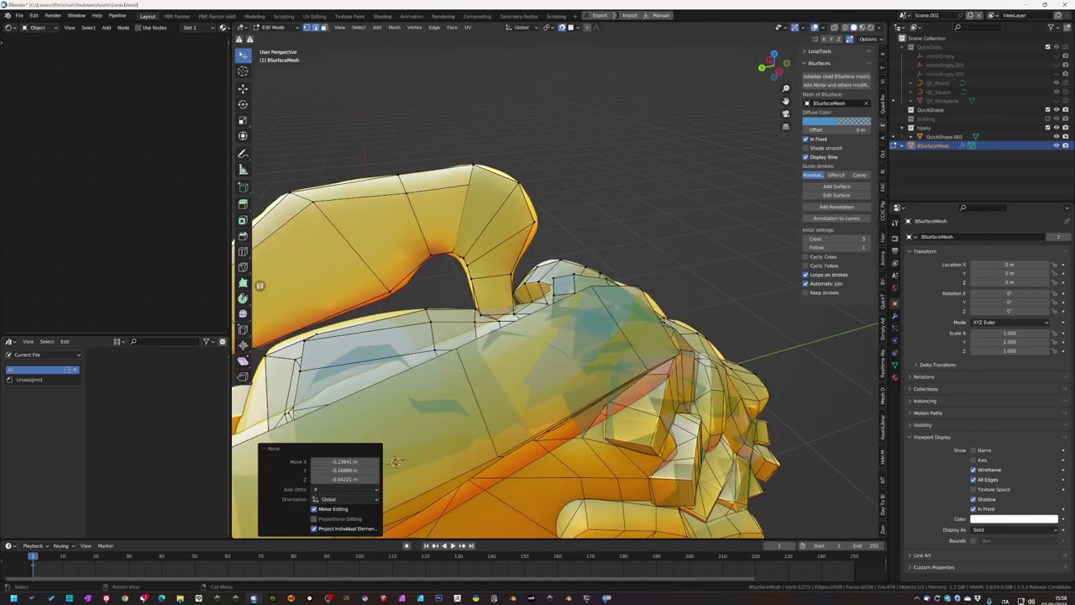
{"action": "left_click", "coordinate": [452, 324]}
{"action": "mouse_move", "coordinate": [452, 324]}
{"action": "middle_mouse_down"}
{"action": "mouse_move", "coordinate": [421, 295]}
{"action": "mouse_move", "coordinate": [452, 355]}
{"action": "middle_mouse_up"}
{"action": "mouse_move", "coordinate": [316, 424]}
{"action": "middle_mouse_down"}
{"action": "mouse_move", "coordinate": [616, 421]}
{"action": "mouse_move", "coordinate": [622, 359]}
{"action": "middle_mouse_up"}
{"action": "key", "text": "g"}
{"action": "key", "text": "Escape"}
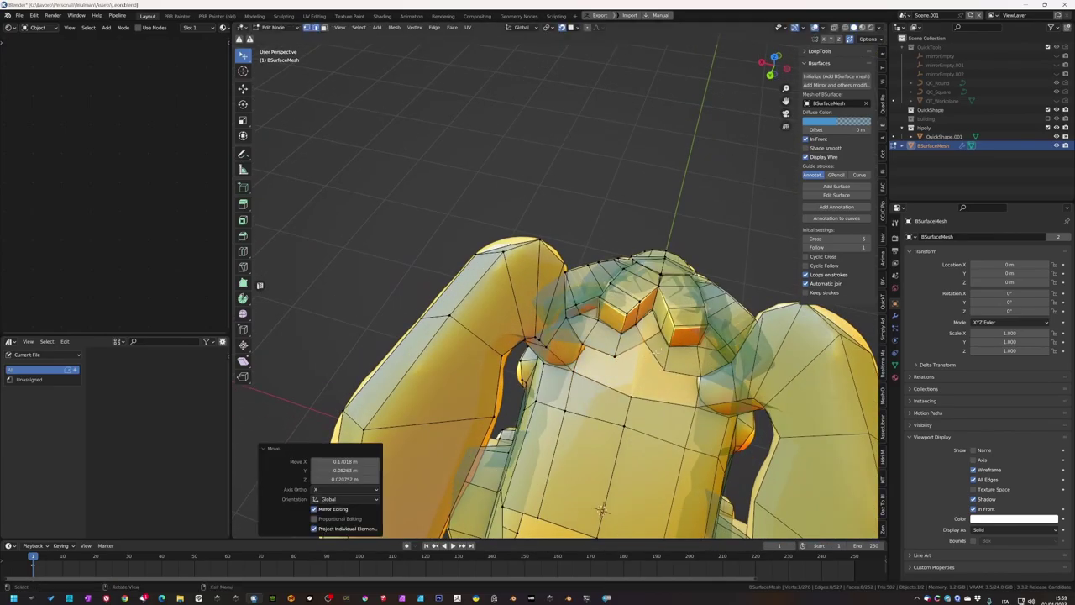
- Refine further crown vertices and save Leon.blend
{"action": "middle_click_drag", "start_coordinate": [601, 510], "coordinate": [613, 499]}
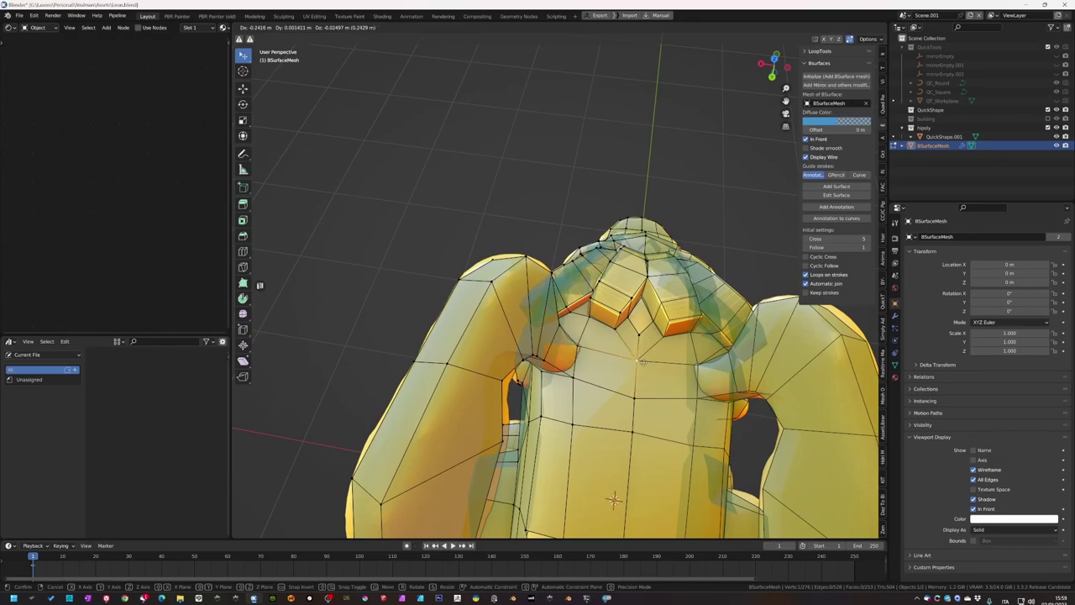
{"action": "left_click", "coordinate": [642, 361]}
{"action": "mouse_move", "coordinate": [642, 361]}
{"action": "middle_mouse_down"}
{"action": "mouse_move", "coordinate": [685, 322]}
{"action": "mouse_move", "coordinate": [580, 295]}
{"action": "middle_mouse_up"}
{"action": "key", "text": "ctrl+s"}
{"action": "key", "text": "g"}
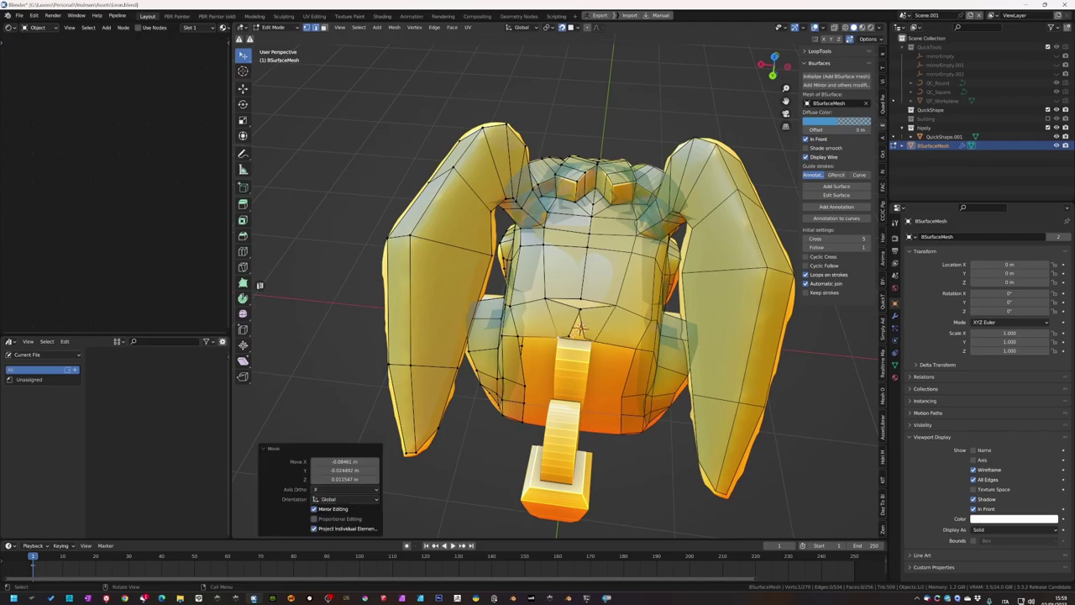
{"action": "left_click", "coordinate": [614, 333]}
{"action": "mouse_move", "coordinate": [614, 333]}
{"action": "middle_mouse_down"}
{"action": "mouse_move", "coordinate": [600, 381]}
{"action": "mouse_move", "coordinate": [750, 277]}
{"action": "mouse_move", "coordinate": [651, 355]}
{"action": "mouse_move", "coordinate": [687, 316]}
{"action": "mouse_move", "coordinate": [635, 259]}
{"action": "mouse_move", "coordinate": [598, 362]}
{"action": "mouse_move", "coordinate": [576, 400]}
{"action": "mouse_move", "coordinate": [569, 394]}
{"action": "middle_mouse_up"}
- Reshape the haunch vertices to follow the sculpted hip near the tail
{"action": "key", "text": "g"}
{"action": "left_click", "coordinate": [690, 313]}
{"action": "left_click", "coordinate": [636, 260]}
{"action": "left_click", "coordinate": [576, 400]}
{"action": "mouse_move", "coordinate": [689, 301]}
{"action": "middle_mouse_down"}
{"action": "mouse_move", "coordinate": [676, 314]}
{"action": "mouse_move", "coordinate": [698, 340]}
{"action": "mouse_move", "coordinate": [703, 326]}
{"action": "mouse_move", "coordinate": [676, 349]}
{"action": "mouse_move", "coordinate": [681, 310]}
{"action": "mouse_move", "coordinate": [711, 331]}
{"action": "mouse_move", "coordinate": [715, 311]}
{"action": "mouse_move", "coordinate": [734, 306]}
{"action": "mouse_move", "coordinate": [707, 317]}
{"action": "mouse_move", "coordinate": [727, 312]}
{"action": "middle_mouse_up"}
{"action": "left_click", "coordinate": [712, 319]}
{"action": "key", "text": "g"}
{"action": "left_click", "coordinate": [710, 338]}
{"action": "scroll", "coordinate": [714, 312], "scroll_direction": "up", "scroll_amount": 3}
{"action": "key", "text": "g"}
{"action": "left_click", "coordinate": [750, 338]}
{"action": "left_click", "coordinate": [689, 312]}
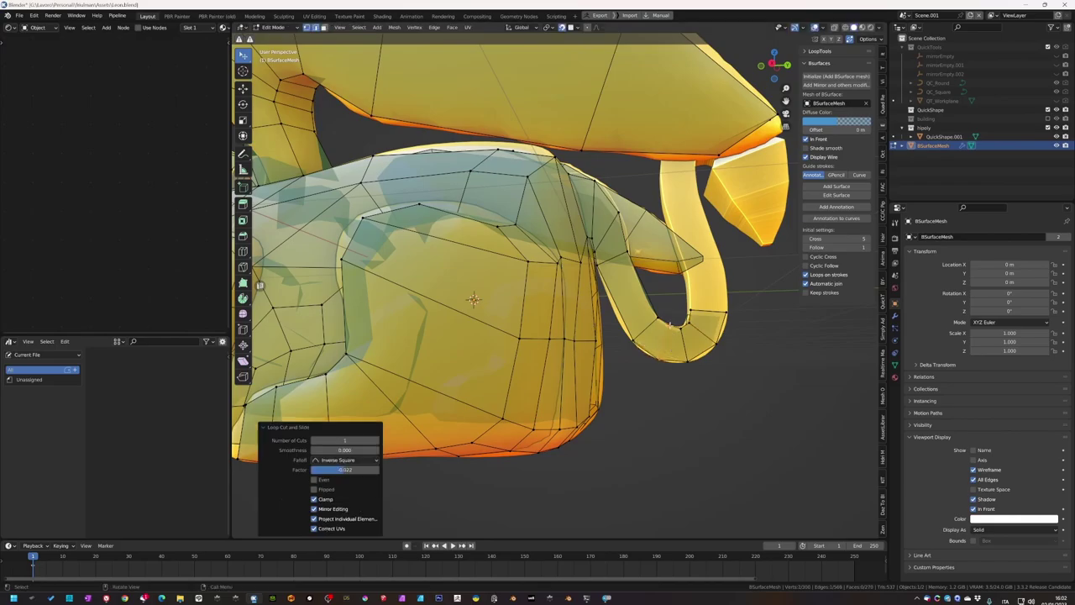
{"action": "mouse_move", "coordinate": [670, 324]}
{"action": "middle_mouse_down"}
{"action": "mouse_move", "coordinate": [708, 384]}
{"action": "mouse_move", "coordinate": [701, 334]}
{"action": "mouse_move", "coordinate": [672, 319]}
{"action": "middle_mouse_up"}
- Subdivide the selected haunch edges and place the new vertices on the hip
{"action": "right_click", "coordinate": [708, 384]}
{"action": "left_click", "coordinate": [723, 393]}
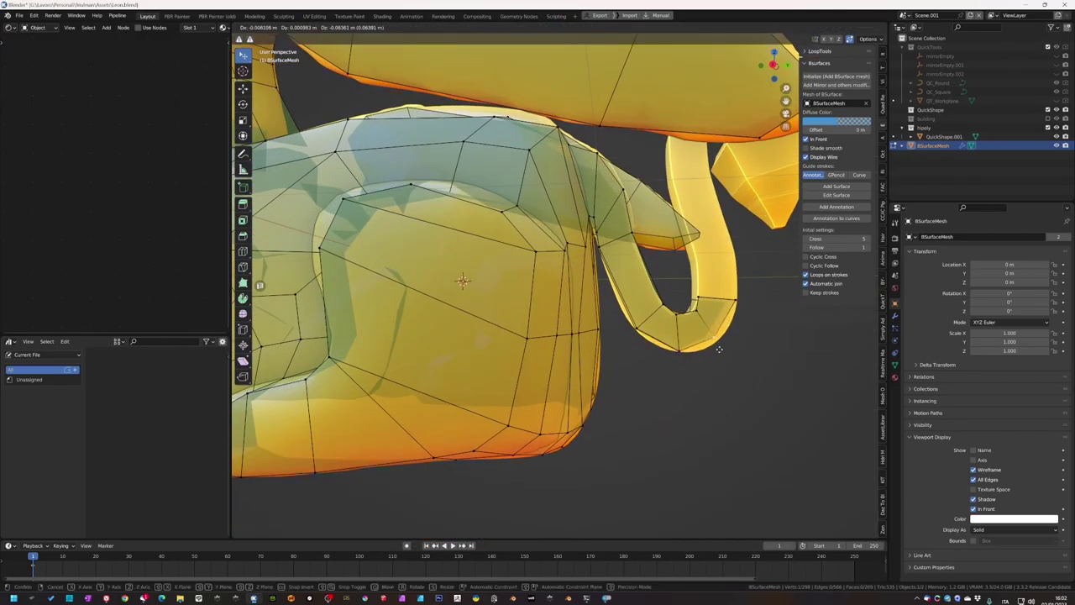
{"action": "left_click", "coordinate": [718, 349]}
{"action": "middle_click_drag", "start_coordinate": [719, 348], "coordinate": [724, 317]}
{"action": "left_click", "coordinate": [466, 324]}
{"action": "middle_click_drag", "start_coordinate": [466, 323], "coordinate": [520, 363]}
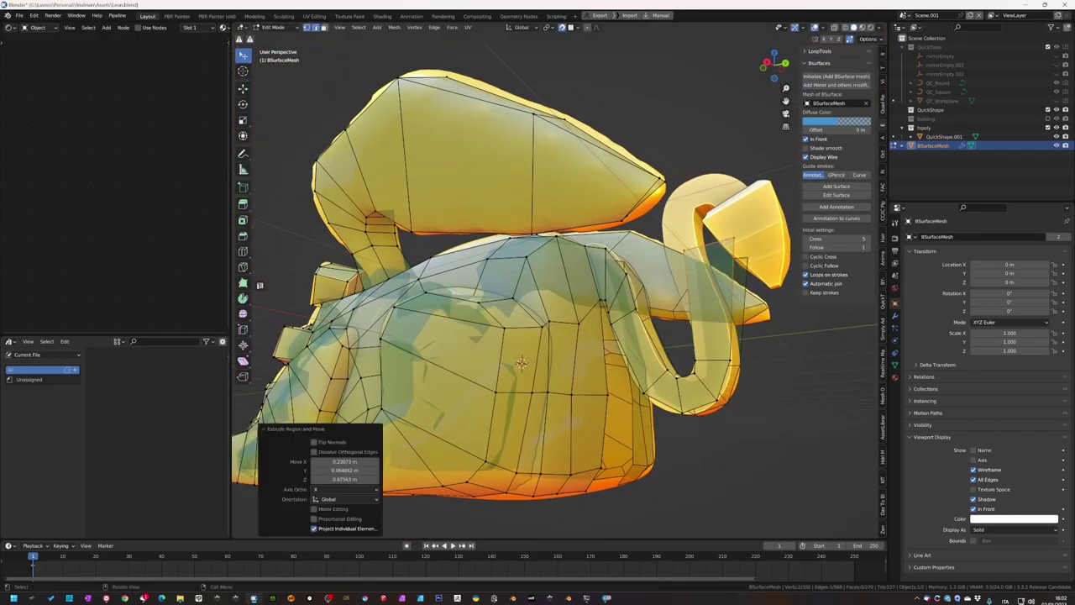
- Adjust the vertices near the tail base to match the sculpt
{"action": "left_click", "coordinate": [702, 239]}
{"action": "mouse_move", "coordinate": [702, 240]}
{"action": "middle_mouse_down"}
{"action": "mouse_move", "coordinate": [681, 269]}
{"action": "mouse_move", "coordinate": [697, 298]}
{"action": "middle_mouse_up"}
{"action": "key", "text": "g"}
{"action": "key", "text": "g"}
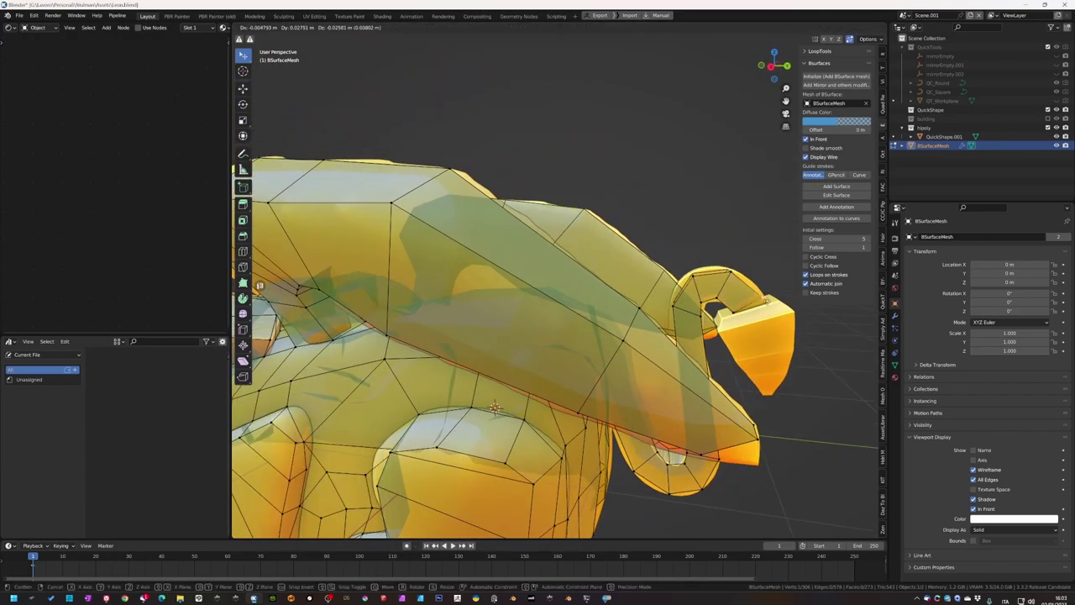
{"action": "left_click", "coordinate": [504, 352]}
{"action": "middle_click_drag", "start_coordinate": [504, 352], "coordinate": [538, 336]}
{"action": "left_click", "coordinate": [714, 333]}
{"action": "mouse_move", "coordinate": [715, 333]}
{"action": "middle_mouse_down"}
{"action": "mouse_move", "coordinate": [765, 352]}
{"action": "mouse_move", "coordinate": [753, 283]}
{"action": "middle_mouse_up"}
- Extrude the tail's end faces along the curled tail and scale them
{"action": "key", "text": "g"}
{"action": "left_click", "coordinate": [766, 354]}
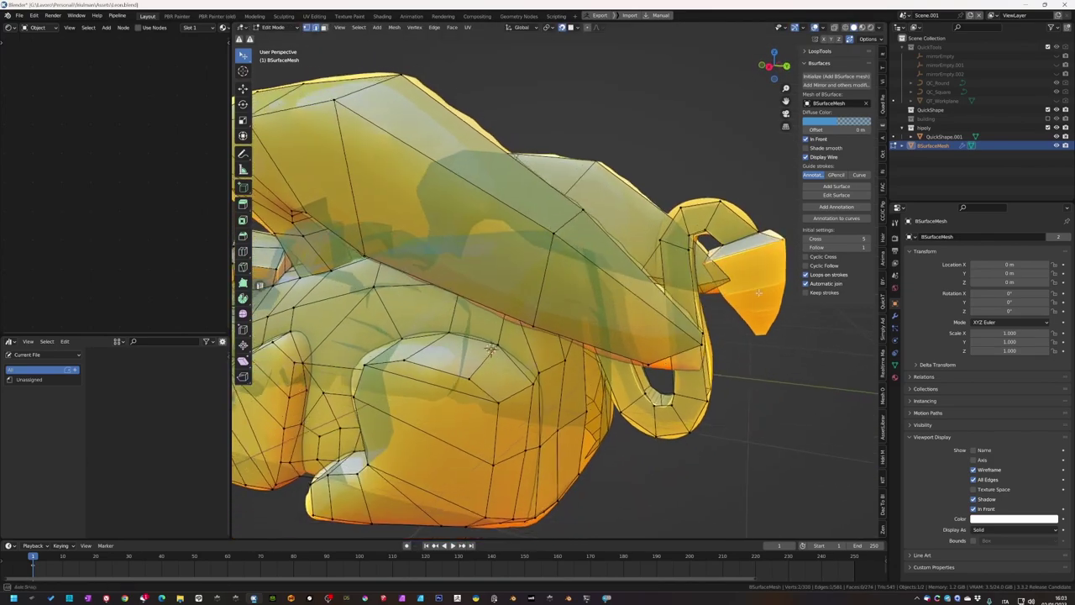
{"action": "key", "text": "s"}
{"action": "left_click", "coordinate": [785, 370]}
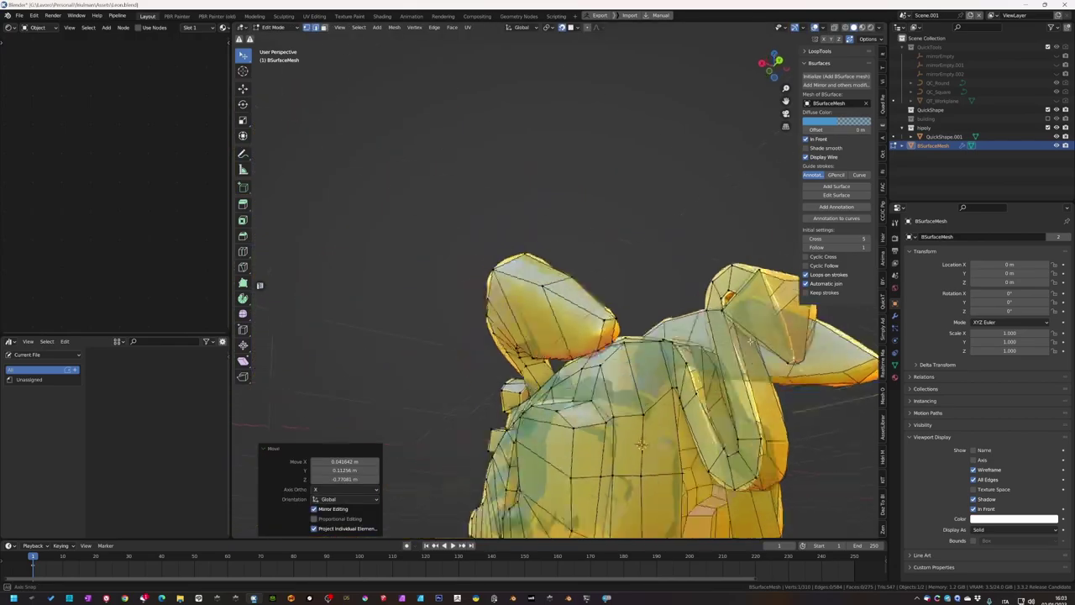
{"action": "middle_click_drag", "start_coordinate": [784, 370], "coordinate": [670, 317]}
- Tweak the new tail vertices around the curl toward the tip
{"action": "key", "text": "g"}
{"action": "scroll", "coordinate": [504, 363], "scroll_direction": "up", "scroll_amount": 4}
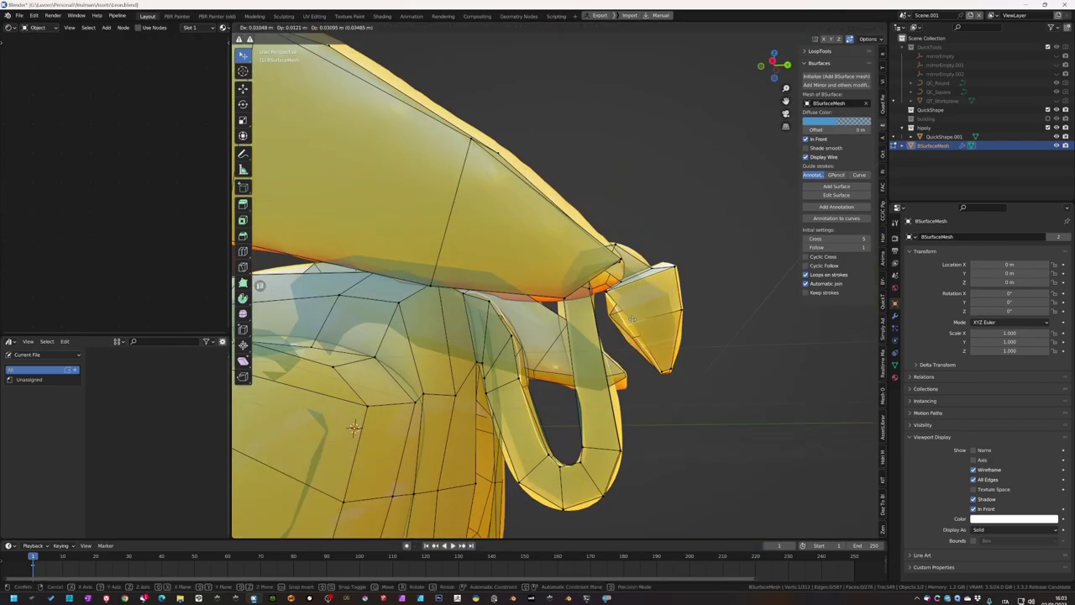
{"action": "scroll", "coordinate": [504, 363], "scroll_direction": "down", "scroll_amount": 3}
{"action": "left_click", "coordinate": [505, 362]}
{"action": "mouse_move", "coordinate": [505, 363]}
{"action": "middle_mouse_down"}
{"action": "mouse_move", "coordinate": [443, 431]}
{"action": "mouse_move", "coordinate": [384, 427]}
{"action": "middle_mouse_up"}
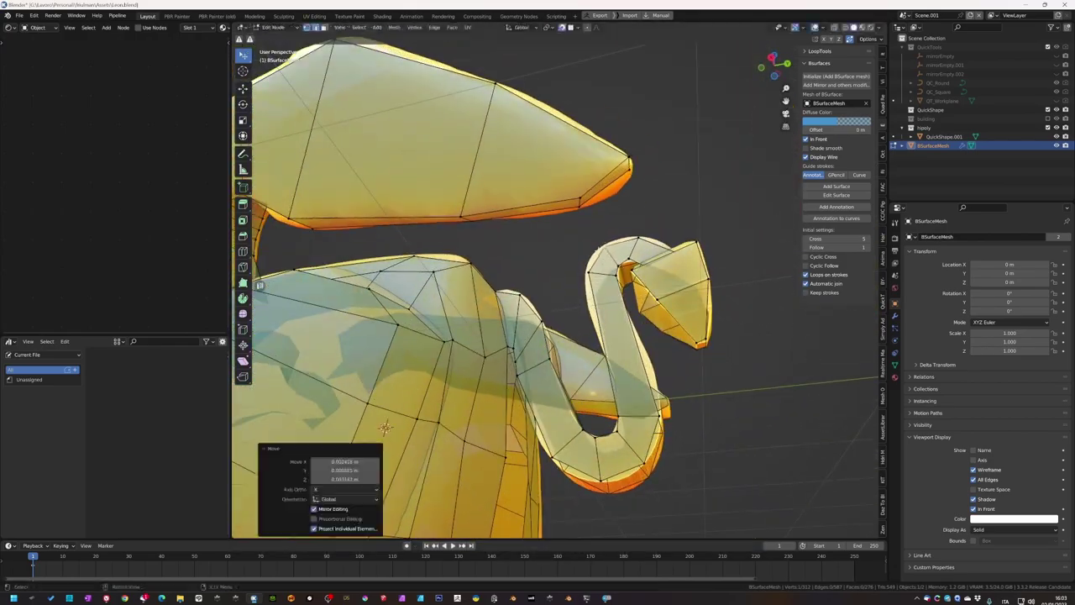
{"action": "key", "text": "g"}
{"action": "left_click", "coordinate": [384, 426]}
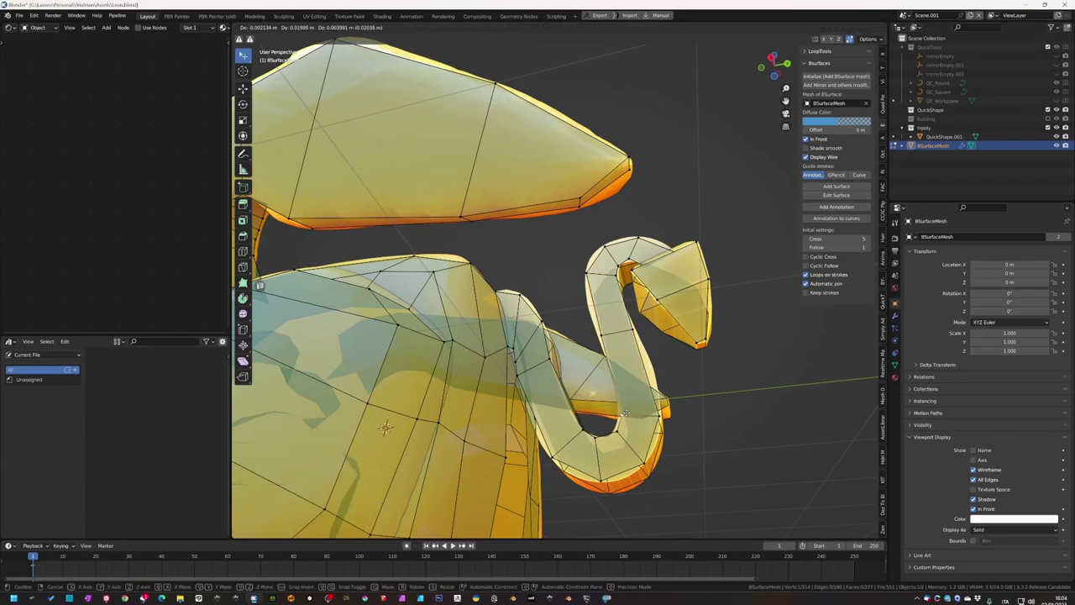
{"action": "key", "text": "g"}
{"action": "middle_click_drag", "start_coordinate": [634, 335], "coordinate": [613, 304]}
{"action": "left_click", "coordinate": [638, 367]}
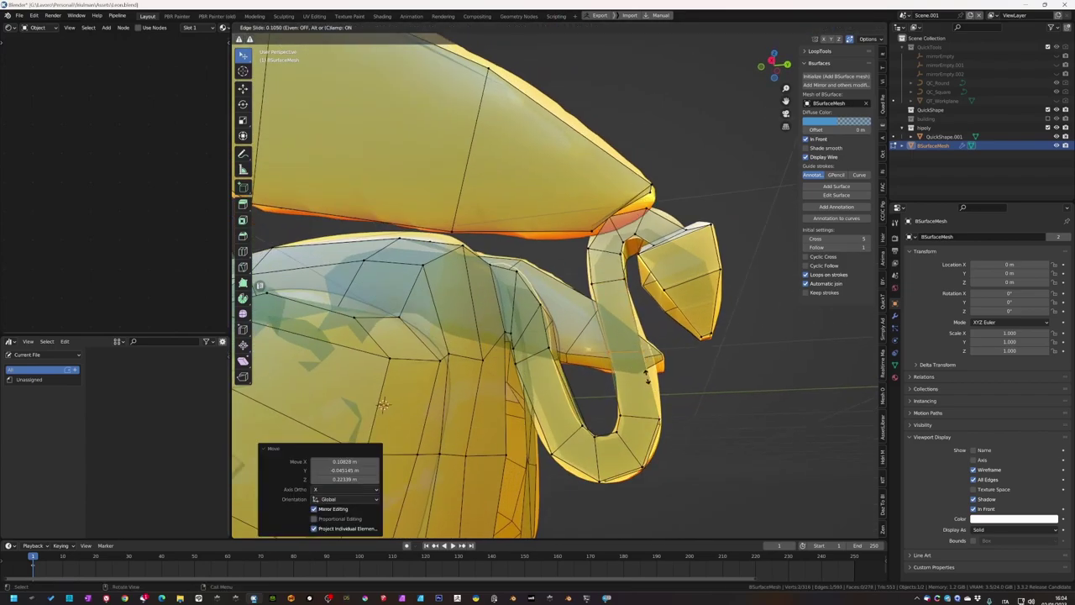
{"action": "mouse_move", "coordinate": [622, 369]}
{"action": "middle_mouse_down"}
{"action": "mouse_move", "coordinate": [702, 230]}
{"action": "mouse_move", "coordinate": [620, 225]}
{"action": "mouse_move", "coordinate": [590, 280]}
{"action": "mouse_move", "coordinate": [613, 261]}
{"action": "mouse_move", "coordinate": [581, 260]}
{"action": "middle_mouse_up"}
{"action": "left_click", "coordinate": [616, 262]}
{"action": "mouse_move", "coordinate": [603, 310]}
{"action": "middle_mouse_down"}
{"action": "mouse_move", "coordinate": [600, 319]}
{"action": "mouse_move", "coordinate": [682, 376]}
{"action": "mouse_move", "coordinate": [663, 267]}
{"action": "mouse_move", "coordinate": [508, 290]}
{"action": "middle_mouse_up"}
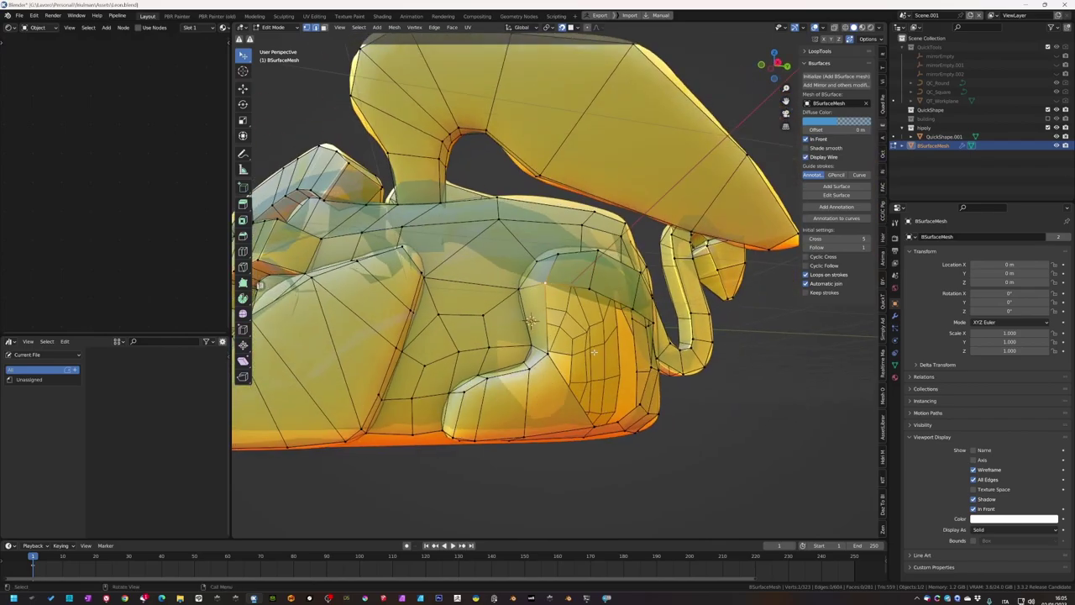
- Move the flank vertices along the lion's side to follow the body, then save
{"action": "key", "text": "g"}
{"action": "left_click", "coordinate": [508, 290]}
{"action": "mouse_move", "coordinate": [618, 379]}
{"action": "middle_mouse_down"}
{"action": "mouse_move", "coordinate": [623, 403]}
{"action": "mouse_move", "coordinate": [648, 410]}
{"action": "mouse_move", "coordinate": [648, 387]}
{"action": "middle_mouse_up"}
{"action": "key", "text": "g"}
{"action": "left_click", "coordinate": [623, 403]}
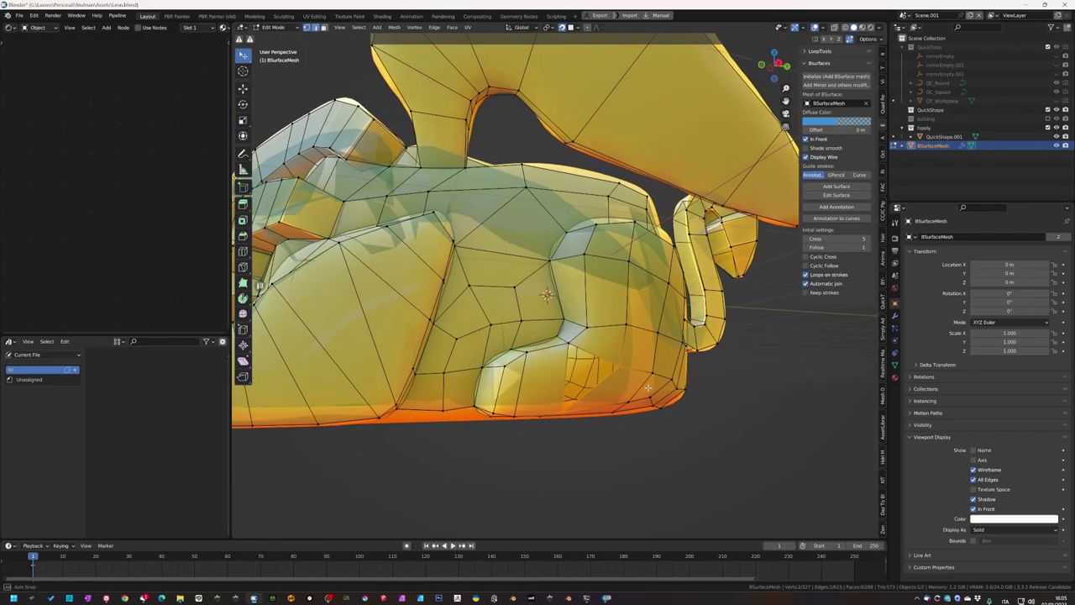
{"action": "mouse_move", "coordinate": [573, 407]}
{"action": "middle_mouse_down"}
{"action": "mouse_move", "coordinate": [567, 425]}
{"action": "mouse_move", "coordinate": [593, 386]}
{"action": "mouse_move", "coordinate": [695, 409]}
{"action": "middle_mouse_up"}
{"action": "key", "text": "g"}
{"action": "left_click", "coordinate": [571, 418]}
{"action": "left_click", "coordinate": [593, 446]}
{"action": "key", "text": "ctrl+s"}
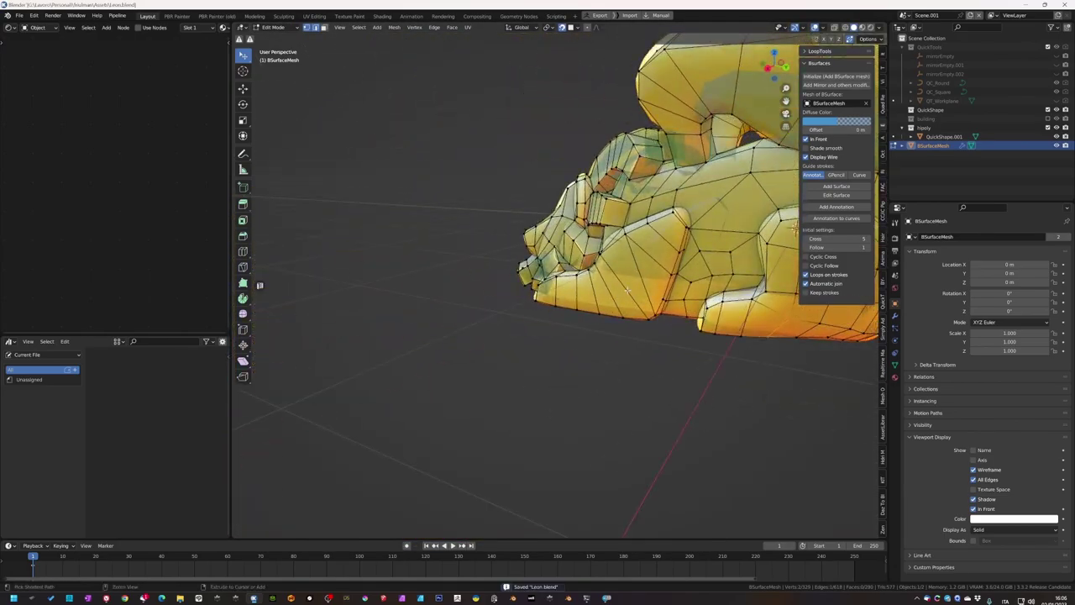
- Touch up a face vertex and fit the hind-leg vertices to the sculpt
{"action": "middle_click_drag", "start_coordinate": [653, 277], "coordinate": [677, 300]}
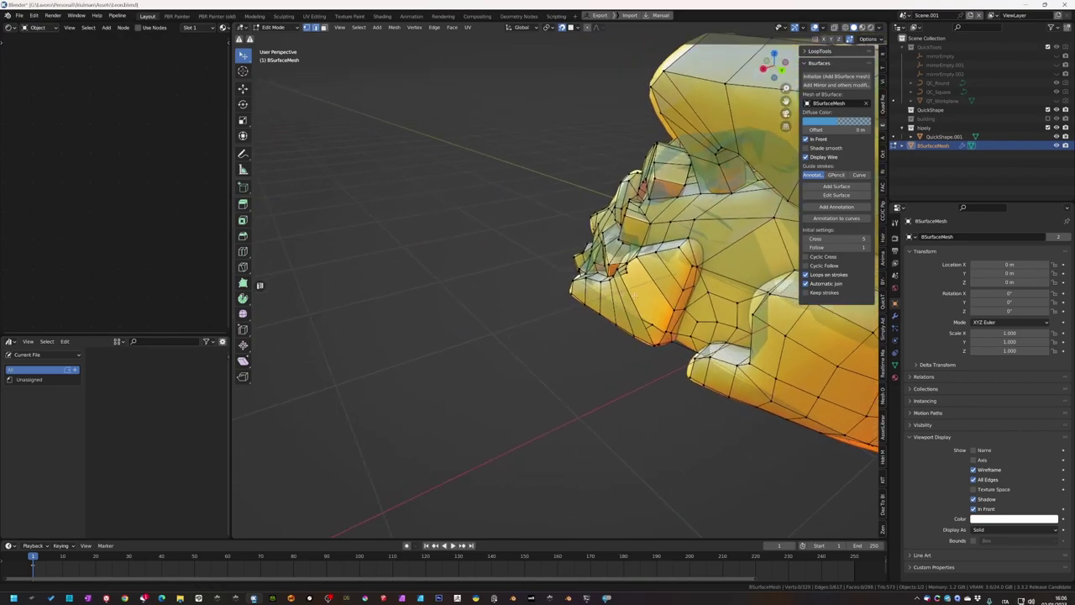
{"action": "mouse_move", "coordinate": [736, 277]}
{"action": "middle_mouse_down"}
{"action": "mouse_move", "coordinate": [650, 264]}
{"action": "mouse_move", "coordinate": [645, 363]}
{"action": "mouse_move", "coordinate": [708, 251]}
{"action": "mouse_move", "coordinate": [800, 311]}
{"action": "mouse_move", "coordinate": [687, 319]}
{"action": "mouse_move", "coordinate": [721, 314]}
{"action": "middle_mouse_up"}
{"action": "key", "text": "g"}
{"action": "left_click", "coordinate": [800, 310]}
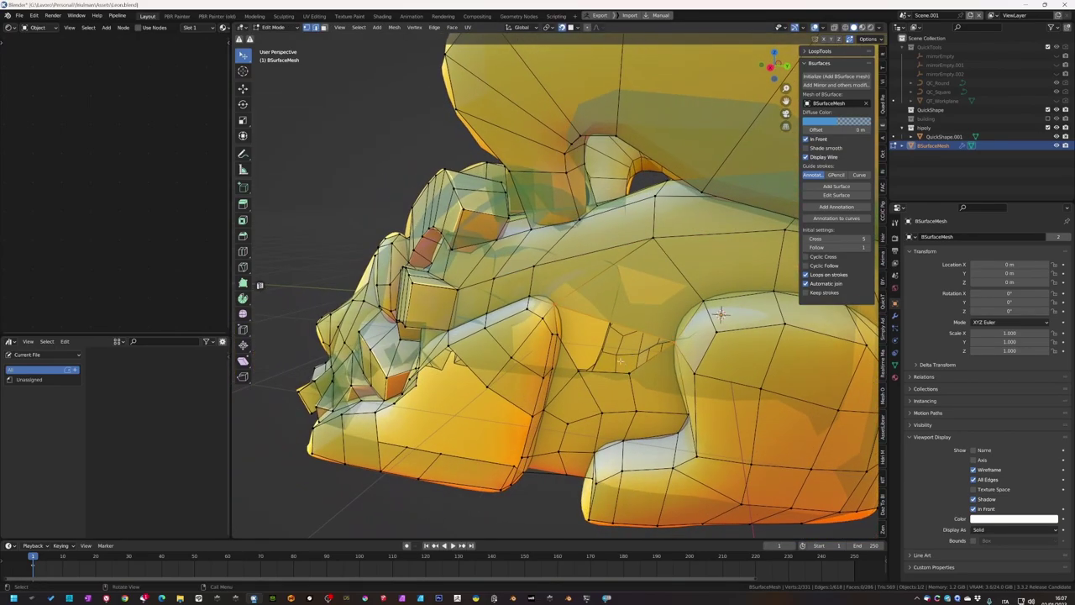
{"action": "middle_click_drag", "start_coordinate": [609, 380], "coordinate": [608, 243]}
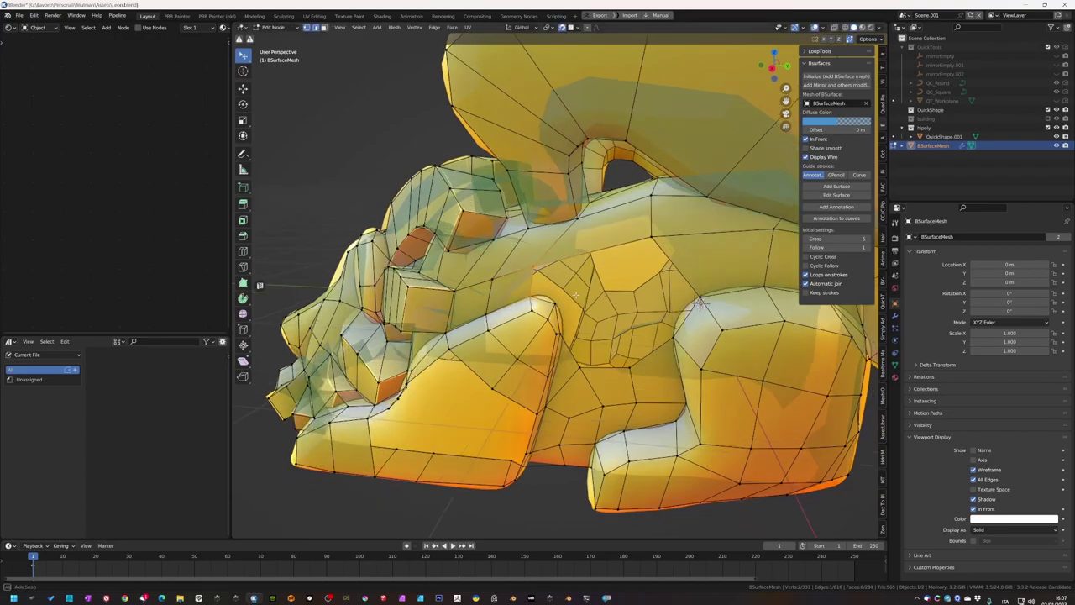
{"action": "middle_click_drag", "start_coordinate": [608, 243], "coordinate": [690, 329]}
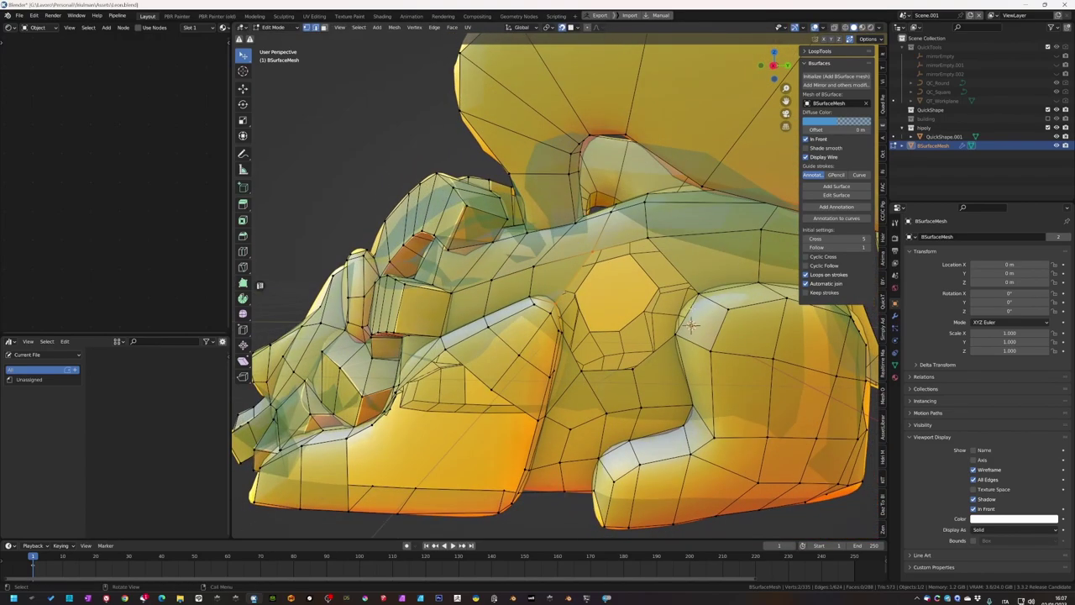
{"action": "left_click_drag", "start_coordinate": [690, 330], "coordinate": [692, 328]}
{"action": "mouse_move", "coordinate": [692, 328]}
{"action": "middle_mouse_down"}
{"action": "mouse_move", "coordinate": [603, 315]}
{"action": "mouse_move", "coordinate": [585, 357]}
{"action": "mouse_move", "coordinate": [592, 373]}
{"action": "mouse_move", "coordinate": [588, 356]}
{"action": "mouse_move", "coordinate": [494, 357]}
{"action": "mouse_move", "coordinate": [623, 317]}
{"action": "middle_mouse_up"}
{"action": "left_click", "coordinate": [572, 308]}
{"action": "left_click", "coordinate": [542, 341]}
{"action": "left_click", "coordinate": [553, 386]}
- Finish the edge slide, merge the selected stray vertices at their center, and save
{"action": "left_click", "coordinate": [493, 356]}
{"action": "key", "text": "m"}
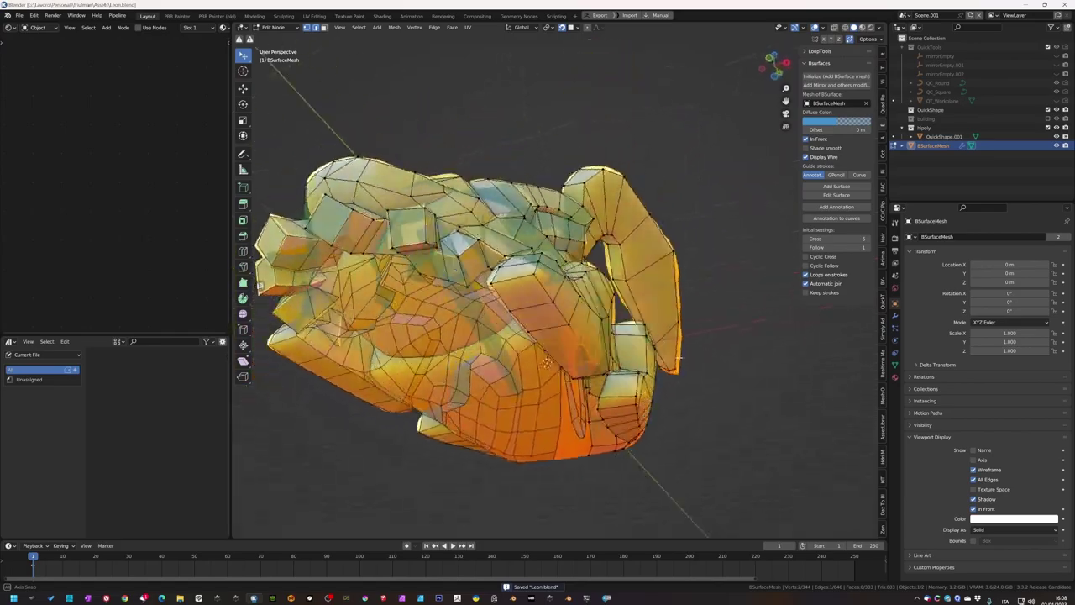
{"action": "key", "text": "ctrl+s"}
- Snap the selected vertices near the front mane tufts onto the sculpt surface and save
{"action": "middle_click_drag", "start_coordinate": [623, 318], "coordinate": [504, 453]}
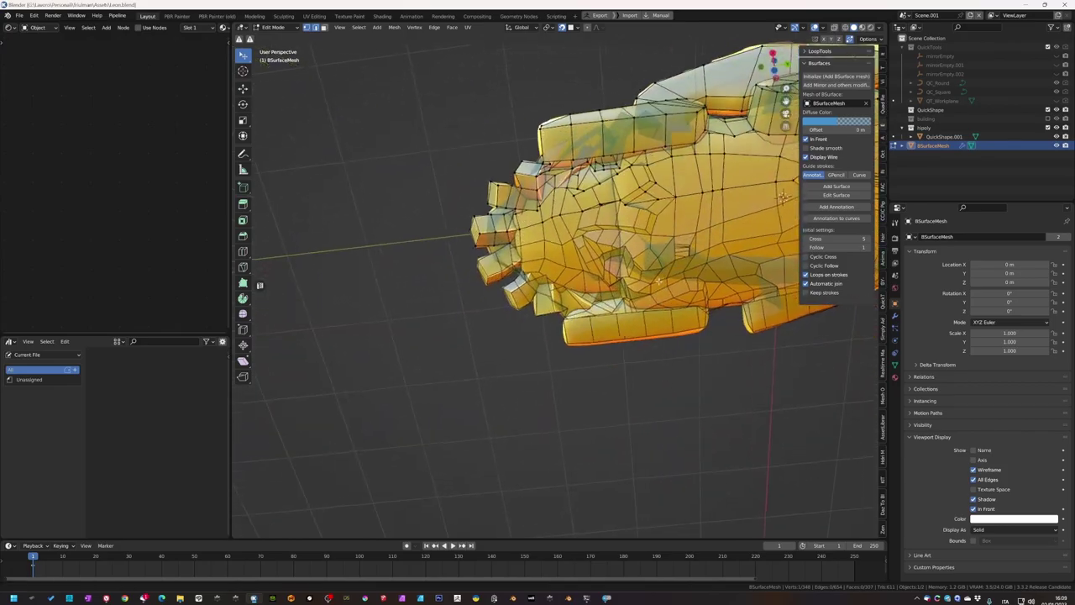
{"action": "middle_click_drag", "start_coordinate": [503, 454], "coordinate": [470, 251]}
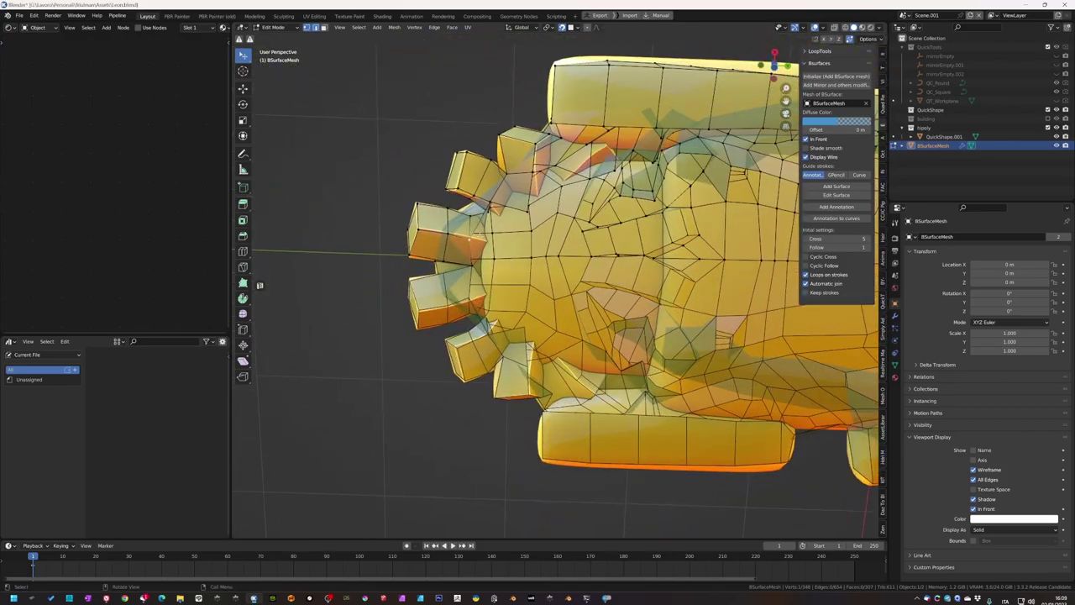
{"action": "left_click_drag", "start_coordinate": [471, 239], "coordinate": [473, 242]}
{"action": "mouse_move", "coordinate": [473, 242]}
{"action": "middle_mouse_down"}
{"action": "mouse_move", "coordinate": [555, 306]}
{"action": "mouse_move", "coordinate": [542, 319]}
{"action": "mouse_move", "coordinate": [471, 277]}
{"action": "mouse_move", "coordinate": [519, 267]}
{"action": "mouse_move", "coordinate": [492, 285]}
{"action": "mouse_move", "coordinate": [516, 383]}
{"action": "mouse_move", "coordinate": [473, 353]}
{"action": "mouse_move", "coordinate": [616, 311]}
{"action": "mouse_move", "coordinate": [538, 319]}
{"action": "mouse_move", "coordinate": [521, 353]}
{"action": "mouse_move", "coordinate": [508, 348]}
{"action": "mouse_move", "coordinate": [602, 277]}
{"action": "mouse_move", "coordinate": [579, 247]}
{"action": "mouse_move", "coordinate": [592, 304]}
{"action": "mouse_move", "coordinate": [604, 309]}
{"action": "middle_mouse_up"}
{"action": "key", "text": "g"}
{"action": "left_click", "coordinate": [542, 319]}
{"action": "key", "text": "ctrl+s"}
- Nudge three more sets of jagged mane-edge vertices onto the sculpt
{"action": "key", "text": "g"}
{"action": "left_click", "coordinate": [508, 349]}
{"action": "key", "text": "g"}
{"action": "left_click", "coordinate": [587, 294]}
{"action": "key", "text": "g"}
{"action": "left_click", "coordinate": [592, 304]}
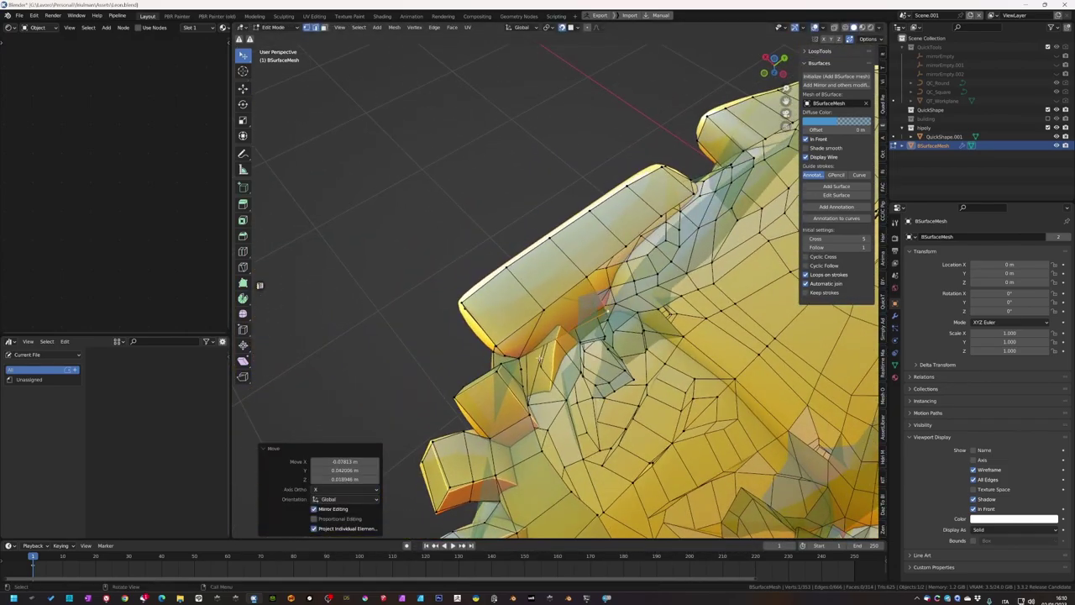
- Move underside vertices onto the sculpt while viewing the lion from below
{"action": "middle_click_drag", "start_coordinate": [532, 375], "coordinate": [831, 383]}
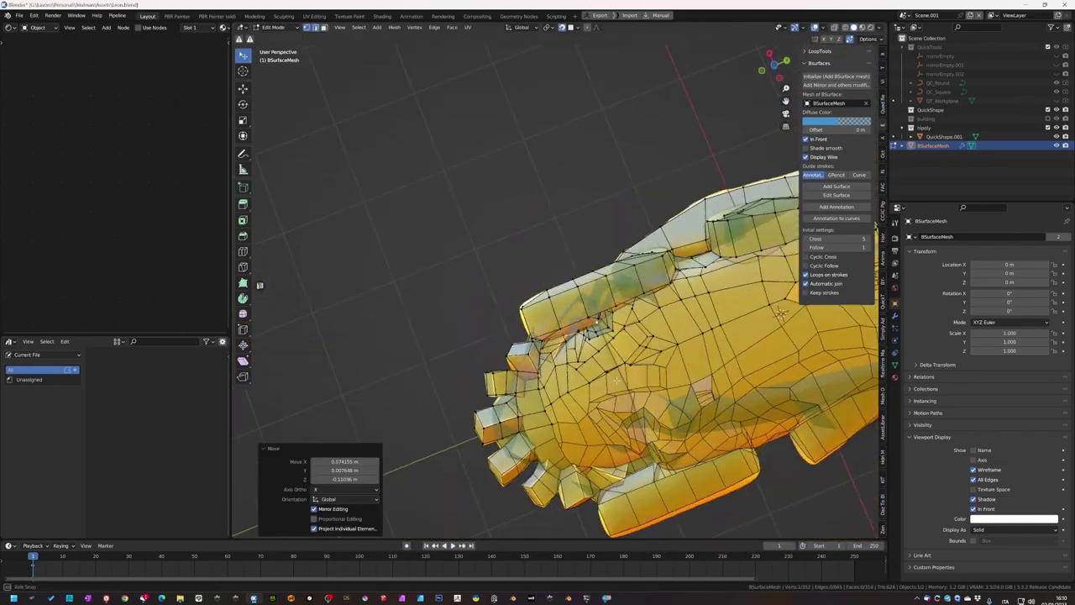
{"action": "middle_click_drag", "start_coordinate": [570, 326], "coordinate": [578, 288]}
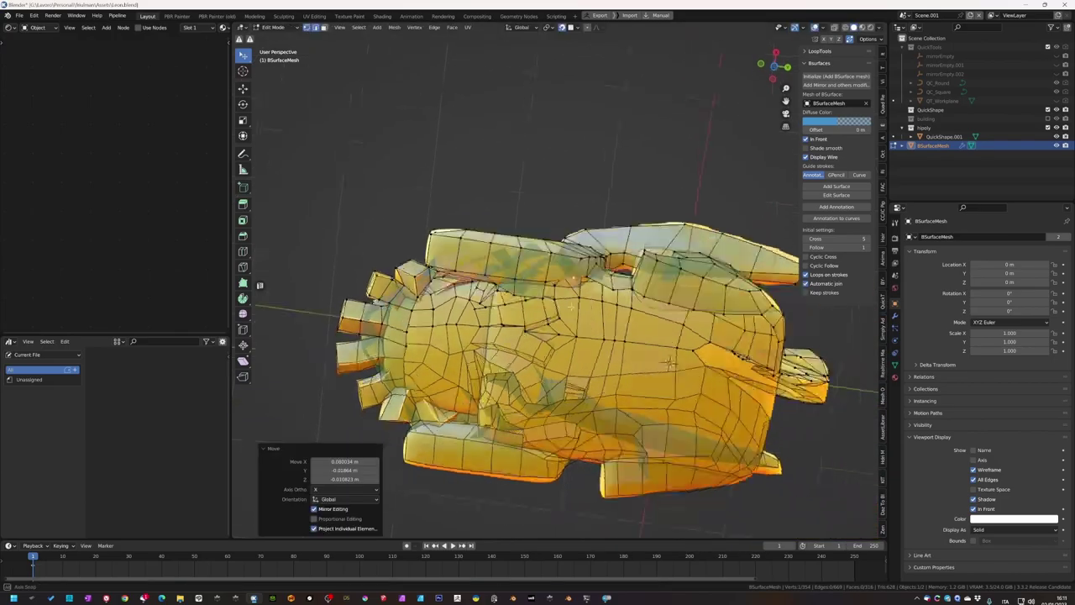
{"action": "key", "text": "g"}
{"action": "left_click", "coordinate": [636, 465]}
{"action": "middle_click_drag", "start_coordinate": [635, 465], "coordinate": [777, 300]}
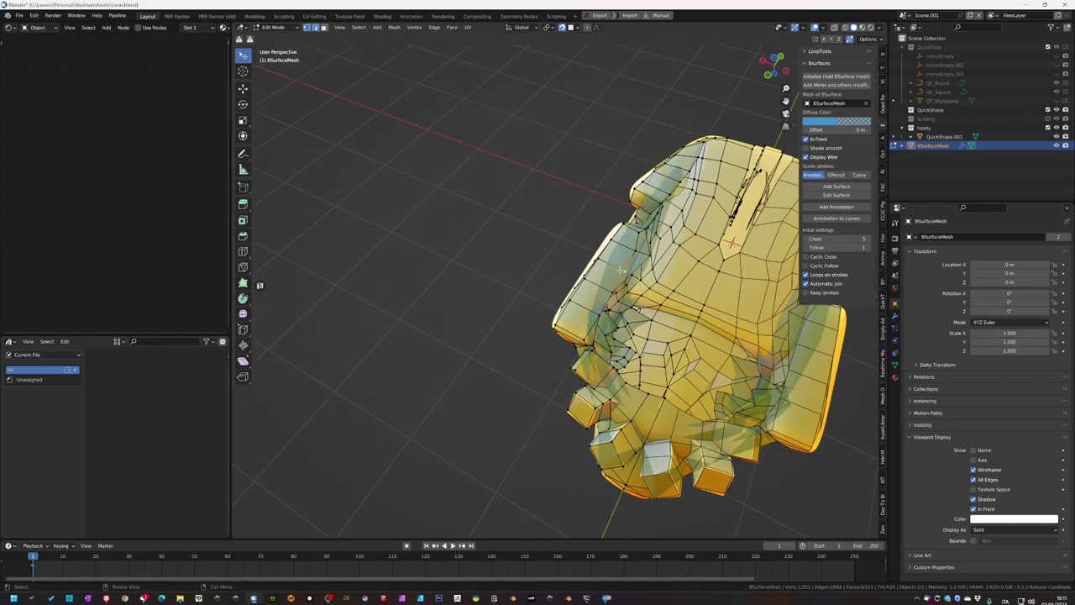
{"action": "mouse_move", "coordinate": [622, 309]}
{"action": "middle_mouse_down"}
{"action": "mouse_move", "coordinate": [817, 378]}
{"action": "mouse_move", "coordinate": [782, 336]}
{"action": "mouse_move", "coordinate": [613, 240]}
{"action": "mouse_move", "coordinate": [737, 287]}
{"action": "mouse_move", "coordinate": [690, 325]}
{"action": "mouse_move", "coordinate": [688, 292]}
{"action": "middle_mouse_up"}
- Reposition the paw palm vertices and neighbouring sets to hug the sculpt
{"action": "key", "text": "g"}
{"action": "left_click", "coordinate": [766, 325]}
{"action": "key", "text": "g"}
{"action": "left_click", "coordinate": [737, 287]}
{"action": "left_click", "coordinate": [691, 325]}
{"action": "key", "text": "g"}
{"action": "left_click", "coordinate": [604, 284]}
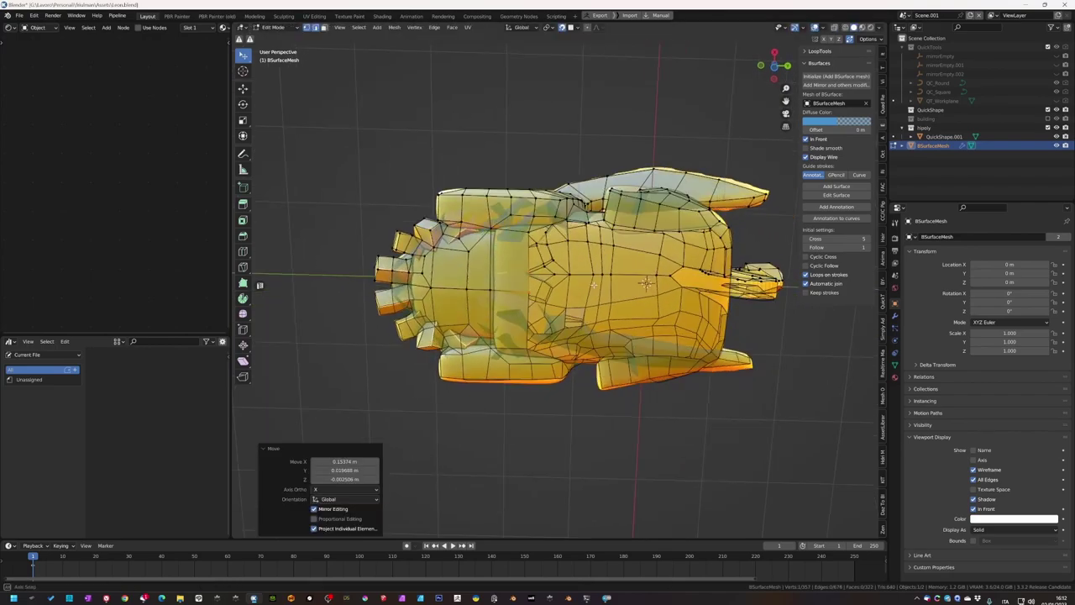
{"action": "middle_click_drag", "start_coordinate": [604, 284], "coordinate": [538, 303]}
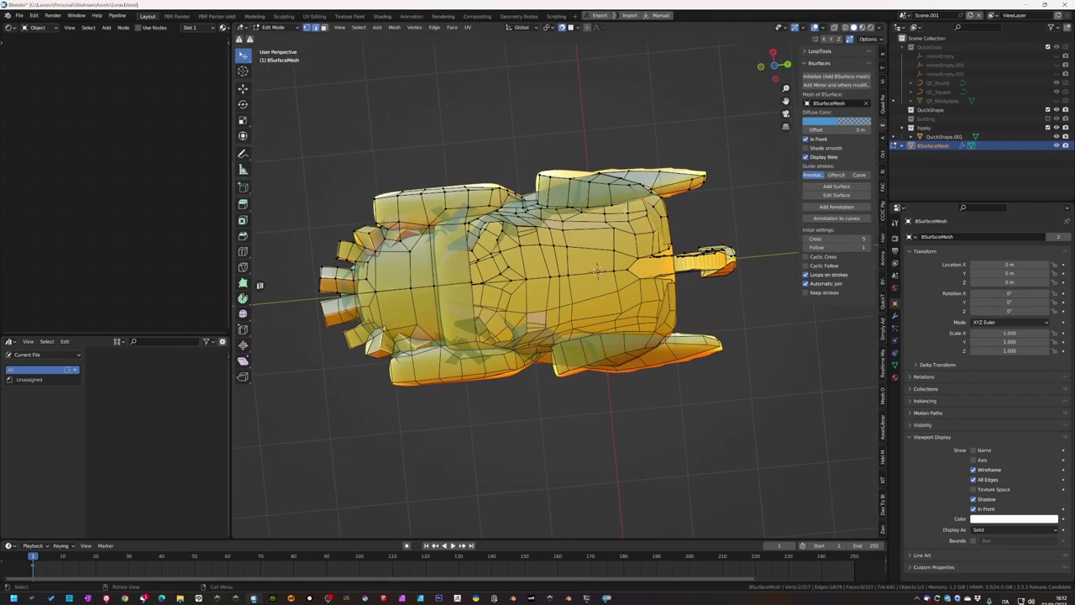
- Select and move vertices along the lion's back to follow the sculpt
{"action": "left_click", "coordinate": [596, 270]}
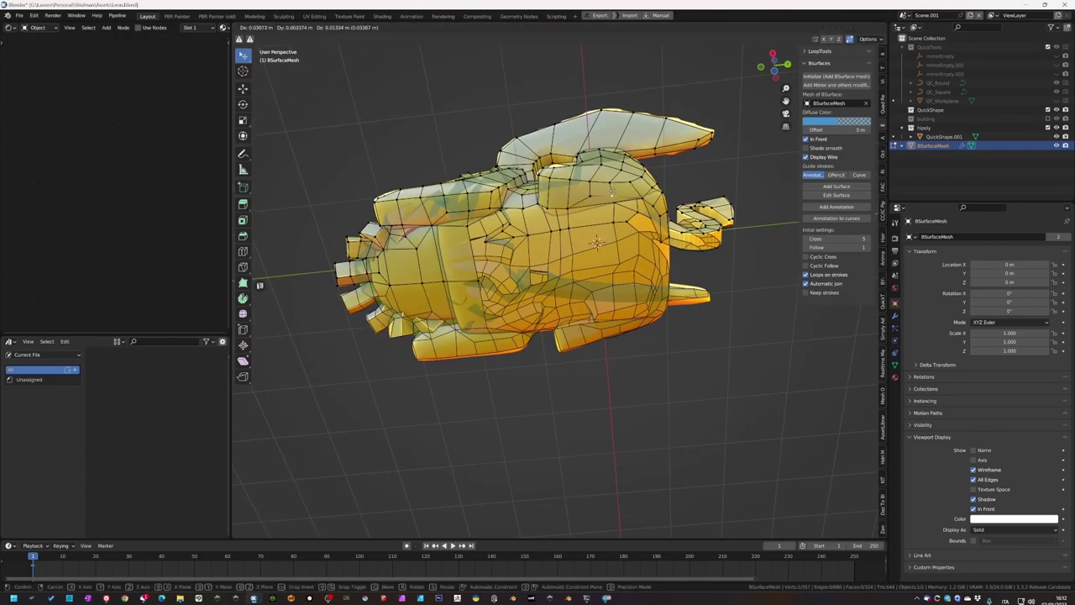
{"action": "mouse_move", "coordinate": [596, 269]}
{"action": "middle_mouse_down"}
{"action": "mouse_move", "coordinate": [681, 258]}
{"action": "mouse_move", "coordinate": [670, 260]}
{"action": "middle_mouse_up"}
{"action": "key", "text": "g"}
{"action": "left_click", "coordinate": [607, 264]}
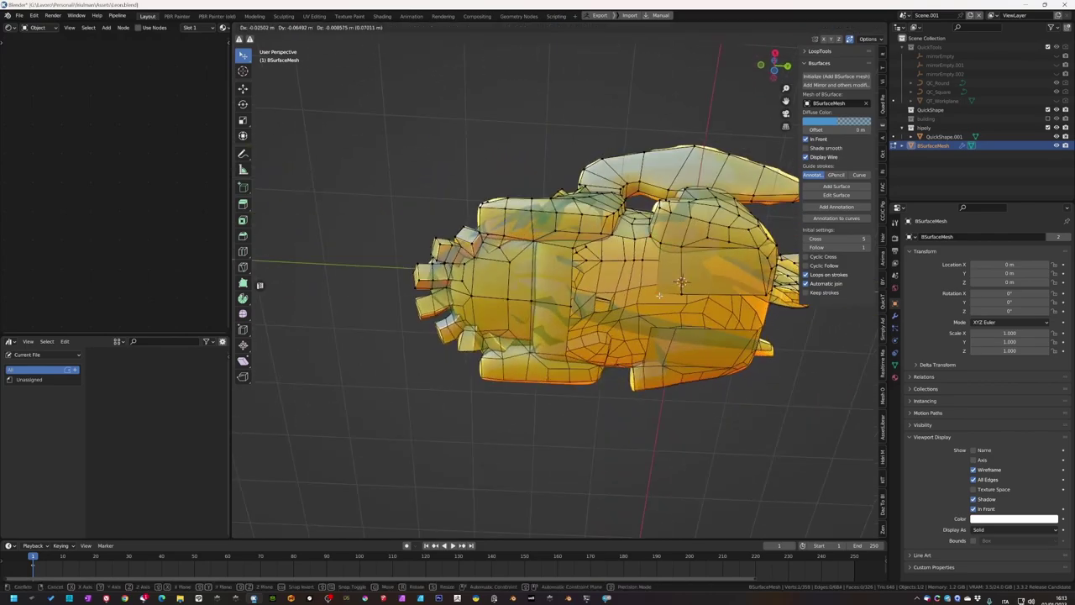
{"action": "left_click", "coordinate": [659, 294]}
{"action": "middle_click_drag", "start_coordinate": [660, 295], "coordinate": [609, 255]}
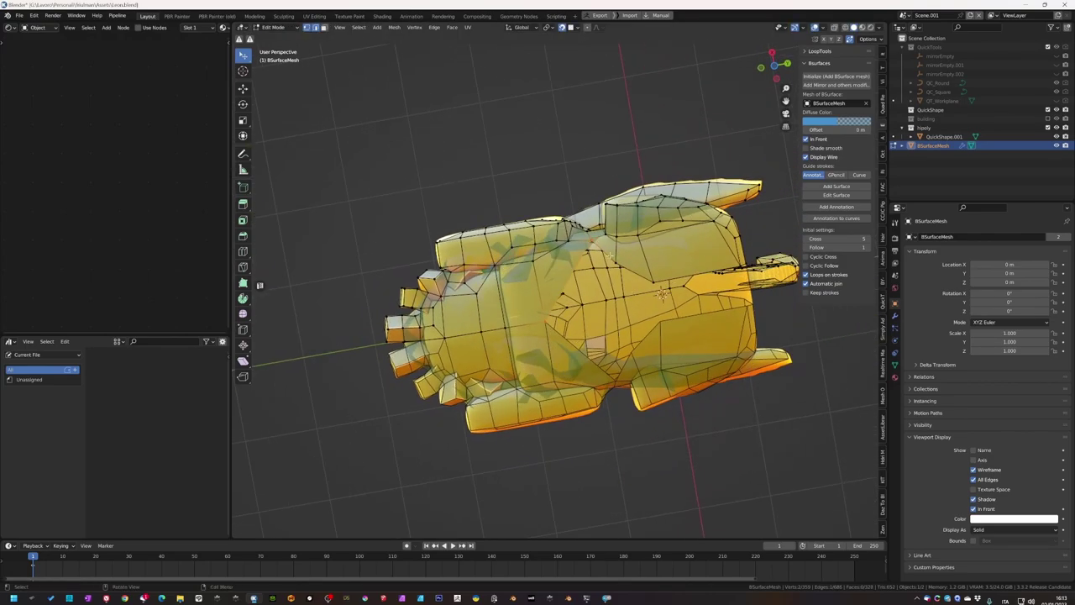
{"action": "left_click", "coordinate": [656, 322]}
{"action": "middle_click_drag", "start_coordinate": [656, 323], "coordinate": [541, 327]}
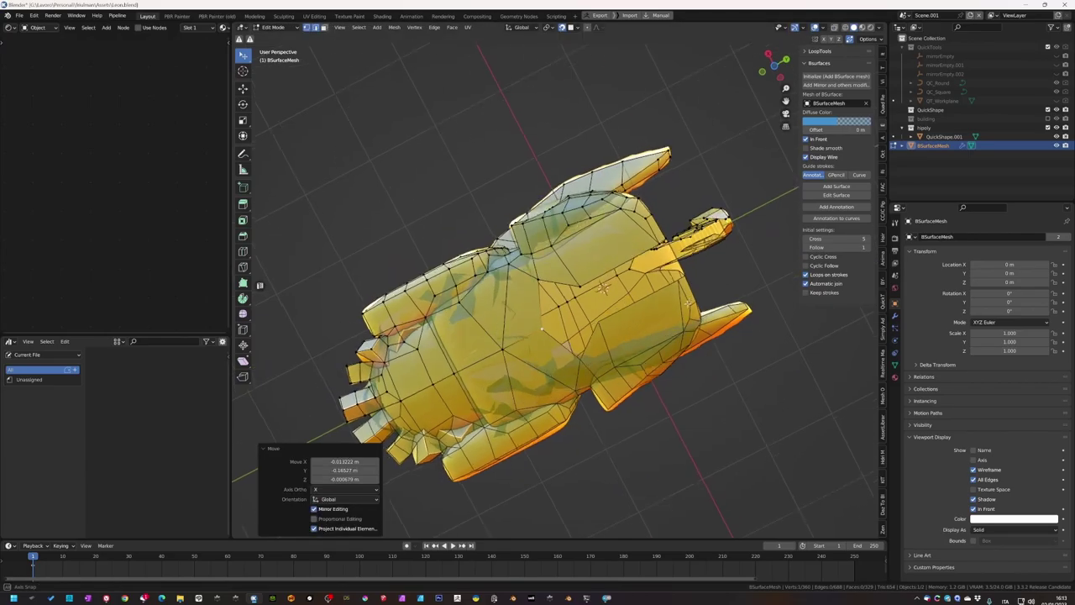
- Pull the top vertices into place from front and oblique views
{"action": "key", "text": "g"}
{"action": "left_click", "coordinate": [550, 210]}
{"action": "mouse_move", "coordinate": [550, 210]}
{"action": "middle_mouse_down"}
{"action": "mouse_move", "coordinate": [510, 238]}
{"action": "mouse_move", "coordinate": [592, 301]}
{"action": "mouse_move", "coordinate": [566, 297]}
{"action": "middle_mouse_up"}
{"action": "left_click", "coordinate": [565, 346]}
{"action": "mouse_move", "coordinate": [565, 346]}
{"action": "middle_mouse_down"}
{"action": "mouse_move", "coordinate": [666, 350]}
{"action": "mouse_move", "coordinate": [567, 317]}
{"action": "middle_mouse_up"}
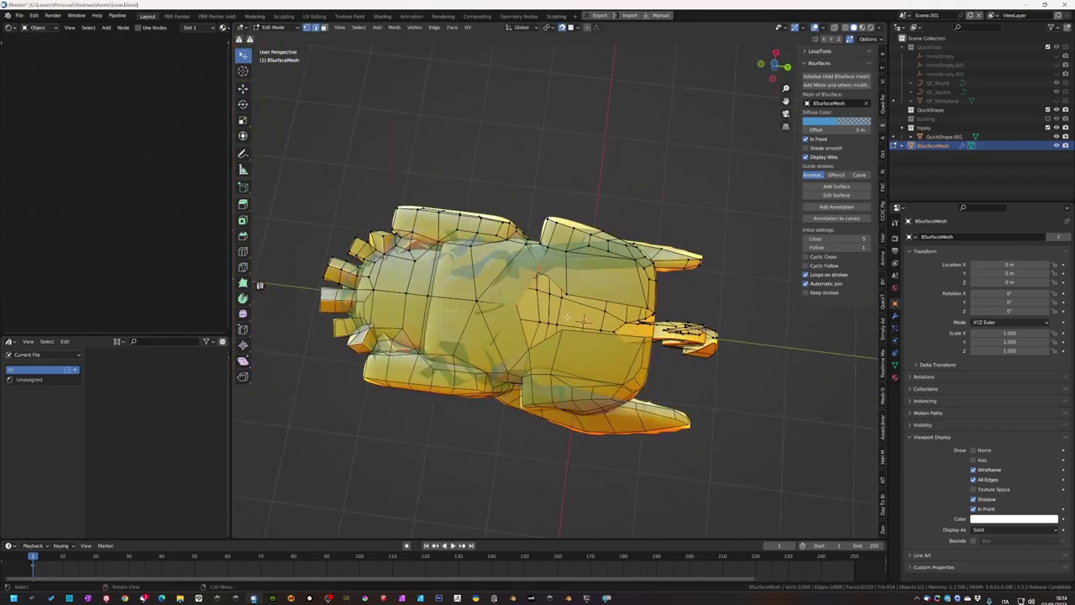
{"action": "left_click", "coordinate": [571, 265]}
{"action": "middle_click_drag", "start_coordinate": [571, 266], "coordinate": [681, 370]}
- Toggle out of and back into Edit Mode and inspect the whole retopology
{"action": "key", "text": "Tab"}
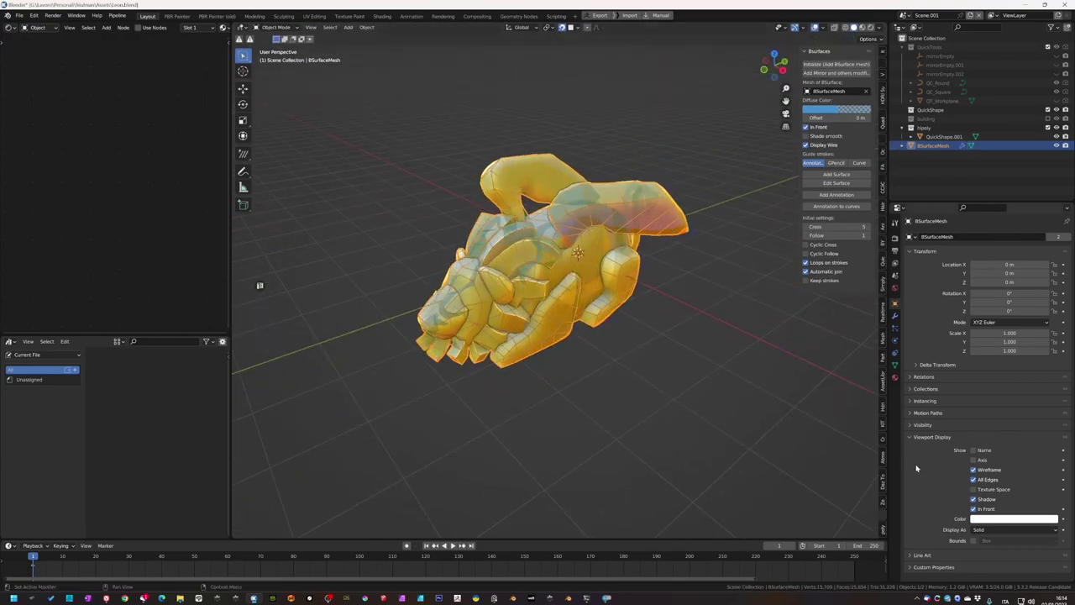
{"action": "key", "text": "Tab"}
{"action": "middle_click_drag", "start_coordinate": [678, 383], "coordinate": [686, 451]}
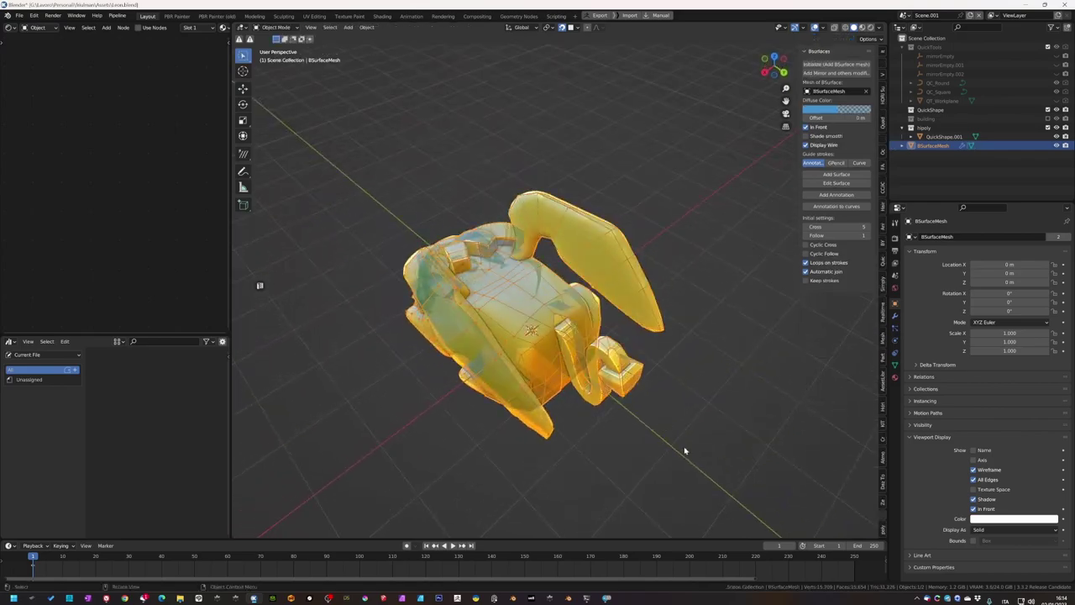
{"action": "scroll", "coordinate": [504, 384], "scroll_direction": "up", "scroll_amount": 5}
{"action": "mouse_move", "coordinate": [504, 384]}
{"action": "middle_mouse_down"}
{"action": "mouse_move", "coordinate": [526, 345]}
{"action": "mouse_move", "coordinate": [588, 361]}
{"action": "middle_mouse_up"}
{"action": "scroll", "coordinate": [527, 345], "scroll_direction": "down", "scroll_amount": 3}
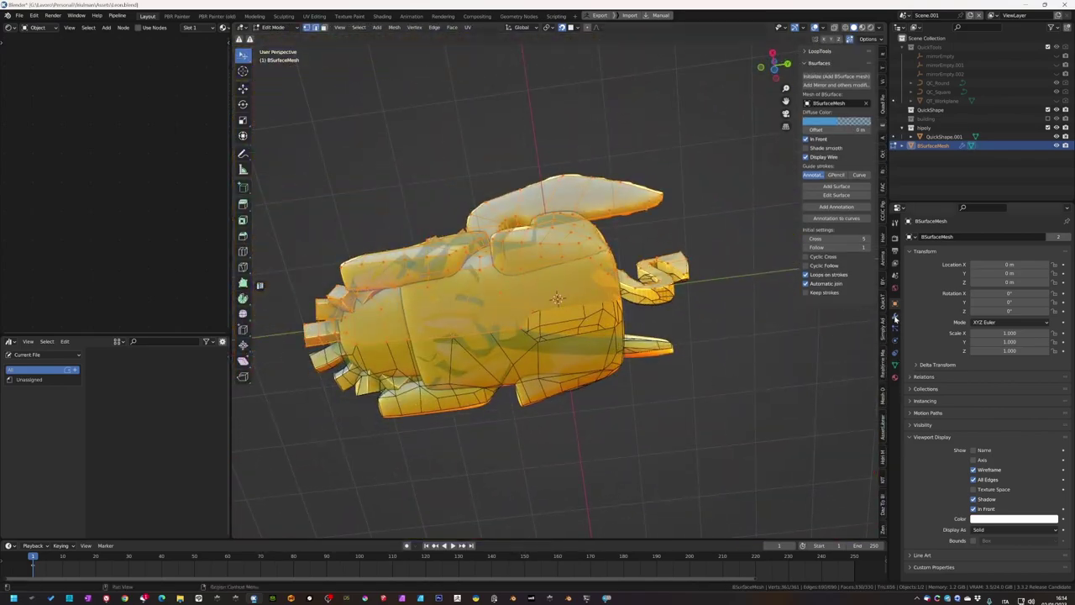
- Delete the Mirror modifier from BSurfaceMesh, leaving Shrinkwrap, and re-enter Edit Mode
{"action": "key", "text": "Tab"}
{"action": "left_click", "coordinate": [894, 316]}
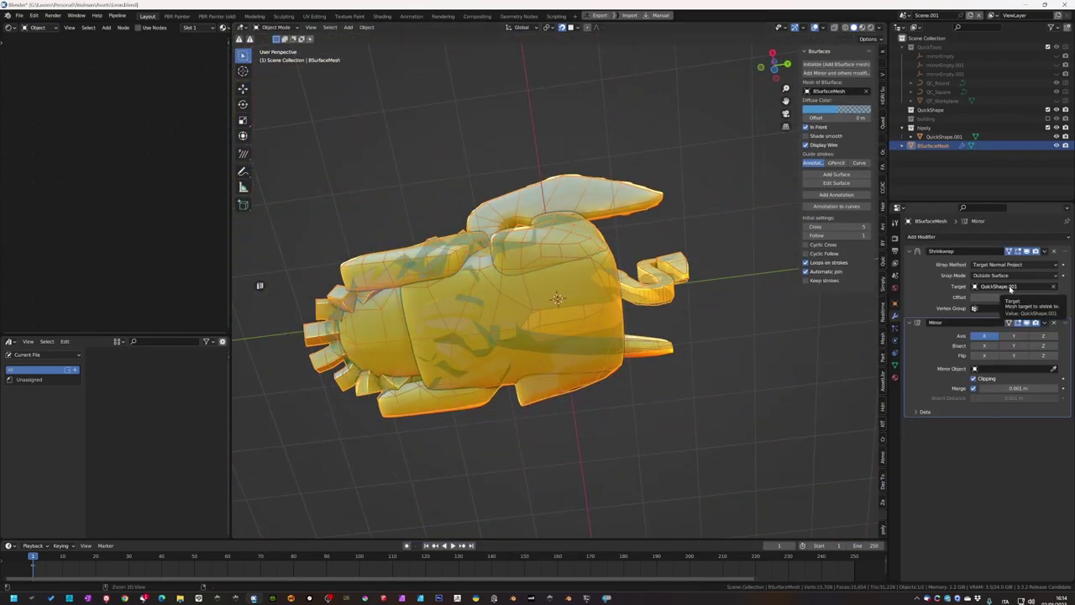
{"action": "left_click", "coordinate": [1054, 323]}
{"action": "key", "text": "Tab"}
- Orbit and zoom around the head and underside to inspect the unmirrored mesh
{"action": "scroll", "coordinate": [537, 340], "scroll_direction": "up", "scroll_amount": 3}
{"action": "middle_click_drag", "start_coordinate": [504, 319], "coordinate": [538, 340]}
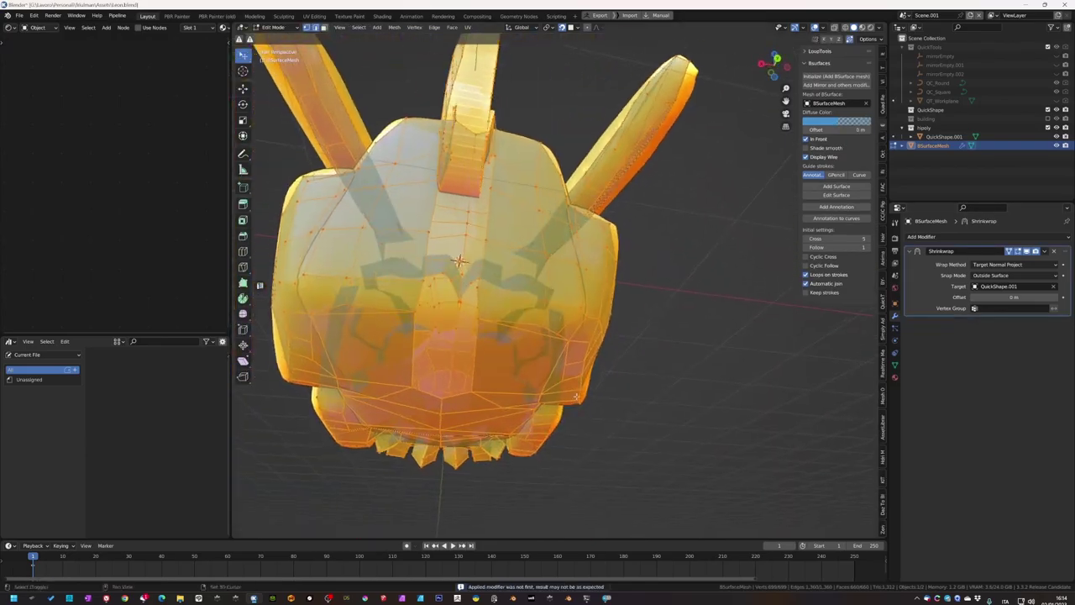
{"action": "mouse_move", "coordinate": [513, 265]}
{"action": "middle_mouse_down"}
{"action": "mouse_move", "coordinate": [550, 470]}
{"action": "mouse_move", "coordinate": [596, 317]}
{"action": "mouse_move", "coordinate": [577, 225]}
{"action": "mouse_move", "coordinate": [768, 328]}
{"action": "mouse_move", "coordinate": [602, 359]}
{"action": "mouse_move", "coordinate": [608, 351]}
{"action": "mouse_move", "coordinate": [588, 313]}
{"action": "mouse_move", "coordinate": [544, 304]}
{"action": "middle_mouse_up"}
{"action": "scroll", "coordinate": [577, 225], "scroll_direction": "down", "scroll_amount": 4}
{"action": "scroll", "coordinate": [602, 359], "scroll_direction": "up", "scroll_amount": 4}
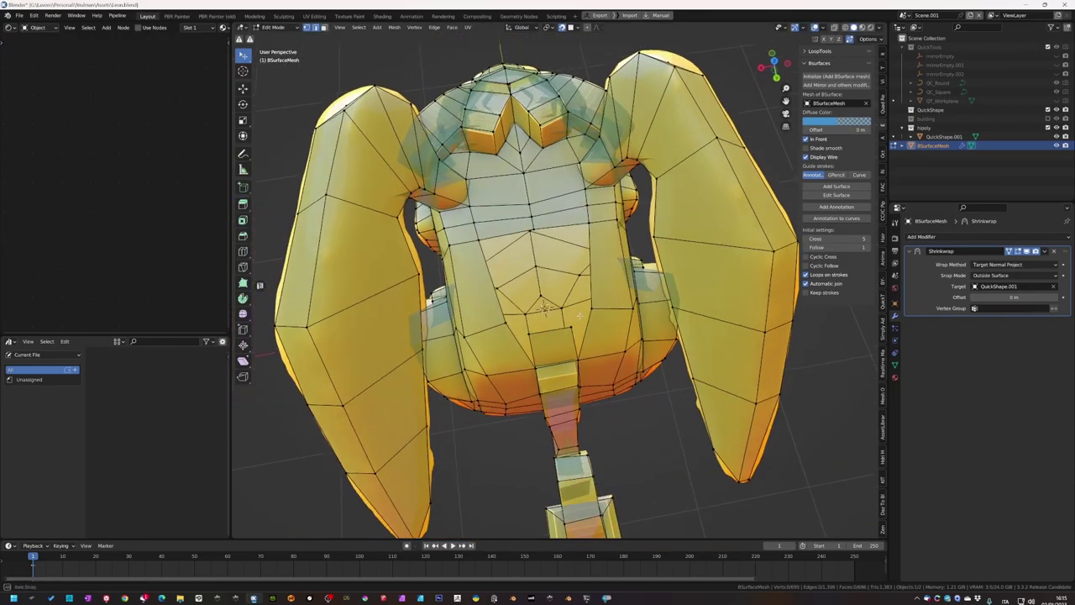
{"action": "mouse_move", "coordinate": [518, 147]}
{"action": "middle_mouse_down"}
{"action": "mouse_move", "coordinate": [639, 275]}
{"action": "mouse_move", "coordinate": [475, 380]}
{"action": "mouse_move", "coordinate": [503, 395]}
{"action": "middle_mouse_up"}
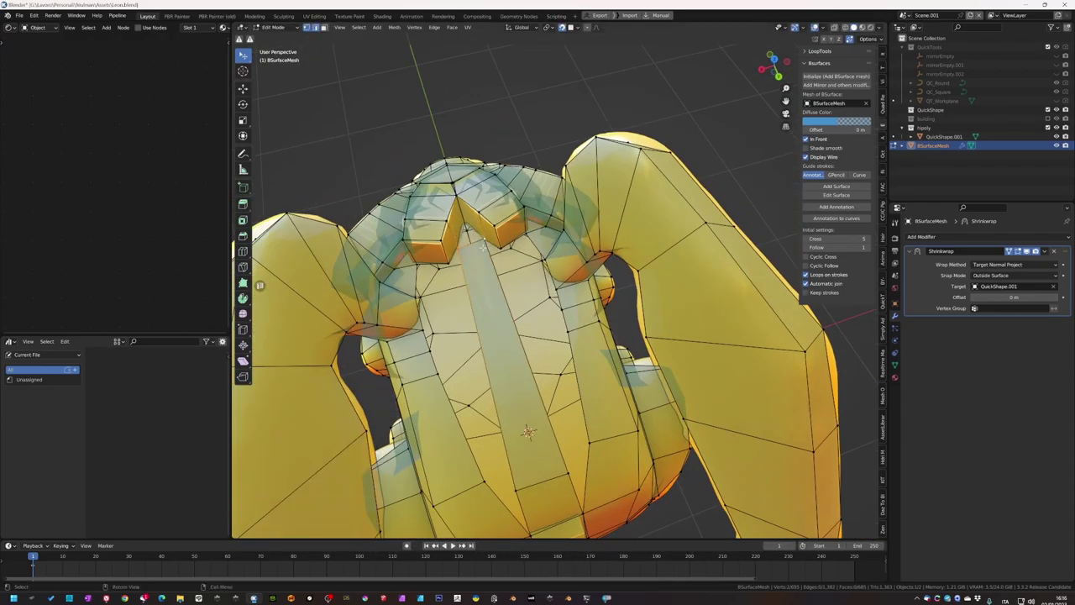
{"action": "scroll", "coordinate": [483, 247], "scroll_direction": "up", "scroll_amount": 3}
{"action": "scroll", "coordinate": [429, 249], "scroll_direction": "down", "scroll_amount": 2}
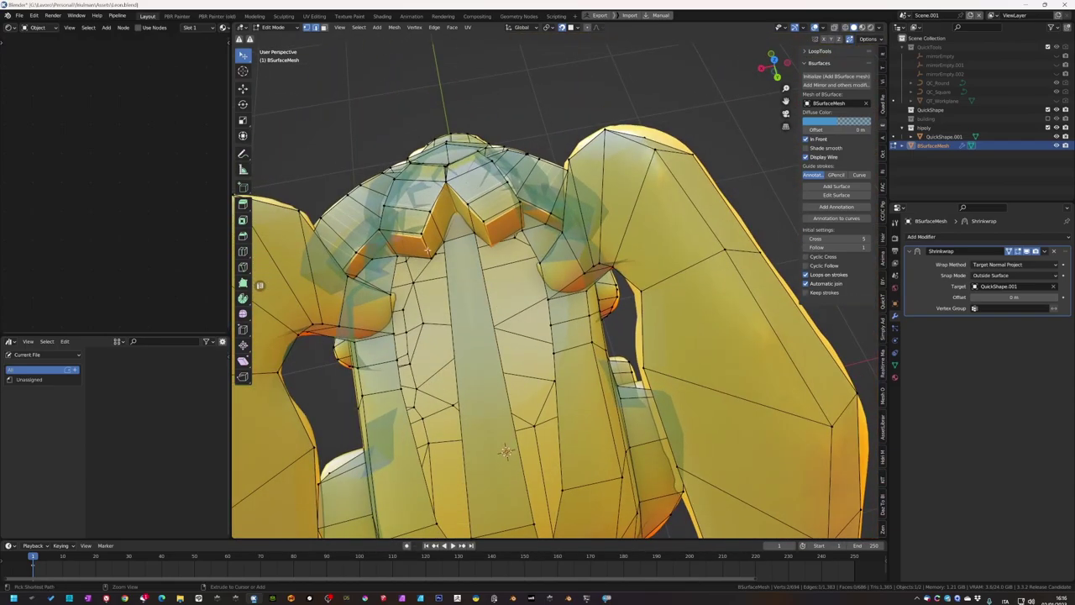
{"action": "scroll", "coordinate": [427, 249], "scroll_direction": "down", "scroll_amount": 3}
{"action": "mouse_move", "coordinate": [427, 250]}
{"action": "middle_mouse_down"}
{"action": "mouse_move", "coordinate": [626, 333]}
{"action": "mouse_move", "coordinate": [633, 318]}
{"action": "middle_mouse_up"}
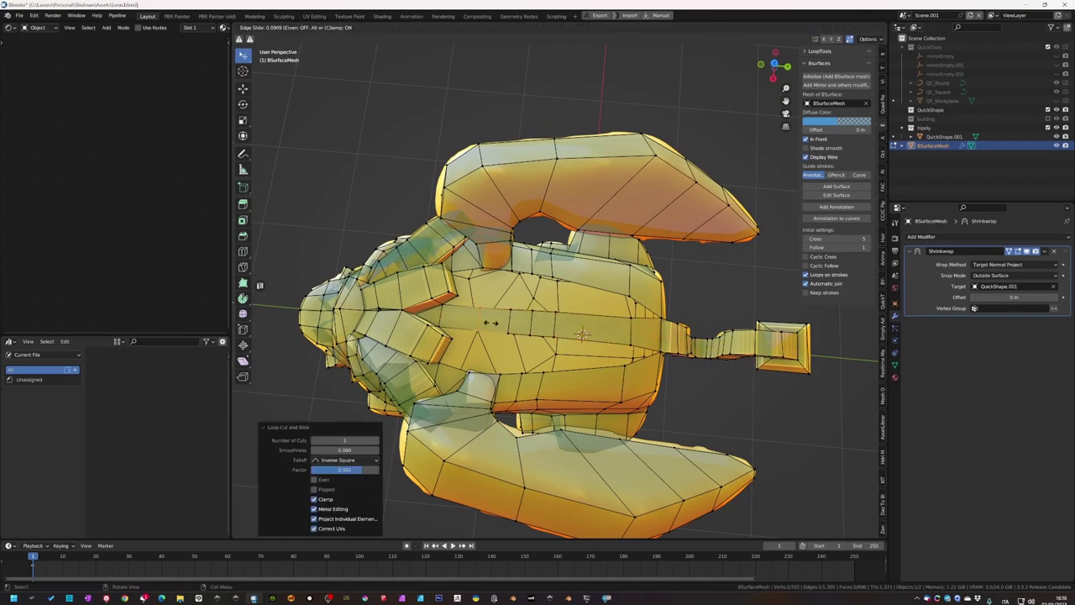
- Merge the picked stray vertices on the retopology at their centre
{"action": "middle_click_drag", "start_coordinate": [655, 318], "coordinate": [617, 384]}
{"action": "key", "text": "m"}
{"action": "left_click", "coordinate": [618, 385]}
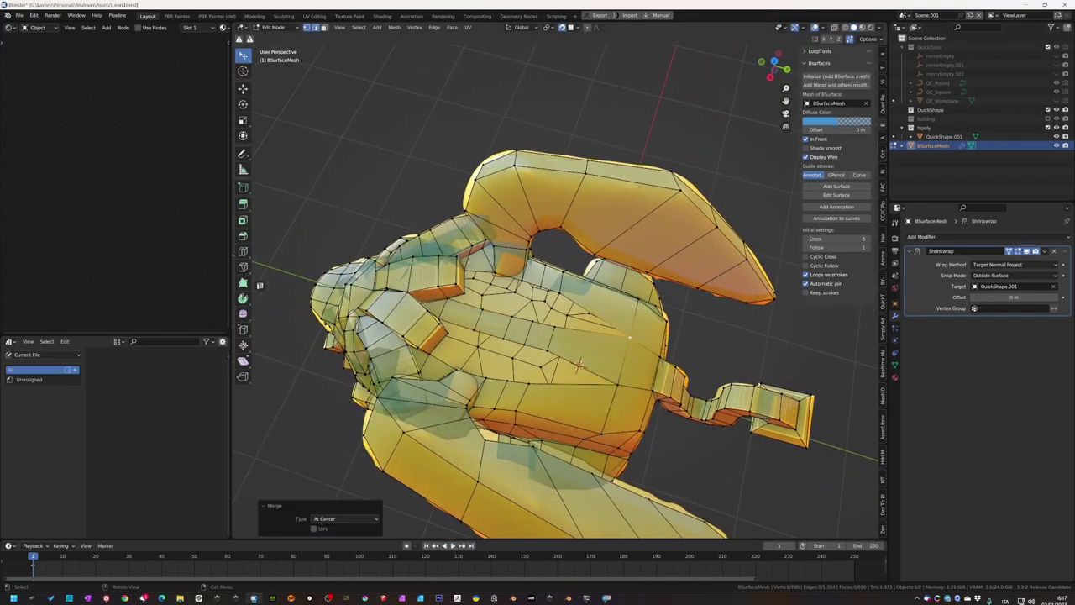
{"action": "middle_click_drag", "start_coordinate": [544, 401], "coordinate": [560, 382]}
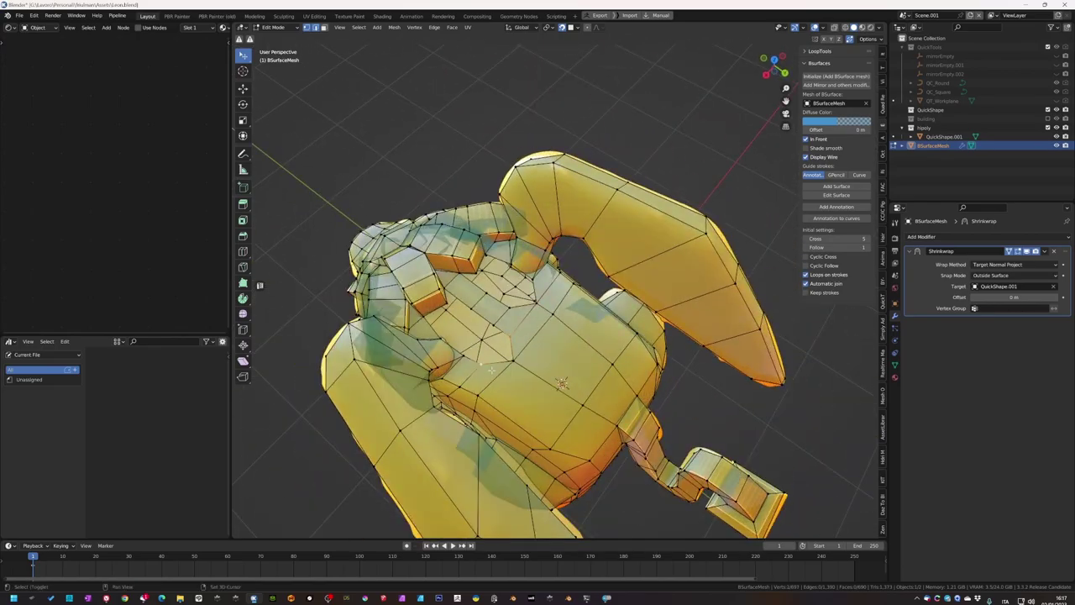
{"action": "mouse_move", "coordinate": [490, 369]}
{"action": "middle_mouse_down"}
{"action": "mouse_move", "coordinate": [523, 351]}
{"action": "mouse_move", "coordinate": [512, 369]}
{"action": "middle_mouse_up"}
- Try adding a Mirror modifier below Shrinkwrap, then undo it
{"action": "left_click", "coordinate": [922, 236]}
{"action": "left_click", "coordinate": [906, 340]}
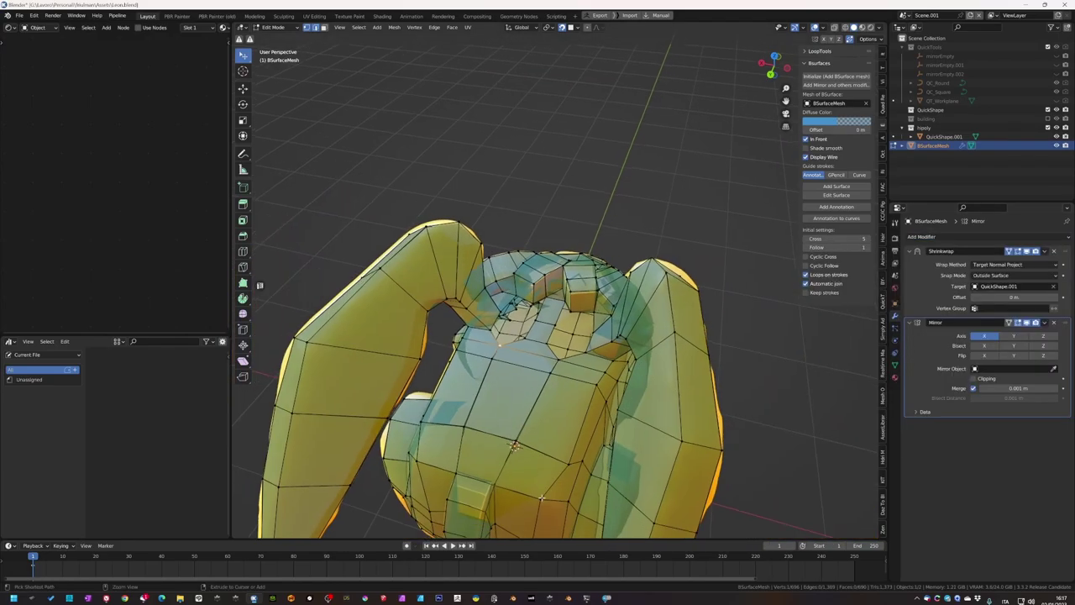
{"action": "scroll", "coordinate": [542, 498], "scroll_direction": "down", "scroll_amount": 3}
{"action": "key", "text": "ctrl+z"}
{"action": "middle_click_drag", "start_coordinate": [542, 498], "coordinate": [503, 437]}
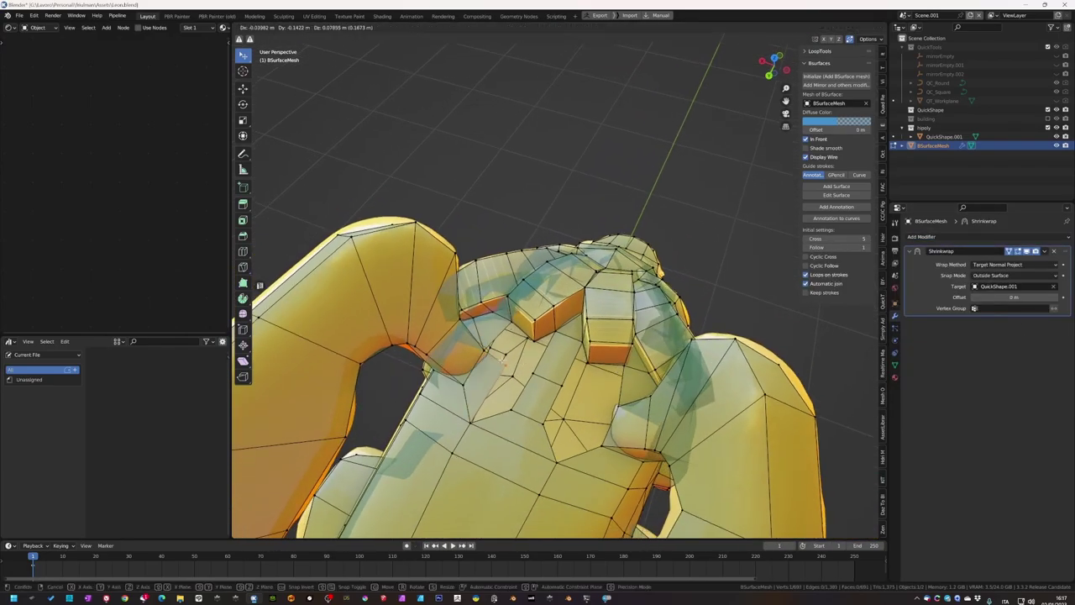
- Select all, apply the Shrinkwrap in Object Mode, and rename BSurfaceMesh to Leon-low
{"action": "left_click", "coordinate": [502, 362]}
{"action": "mouse_move", "coordinate": [501, 361]}
{"action": "middle_mouse_down"}
{"action": "mouse_move", "coordinate": [558, 363]}
{"action": "mouse_move", "coordinate": [554, 420]}
{"action": "middle_mouse_up"}
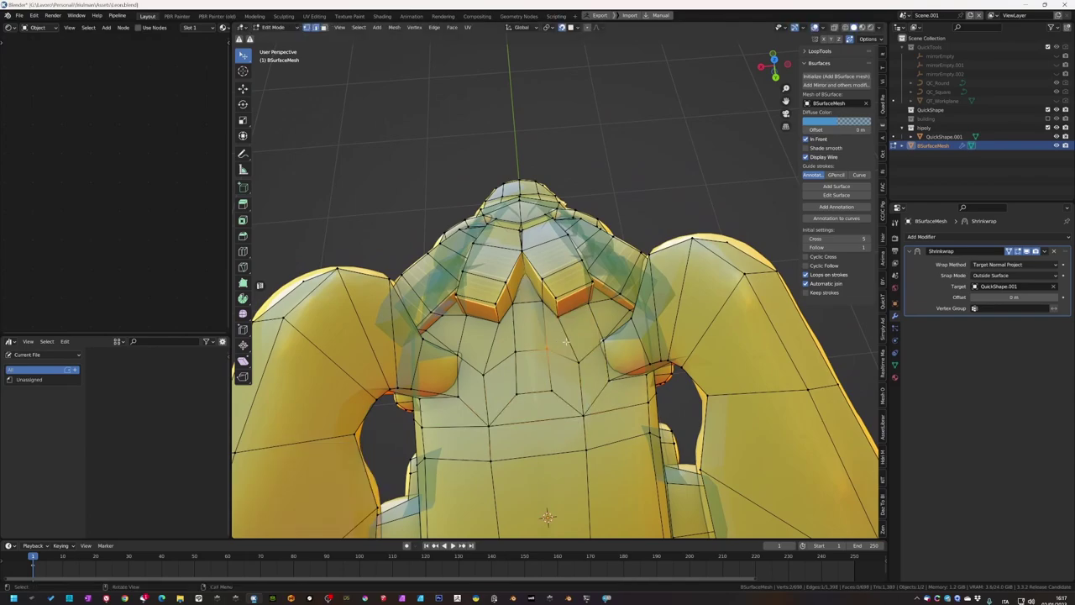
{"action": "mouse_move", "coordinate": [566, 341]}
{"action": "middle_mouse_down"}
{"action": "mouse_move", "coordinate": [645, 394]}
{"action": "mouse_move", "coordinate": [587, 361]}
{"action": "middle_mouse_up"}
{"action": "key", "text": "a"}
{"action": "key", "text": "Tab"}
{"action": "key", "text": "ctrl+a"}
{"action": "double_click", "coordinate": [932, 145]}
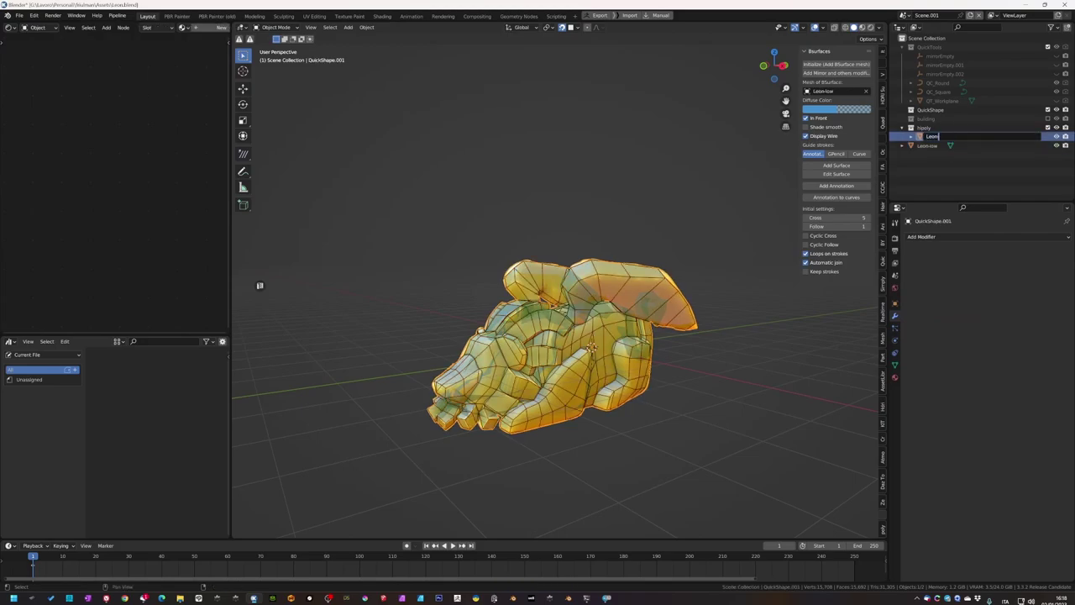
- Give Leon-low a yellow viewport display colour and save Leon.blend
{"action": "left_click", "coordinate": [928, 147]}
{"action": "left_click", "coordinate": [894, 303]}
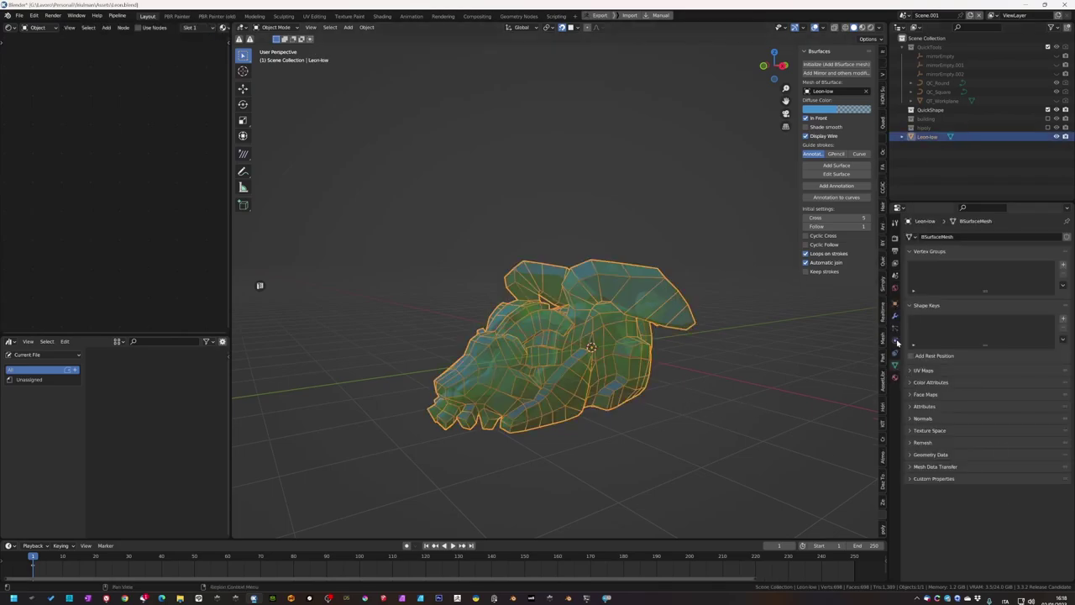
{"action": "left_click", "coordinate": [933, 437]}
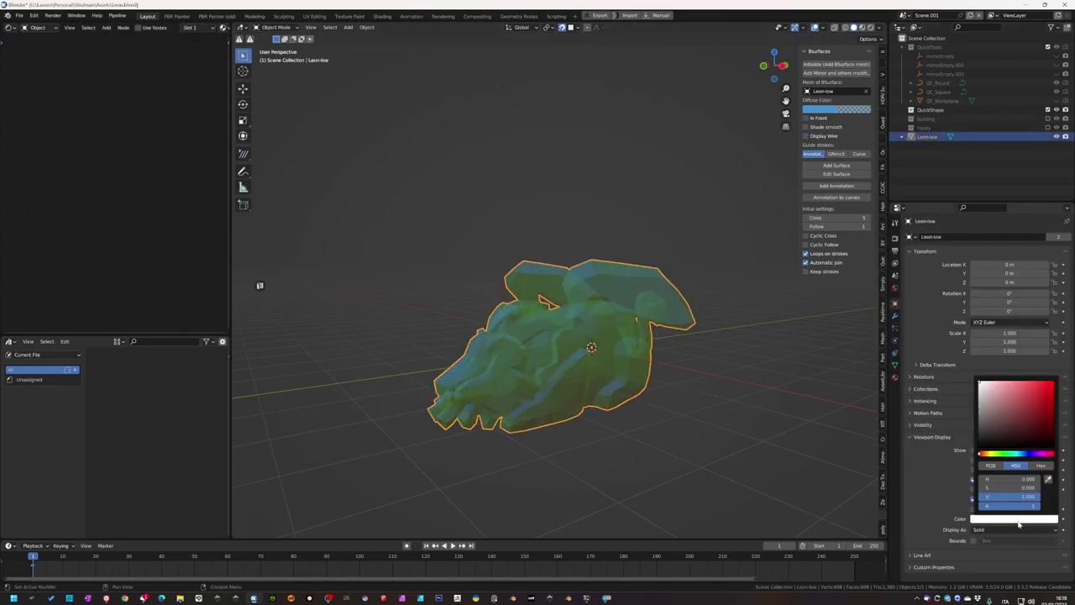
{"action": "left_click", "coordinate": [894, 377]}
{"action": "key", "text": "ctrl+s"}
- Raise Leon-low about 0.91 m on Z, then edit its mesh in bottom orthographic view
{"action": "mouse_move", "coordinate": [696, 420]}
{"action": "middle_mouse_down"}
{"action": "mouse_move", "coordinate": [792, 408]}
{"action": "mouse_move", "coordinate": [598, 464]}
{"action": "mouse_move", "coordinate": [658, 392]}
{"action": "mouse_move", "coordinate": [702, 420]}
{"action": "mouse_move", "coordinate": [706, 446]}
{"action": "middle_mouse_up"}
{"action": "key", "text": "g"}
{"action": "key", "text": "z"}
{"action": "left_click", "coordinate": [631, 409]}
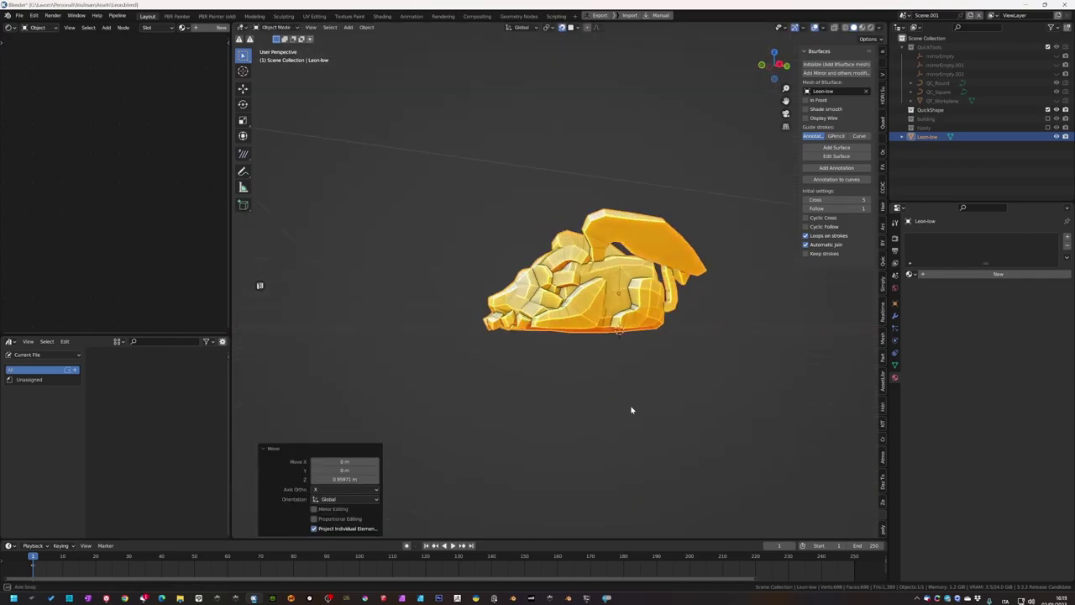
{"action": "key", "text": "Tab"}
{"action": "middle_click_drag", "start_coordinate": [632, 410], "coordinate": [593, 348]}
{"action": "key", "text": "ctrl+KP_7"}
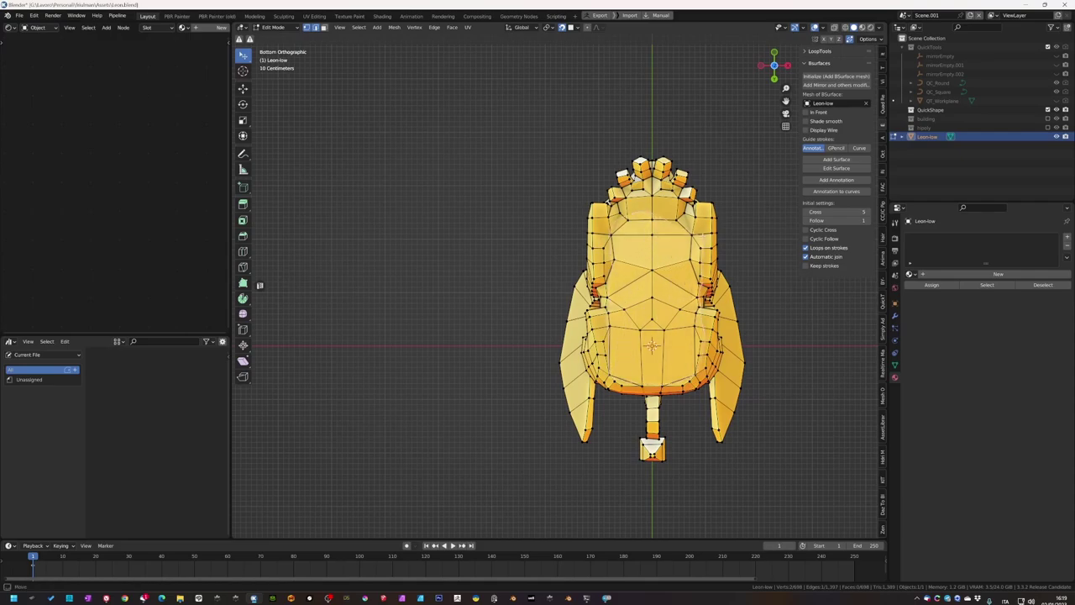
- Flatten the selected underside vertices by scaling them to 0 on Z
{"action": "middle_click_drag", "start_coordinate": [727, 379], "coordinate": [679, 369], "text": "shift"}
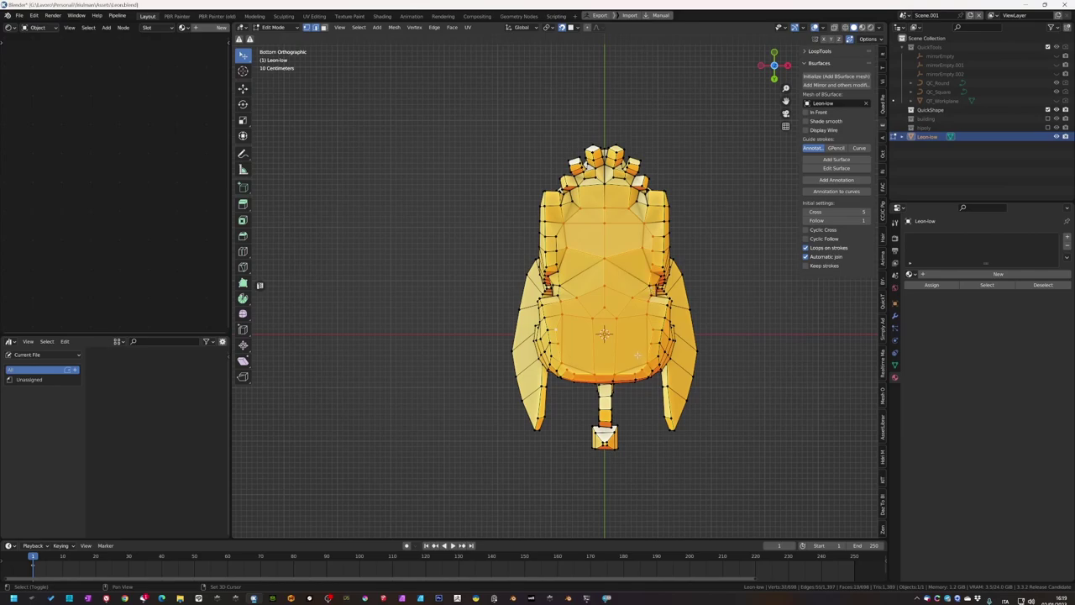
{"action": "mouse_move", "coordinate": [638, 326]}
{"action": "middle_mouse_down"}
{"action": "mouse_move", "coordinate": [698, 395]}
{"action": "mouse_move", "coordinate": [602, 365]}
{"action": "middle_mouse_up"}
{"action": "key", "text": "s"}
{"action": "key", "text": "z"}
{"action": "key", "text": "0"}
{"action": "key", "text": "Return"}
{"action": "key", "text": "KP_3"}
- Move Leon-low 1.1634 m along Y in Object Mode and save
{"action": "key", "text": "Tab"}
{"action": "key", "text": "g"}
{"action": "key", "text": "y"}
{"action": "left_click", "coordinate": [652, 389]}
{"action": "scroll", "coordinate": [653, 389], "scroll_direction": "up", "scroll_amount": 1}
{"action": "key", "text": "ctrl+s"}
- Apply Leon-low's rotation and scale, then return to Edit Mode
{"action": "key", "text": "ctrl+a"}
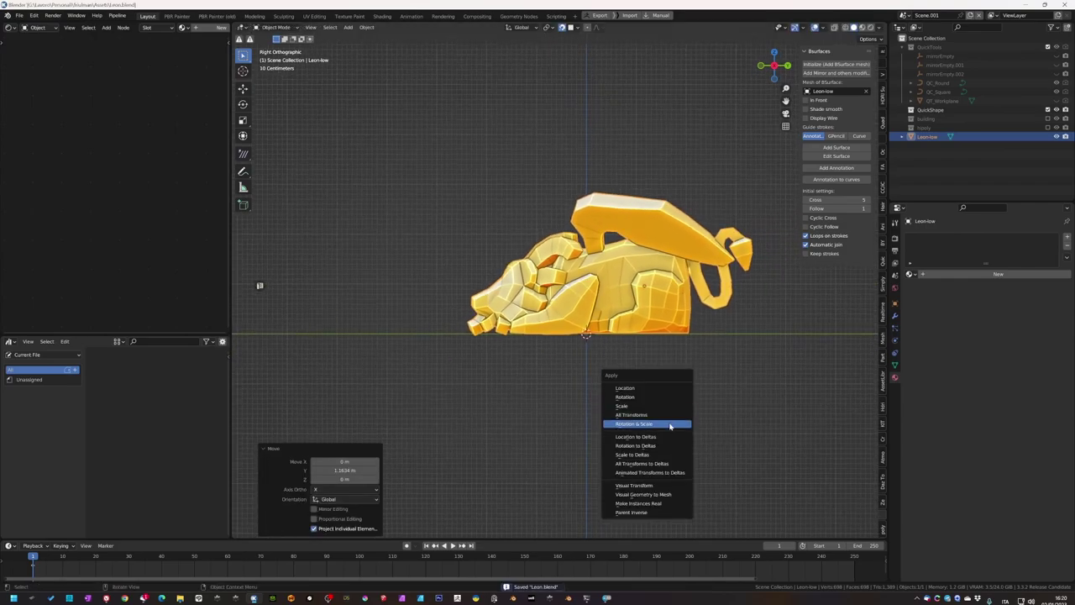
{"action": "left_click", "coordinate": [647, 423]}
{"action": "mouse_move", "coordinate": [647, 423]}
{"action": "middle_mouse_down"}
{"action": "mouse_move", "coordinate": [739, 377]}
{"action": "mouse_move", "coordinate": [735, 357]}
{"action": "mouse_move", "coordinate": [792, 355]}
{"action": "mouse_move", "coordinate": [660, 473]}
{"action": "mouse_move", "coordinate": [609, 386]}
{"action": "middle_mouse_up"}
{"action": "key", "text": "Tab"}
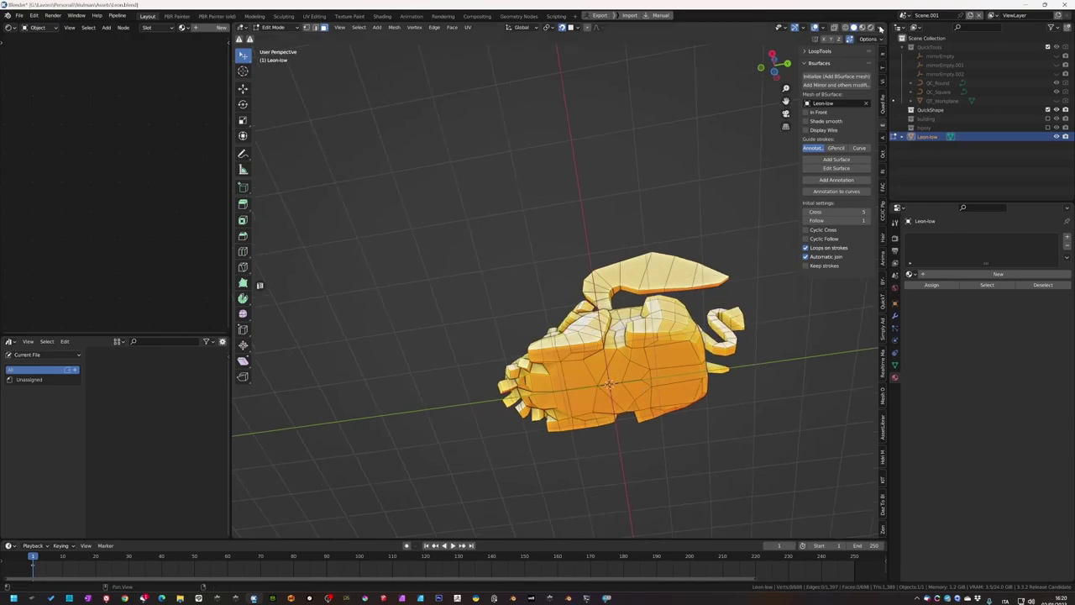
- Shade the viewport with a white-brown matcap and save the file
{"action": "left_click", "coordinate": [880, 29]}
{"action": "left_click", "coordinate": [870, 84]}
{"action": "left_click", "coordinate": [793, 177]}
{"action": "mouse_move", "coordinate": [672, 302]}
{"action": "middle_mouse_down"}
{"action": "mouse_move", "coordinate": [631, 329]}
{"action": "mouse_move", "coordinate": [731, 185]}
{"action": "middle_mouse_up"}
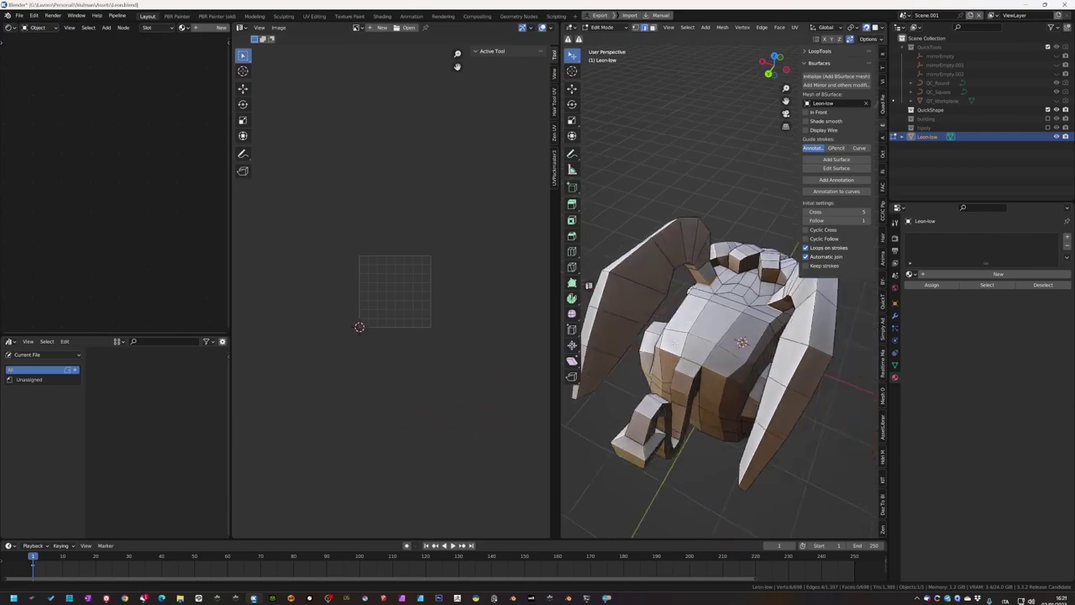
{"action": "middle_click_drag", "start_coordinate": [538, 413], "coordinate": [523, 389]}
{"action": "key", "text": "ctrl+s"}
- In the UV Editing workspace, frame the mesh and set shortest-path picking to Tag Seam
{"action": "middle_click_drag", "start_coordinate": [653, 396], "coordinate": [756, 251]}
{"action": "left_click", "coordinate": [874, 40]}
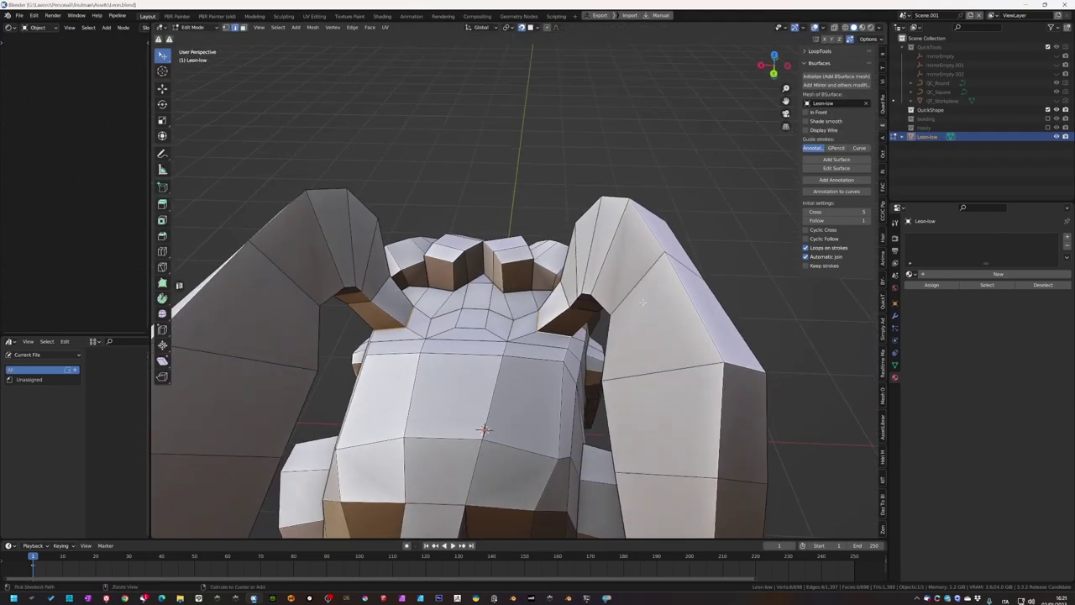
{"action": "left_click", "coordinate": [314, 16]}
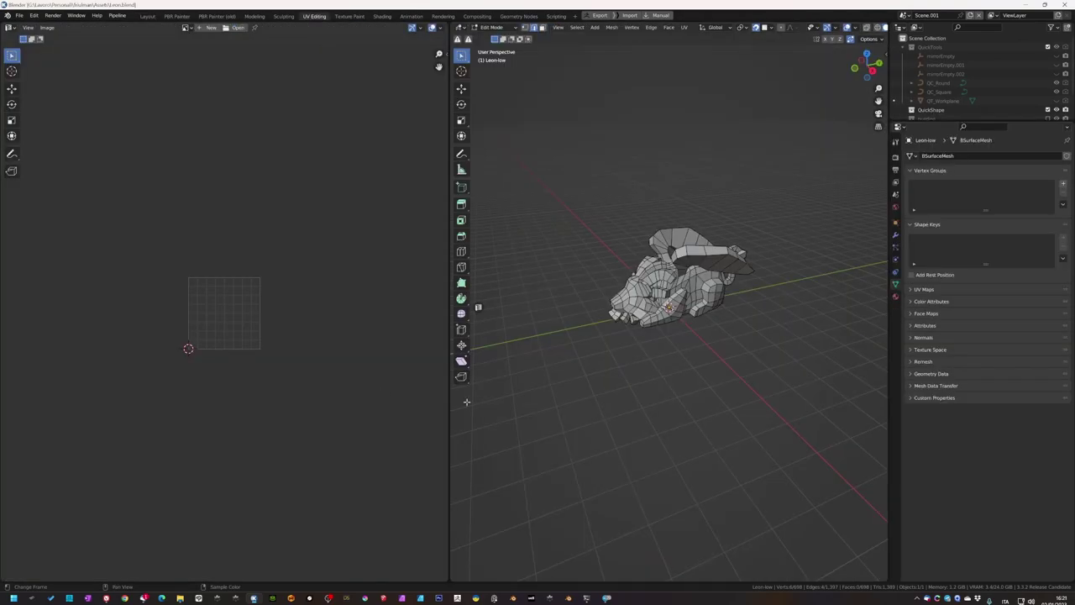
{"action": "key", "text": "KP_Decimal"}
{"action": "middle_click_drag", "start_coordinate": [688, 252], "coordinate": [688, 307]}
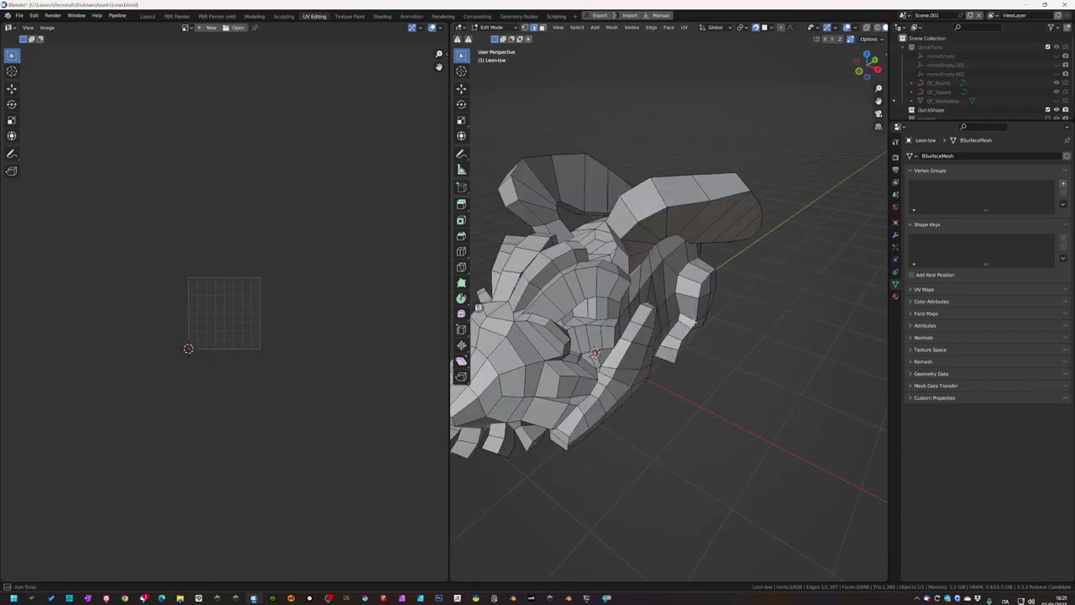
{"action": "scroll", "coordinate": [687, 306], "scroll_direction": "up", "scroll_amount": 3}
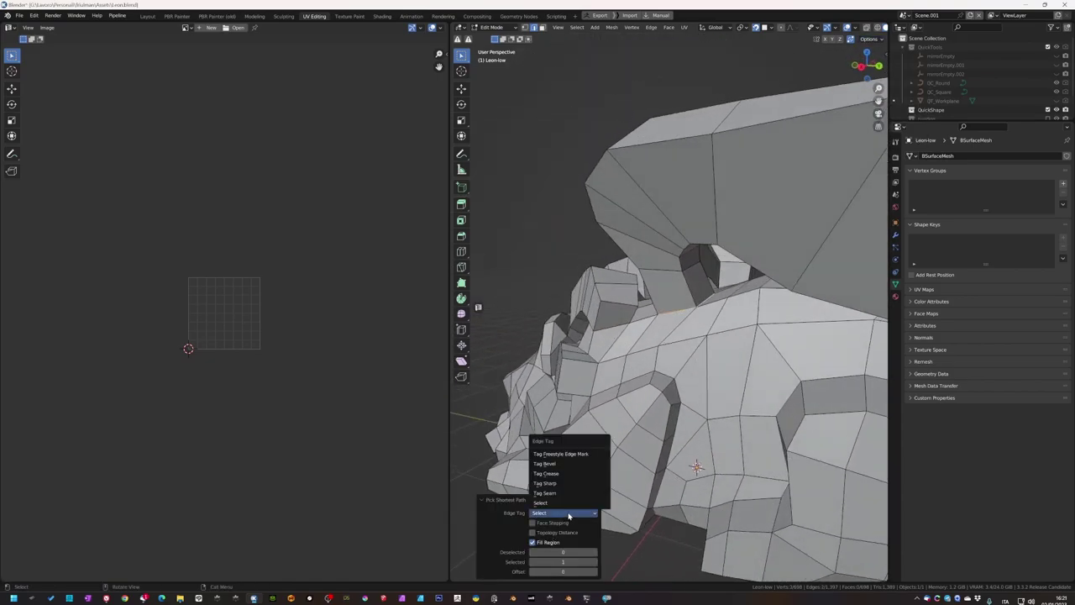
{"action": "left_click", "coordinate": [570, 493]}
{"action": "mouse_move", "coordinate": [569, 497]}
{"action": "middle_mouse_down"}
{"action": "mouse_move", "coordinate": [622, 388]}
{"action": "mouse_move", "coordinate": [629, 461]}
{"action": "middle_mouse_up"}
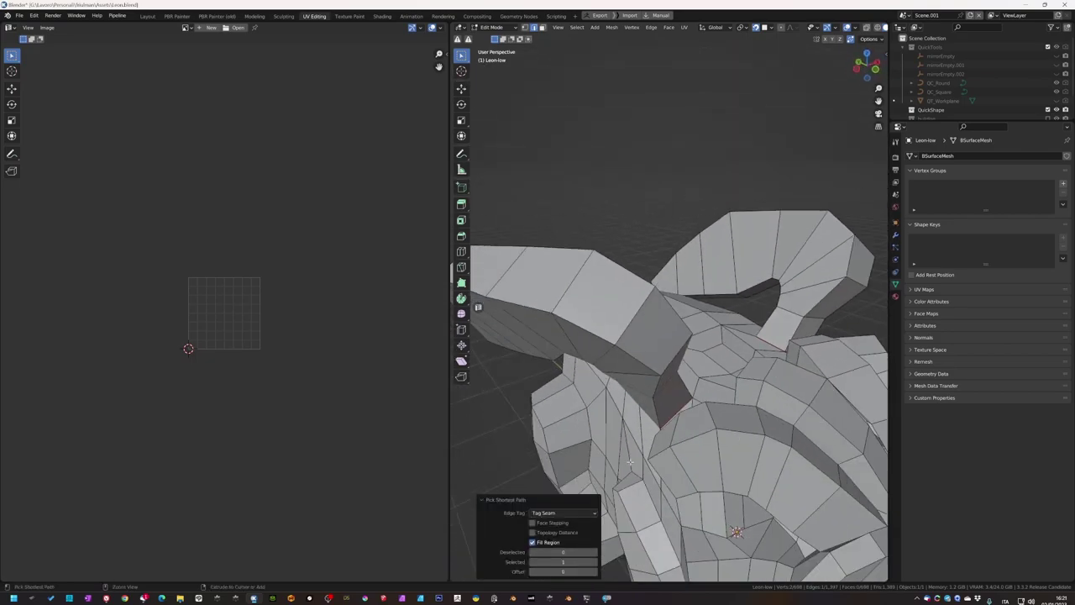
- Clear the selection and tag seam paths around the lion's flat piece
{"action": "key", "text": "alt+a"}
{"action": "middle_click_drag", "start_coordinate": [699, 429], "coordinate": [660, 311]}
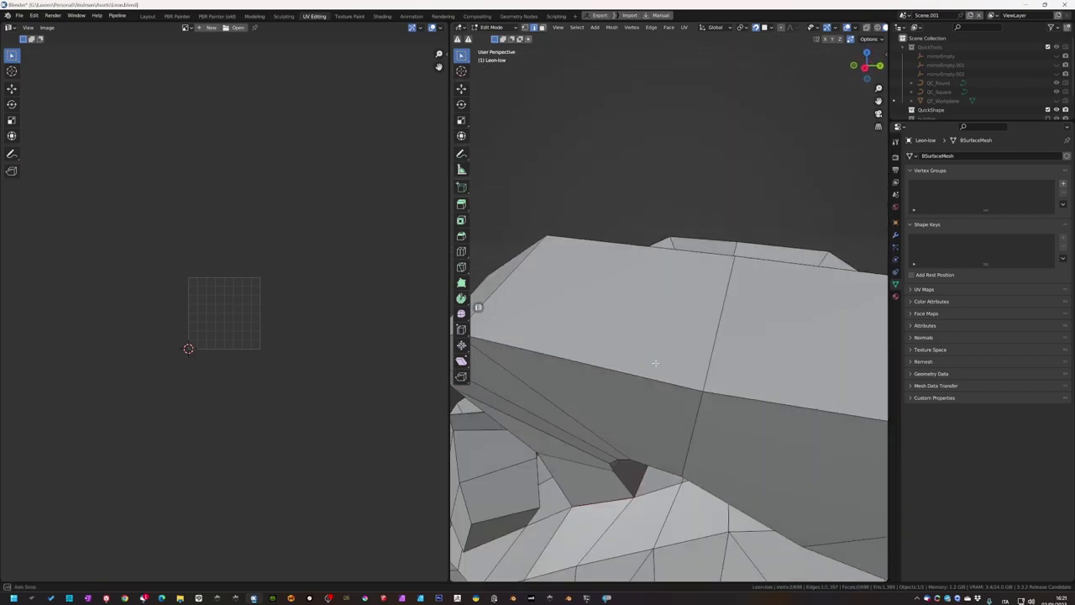
{"action": "left_click", "coordinate": [740, 310], "text": "ctrl"}
{"action": "scroll", "coordinate": [741, 311], "scroll_direction": "up", "scroll_amount": 3}
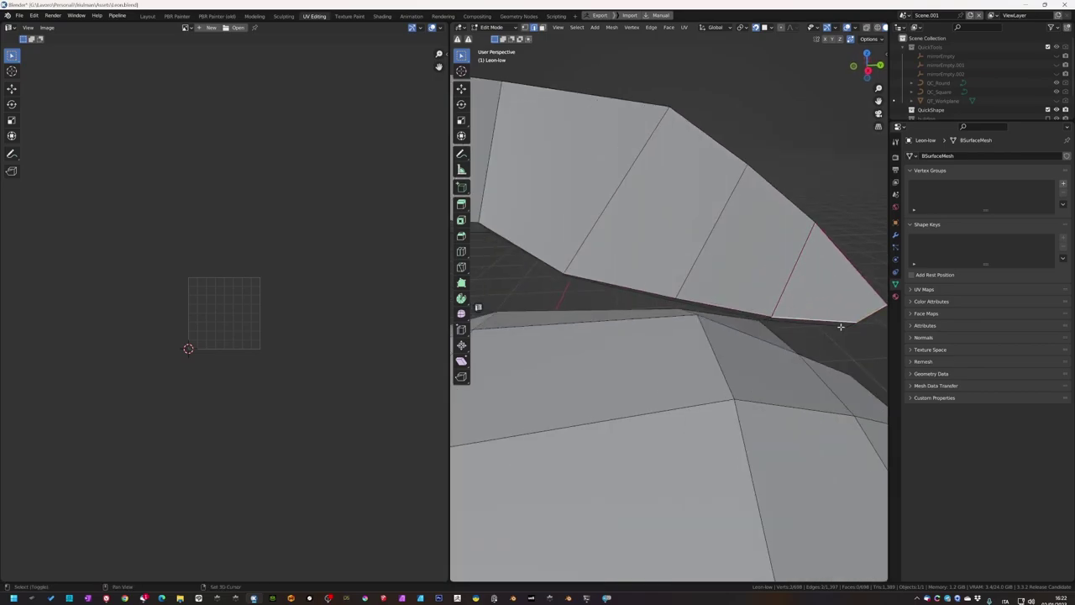
{"action": "mouse_move", "coordinate": [768, 324]}
{"action": "middle_mouse_down"}
{"action": "mouse_move", "coordinate": [617, 305]}
{"action": "mouse_move", "coordinate": [643, 307]}
{"action": "middle_mouse_up"}
{"action": "scroll", "coordinate": [617, 305], "scroll_direction": "down", "scroll_amount": 4}
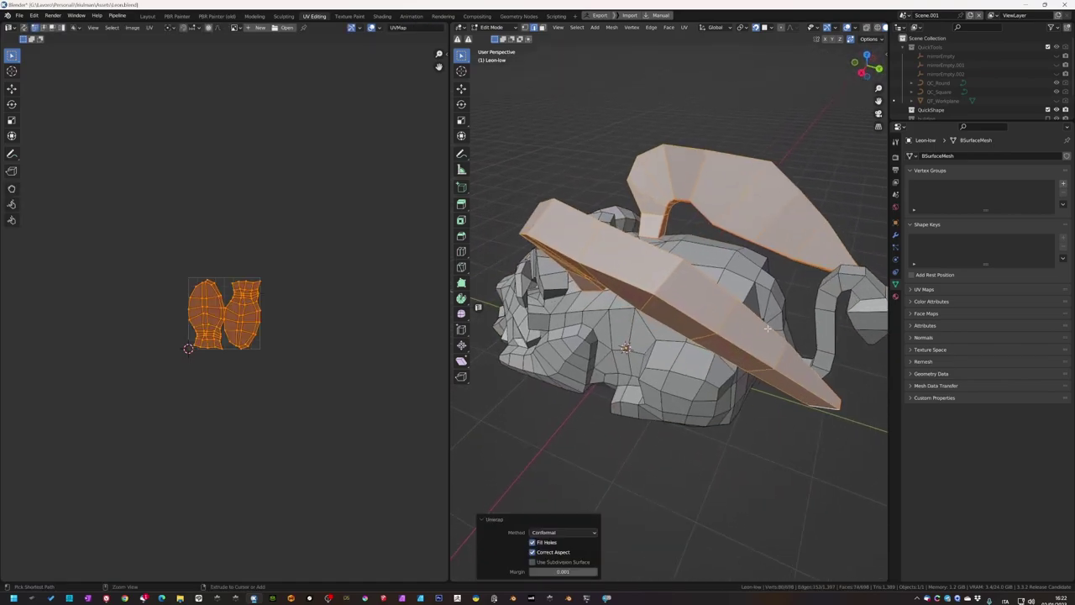
{"action": "left_click", "coordinate": [680, 274], "text": "ctrl"}
{"action": "mouse_move", "coordinate": [680, 274]}
{"action": "middle_mouse_down"}
{"action": "mouse_move", "coordinate": [776, 294]}
{"action": "mouse_move", "coordinate": [663, 392]}
{"action": "middle_mouse_up"}
{"action": "scroll", "coordinate": [722, 286], "scroll_direction": "up", "scroll_amount": 3}
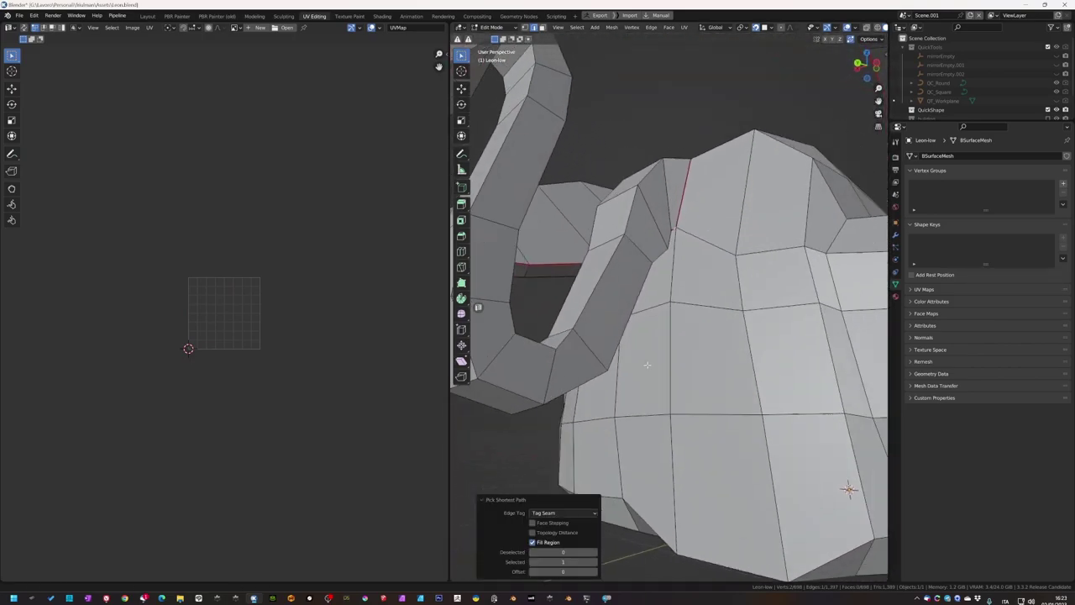
{"action": "middle_click_drag", "start_coordinate": [664, 391], "coordinate": [587, 370]}
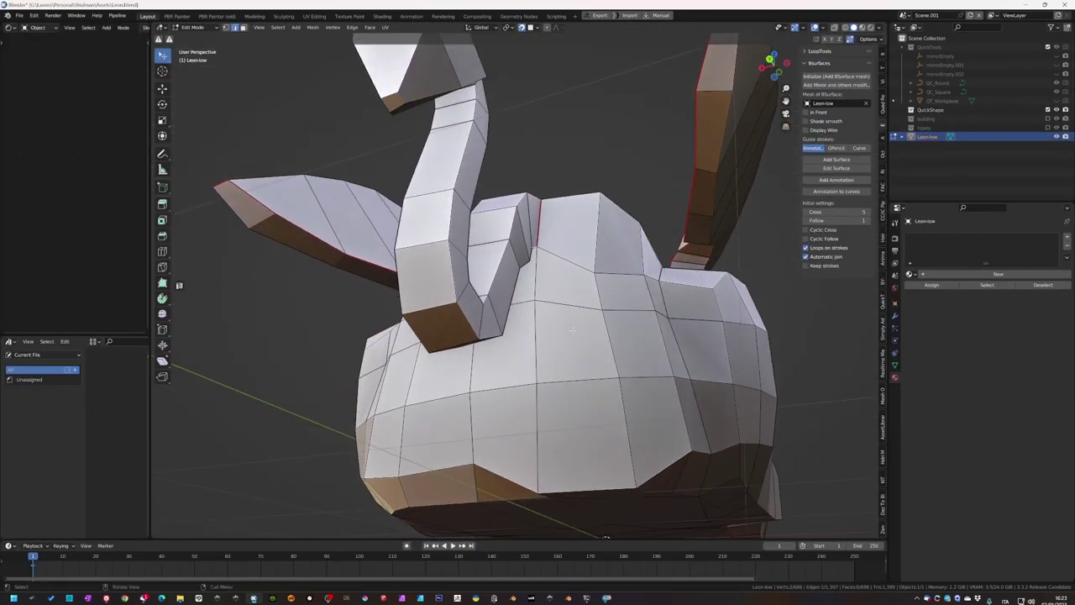
- Turn on X-ray, switch to Right Orthographic view and nudge a vertex of the curled loop
{"action": "key", "text": "alt+z"}
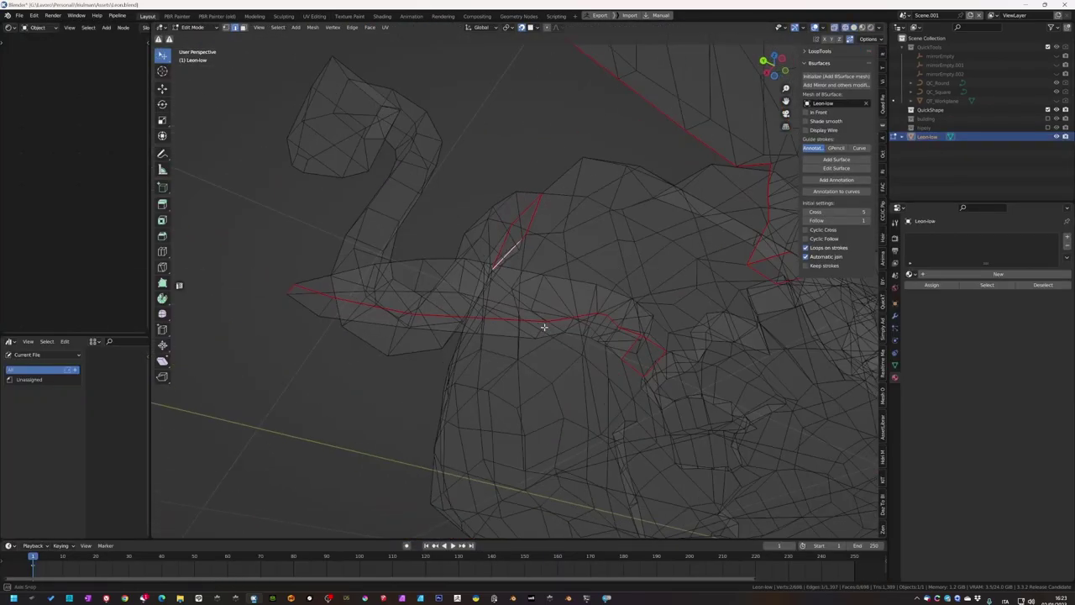
{"action": "mouse_move", "coordinate": [540, 324]}
{"action": "middle_mouse_down"}
{"action": "mouse_move", "coordinate": [566, 277]}
{"action": "mouse_move", "coordinate": [558, 327]}
{"action": "mouse_move", "coordinate": [598, 315]}
{"action": "middle_mouse_up"}
{"action": "key", "text": "KP_3"}
{"action": "left_click_drag", "start_coordinate": [588, 277], "coordinate": [532, 211]}
{"action": "scroll", "coordinate": [515, 232], "scroll_direction": "up", "scroll_amount": 2}
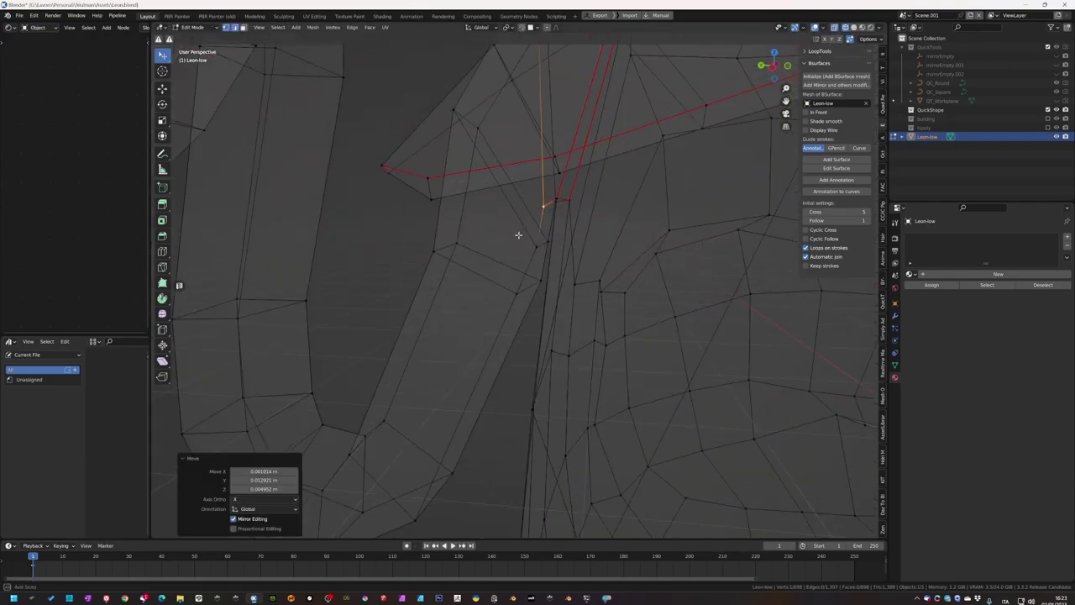
{"action": "scroll", "coordinate": [533, 218], "scroll_direction": "up", "scroll_amount": 2}
{"action": "scroll", "coordinate": [544, 211], "scroll_direction": "up", "scroll_amount": 2}
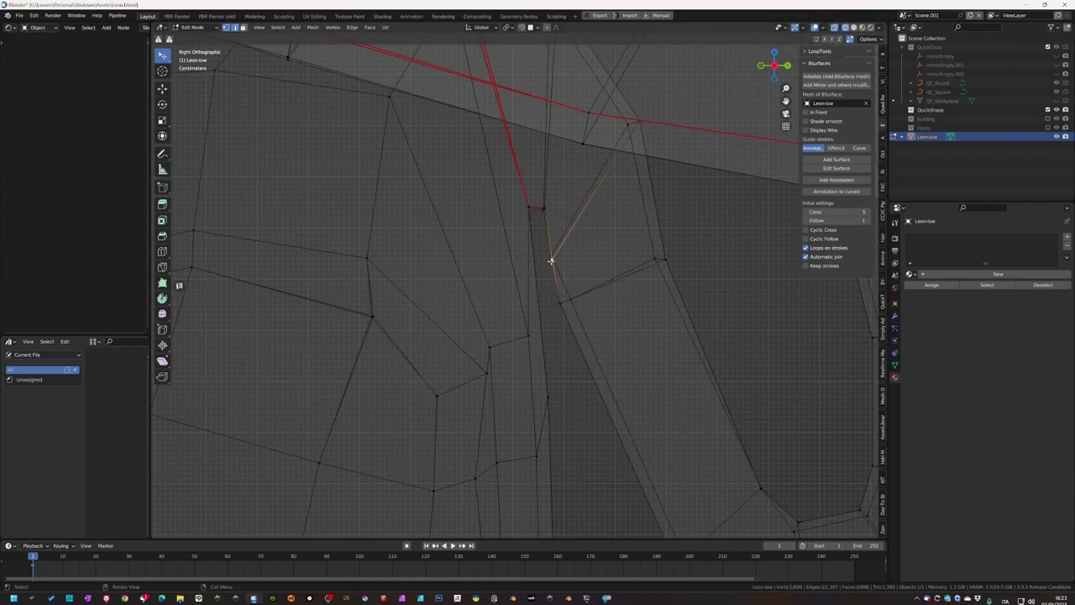
{"action": "scroll", "coordinate": [711, 323], "scroll_direction": "down", "scroll_amount": 3}
- Nudge two more curled-loop vertices from the right side view, then return to perspective
{"action": "left_click_drag", "start_coordinate": [519, 257], "coordinate": [522, 256]}
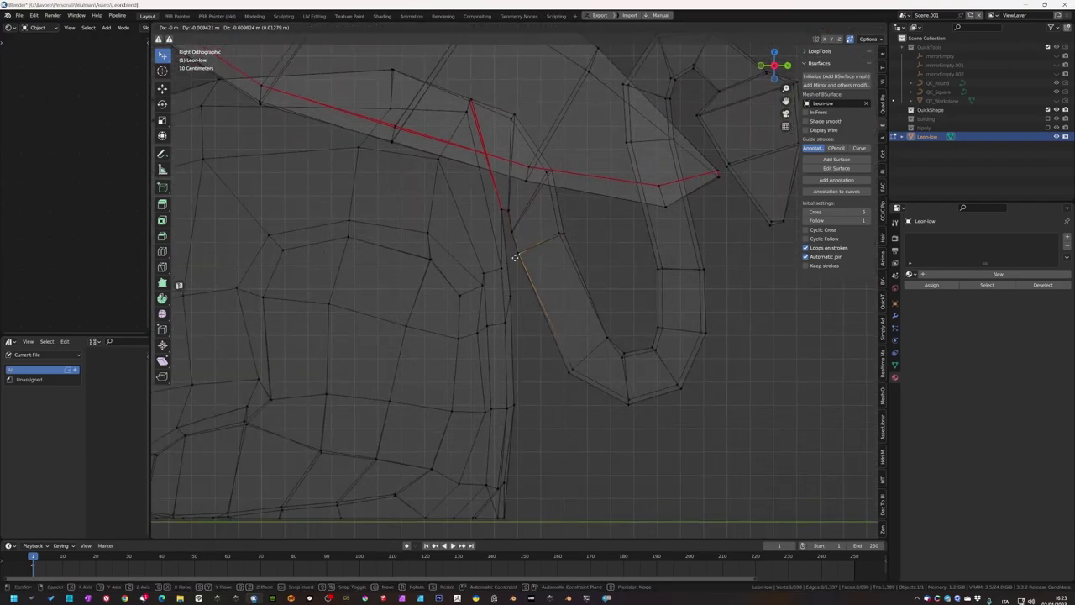
{"action": "middle_click_drag", "start_coordinate": [569, 370], "coordinate": [616, 400]}
{"action": "key", "text": "KP_3"}
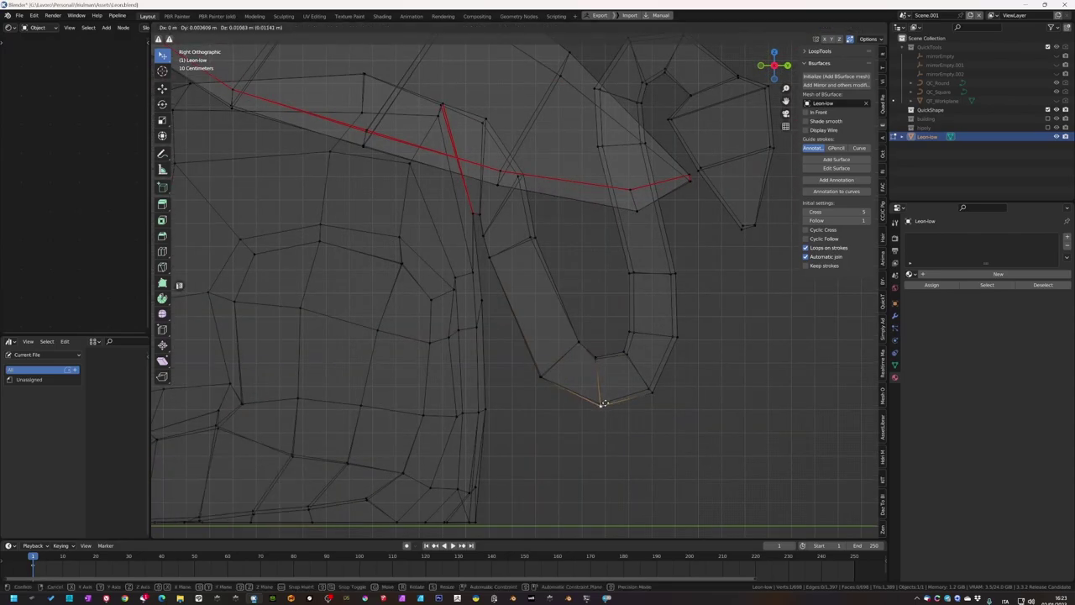
{"action": "left_click_drag", "start_coordinate": [651, 393], "coordinate": [621, 364]}
{"action": "mouse_move", "coordinate": [629, 355]}
{"action": "middle_mouse_down"}
{"action": "mouse_move", "coordinate": [695, 343]}
{"action": "mouse_move", "coordinate": [597, 257]}
{"action": "mouse_move", "coordinate": [650, 408]}
{"action": "mouse_move", "coordinate": [640, 428]}
{"action": "mouse_move", "coordinate": [655, 249]}
{"action": "mouse_move", "coordinate": [588, 319]}
{"action": "middle_mouse_up"}
- In UV Editing, tag a seam along the handle and unwrap the linked handle faces
{"action": "left_click", "coordinate": [314, 16]}
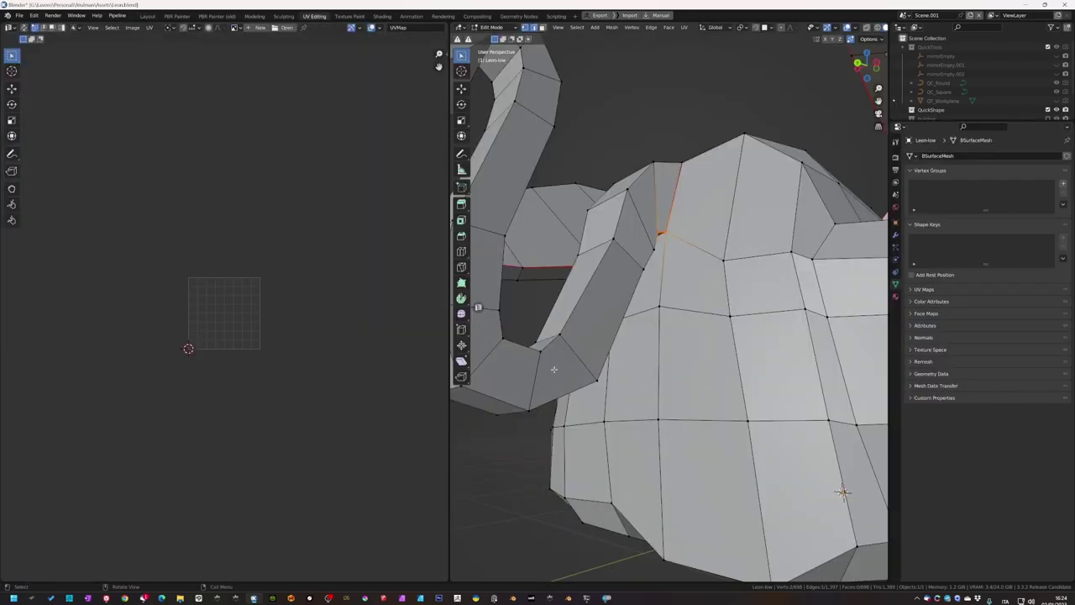
{"action": "left_click", "coordinate": [595, 369], "text": "ctrl"}
{"action": "middle_click_drag", "start_coordinate": [595, 369], "coordinate": [542, 328]}
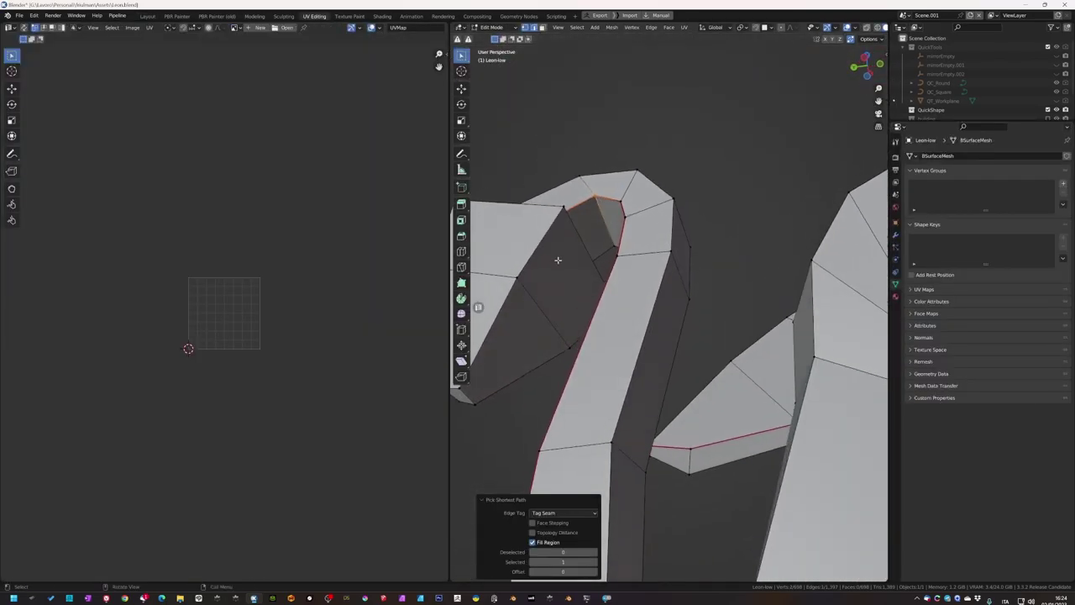
{"action": "scroll", "coordinate": [607, 283], "scroll_direction": "down", "scroll_amount": 3}
{"action": "key", "text": "l"}
{"action": "key", "text": "u"}
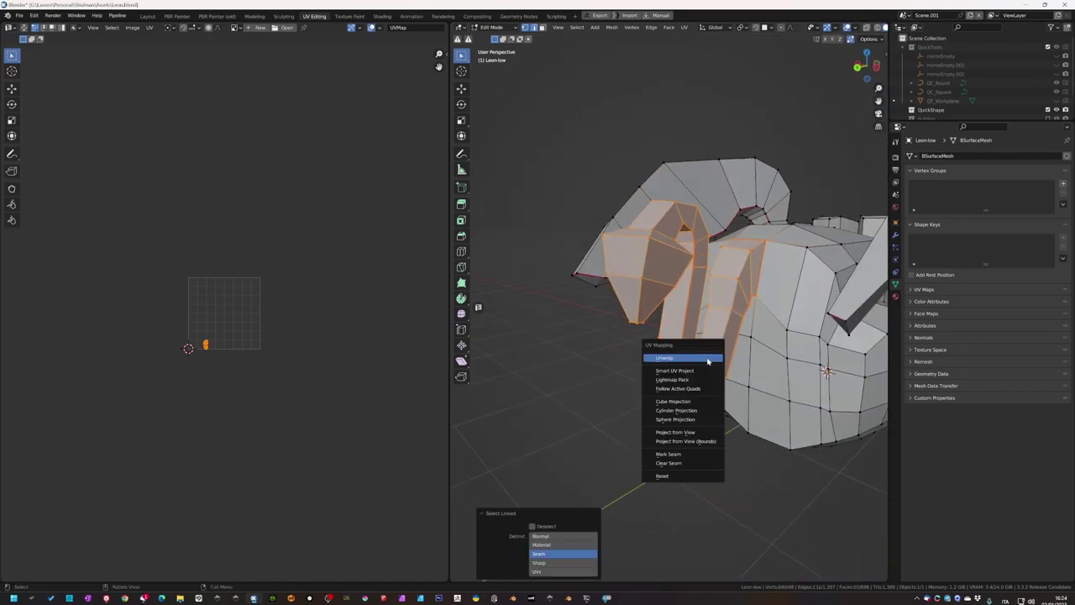
{"action": "left_click", "coordinate": [659, 347]}
- Tag a seam path on the other side and inspect the paw and lower body
{"action": "mouse_move", "coordinate": [659, 348]}
{"action": "middle_mouse_down"}
{"action": "mouse_move", "coordinate": [649, 275]}
{"action": "mouse_move", "coordinate": [708, 248]}
{"action": "middle_mouse_up"}
{"action": "left_click", "coordinate": [708, 248], "text": "ctrl"}
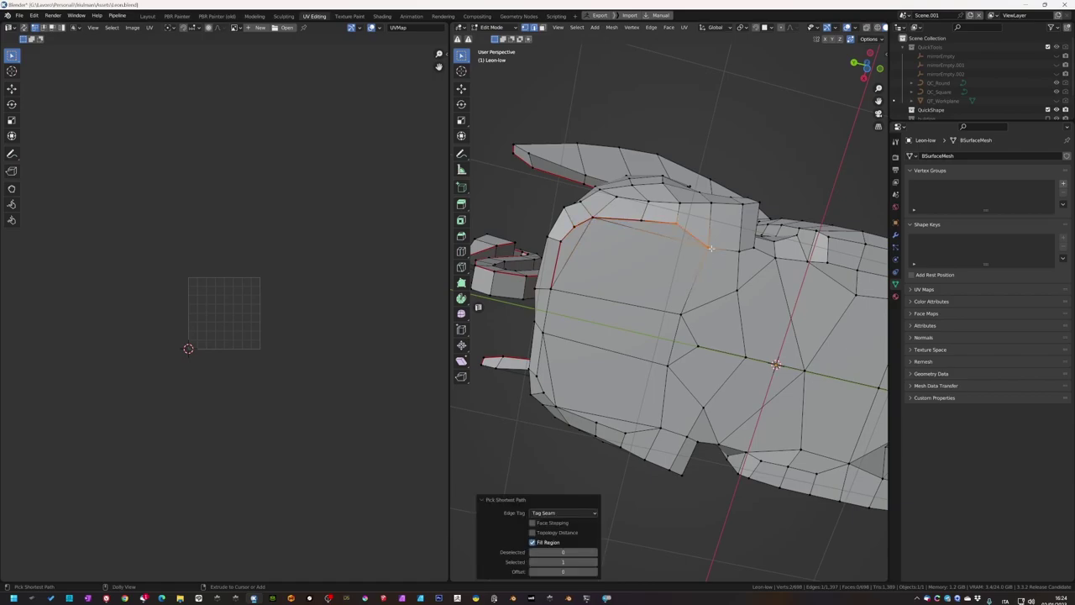
{"action": "middle_click_drag", "start_coordinate": [709, 248], "coordinate": [680, 249]}
{"action": "middle_click_drag", "start_coordinate": [782, 269], "coordinate": [689, 238]}
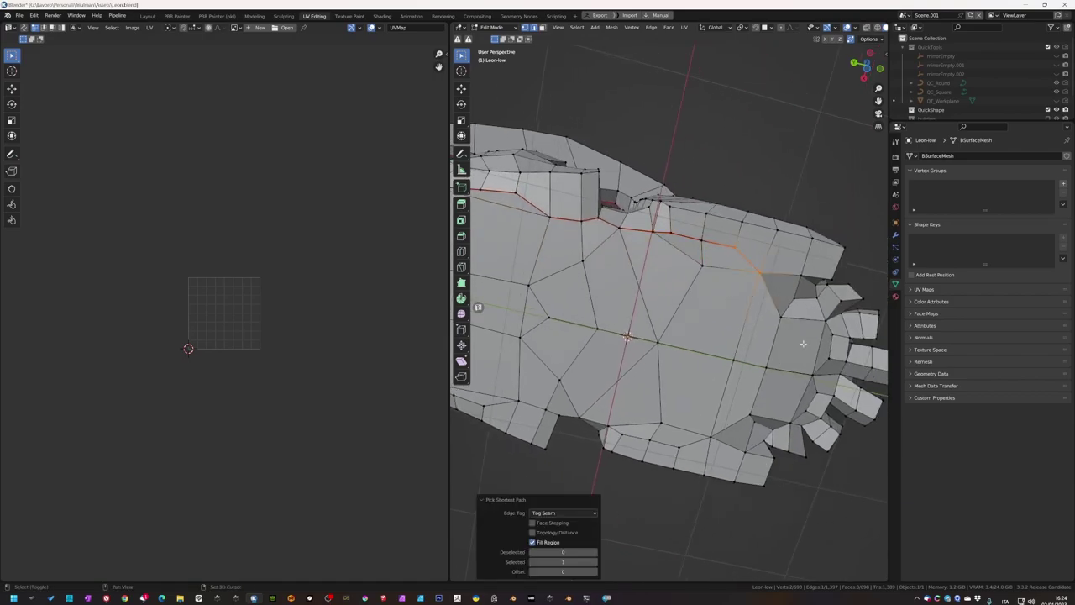
{"action": "mouse_move", "coordinate": [802, 342]}
{"action": "middle_mouse_down"}
{"action": "mouse_move", "coordinate": [677, 198]}
{"action": "mouse_move", "coordinate": [757, 205]}
{"action": "middle_mouse_up"}
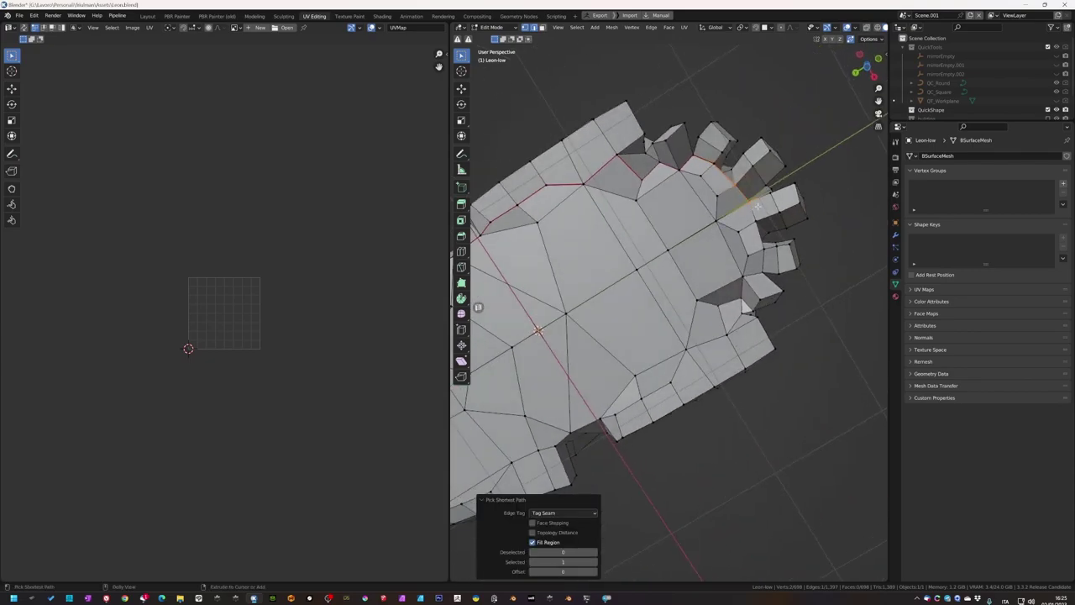
{"action": "mouse_move", "coordinate": [739, 322]}
{"action": "middle_mouse_down"}
{"action": "mouse_move", "coordinate": [713, 317]}
{"action": "mouse_move", "coordinate": [744, 183]}
{"action": "middle_mouse_up"}
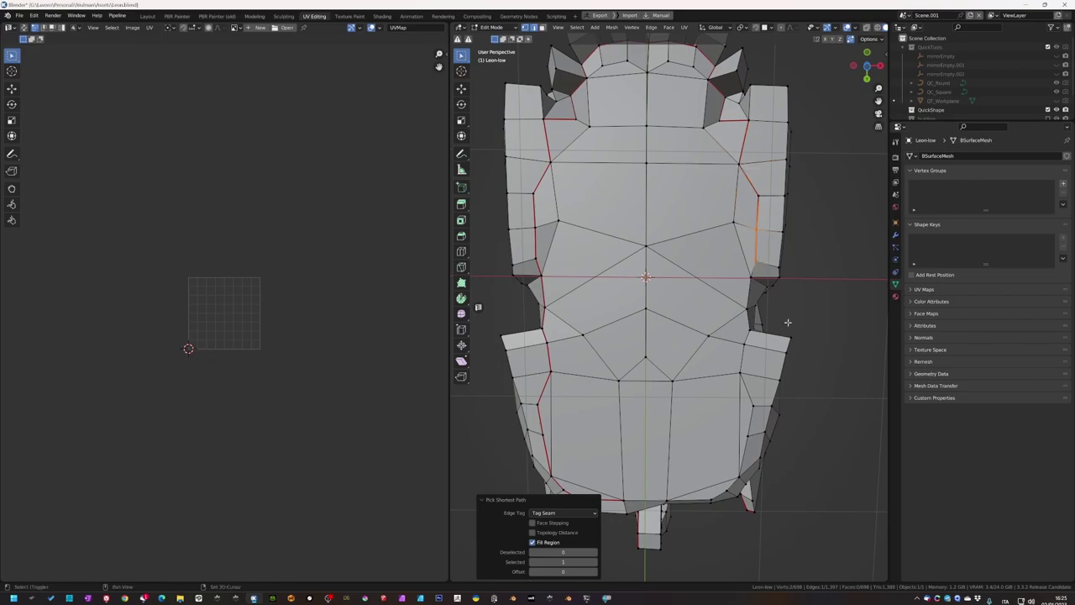
{"action": "middle_click_drag", "start_coordinate": [787, 322], "coordinate": [742, 224], "text": "shift"}
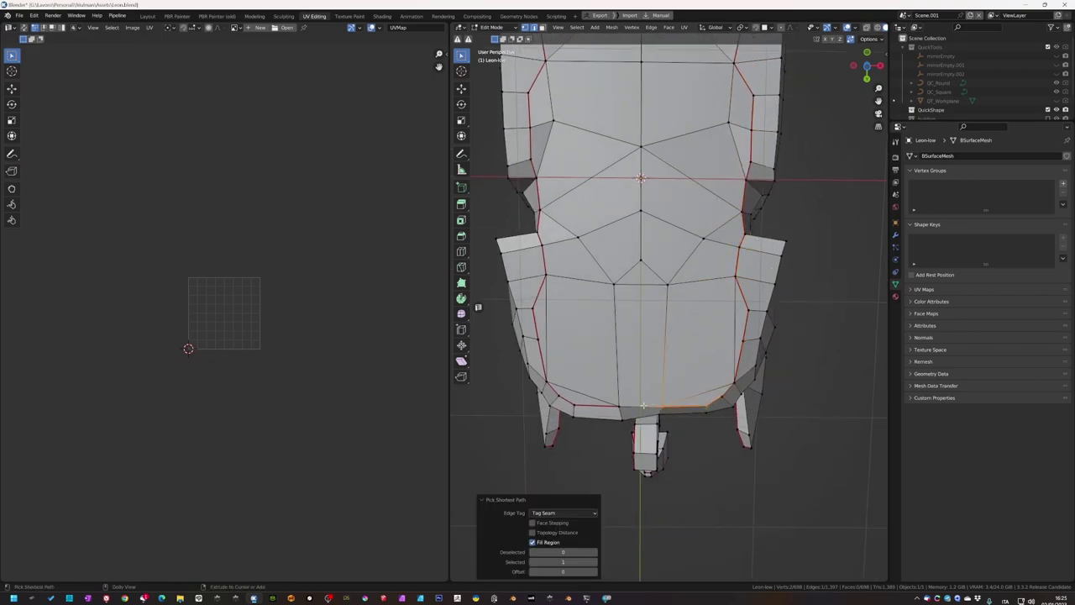
{"action": "mouse_move", "coordinate": [679, 381]}
{"action": "middle_mouse_down"}
{"action": "mouse_move", "coordinate": [616, 379]}
{"action": "mouse_move", "coordinate": [677, 382]}
{"action": "middle_mouse_up"}
- Save the file and unwrap the selected underside faces
{"action": "key", "text": "ctrl+s"}
{"action": "key", "text": "u"}
{"action": "left_click", "coordinate": [677, 387]}
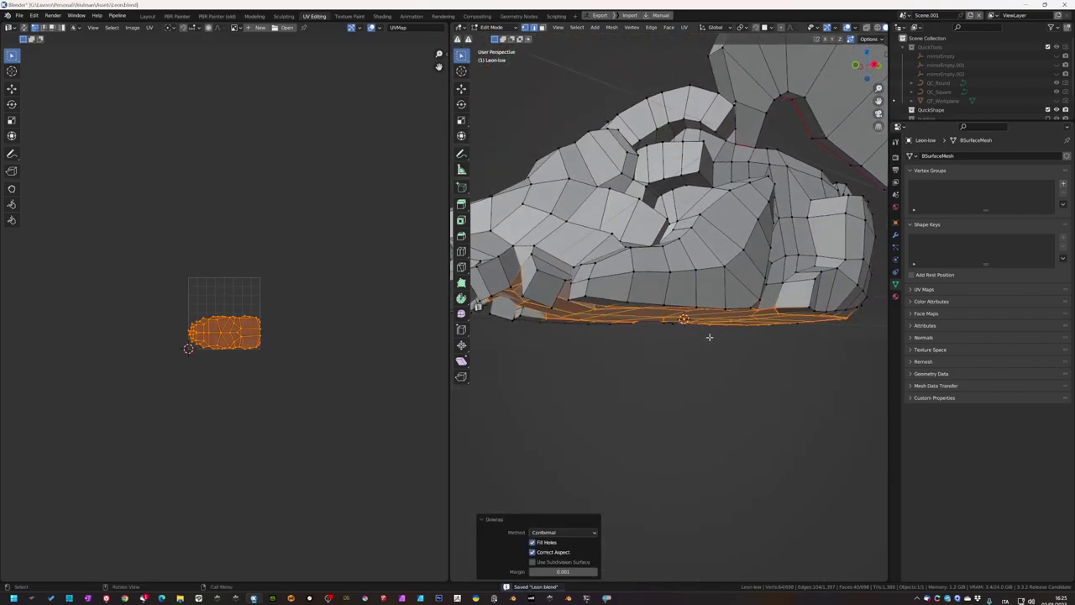
{"action": "mouse_move", "coordinate": [708, 336]}
{"action": "middle_mouse_down"}
{"action": "mouse_move", "coordinate": [685, 400]}
{"action": "mouse_move", "coordinate": [739, 352]}
{"action": "mouse_move", "coordinate": [754, 298]}
{"action": "mouse_move", "coordinate": [732, 254]}
{"action": "mouse_move", "coordinate": [758, 345]}
{"action": "mouse_move", "coordinate": [738, 408]}
{"action": "middle_mouse_up"}
- Tag new seam paths along the lower mesh and check the resulting linked island
{"action": "left_click", "coordinate": [762, 322], "text": "ctrl"}
{"action": "left_click", "coordinate": [732, 253], "text": "ctrl"}
{"action": "left_click", "coordinate": [759, 344], "text": "ctrl"}
{"action": "mouse_move", "coordinate": [772, 348]}
{"action": "middle_mouse_down"}
{"action": "mouse_move", "coordinate": [768, 385]}
{"action": "mouse_move", "coordinate": [806, 354]}
{"action": "mouse_move", "coordinate": [739, 361]}
{"action": "middle_mouse_up"}
{"action": "left_click", "coordinate": [768, 385]}
{"action": "key", "text": "l"}
{"action": "key", "text": "alt+a"}
- Select an edge loop from a new view angle, then undo the selection
{"action": "key", "text": "grave"}
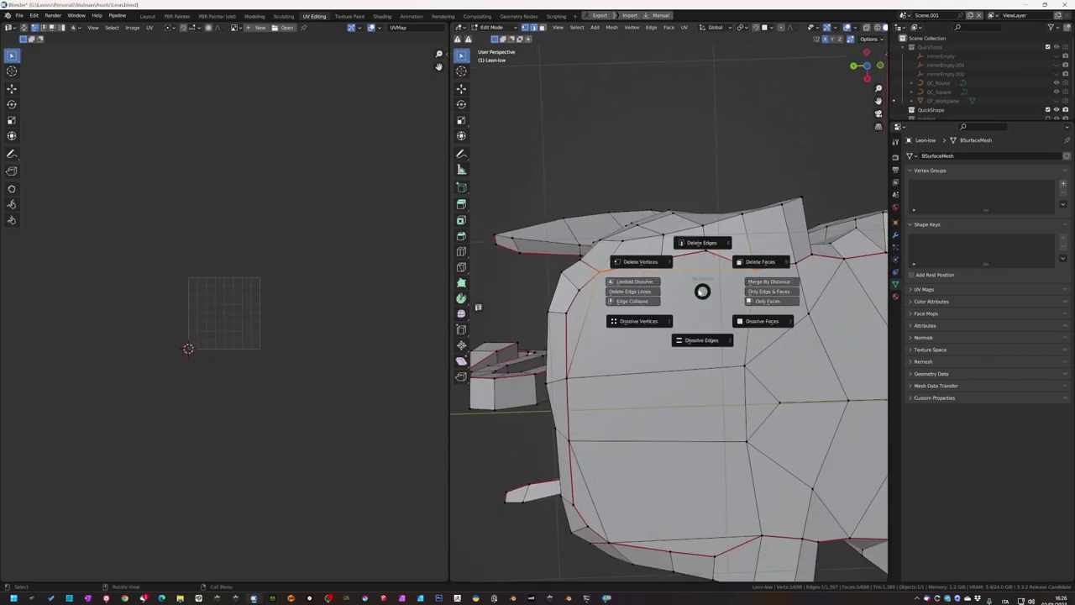
{"action": "mouse_move", "coordinate": [705, 290]}
{"action": "middle_mouse_down"}
{"action": "mouse_move", "coordinate": [720, 327]}
{"action": "mouse_move", "coordinate": [693, 368]}
{"action": "middle_mouse_up"}
{"action": "left_click", "coordinate": [693, 367], "text": "alt"}
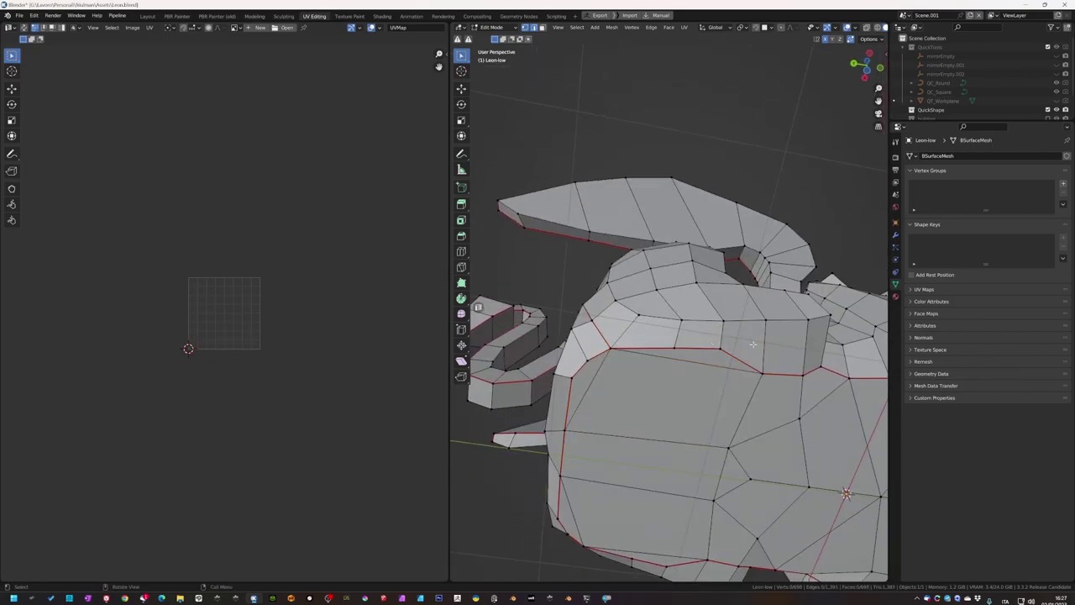
{"action": "mouse_move", "coordinate": [767, 375]}
{"action": "middle_mouse_down"}
{"action": "mouse_move", "coordinate": [756, 472]}
{"action": "mouse_move", "coordinate": [702, 375]}
{"action": "middle_mouse_up"}
{"action": "key", "text": "ctrl+z"}
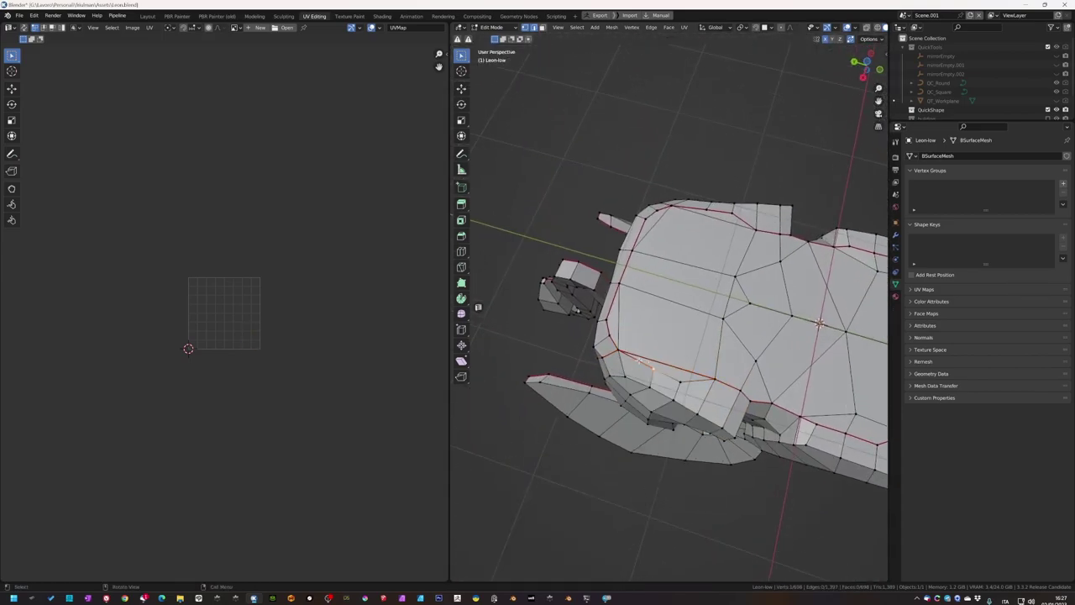
- Mark seams on the selected faces, clear the selection and save Leon.blend
{"action": "middle_click_drag", "start_coordinate": [637, 364], "coordinate": [679, 318]}
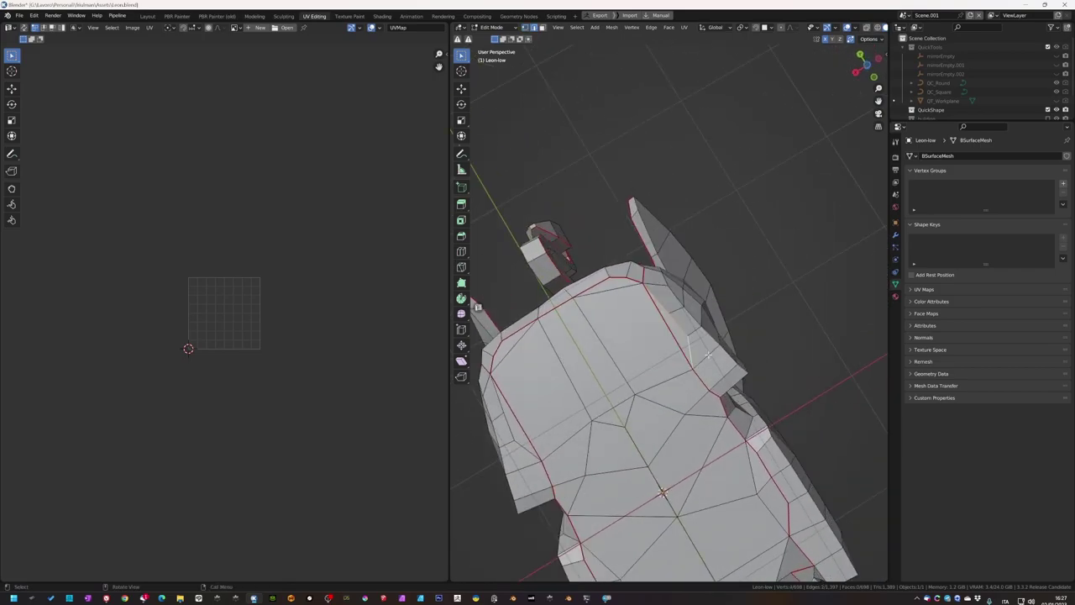
{"action": "middle_click_drag", "start_coordinate": [711, 355], "coordinate": [598, 425]}
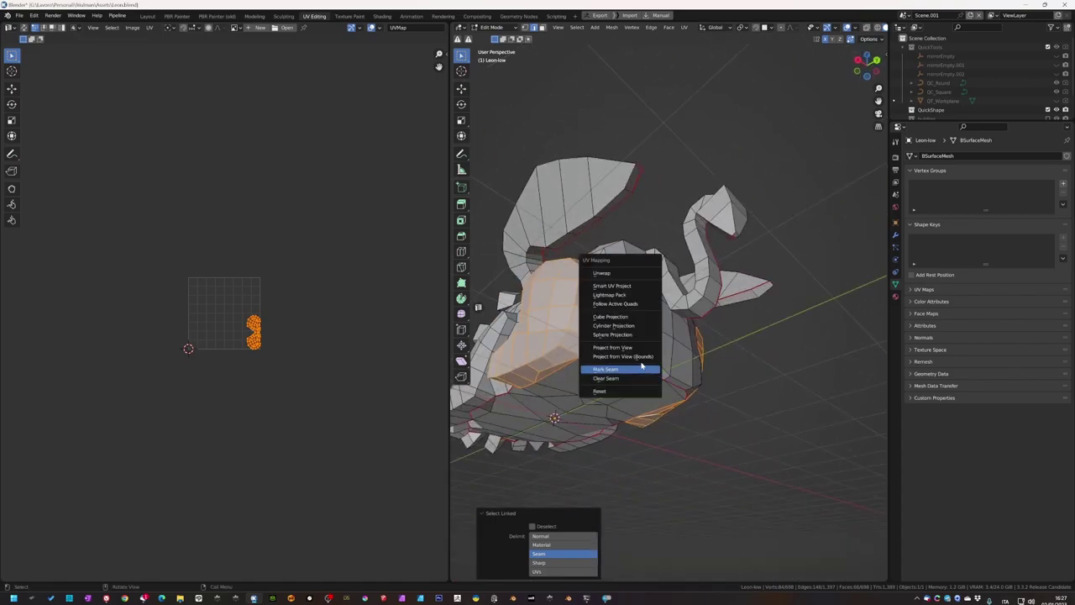
{"action": "left_click", "coordinate": [642, 364]}
{"action": "mouse_move", "coordinate": [641, 364]}
{"action": "middle_mouse_down"}
{"action": "mouse_move", "coordinate": [680, 374]}
{"action": "mouse_move", "coordinate": [658, 360]}
{"action": "mouse_move", "coordinate": [704, 314]}
{"action": "middle_mouse_up"}
{"action": "key", "text": "alt+a"}
{"action": "key", "text": "ctrl+s"}
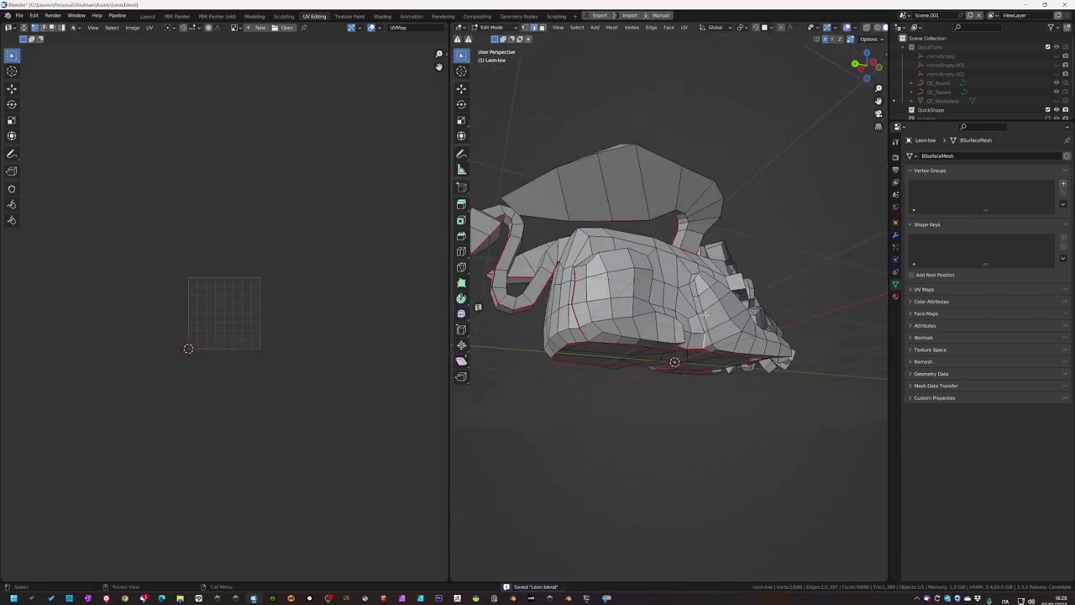
- Remove a wrongly tagged seam near the red-seamed opening
{"action": "mouse_move", "coordinate": [693, 277]}
{"action": "middle_mouse_down"}
{"action": "mouse_move", "coordinate": [752, 346]}
{"action": "mouse_move", "coordinate": [720, 321]}
{"action": "middle_mouse_up"}
{"action": "scroll", "coordinate": [766, 358], "scroll_direction": "up", "scroll_amount": 3}
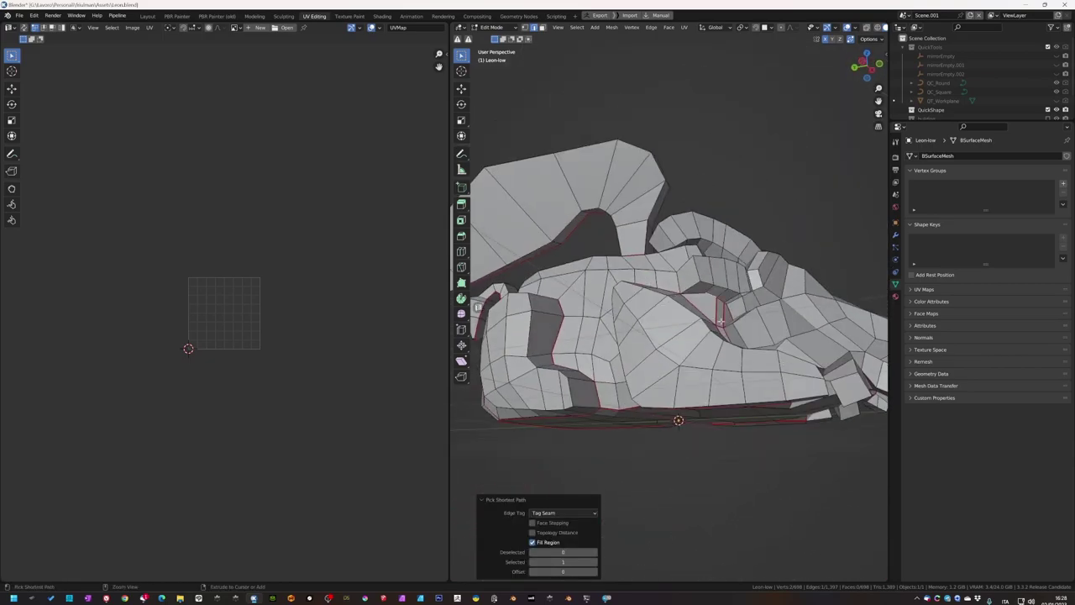
{"action": "middle_click_drag", "start_coordinate": [676, 283], "coordinate": [670, 333]}
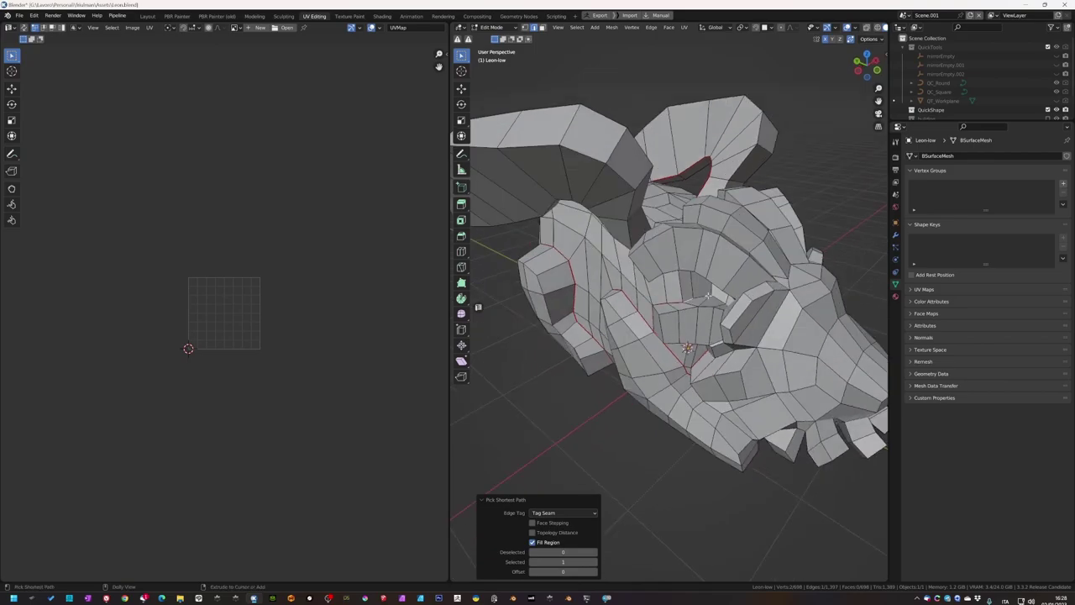
{"action": "mouse_move", "coordinate": [707, 294]}
{"action": "middle_mouse_down"}
{"action": "mouse_move", "coordinate": [571, 288]}
{"action": "mouse_move", "coordinate": [530, 298]}
{"action": "middle_mouse_up"}
{"action": "scroll", "coordinate": [710, 295], "scroll_direction": "up", "scroll_amount": 2}
{"action": "scroll", "coordinate": [713, 295], "scroll_direction": "up", "scroll_amount": 3}
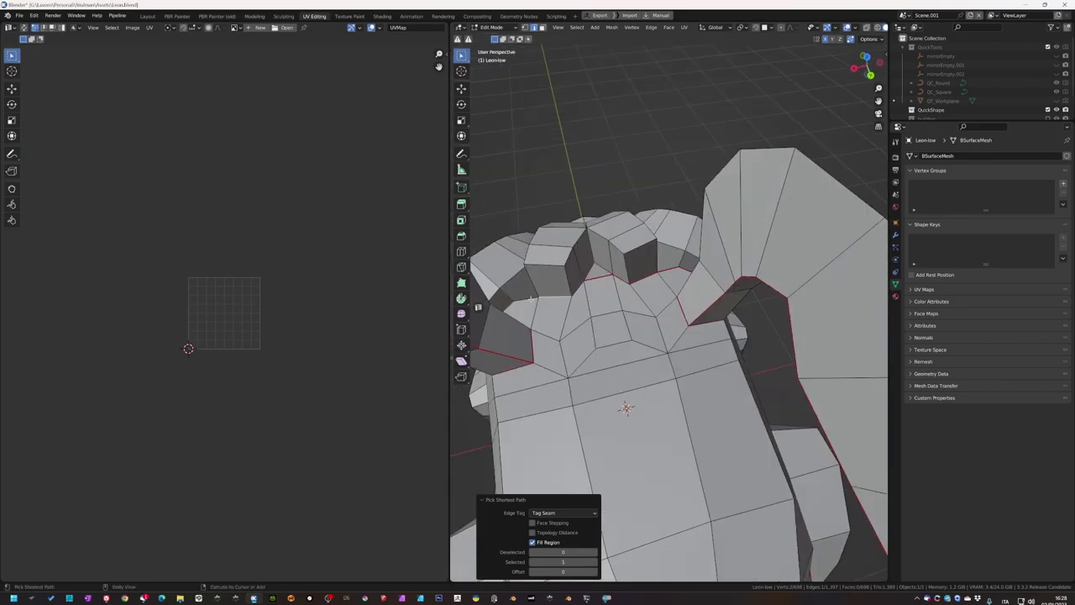
{"action": "left_click", "coordinate": [577, 385]}
{"action": "mouse_move", "coordinate": [577, 385]}
{"action": "middle_mouse_down"}
{"action": "mouse_move", "coordinate": [502, 313]}
{"action": "mouse_move", "coordinate": [594, 298]}
{"action": "mouse_move", "coordinate": [701, 334]}
{"action": "mouse_move", "coordinate": [700, 361]}
{"action": "mouse_move", "coordinate": [761, 370]}
{"action": "mouse_move", "coordinate": [697, 425]}
{"action": "middle_mouse_up"}
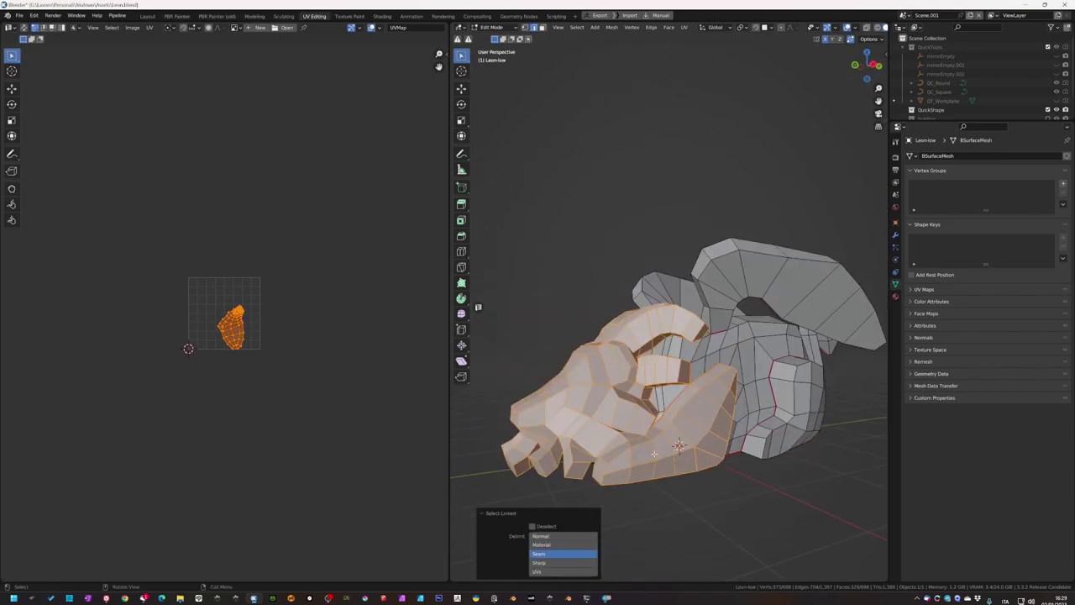
- Tag seams along two shortest edge paths on the side of the head
{"action": "mouse_move", "coordinate": [749, 412]}
{"action": "middle_mouse_down"}
{"action": "mouse_move", "coordinate": [703, 419]}
{"action": "mouse_move", "coordinate": [695, 409]}
{"action": "middle_mouse_up"}
{"action": "left_click", "coordinate": [695, 409], "text": "ctrl+shift"}
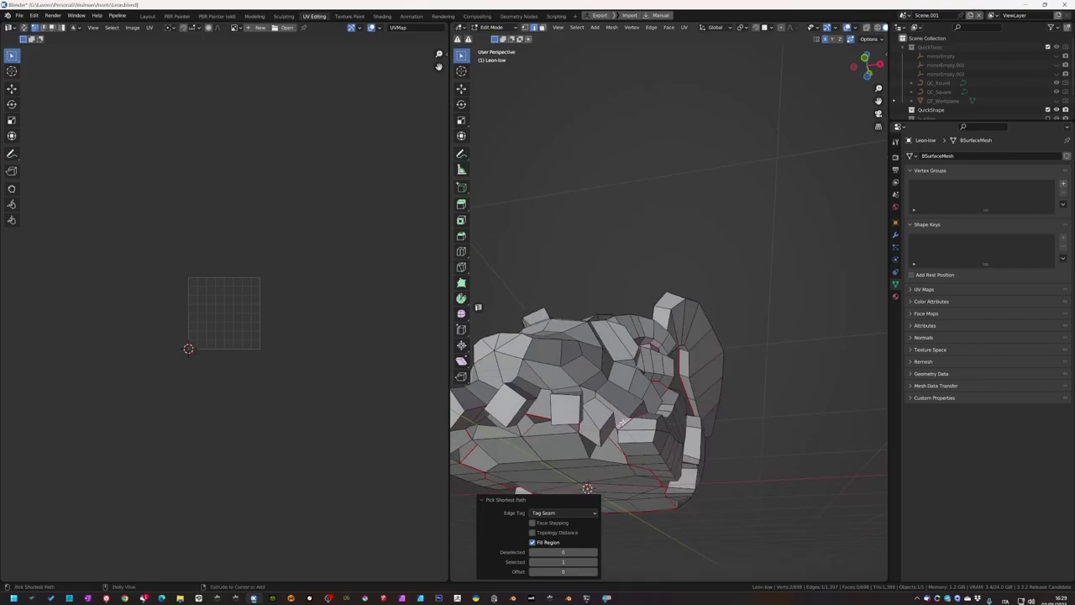
{"action": "middle_click_drag", "start_coordinate": [599, 448], "coordinate": [672, 377]}
{"action": "scroll", "coordinate": [672, 378], "scroll_direction": "up", "scroll_amount": 3}
{"action": "left_click", "coordinate": [671, 378], "text": "ctrl+shift"}
{"action": "scroll", "coordinate": [713, 336], "scroll_direction": "down", "scroll_amount": 3}
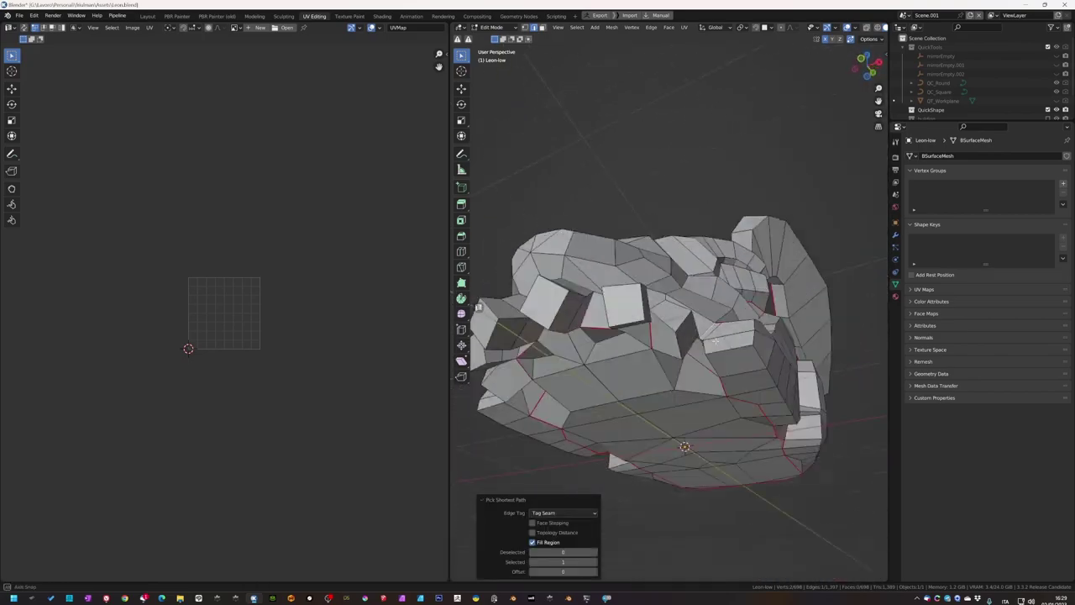
{"action": "scroll", "coordinate": [750, 297], "scroll_direction": "up", "scroll_amount": 4}
{"action": "mouse_move", "coordinate": [750, 298]}
{"action": "middle_mouse_down"}
{"action": "mouse_move", "coordinate": [705, 355]}
{"action": "mouse_move", "coordinate": [785, 389]}
{"action": "mouse_move", "coordinate": [547, 353]}
{"action": "mouse_move", "coordinate": [725, 355]}
{"action": "mouse_move", "coordinate": [686, 415]}
{"action": "middle_mouse_up"}
- Test-unwrap the seam-bounded head piece into two UV islands, then deselect everything
{"action": "key", "text": "l"}
{"action": "key", "text": "u"}
{"action": "left_click", "coordinate": [686, 415]}
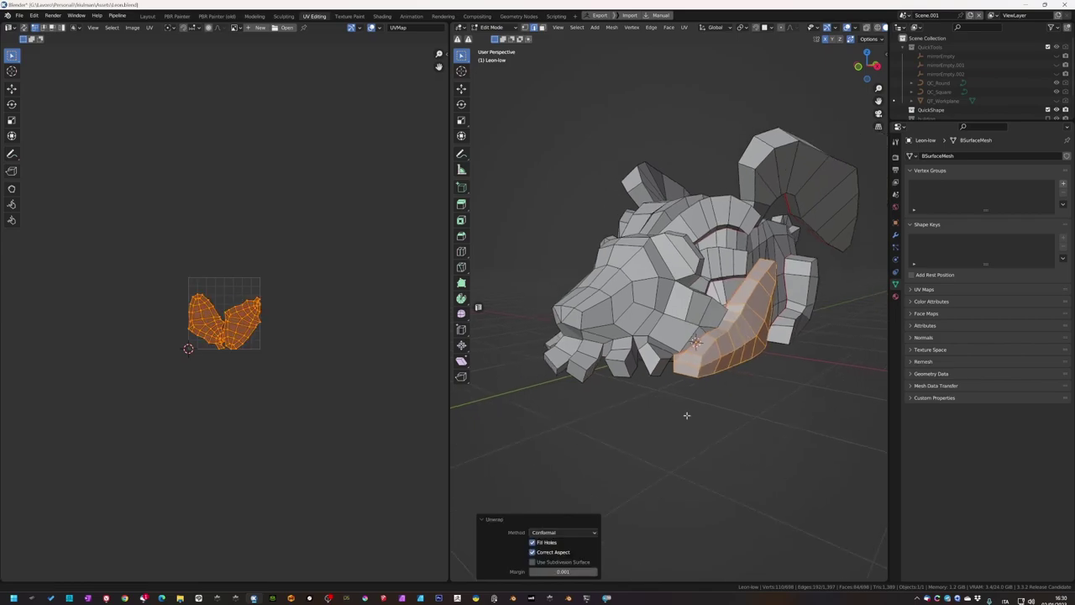
{"action": "mouse_move", "coordinate": [697, 330]}
{"action": "middle_mouse_down"}
{"action": "mouse_move", "coordinate": [601, 274]}
{"action": "mouse_move", "coordinate": [621, 285]}
{"action": "mouse_move", "coordinate": [688, 275]}
{"action": "mouse_move", "coordinate": [695, 256]}
{"action": "mouse_move", "coordinate": [633, 171]}
{"action": "middle_mouse_up"}
{"action": "key", "text": "alt+a"}
- Tag another seam on the head and inspect the tagged seams around the paw
{"action": "left_click", "coordinate": [576, 298], "text": "ctrl"}
{"action": "scroll", "coordinate": [687, 270], "scroll_direction": "down", "scroll_amount": 3}
{"action": "scroll", "coordinate": [633, 171], "scroll_direction": "up", "scroll_amount": 3}
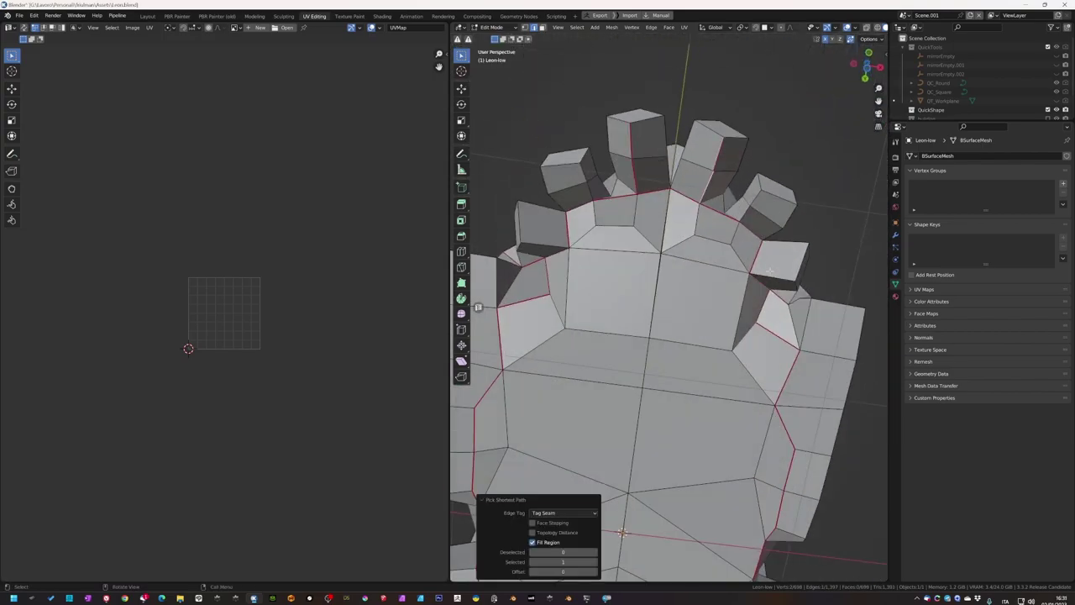
{"action": "middle_click_drag", "start_coordinate": [769, 271], "coordinate": [687, 269]}
{"action": "mouse_move", "coordinate": [753, 286]}
{"action": "middle_mouse_down"}
{"action": "mouse_move", "coordinate": [727, 389]}
{"action": "mouse_move", "coordinate": [581, 200]}
{"action": "middle_mouse_up"}
{"action": "middle_click_drag", "start_coordinate": [702, 186], "coordinate": [649, 180]}
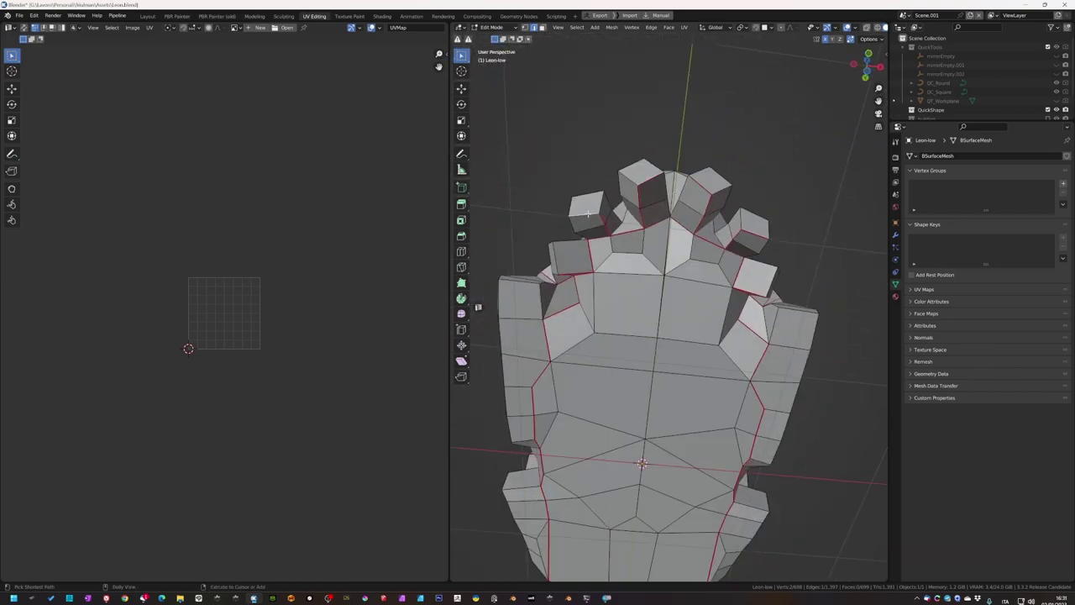
{"action": "mouse_move", "coordinate": [591, 294]}
{"action": "middle_mouse_down"}
{"action": "mouse_move", "coordinate": [589, 323]}
{"action": "mouse_move", "coordinate": [638, 359]}
{"action": "mouse_move", "coordinate": [947, 366]}
{"action": "middle_mouse_up"}
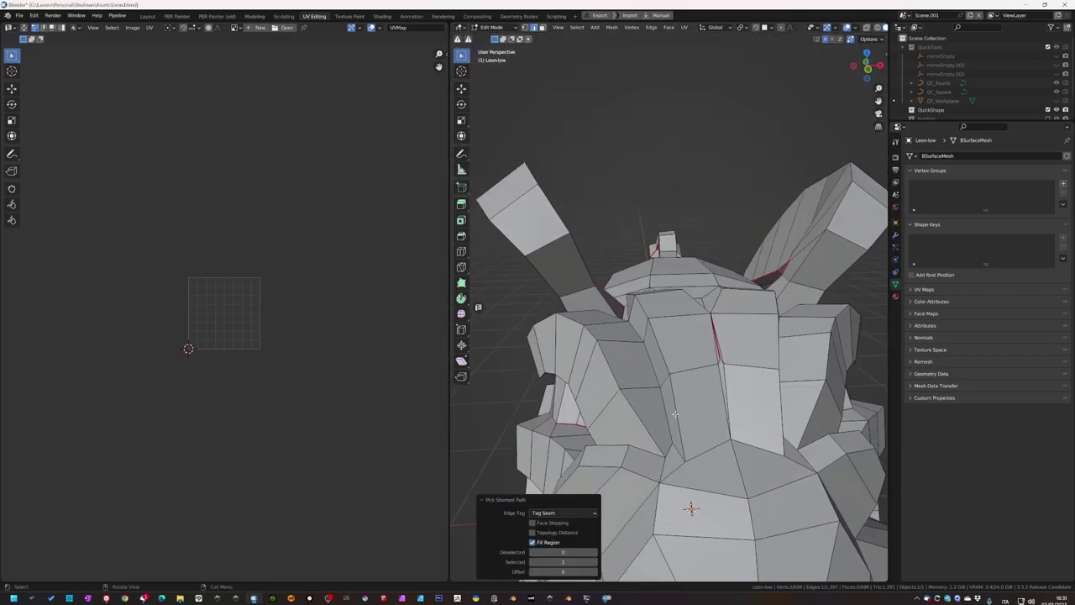
{"action": "mouse_move", "coordinate": [674, 413]}
{"action": "middle_mouse_down"}
{"action": "mouse_move", "coordinate": [703, 226]}
{"action": "mouse_move", "coordinate": [726, 292]}
{"action": "mouse_move", "coordinate": [666, 372]}
{"action": "mouse_move", "coordinate": [763, 463]}
{"action": "middle_mouse_up"}
{"action": "mouse_move", "coordinate": [763, 370]}
{"action": "middle_mouse_down"}
{"action": "mouse_move", "coordinate": [845, 366]}
{"action": "mouse_move", "coordinate": [702, 367]}
{"action": "middle_mouse_up"}
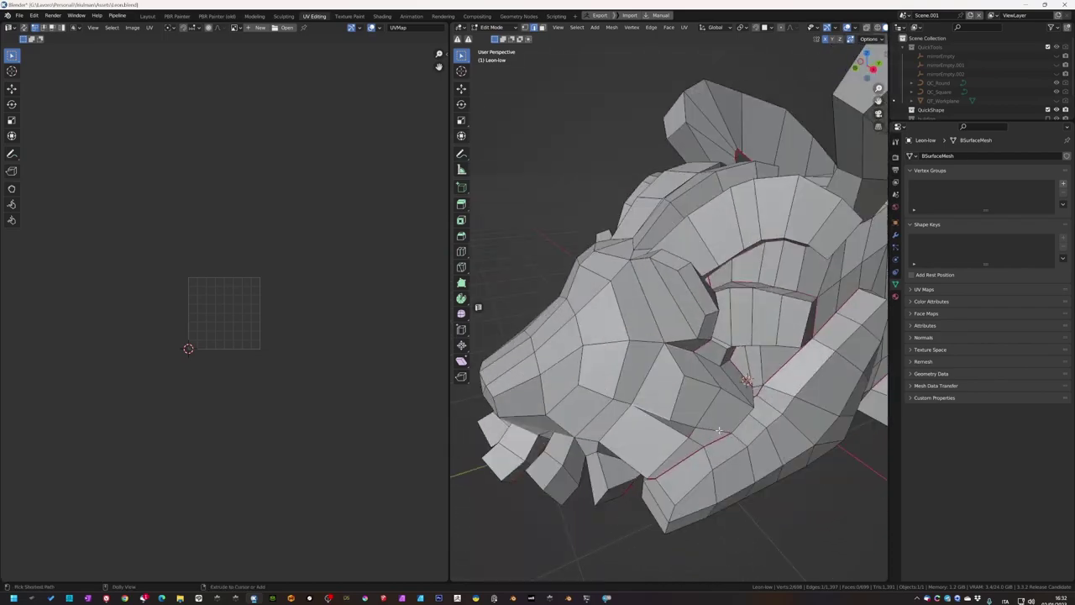
{"action": "middle_click_drag", "start_coordinate": [666, 420], "coordinate": [660, 357]}
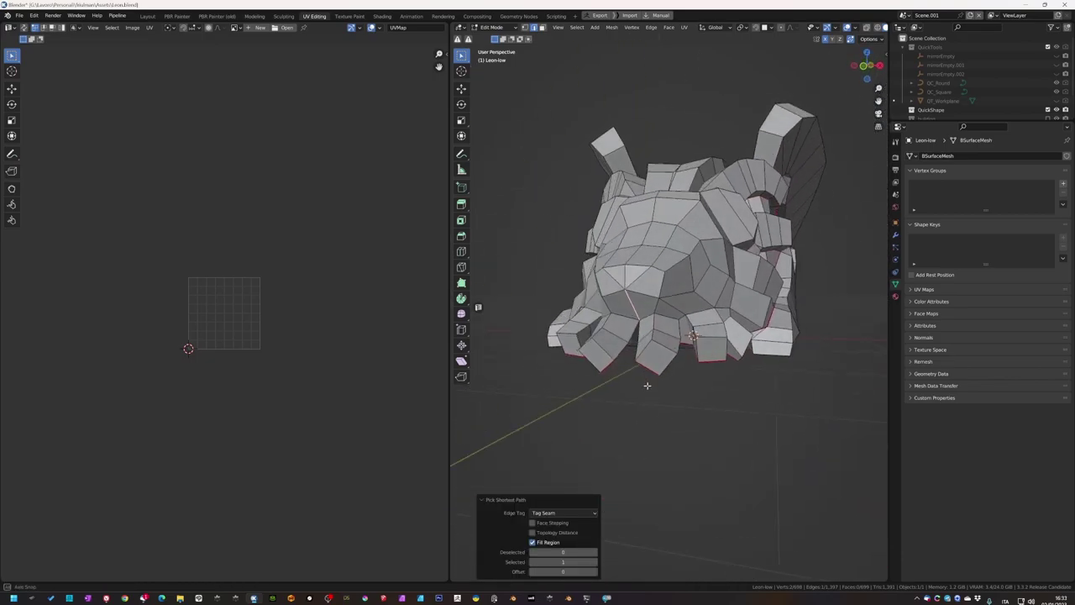
- Turn on the UV stretching display to check distortion on the islands
{"action": "middle_click_drag", "start_coordinate": [665, 299], "coordinate": [698, 331]}
{"action": "middle_click_drag", "start_coordinate": [694, 329], "coordinate": [587, 378]}
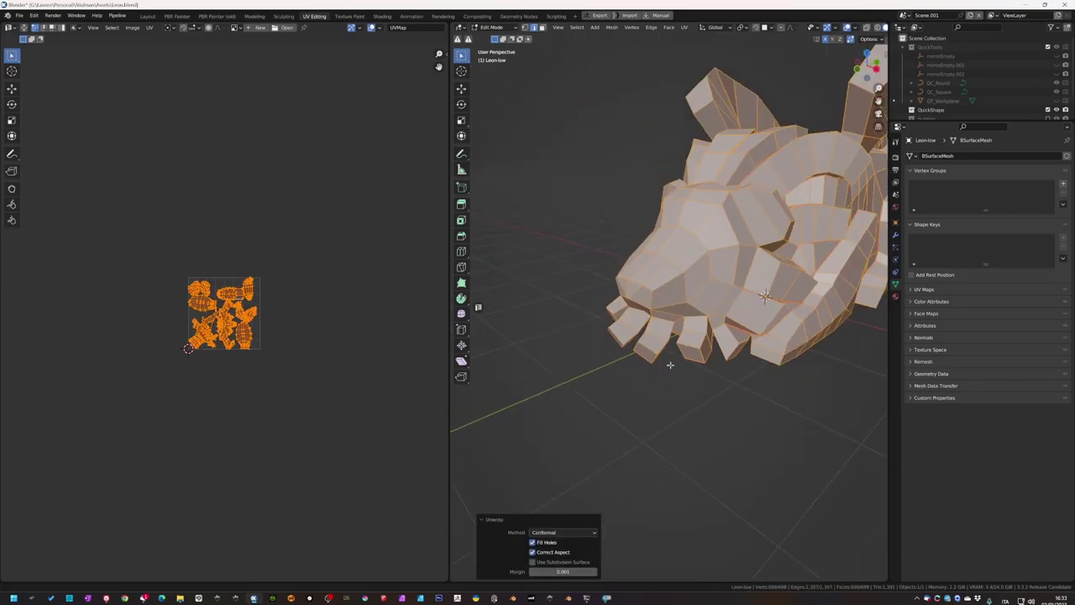
{"action": "scroll", "coordinate": [235, 451], "scroll_direction": "up", "scroll_amount": 4}
{"action": "left_click", "coordinate": [371, 27]}
{"action": "left_click", "coordinate": [328, 133]}
{"action": "scroll", "coordinate": [309, 371], "scroll_direction": "up", "scroll_amount": 2}
{"action": "middle_click_drag", "start_coordinate": [638, 353], "coordinate": [711, 407]}
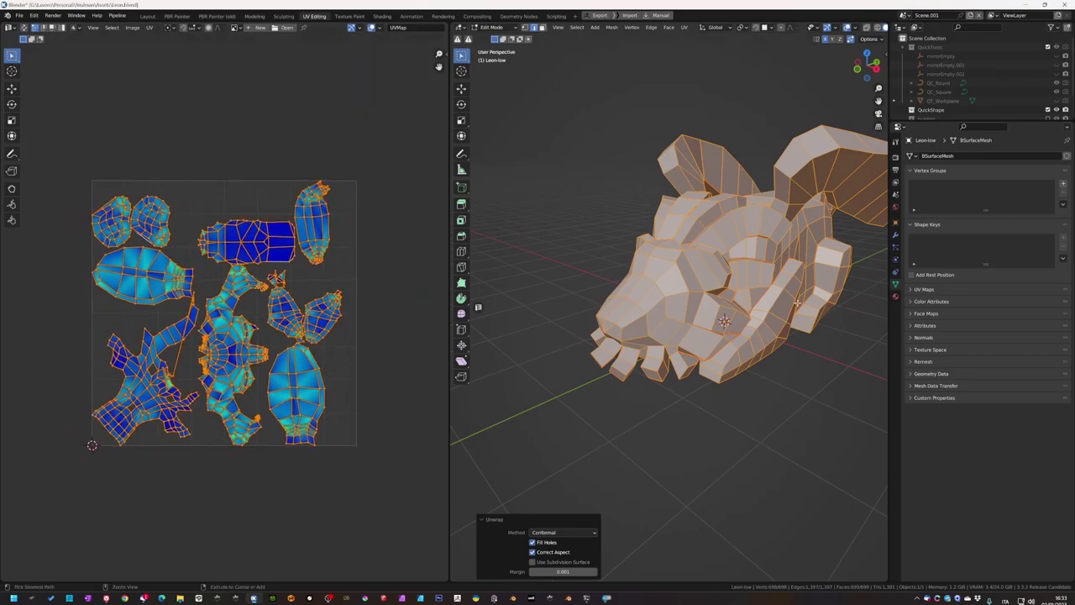
- Save Leon.blend, then select and unwrap the entire lion mesh
{"action": "key", "text": "alt+a"}
{"action": "key", "text": "ctrl+s"}
{"action": "key", "text": "a"}
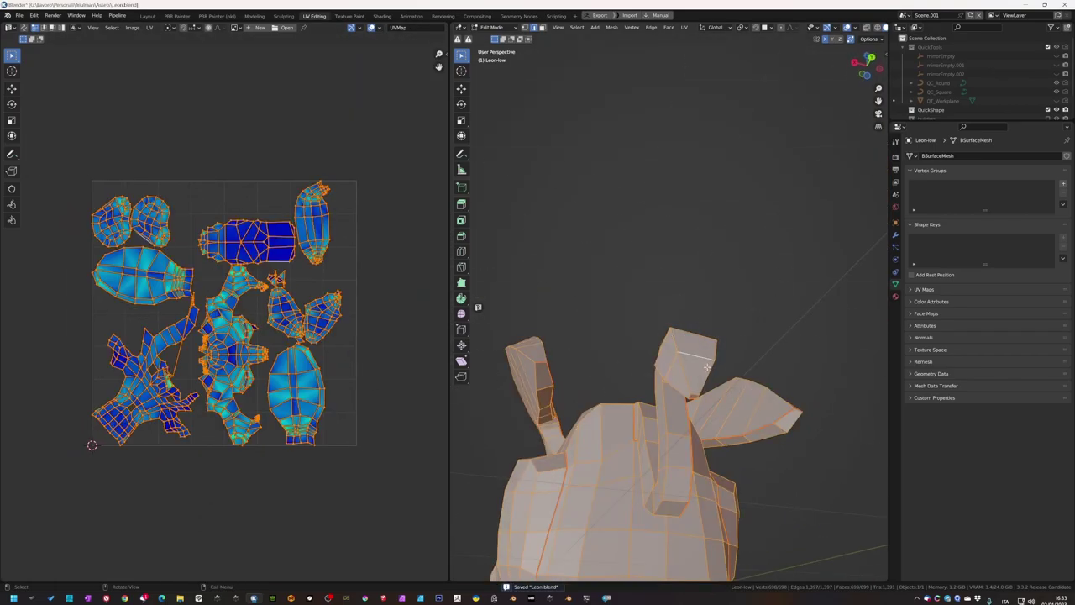
{"action": "key", "text": "u"}
{"action": "left_click", "coordinate": [680, 357]}
{"action": "key", "text": "n"}
{"action": "left_click", "coordinate": [443, 197]}
- Pack the UV islands with UVPackmaster, then repack with Heuristic Search enabled
{"action": "left_click", "coordinate": [411, 136]}
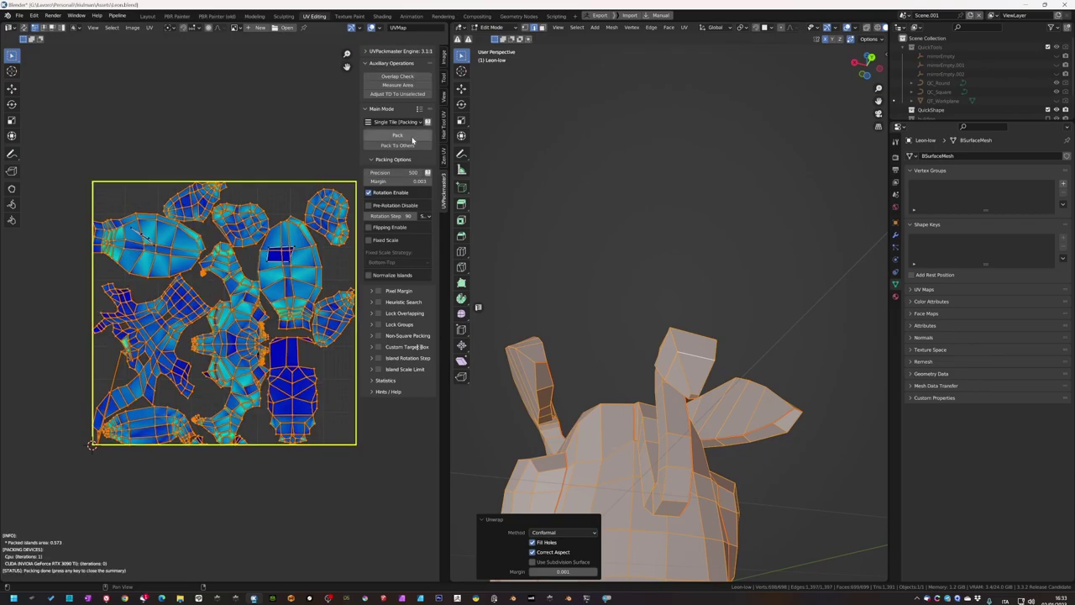
{"action": "left_click", "coordinate": [378, 301]}
{"action": "left_click", "coordinate": [398, 135]}
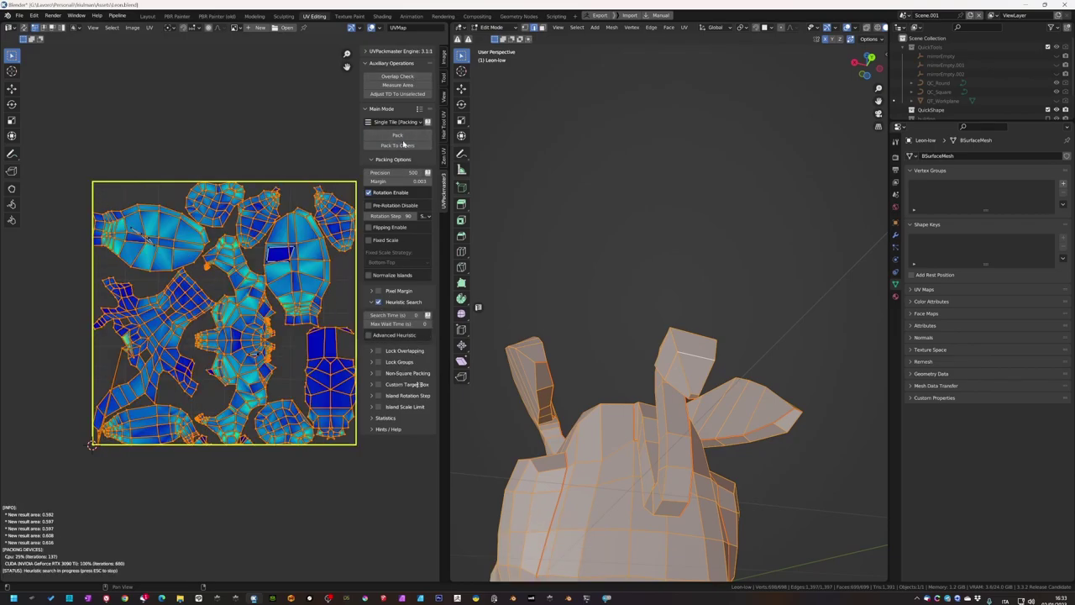
{"action": "middle_click_drag", "start_coordinate": [283, 365], "coordinate": [246, 367]}
{"action": "key", "text": "alt+a"}
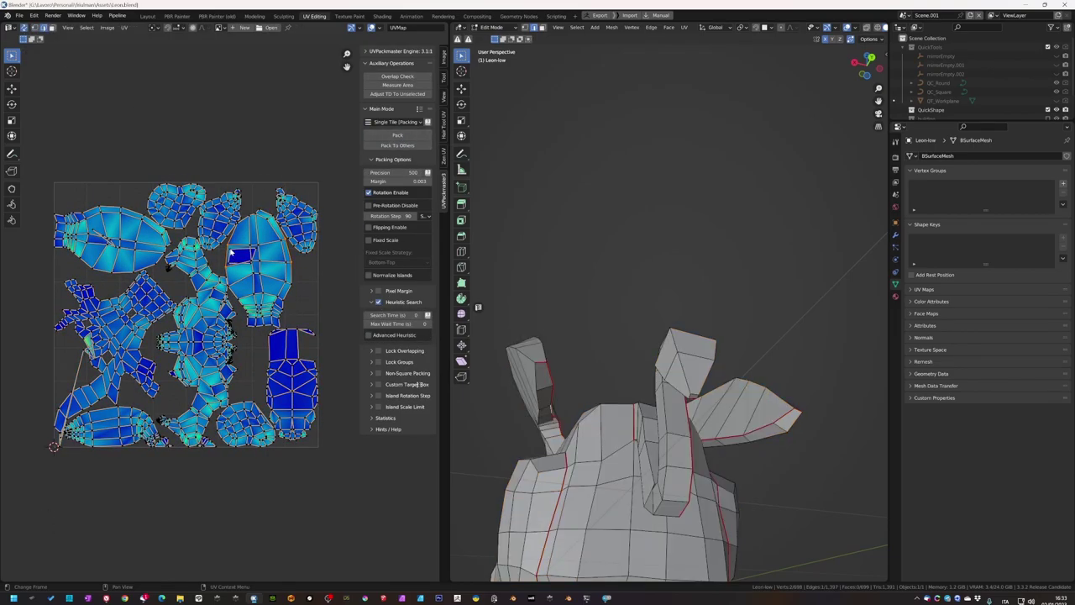
{"action": "middle_click_drag", "start_coordinate": [626, 500], "coordinate": [687, 376]}
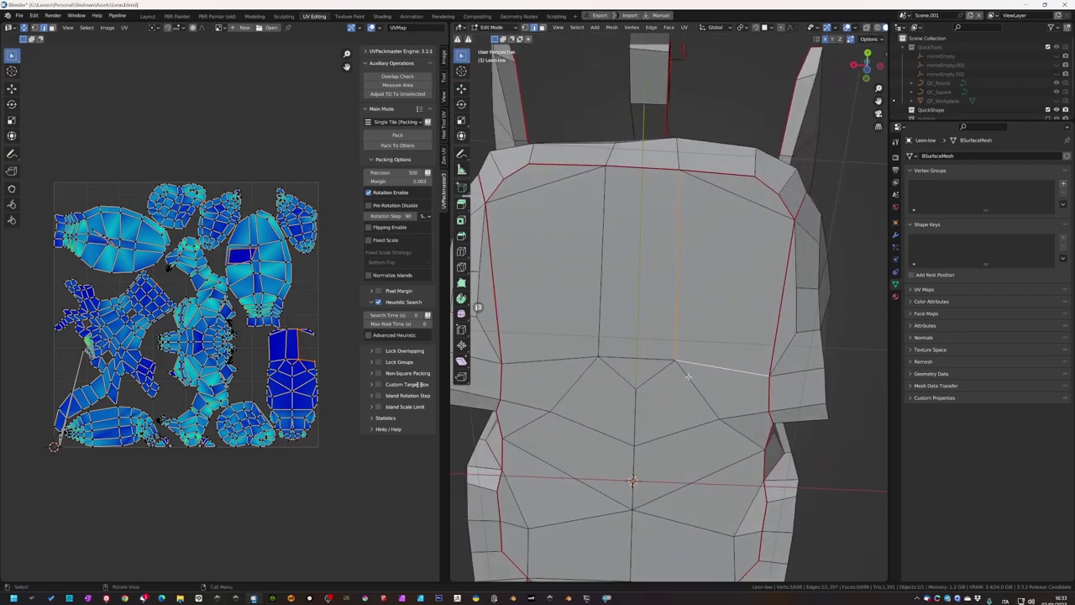
- Select the seam-bounded body piece from one face and unwrap it
{"action": "key", "text": "a"}
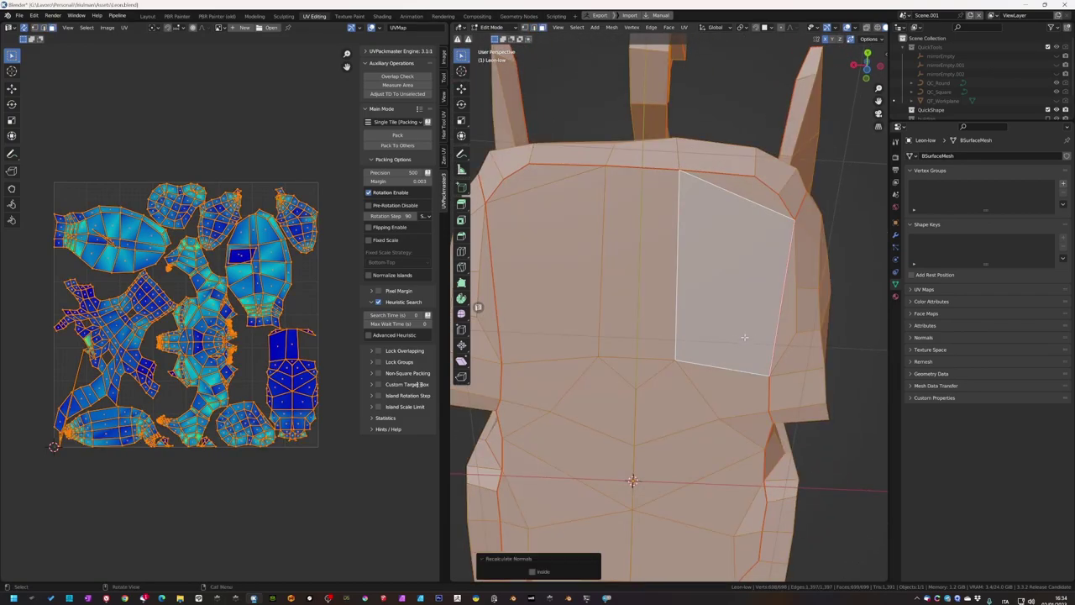
{"action": "left_click", "coordinate": [541, 315]}
{"action": "middle_click_drag", "start_coordinate": [731, 328], "coordinate": [676, 428]}
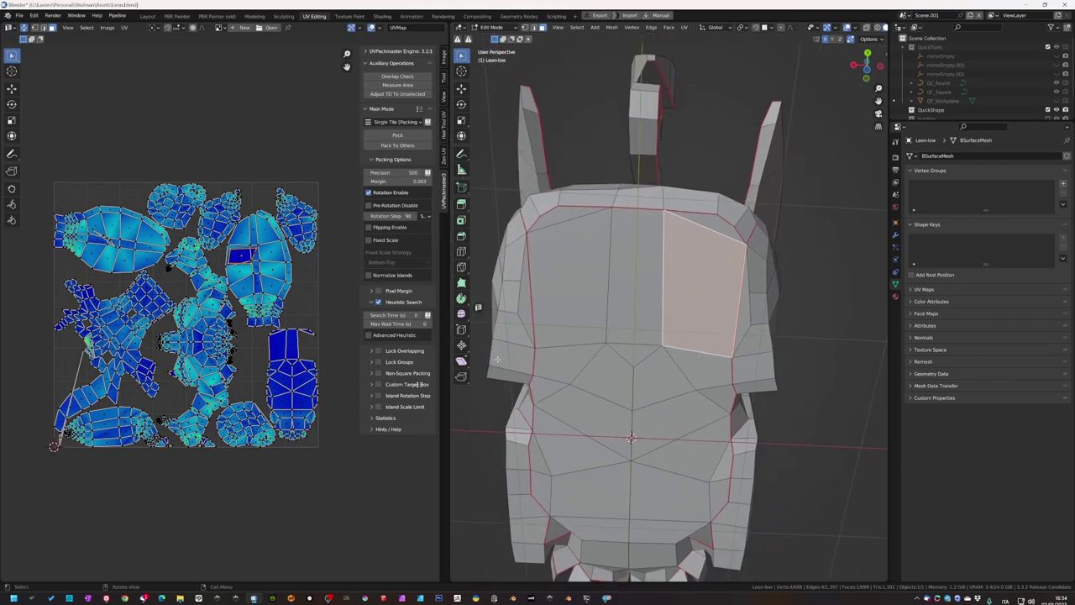
{"action": "key", "text": "ctrl+l"}
{"action": "key", "text": "u"}
{"action": "left_click", "coordinate": [676, 427]}
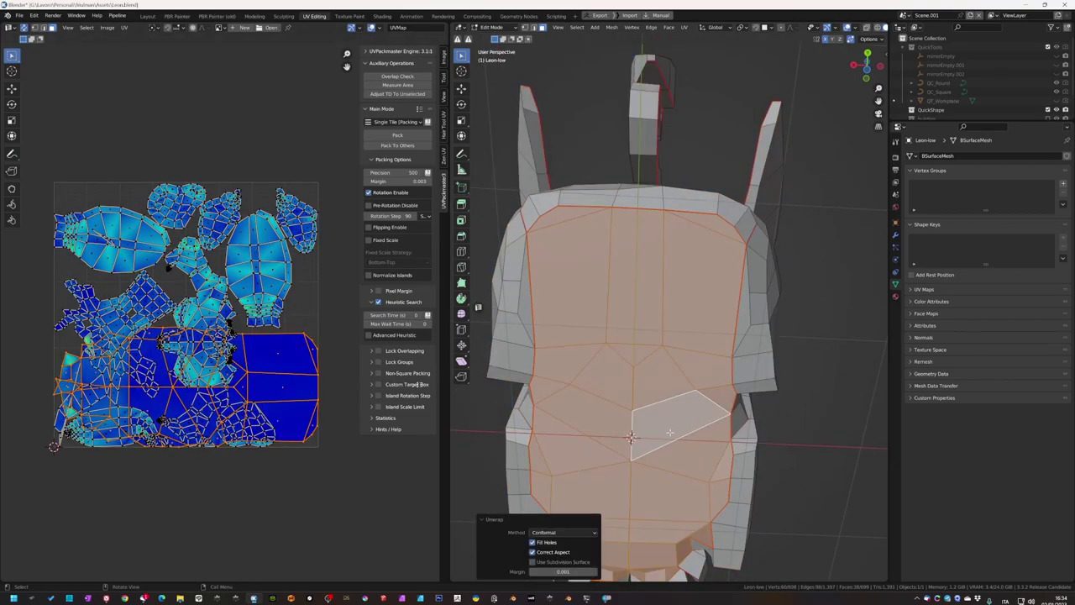
- Unwrap the entire lion mesh again and deselect all faces
{"action": "key", "text": "a"}
{"action": "key", "text": "u"}
{"action": "left_click", "coordinate": [638, 427]}
{"action": "left_click", "coordinate": [850, 40]}
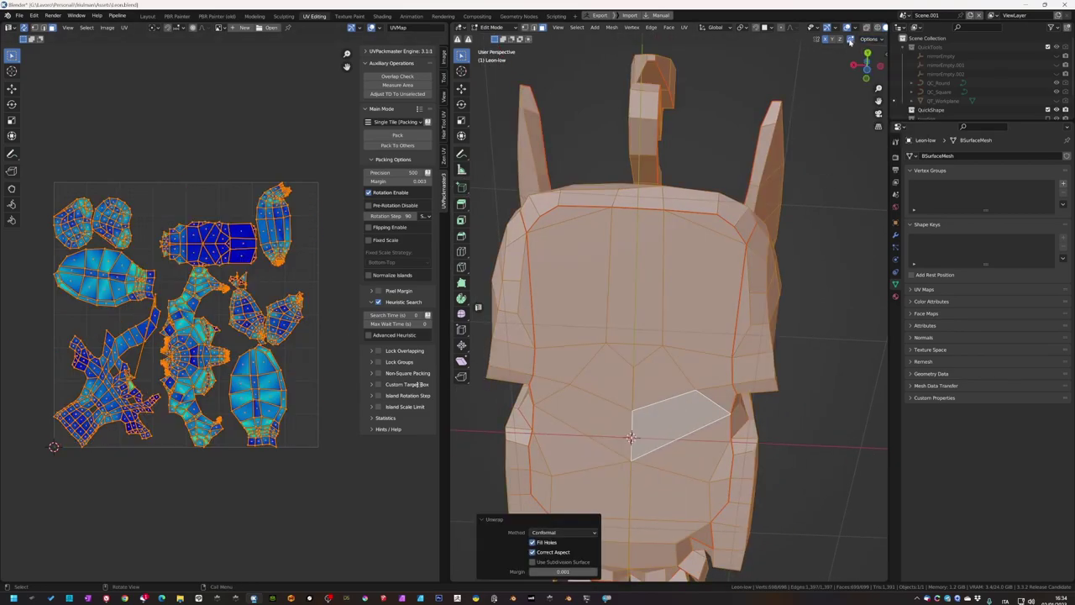
{"action": "key", "text": "alt+a"}
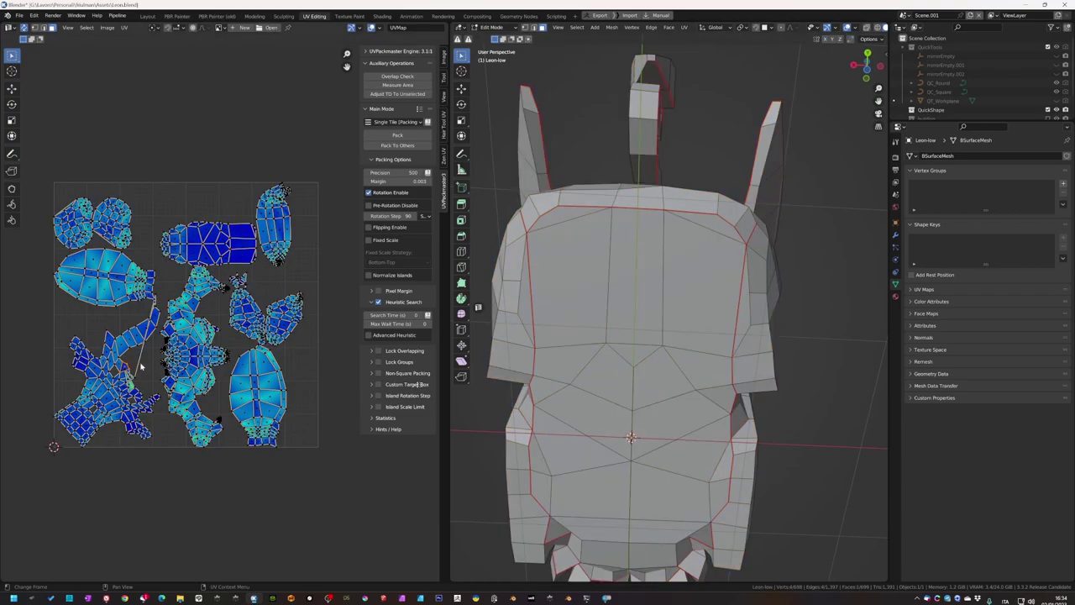
- Inspect the remaining seam gaps and select an edge path across a gap on the head
{"action": "scroll", "coordinate": [655, 352], "scroll_direction": "up", "scroll_amount": 4}
{"action": "middle_click_drag", "start_coordinate": [655, 353], "coordinate": [754, 464]}
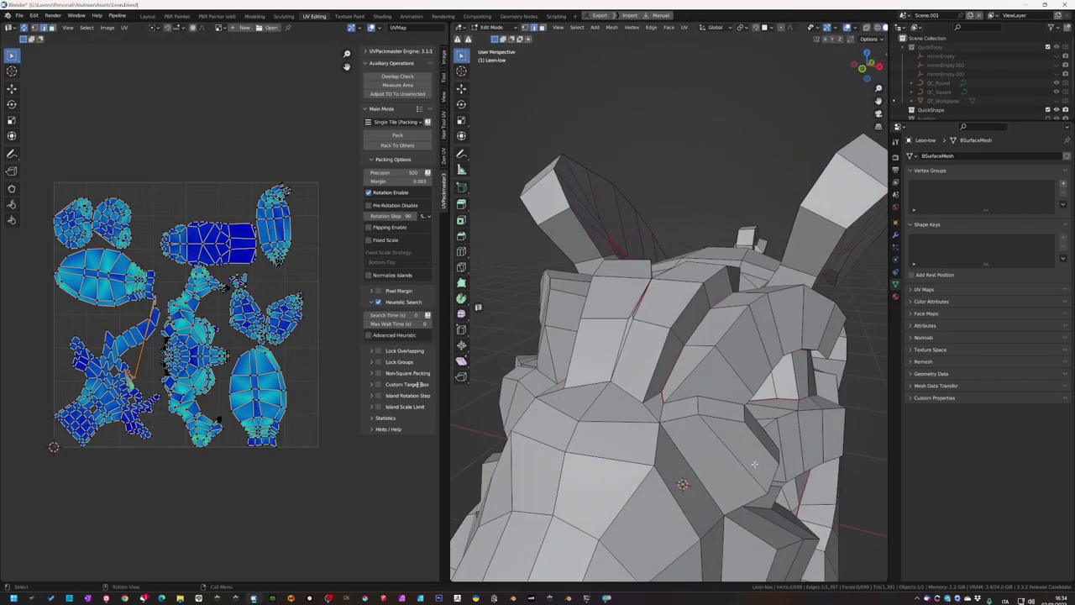
{"action": "scroll", "coordinate": [754, 463], "scroll_direction": "up", "scroll_amount": 5}
{"action": "scroll", "coordinate": [711, 377], "scroll_direction": "down", "scroll_amount": 3}
{"action": "scroll", "coordinate": [723, 347], "scroll_direction": "up", "scroll_amount": 2}
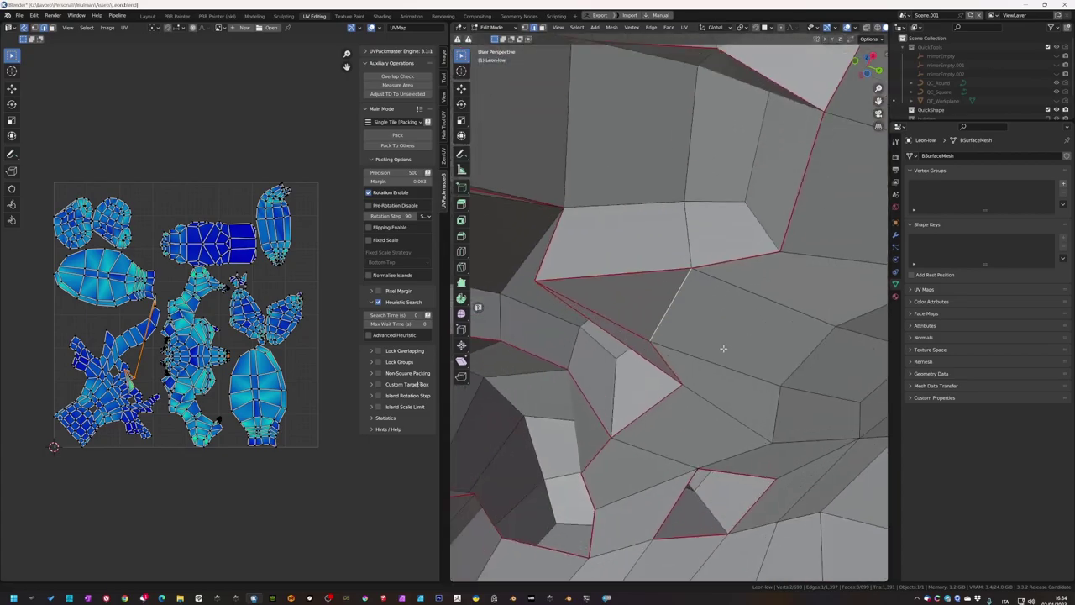
{"action": "mouse_move", "coordinate": [723, 348]}
{"action": "middle_mouse_down"}
{"action": "mouse_move", "coordinate": [693, 370]}
{"action": "mouse_move", "coordinate": [643, 317]}
{"action": "middle_mouse_up"}
{"action": "key", "text": "grave"}
{"action": "left_click", "coordinate": [695, 288]}
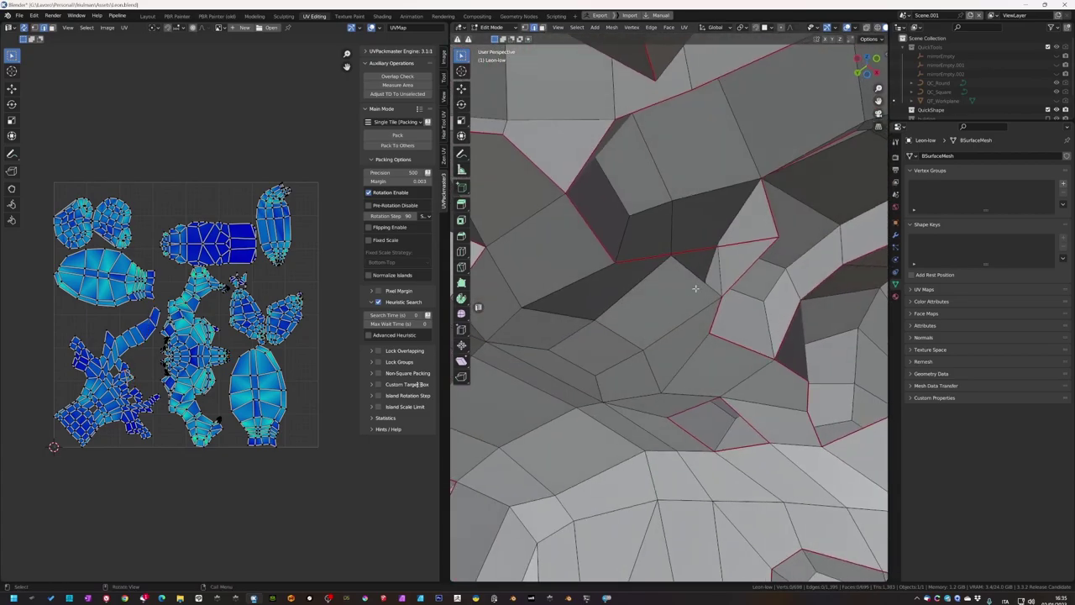
{"action": "mouse_move", "coordinate": [696, 288]}
{"action": "middle_mouse_down"}
{"action": "mouse_move", "coordinate": [695, 312]}
{"action": "mouse_move", "coordinate": [710, 306]}
{"action": "middle_mouse_up"}
{"action": "left_click", "coordinate": [714, 304]}
{"action": "key", "text": "r"}
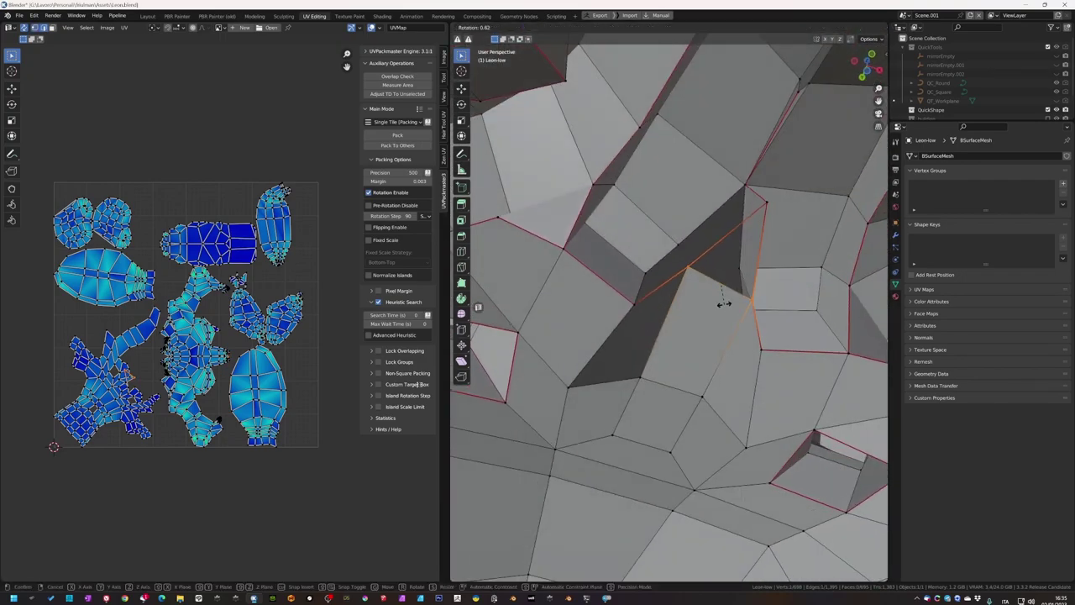
{"action": "mouse_move", "coordinate": [626, 379]}
{"action": "middle_mouse_down"}
{"action": "mouse_move", "coordinate": [765, 361]}
{"action": "mouse_move", "coordinate": [742, 366]}
{"action": "middle_mouse_up"}
- Save Leon.blend again and select the whole mesh for unwrapping
{"action": "key", "text": "ctrl+s"}
{"action": "key", "text": "a"}
{"action": "key", "text": "u"}
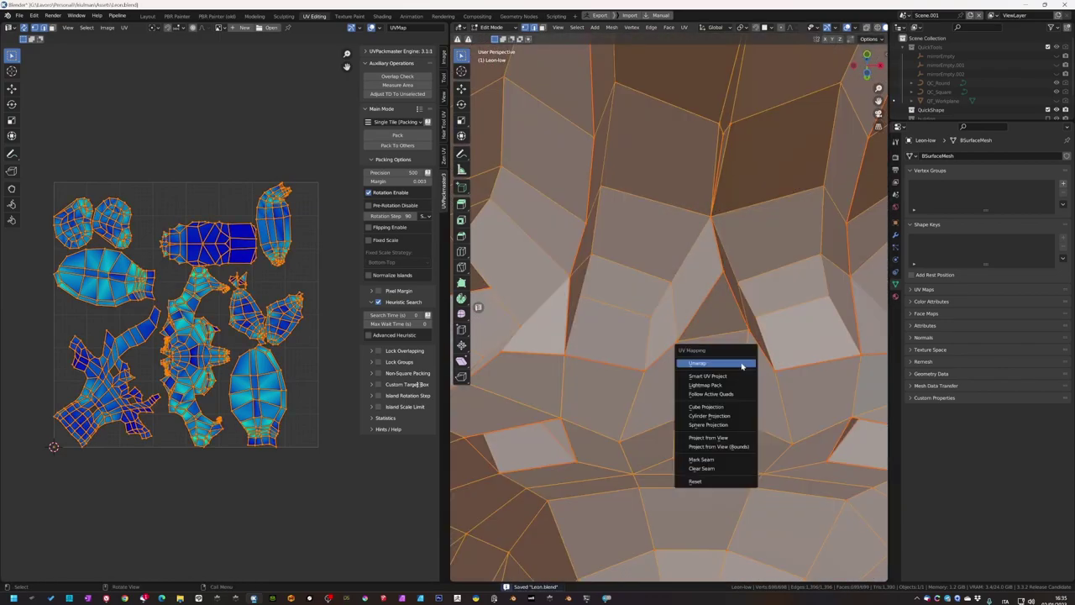
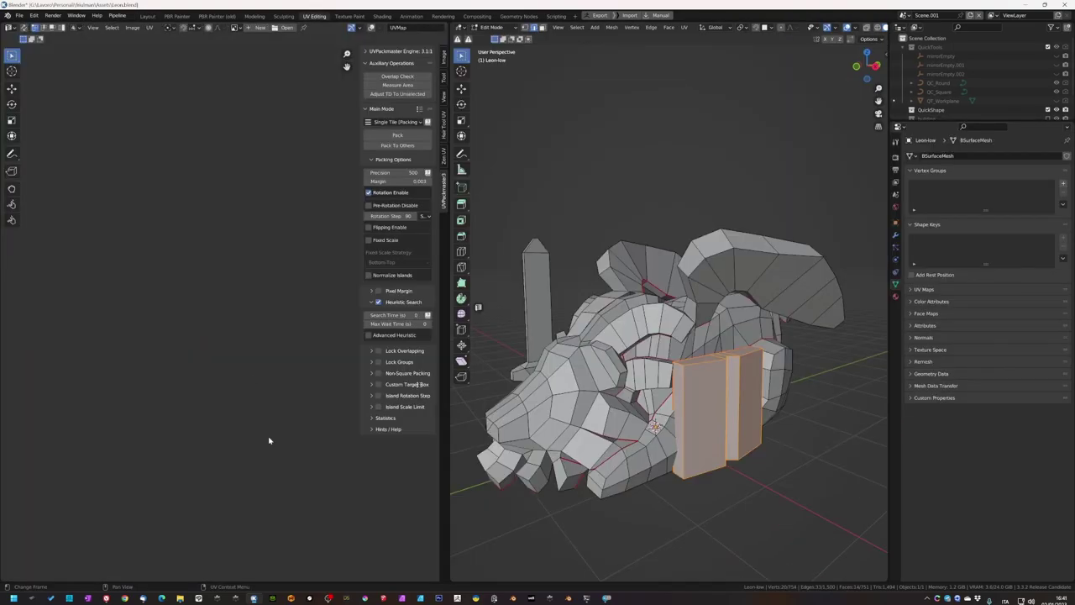
- Widen the 3D view, reveal the hidden sword and isolate it by hiding everything else
{"action": "left_click_drag", "start_coordinate": [447, 336], "coordinate": [344, 335]}
{"action": "mouse_move", "coordinate": [504, 320]}
{"action": "middle_mouse_down"}
{"action": "mouse_move", "coordinate": [605, 298]}
{"action": "mouse_move", "coordinate": [592, 352]}
{"action": "mouse_move", "coordinate": [602, 410]}
{"action": "mouse_move", "coordinate": [627, 375]}
{"action": "mouse_move", "coordinate": [612, 350]}
{"action": "middle_mouse_up"}
{"action": "key", "text": "alt+h"}
{"action": "key", "text": "ctrl+i"}
{"action": "key", "text": "h"}
- Mark UV seams around the sword's grip and guard faces
{"action": "left_click", "coordinate": [621, 414], "text": "ctrl+shift"}
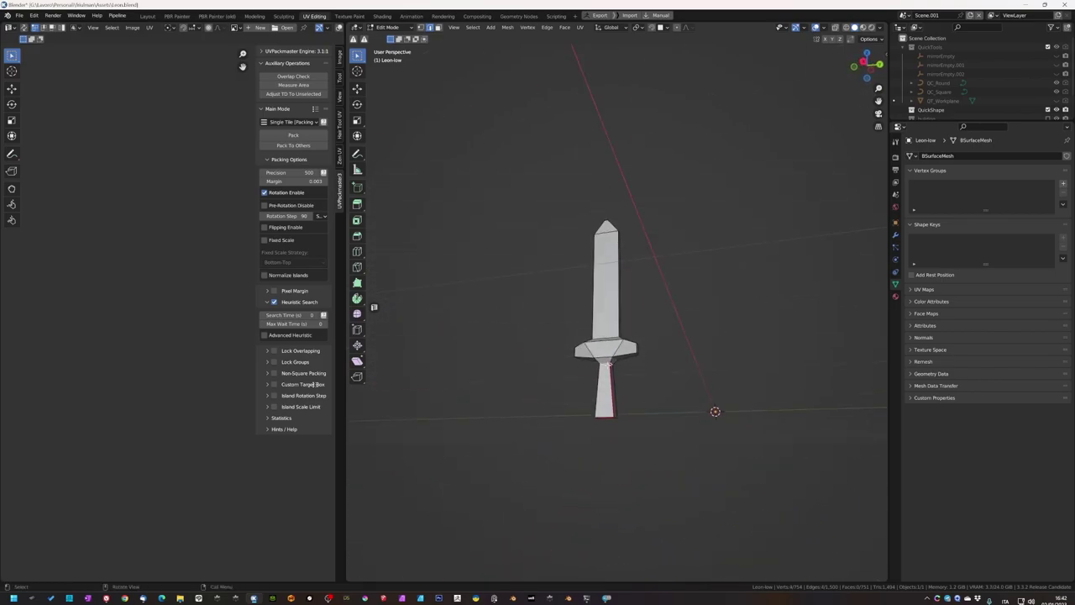
{"action": "right_click", "coordinate": [606, 363]}
{"action": "left_click", "coordinate": [583, 471]}
{"action": "mouse_move", "coordinate": [597, 434]}
{"action": "middle_mouse_down"}
{"action": "mouse_move", "coordinate": [664, 409]}
{"action": "mouse_move", "coordinate": [616, 387]}
{"action": "mouse_move", "coordinate": [671, 437]}
{"action": "middle_mouse_up"}
{"action": "left_click", "coordinate": [614, 364], "text": "ctrl+shift"}
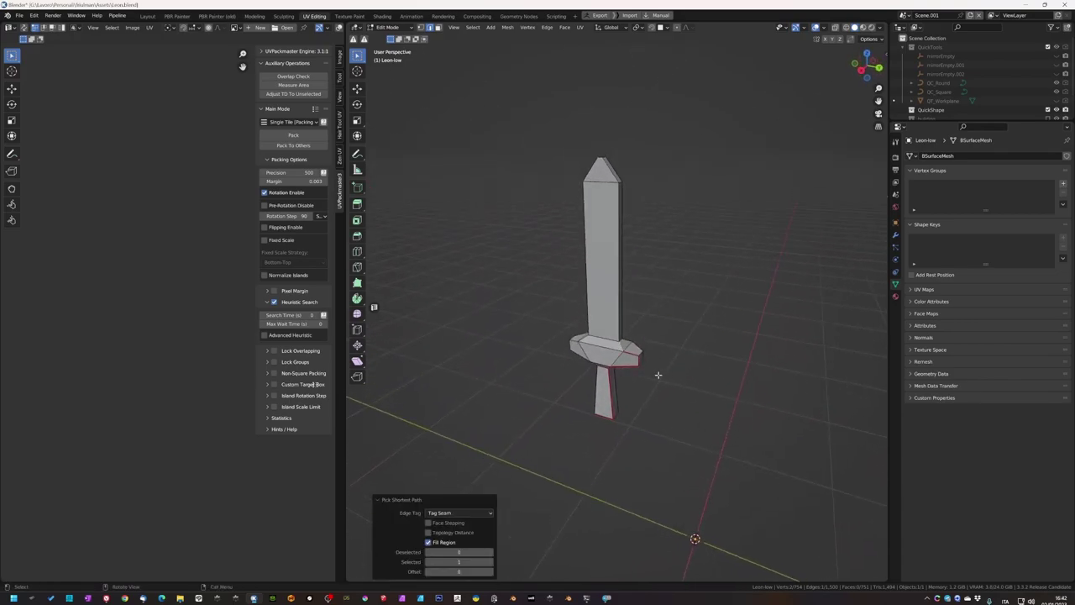
{"action": "mouse_move", "coordinate": [657, 374]}
{"action": "middle_mouse_down"}
{"action": "mouse_move", "coordinate": [700, 355]}
{"action": "mouse_move", "coordinate": [622, 382]}
{"action": "middle_mouse_up"}
- Select the whole sword mesh and unwrap it along the marked seams
{"action": "key", "text": "a"}
{"action": "key", "text": "u"}
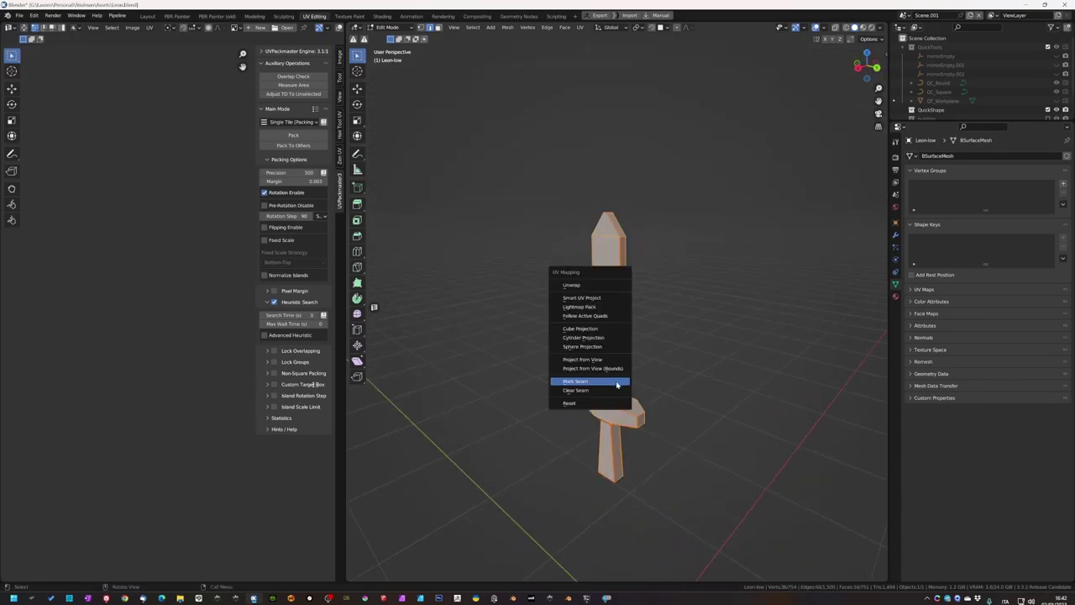
{"action": "left_click", "coordinate": [571, 285]}
{"action": "scroll", "coordinate": [629, 432], "scroll_direction": "down", "scroll_amount": 3}
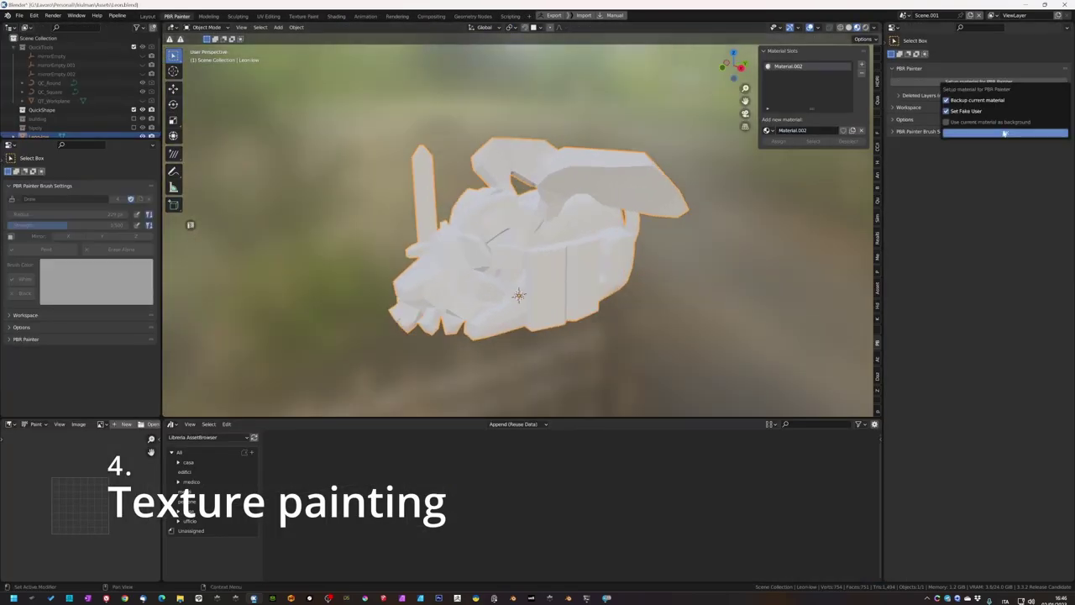
- Confirm the PBR Painter setup and create a 'base' layer with a magenta colour
{"action": "left_click", "coordinate": [992, 136]}
{"action": "middle_click_drag", "start_coordinate": [663, 311], "coordinate": [684, 315]}
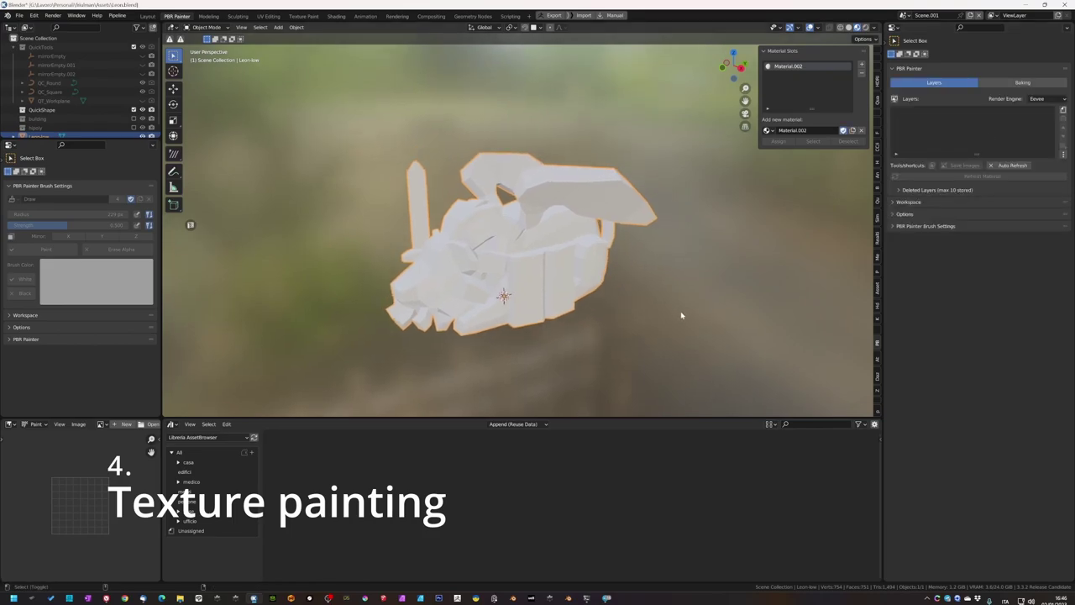
{"action": "left_click", "coordinate": [1064, 110]}
{"action": "type", "text": "base"}
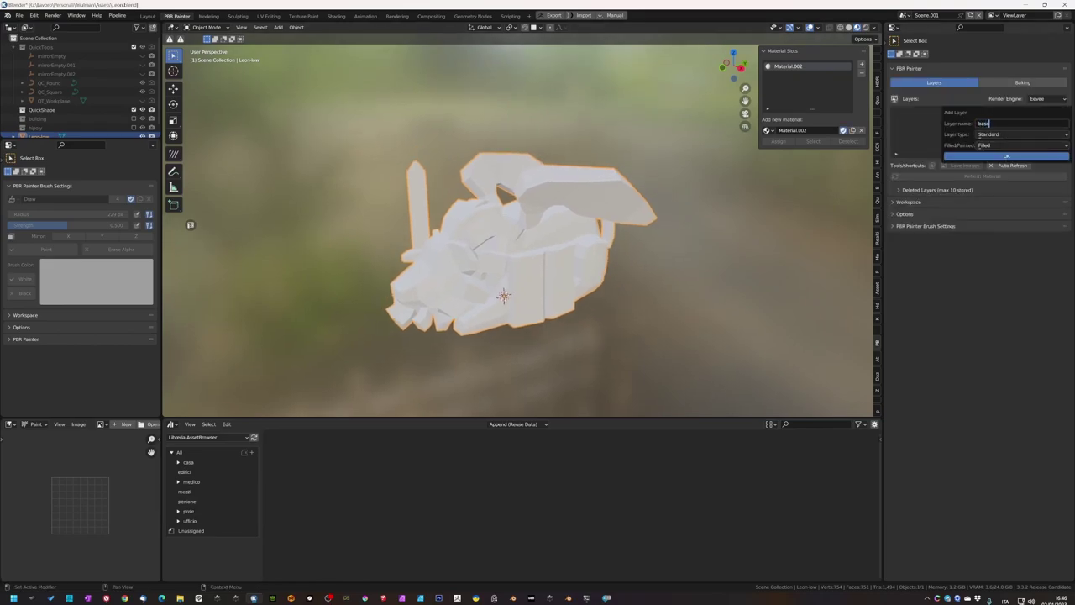
{"action": "left_click", "coordinate": [1012, 156]}
{"action": "left_click", "coordinate": [914, 186]}
{"action": "middle_click_drag", "start_coordinate": [672, 311], "coordinate": [703, 319]}
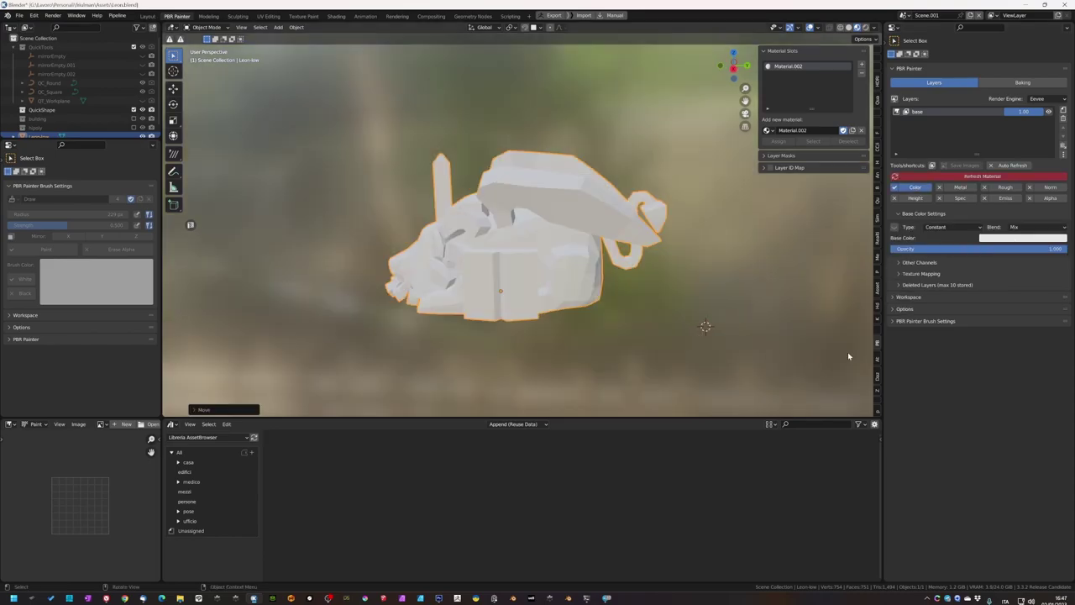
{"action": "left_click", "coordinate": [1023, 238]}
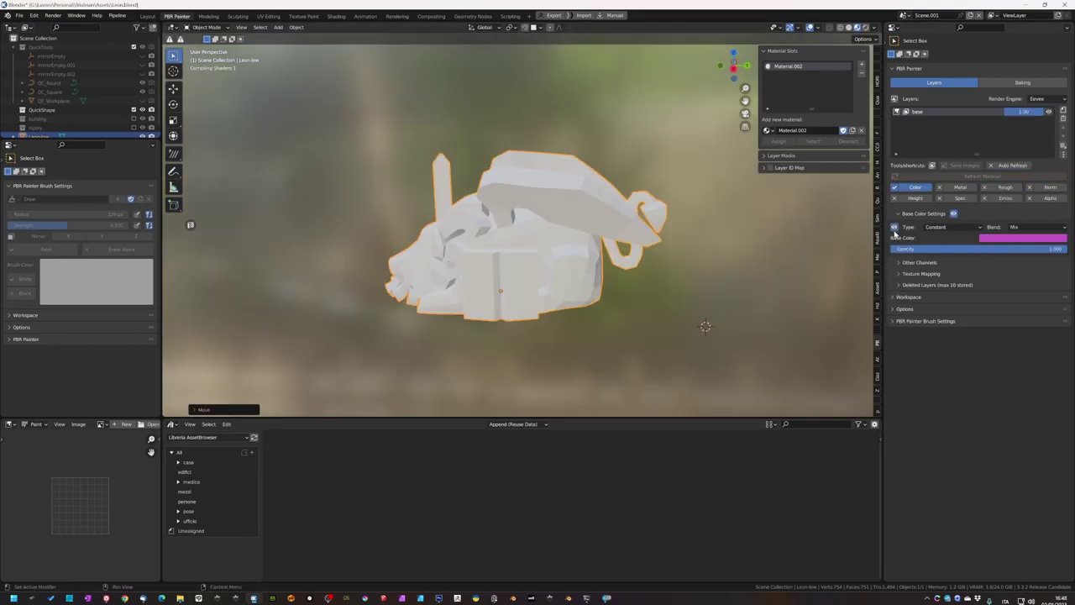
- Enable Auto Refresh, save, and turn on roughness for the base layer at about 0.43
{"action": "left_click", "coordinate": [1011, 165]}
{"action": "middle_click_drag", "start_coordinate": [697, 310], "coordinate": [714, 348]}
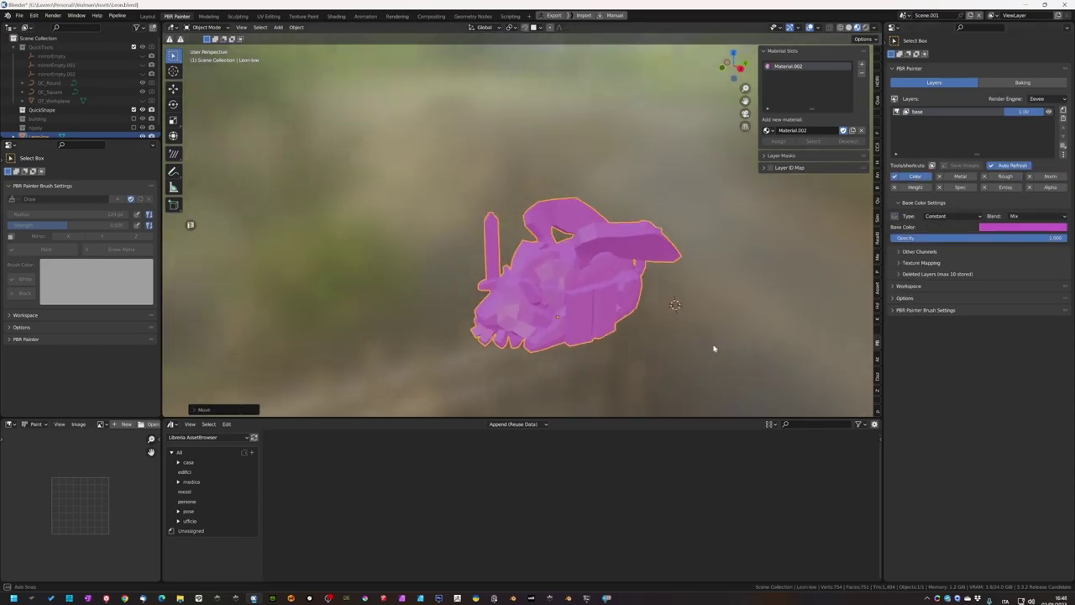
{"action": "key", "text": "ctrl+s"}
{"action": "left_click", "coordinate": [1001, 176]}
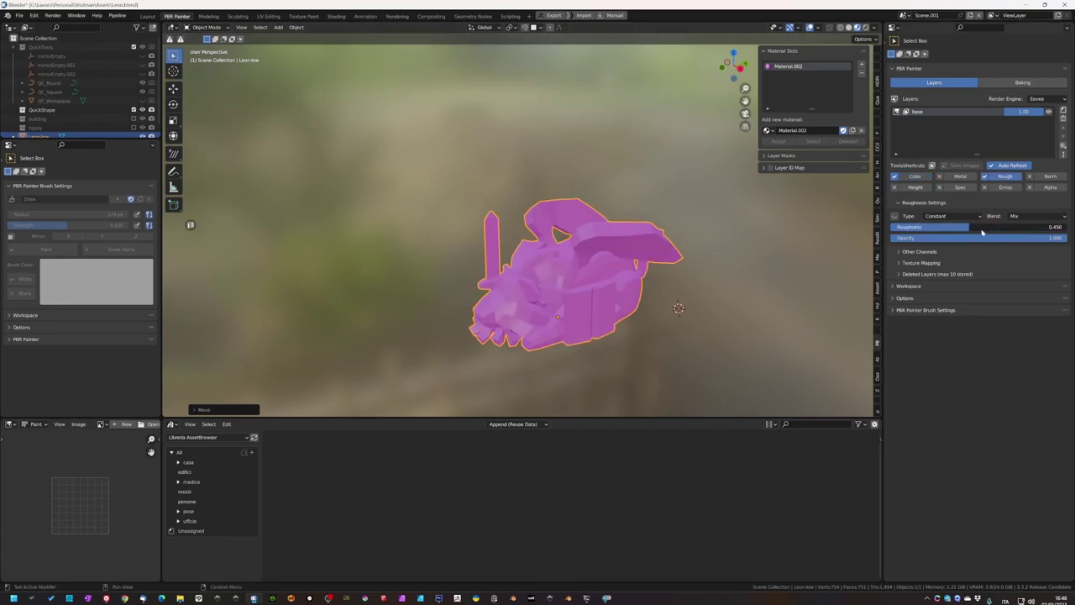
{"action": "middle_click_drag", "start_coordinate": [722, 319], "coordinate": [743, 329]}
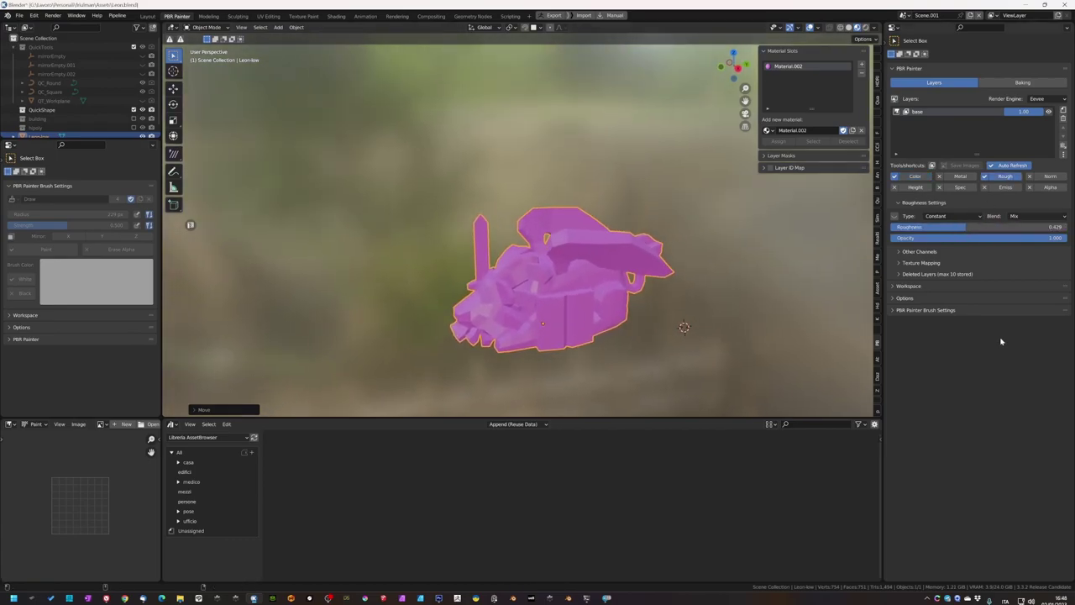
- Add a second paint layer named 'AO'
{"action": "left_click", "coordinate": [1063, 110]}
{"action": "type", "text": "AO"}
{"action": "key", "text": "Return"}
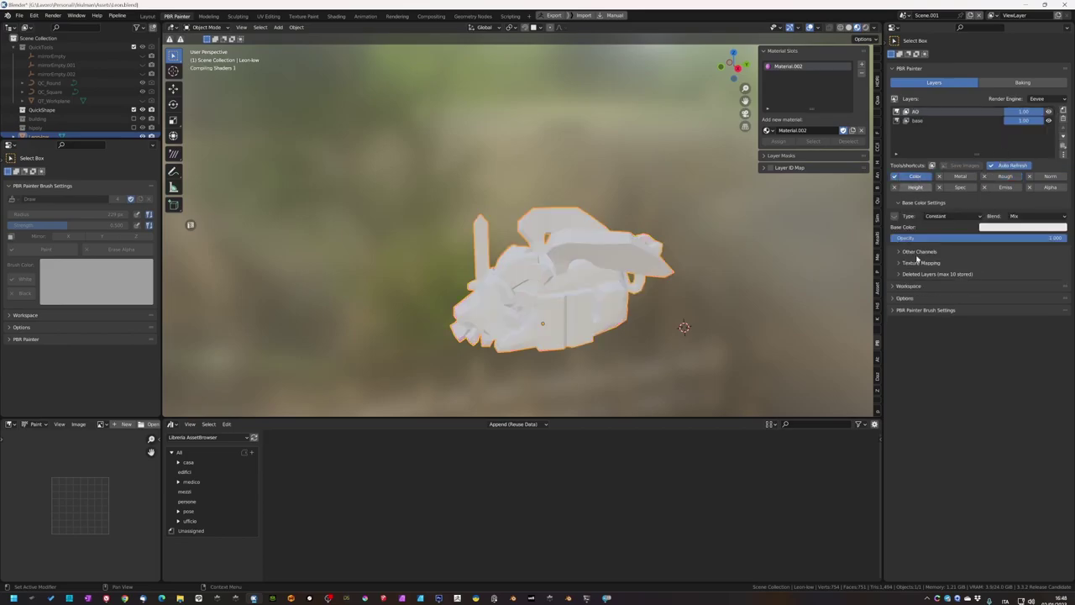
- Make the AO layer black and give it a geometric Ambient Occlusion mask
{"action": "middle_click_drag", "start_coordinate": [802, 172], "coordinate": [775, 158]}
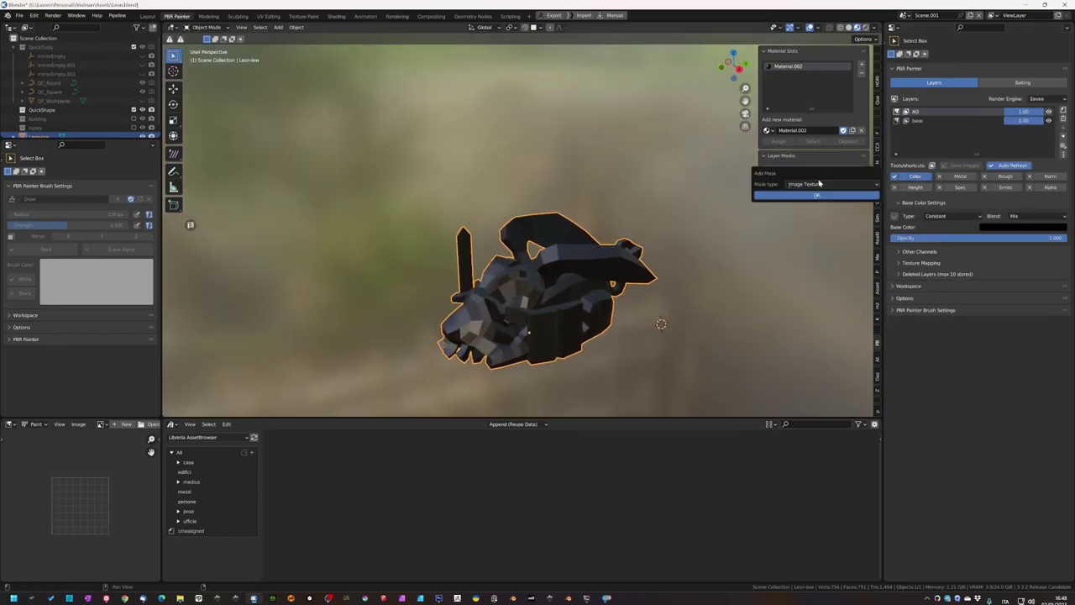
{"action": "left_click", "coordinate": [819, 183]}
{"action": "left_click", "coordinate": [843, 206]}
{"action": "left_click", "coordinate": [833, 195]}
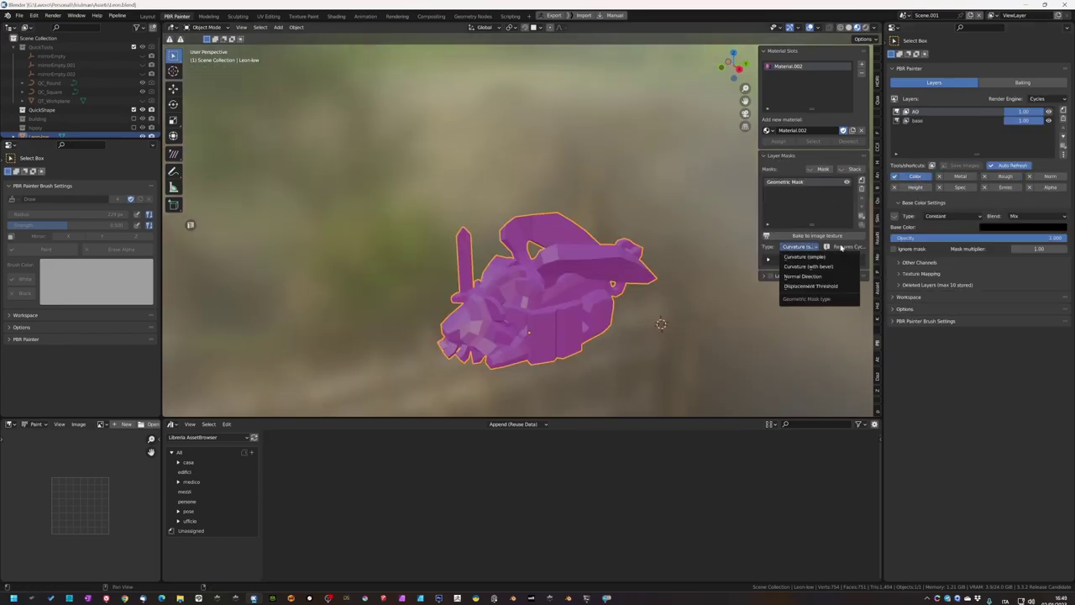
{"action": "scroll", "coordinate": [826, 279], "scroll_direction": "up", "scroll_amount": 2}
{"action": "left_click", "coordinate": [826, 280]}
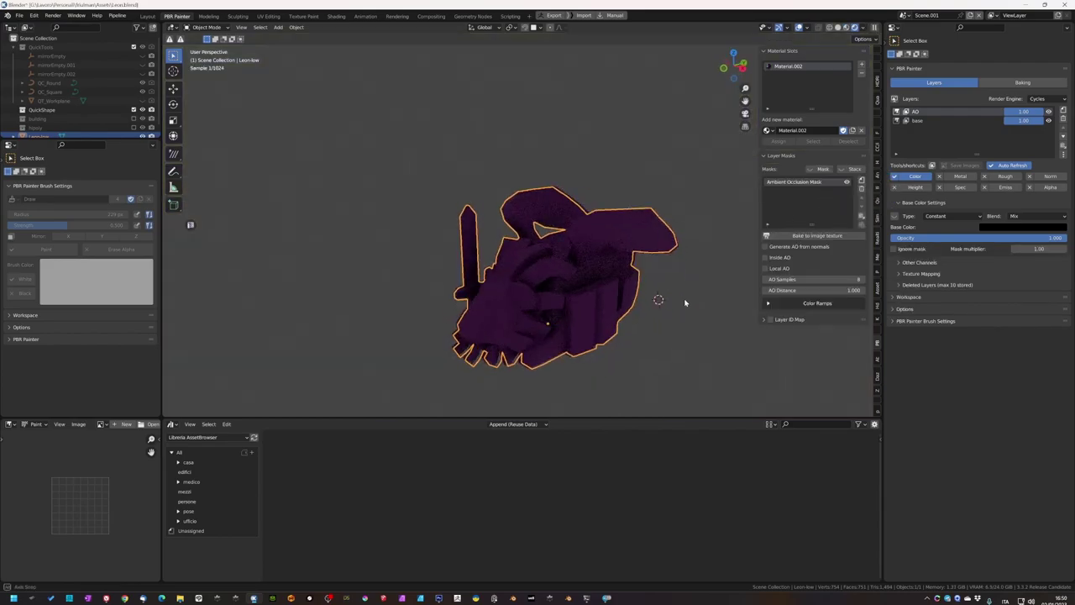
- Enable Local AO at distance 5.5 and move the mask ramp's black point to about 0.35
{"action": "left_click", "coordinate": [802, 248]}
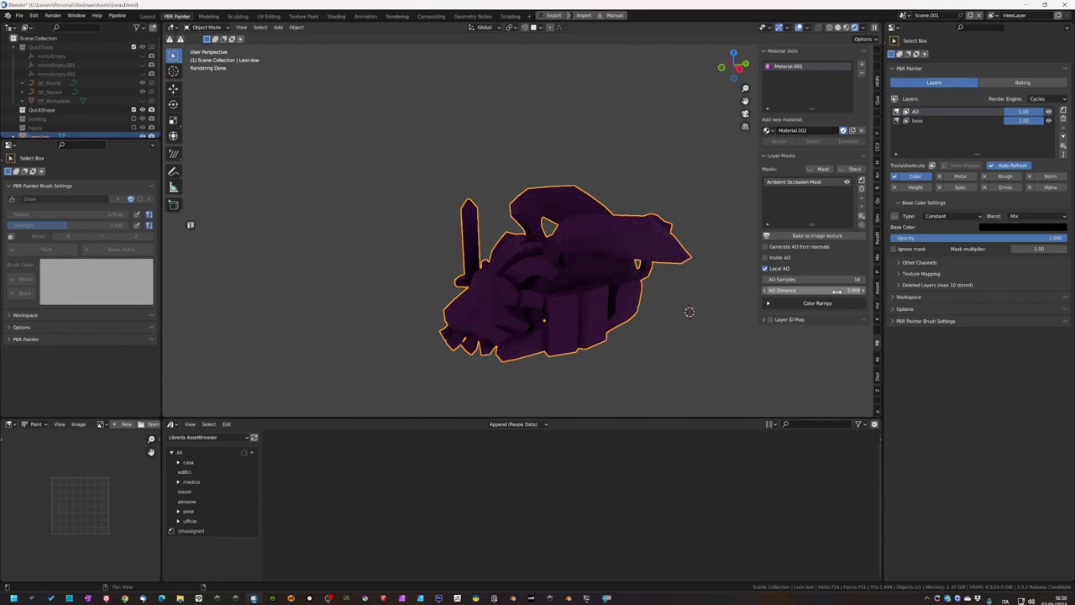
{"action": "left_click_drag", "start_coordinate": [837, 291], "coordinate": [830, 291]}
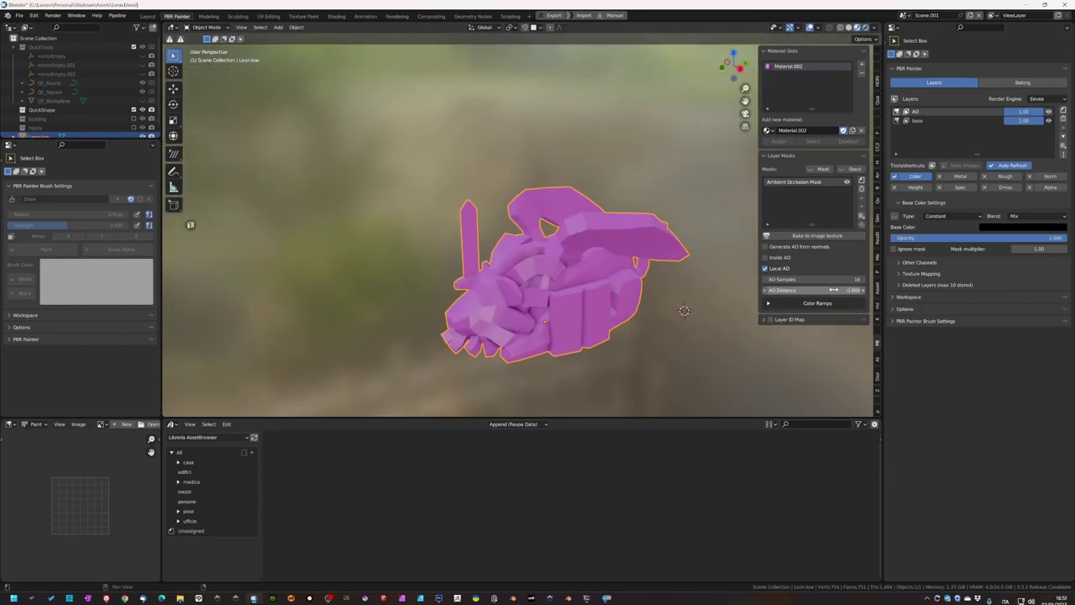
{"action": "left_click_drag", "start_coordinate": [844, 290], "coordinate": [845, 289]}
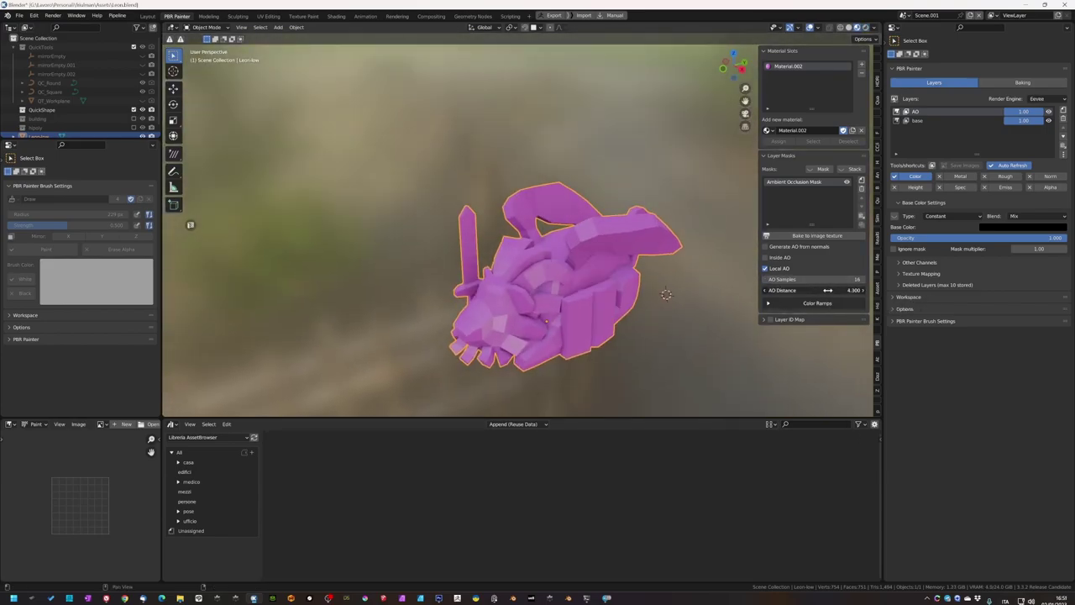
{"action": "left_click", "coordinate": [802, 303]}
{"action": "left_click_drag", "start_coordinate": [779, 351], "coordinate": [804, 351]}
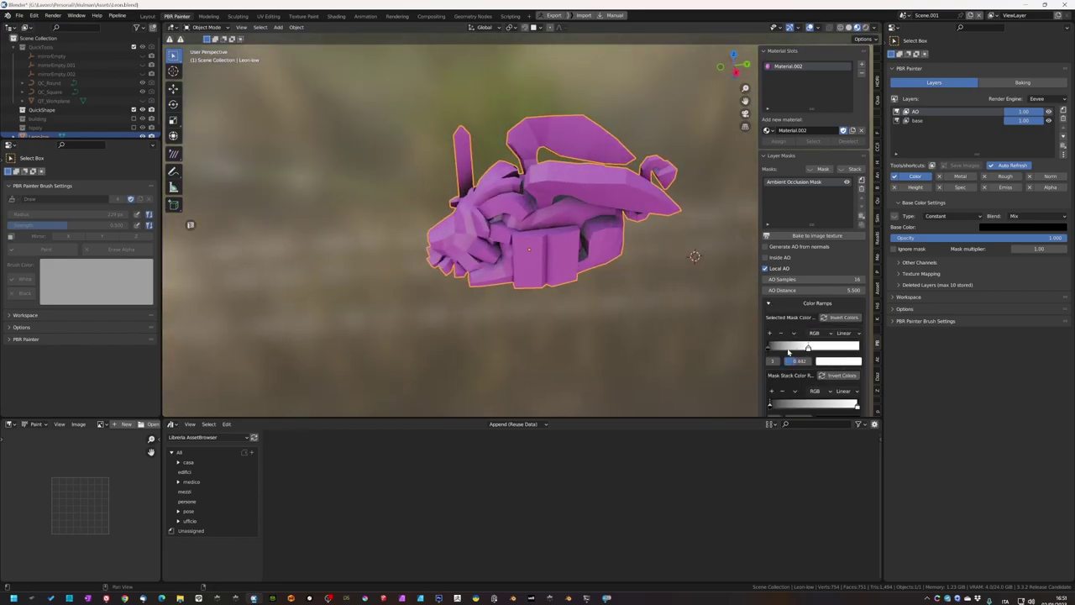
- Shade the lion smooth with Auto Smooth at 30°
{"action": "mouse_move", "coordinate": [603, 222]}
{"action": "middle_mouse_down"}
{"action": "mouse_move", "coordinate": [629, 271]}
{"action": "mouse_move", "coordinate": [621, 309]}
{"action": "middle_mouse_up"}
{"action": "right_click", "coordinate": [630, 270]}
{"action": "left_click", "coordinate": [630, 270]}
{"action": "left_click", "coordinate": [149, 17]}
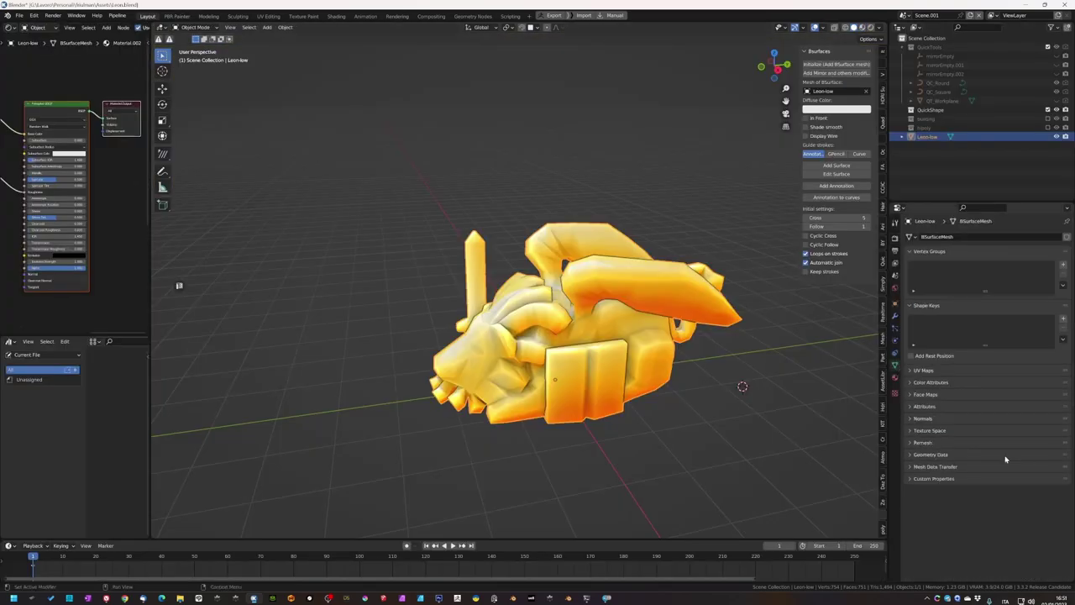
{"action": "left_click", "coordinate": [972, 431]}
- Bake the AO mask to a 1K image and invert its colours
{"action": "left_click", "coordinate": [177, 16]}
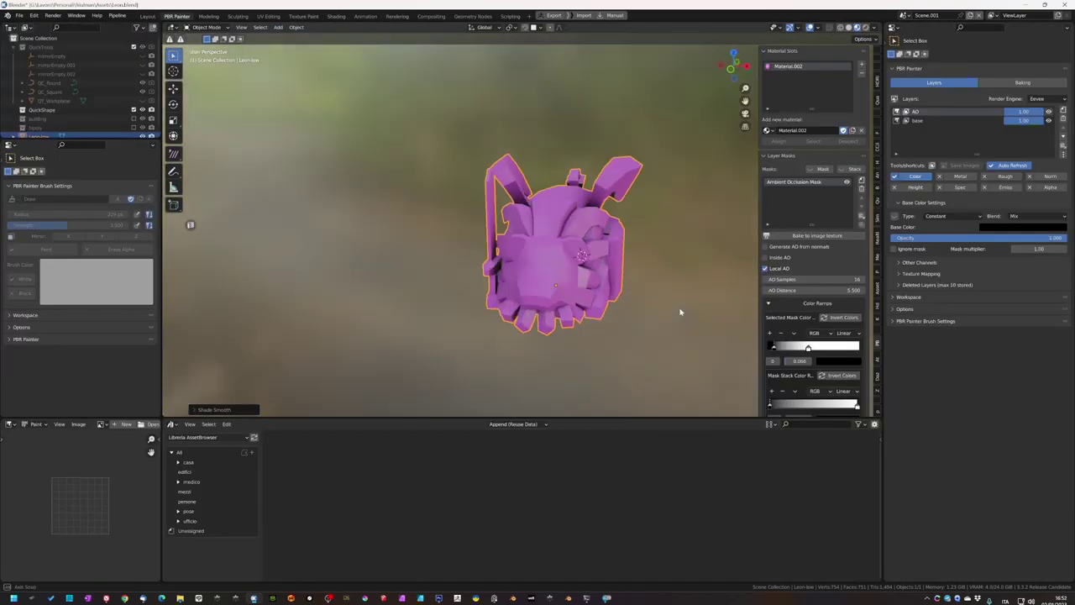
{"action": "left_click", "coordinate": [836, 236]}
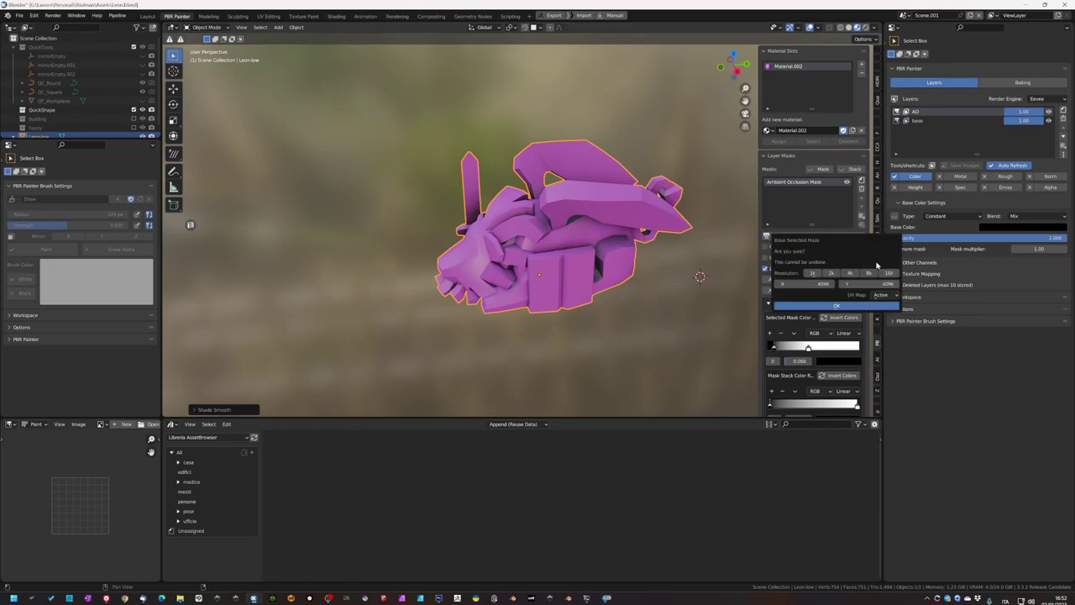
{"action": "left_click", "coordinate": [842, 307]}
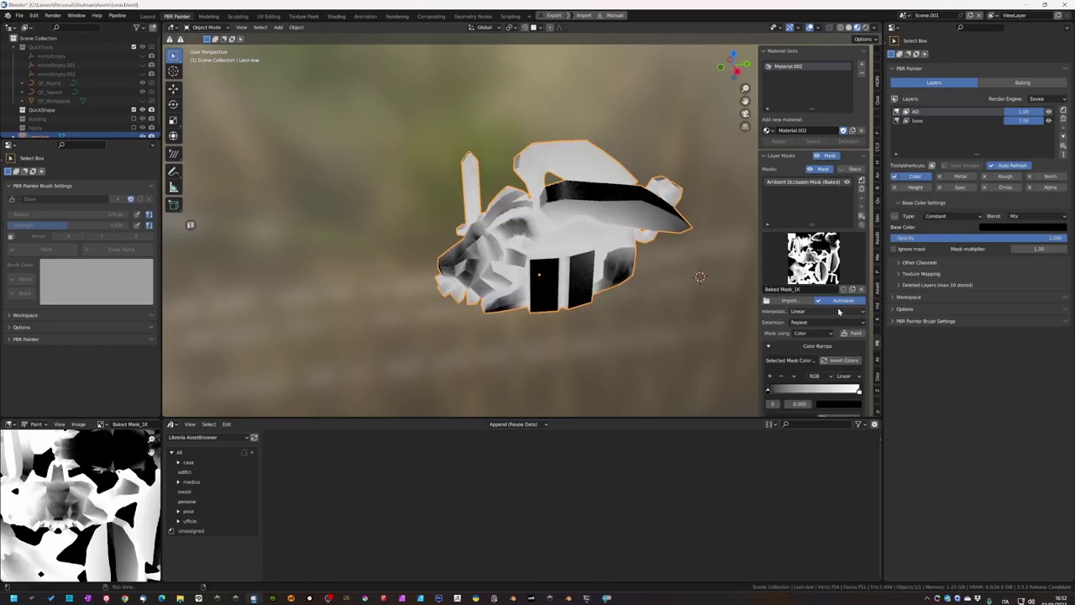
{"action": "middle_click_drag", "start_coordinate": [621, 353], "coordinate": [645, 360]}
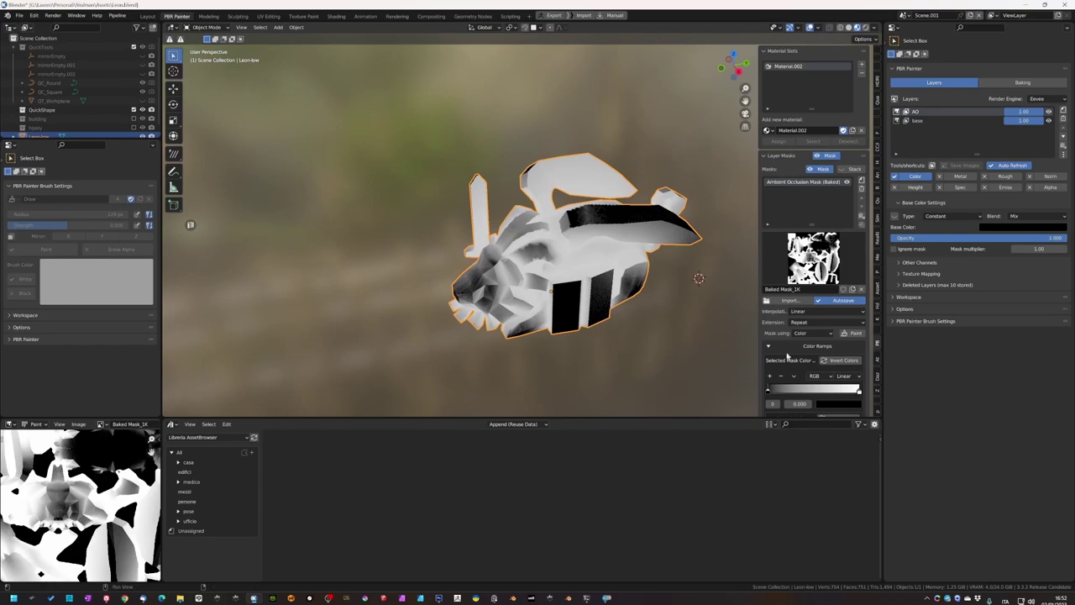
{"action": "left_click", "coordinate": [835, 357]}
- Set the AO layer's blend mode to Multiply at 0.84 opacity
{"action": "left_click", "coordinate": [1032, 215]}
{"action": "left_click", "coordinate": [1032, 238]}
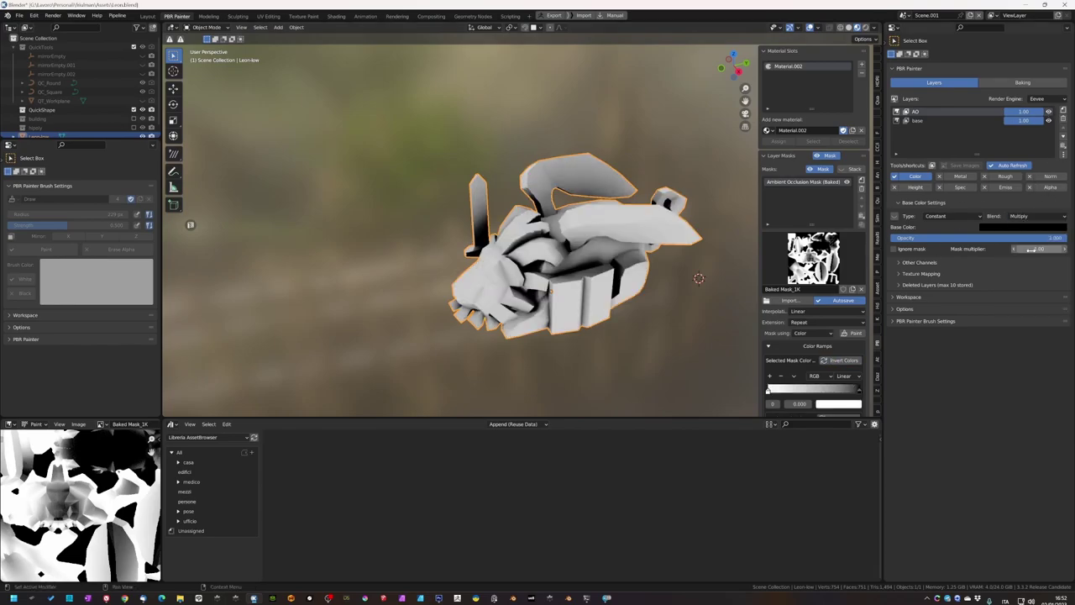
{"action": "mouse_move", "coordinate": [670, 346]}
{"action": "middle_mouse_down"}
{"action": "mouse_move", "coordinate": [672, 364]}
{"action": "mouse_move", "coordinate": [688, 372]}
{"action": "mouse_move", "coordinate": [674, 367]}
{"action": "middle_mouse_up"}
{"action": "left_click_drag", "start_coordinate": [1039, 111], "coordinate": [1031, 114]}
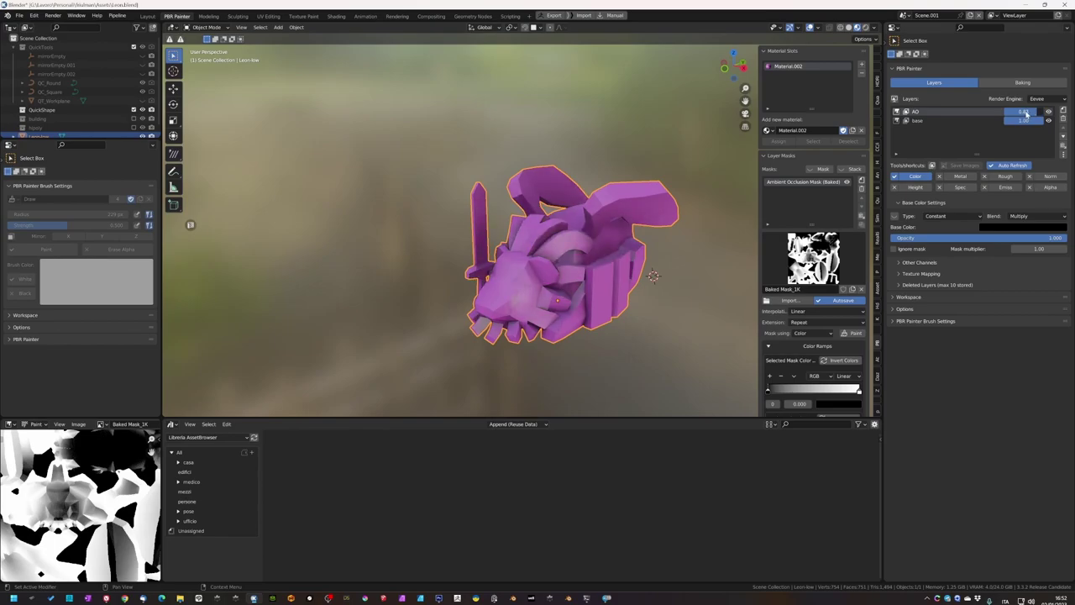
{"action": "mouse_move", "coordinate": [651, 353]}
{"action": "middle_mouse_down"}
{"action": "mouse_move", "coordinate": [605, 364]}
{"action": "mouse_move", "coordinate": [617, 356]}
{"action": "middle_mouse_up"}
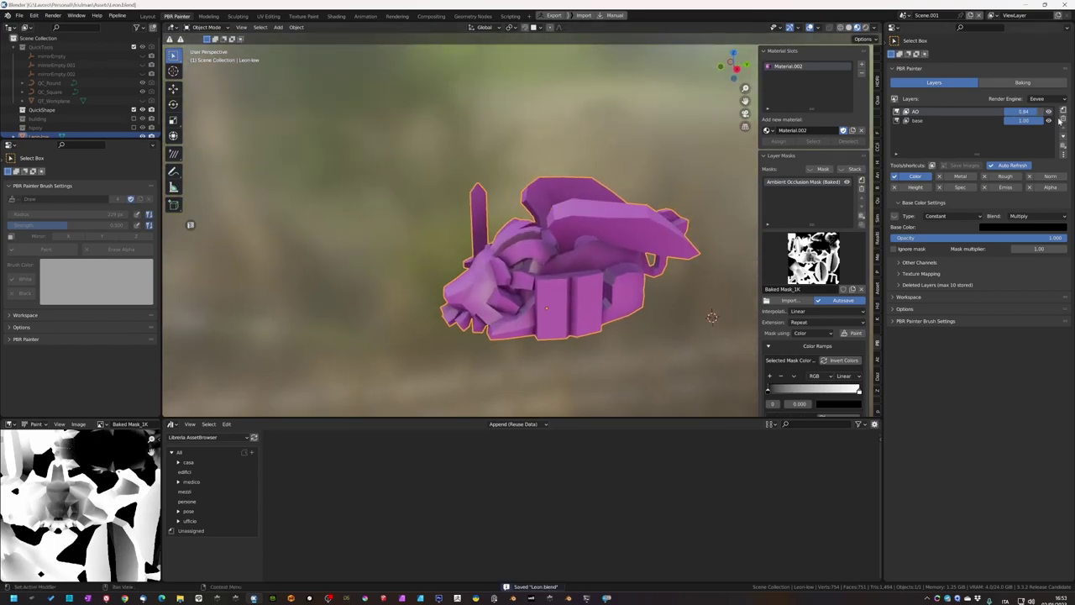
{"action": "left_click", "coordinate": [1062, 112]}
- Create a new paint layer named 'libro'
{"action": "type", "text": "libro"}
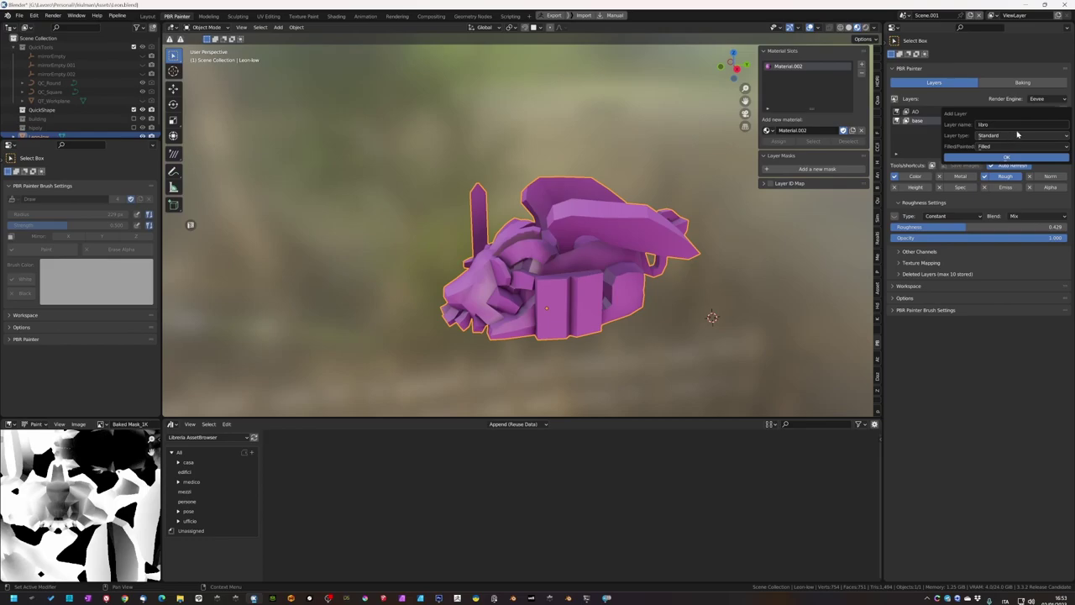
{"action": "left_click", "coordinate": [1010, 157]}
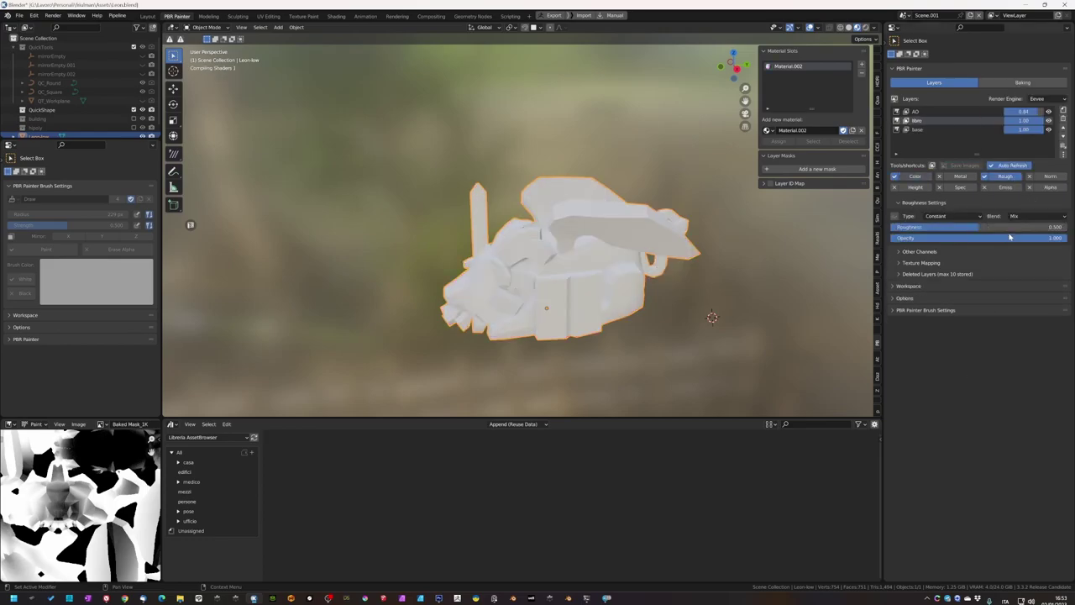
{"action": "middle_click_drag", "start_coordinate": [756, 340], "coordinate": [703, 311]}
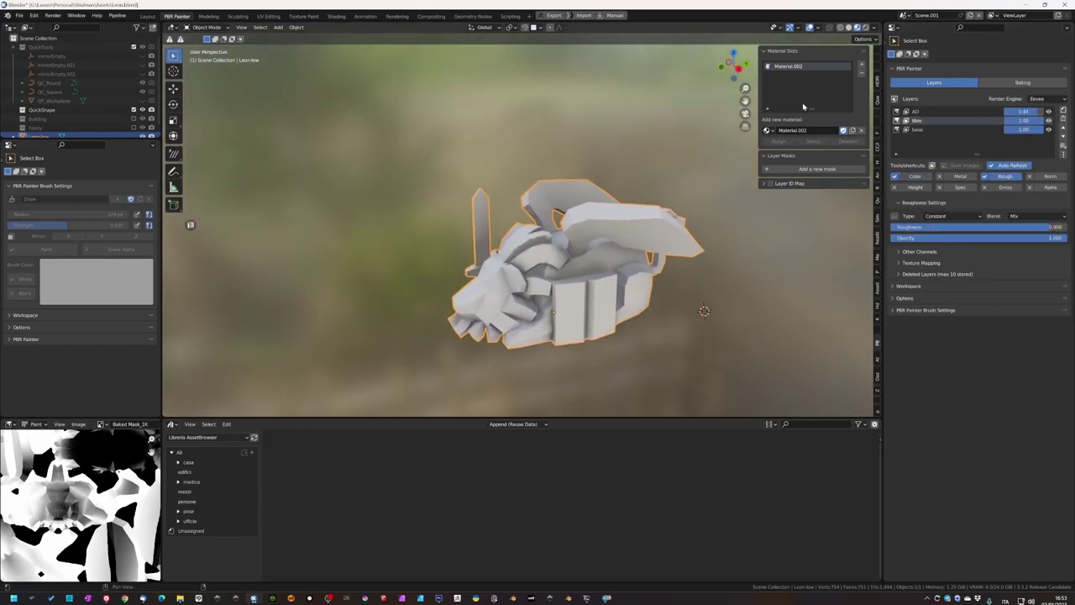
- Add an Image Texture mask to libro using a new blank black image
{"action": "left_click", "coordinate": [816, 169]}
{"action": "left_click", "coordinate": [835, 180]}
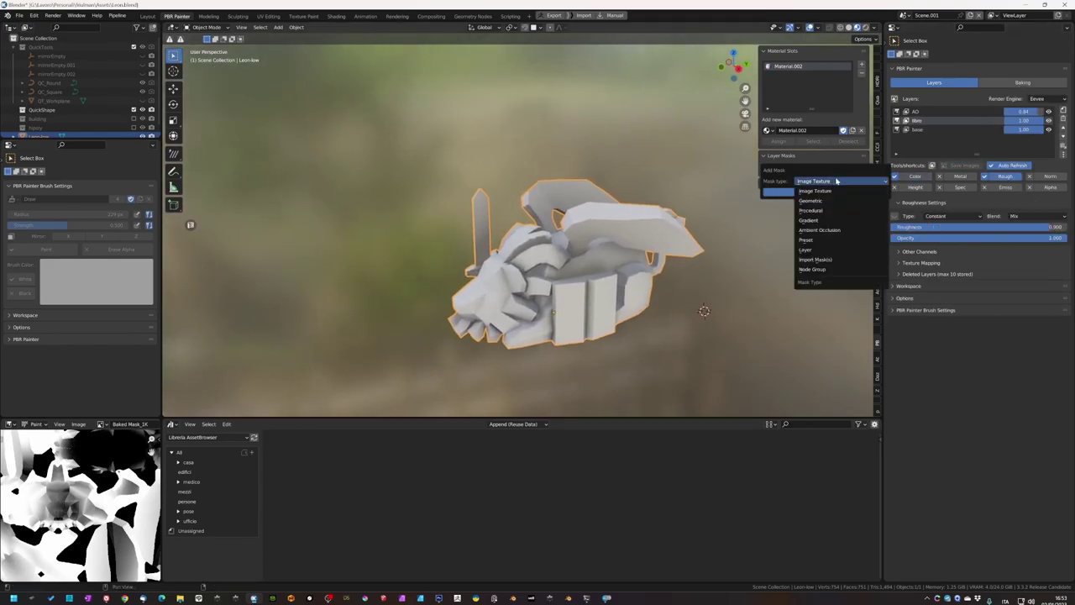
{"action": "left_click", "coordinate": [825, 270]}
{"action": "left_click", "coordinate": [777, 191]}
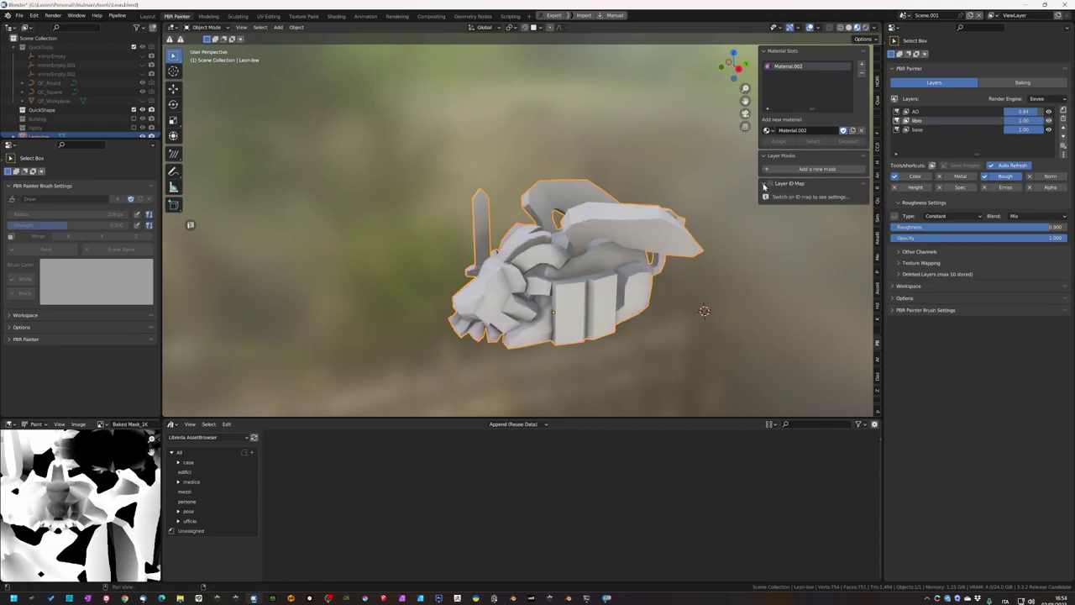
{"action": "left_click", "coordinate": [763, 185]}
{"action": "left_click", "coordinate": [817, 291]}
{"action": "left_click", "coordinate": [819, 353]}
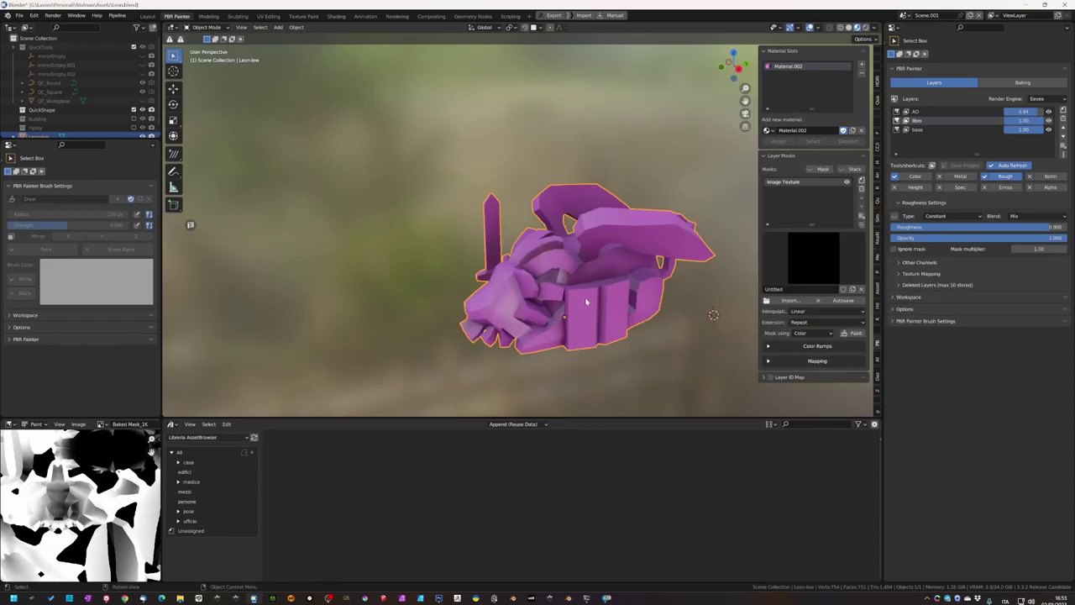
- Enter Texture Paint with face-selection masking and paint libro's mask at strength 1.000
{"action": "key", "text": "ctrl+Tab"}
{"action": "left_click", "coordinate": [630, 265]}
{"action": "key", "text": "1"}
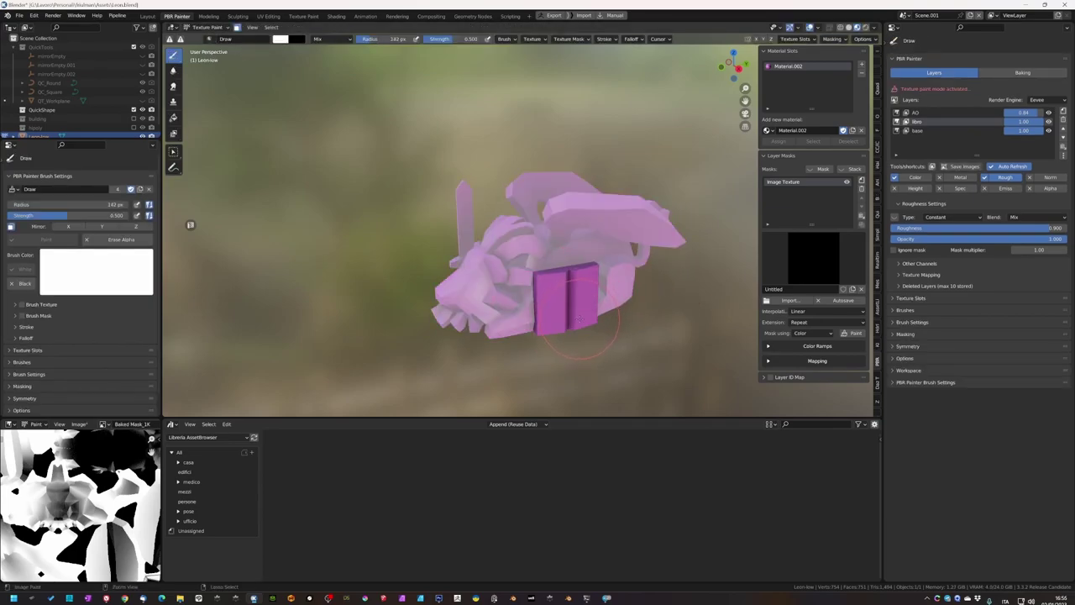
{"action": "left_click", "coordinate": [855, 332]}
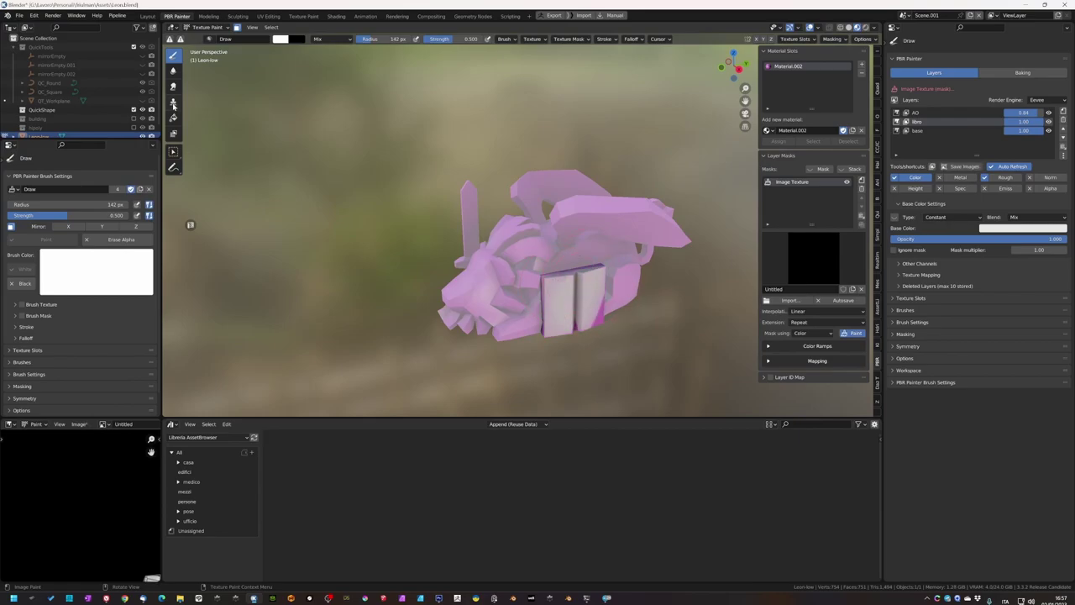
{"action": "middle_click_drag", "start_coordinate": [605, 302], "coordinate": [542, 327]}
- Isolate and paint the open book white, then return to Edit Mode revealing everything
{"action": "key", "text": "shift+f"}
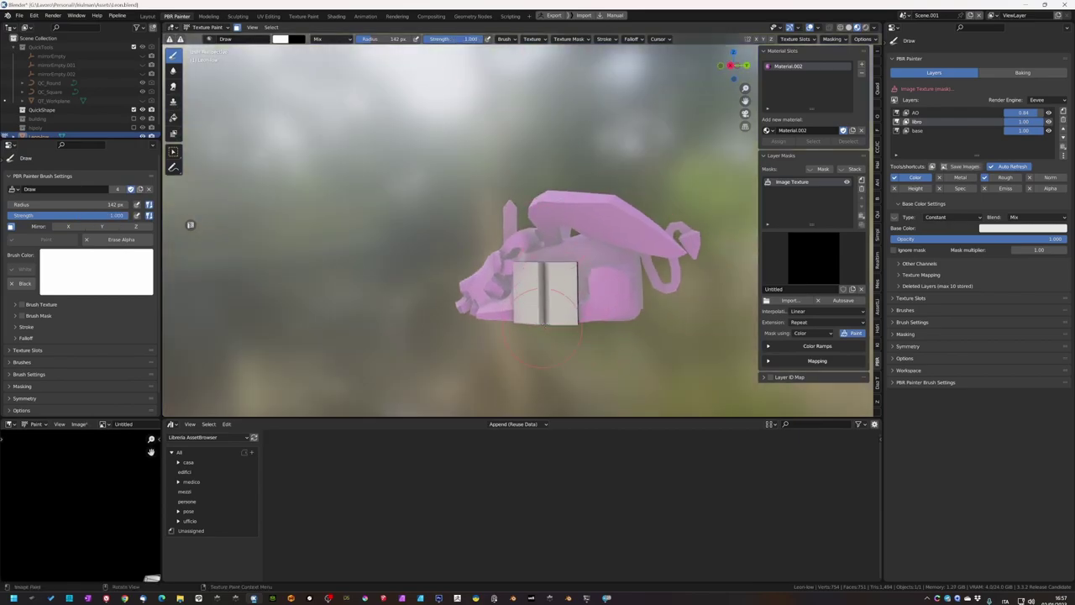
{"action": "middle_click_drag", "start_coordinate": [569, 270], "coordinate": [583, 257]}
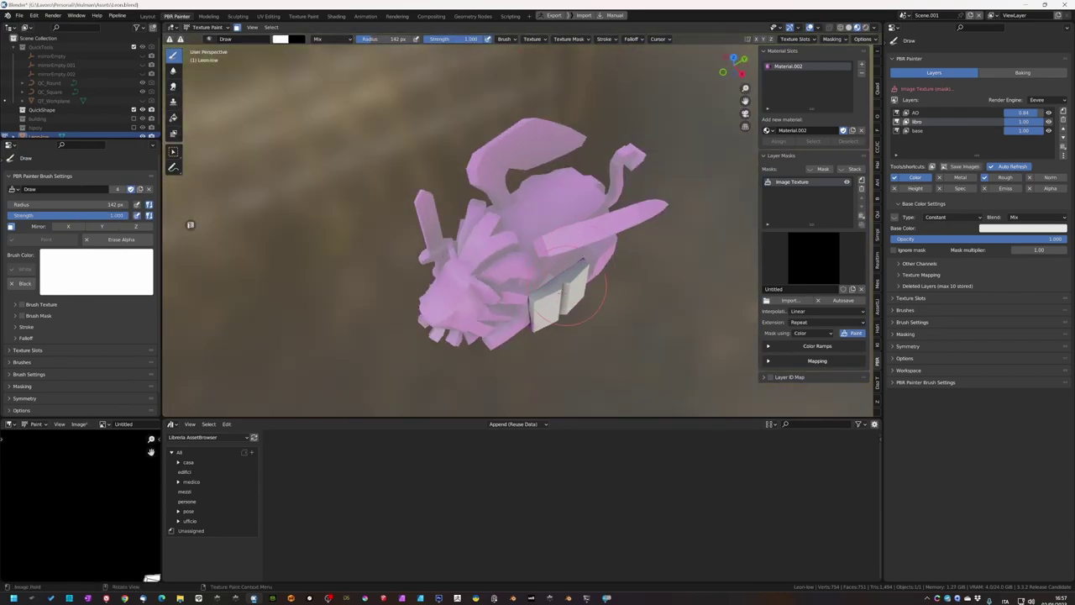
{"action": "scroll", "coordinate": [571, 289], "scroll_direction": "up", "scroll_amount": 4}
{"action": "key", "text": "KP_Divide"}
{"action": "middle_click_drag", "start_coordinate": [571, 286], "coordinate": [577, 266]}
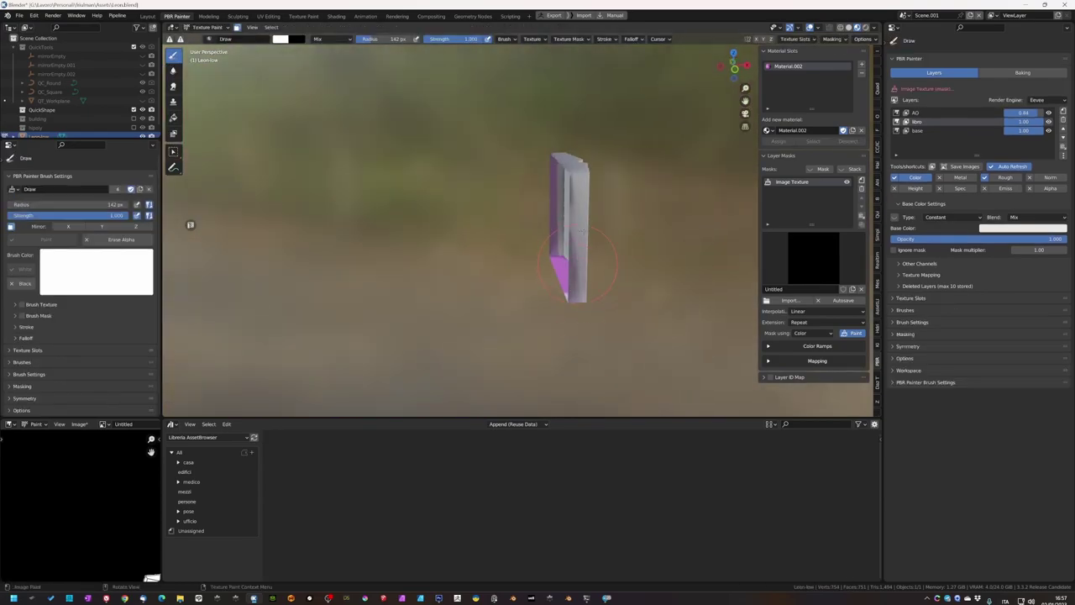
{"action": "mouse_move", "coordinate": [563, 146]}
{"action": "middle_mouse_down"}
{"action": "mouse_move", "coordinate": [576, 197]}
{"action": "mouse_move", "coordinate": [628, 292]}
{"action": "middle_mouse_up"}
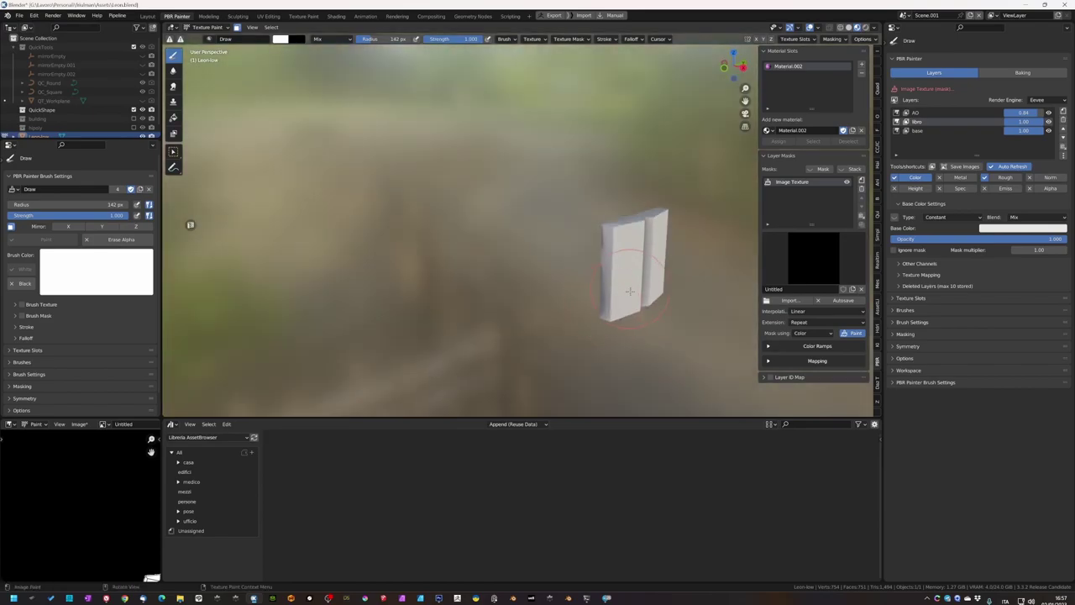
{"action": "key", "text": "Tab"}
{"action": "key", "text": "alt+h"}
- Select the linked sword geometry and hide the rest of the mesh
{"action": "key", "text": "alt+a"}
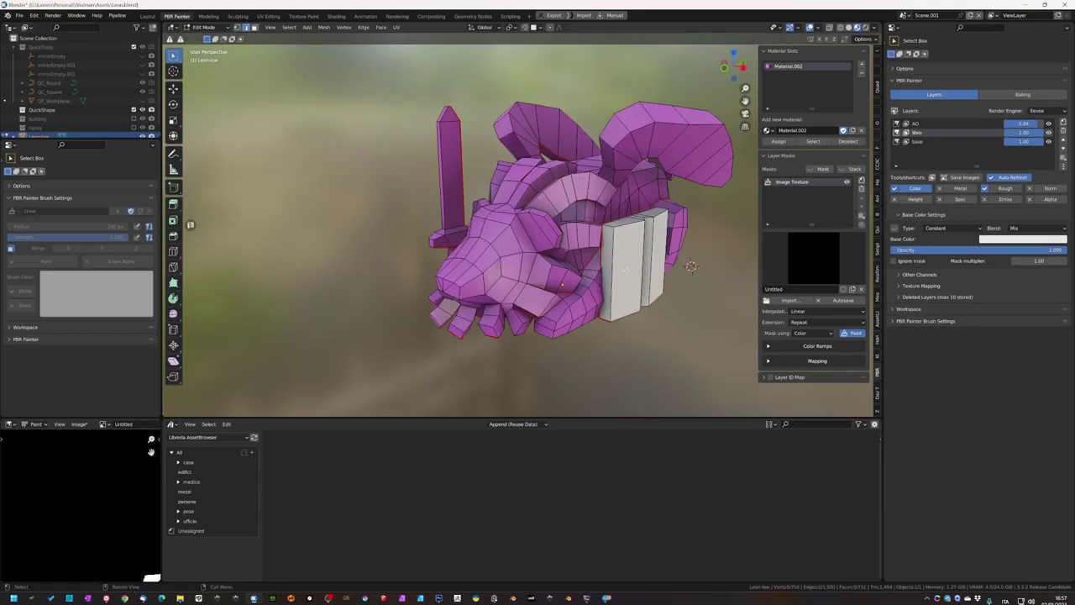
{"action": "mouse_move", "coordinate": [471, 252]}
{"action": "middle_mouse_down"}
{"action": "mouse_move", "coordinate": [554, 252]}
{"action": "mouse_move", "coordinate": [588, 277]}
{"action": "mouse_move", "coordinate": [560, 319]}
{"action": "mouse_move", "coordinate": [611, 314]}
{"action": "middle_mouse_up"}
{"action": "left_click", "coordinate": [217, 409]}
{"action": "left_click", "coordinate": [312, 388]}
{"action": "key", "text": "shift+h"}
- Return to Texture Paint with all parts revealed and start a new 'metallo' layer
{"action": "key", "text": "ctrl+Tab"}
{"action": "key", "text": "Tab"}
{"action": "key", "text": "alt+h"}
{"action": "key", "text": "ctrl+z"}
{"action": "key", "text": "ctrl+shift+z"}
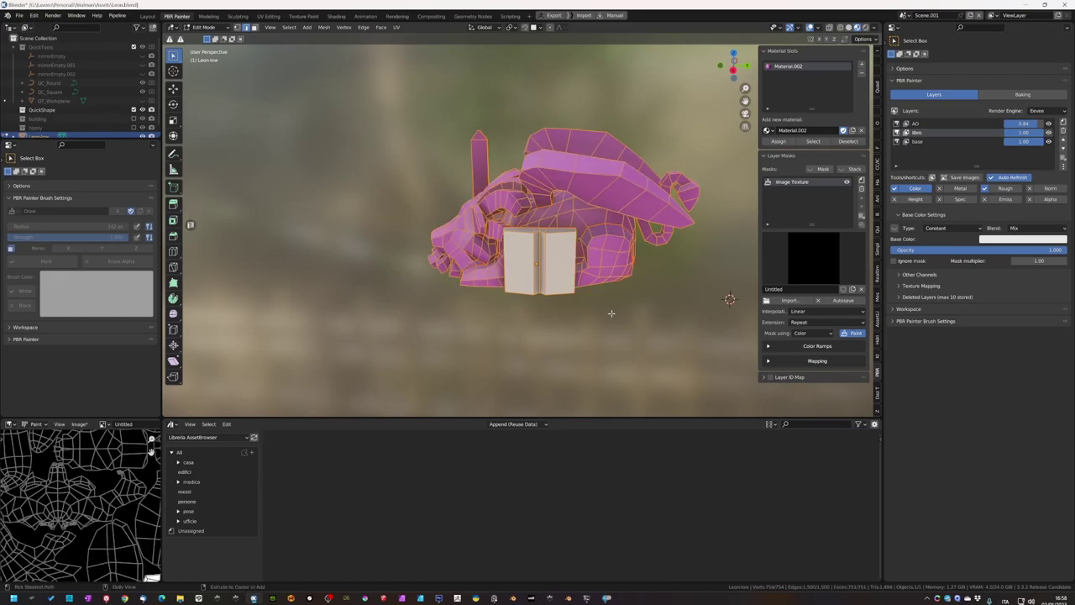
{"action": "key", "text": "Tab"}
{"action": "middle_click_drag", "start_coordinate": [611, 314], "coordinate": [660, 284]}
{"action": "left_click", "coordinate": [1063, 111]}
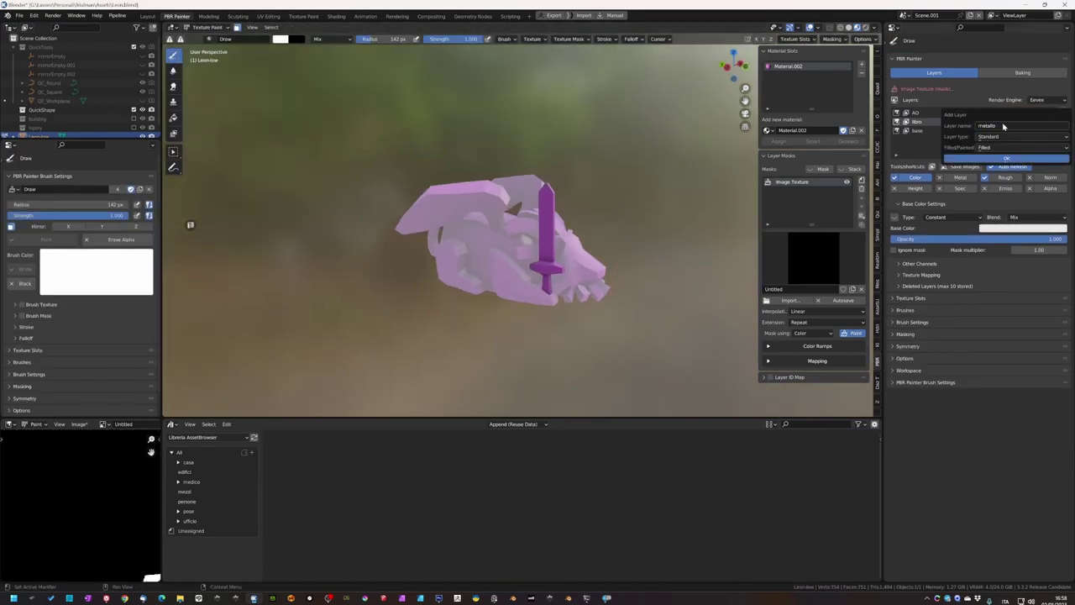
- Create the metallo layer, set its base colour, and add a new image mask
{"action": "left_click", "coordinate": [1006, 158]}
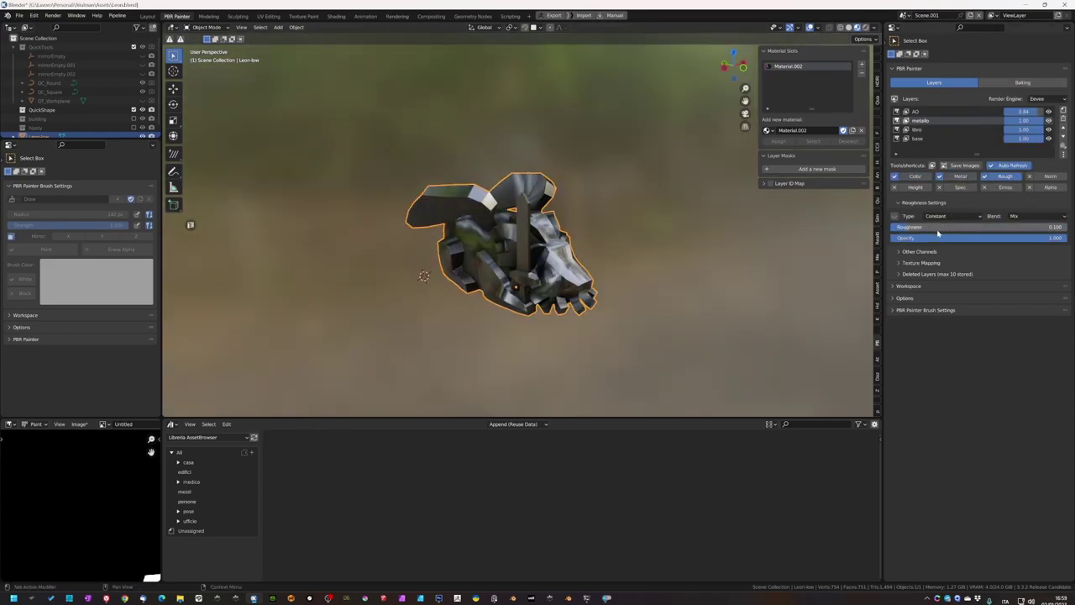
{"action": "left_click", "coordinate": [915, 176]}
{"action": "left_click", "coordinate": [1023, 227]}
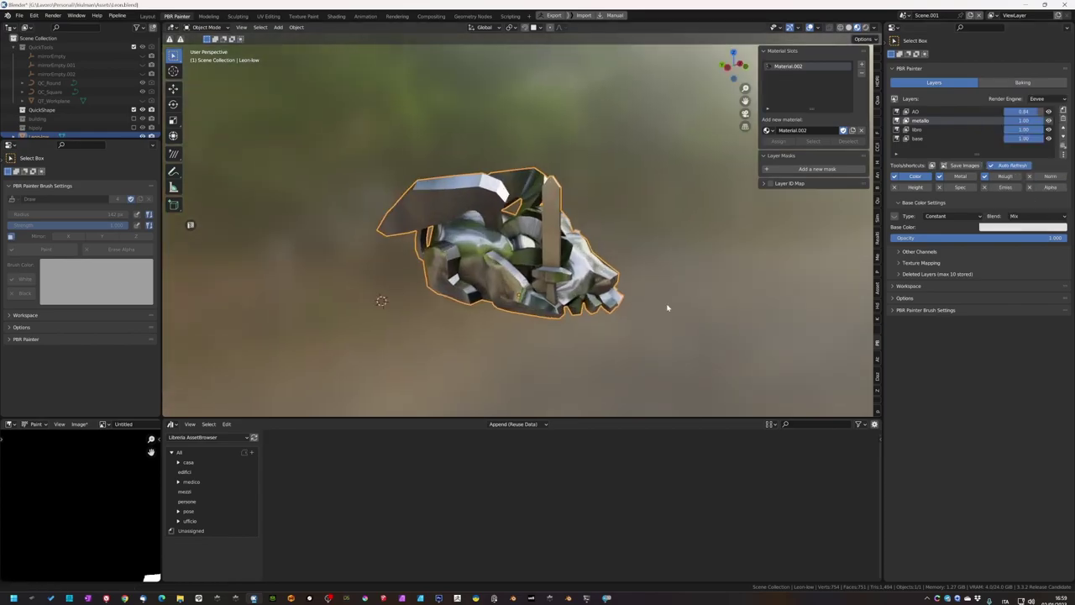
{"action": "left_click", "coordinate": [816, 168]}
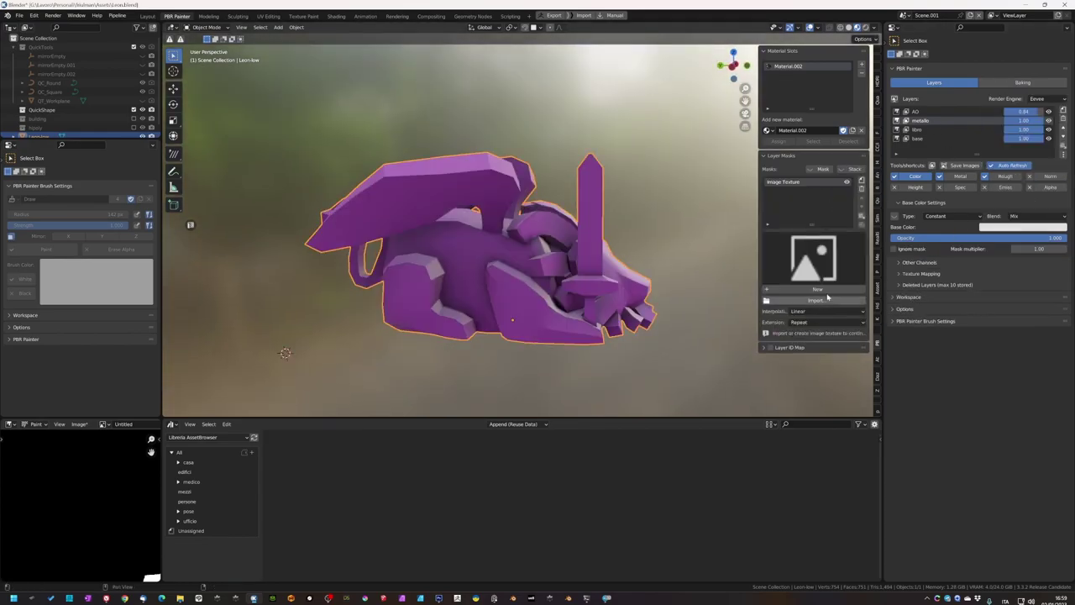
{"action": "left_click", "coordinate": [812, 332]}
{"action": "left_click", "coordinate": [845, 382]}
- Paint metallo's mask over the sword blade, then begin another new layer
{"action": "left_click", "coordinate": [851, 334]}
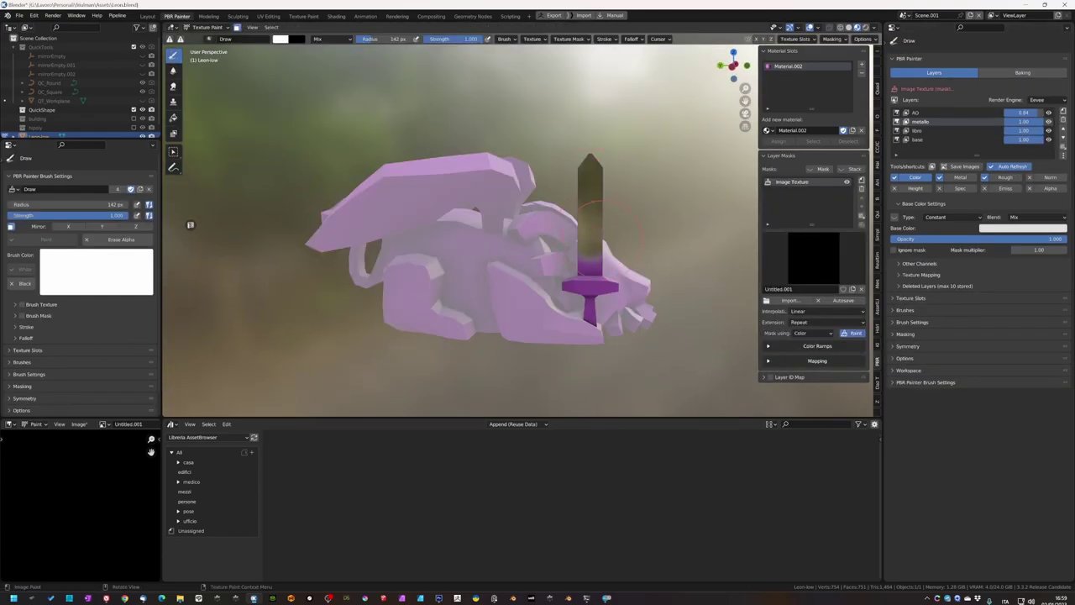
{"action": "middle_click_drag", "start_coordinate": [604, 231], "coordinate": [595, 173]}
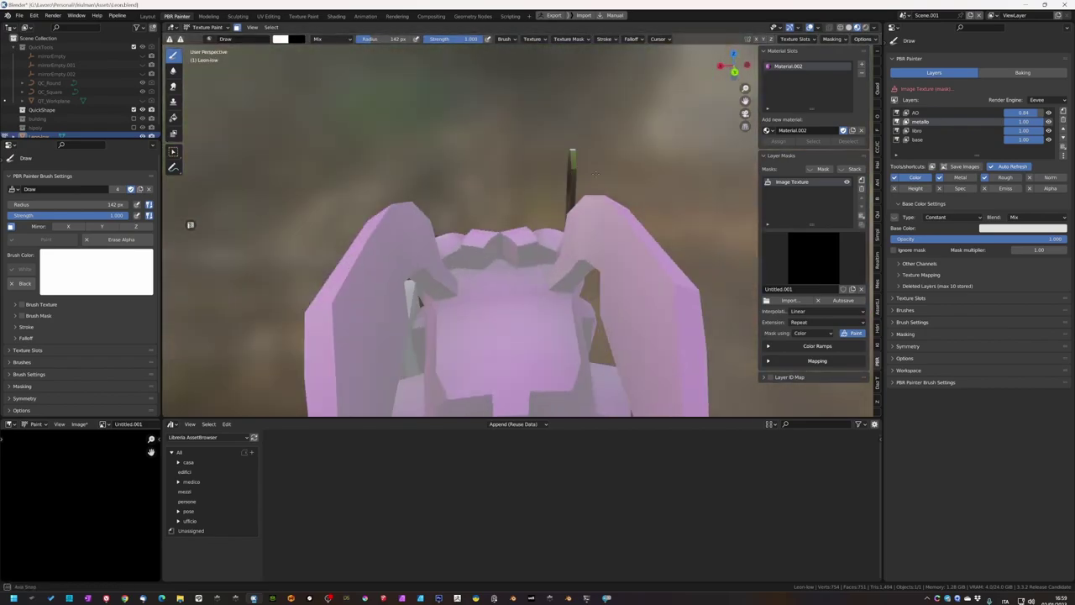
{"action": "scroll", "coordinate": [595, 173], "scroll_direction": "up", "scroll_amount": 5}
{"action": "mouse_move", "coordinate": [552, 144]}
{"action": "middle_mouse_down"}
{"action": "mouse_move", "coordinate": [527, 225]}
{"action": "mouse_move", "coordinate": [549, 240]}
{"action": "mouse_move", "coordinate": [598, 228]}
{"action": "mouse_move", "coordinate": [469, 199]}
{"action": "middle_mouse_up"}
{"action": "scroll", "coordinate": [549, 240], "scroll_direction": "down", "scroll_amount": 4}
{"action": "scroll", "coordinate": [468, 199], "scroll_direction": "up", "scroll_amount": 4}
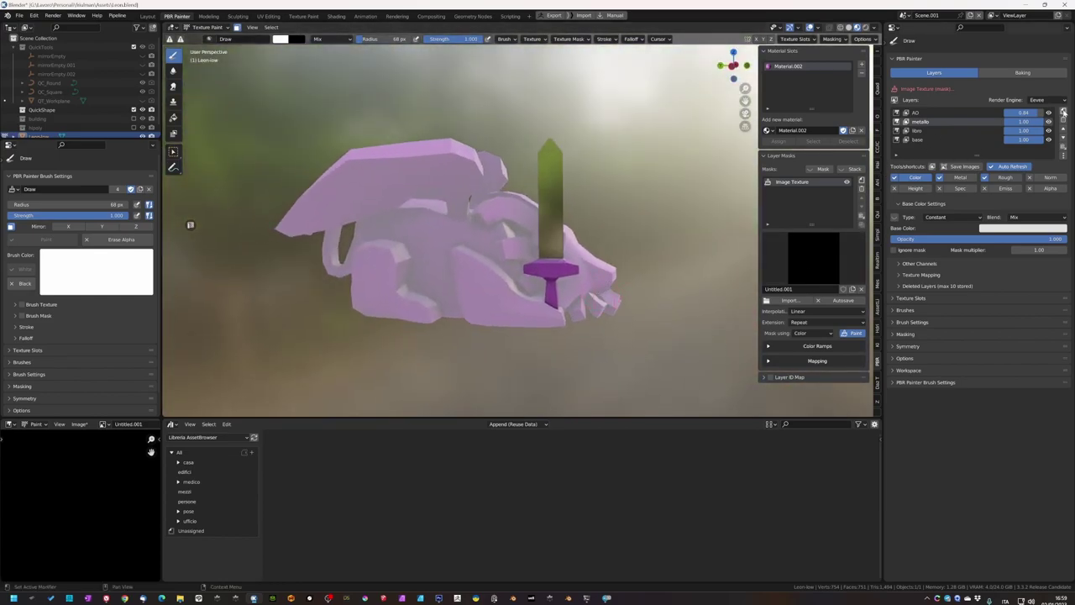
{"action": "middle_click_drag", "start_coordinate": [471, 251], "coordinate": [704, 303]}
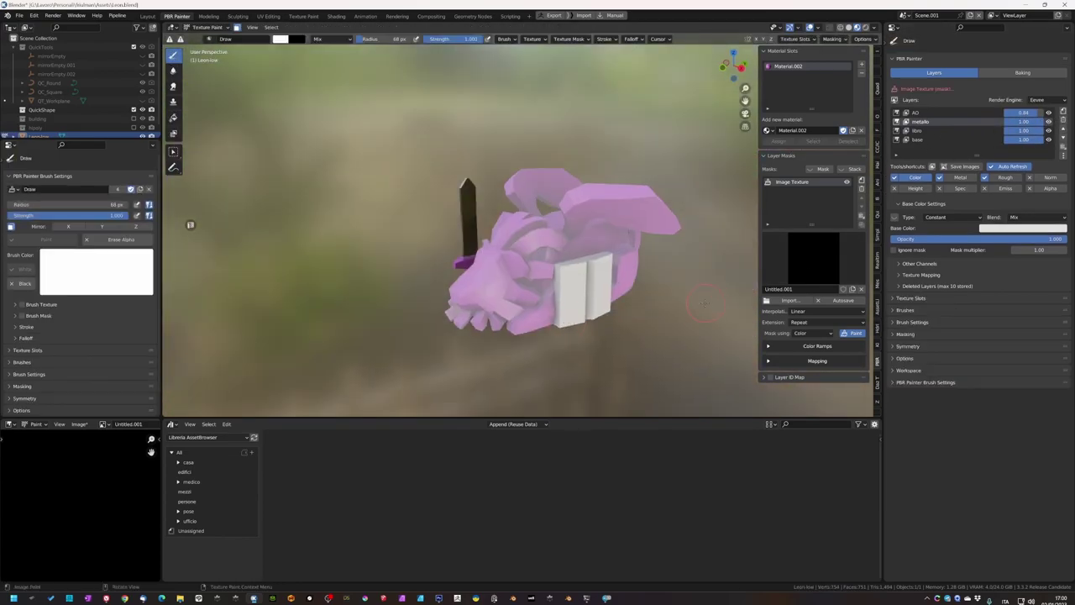
{"action": "left_click", "coordinate": [1062, 112]}
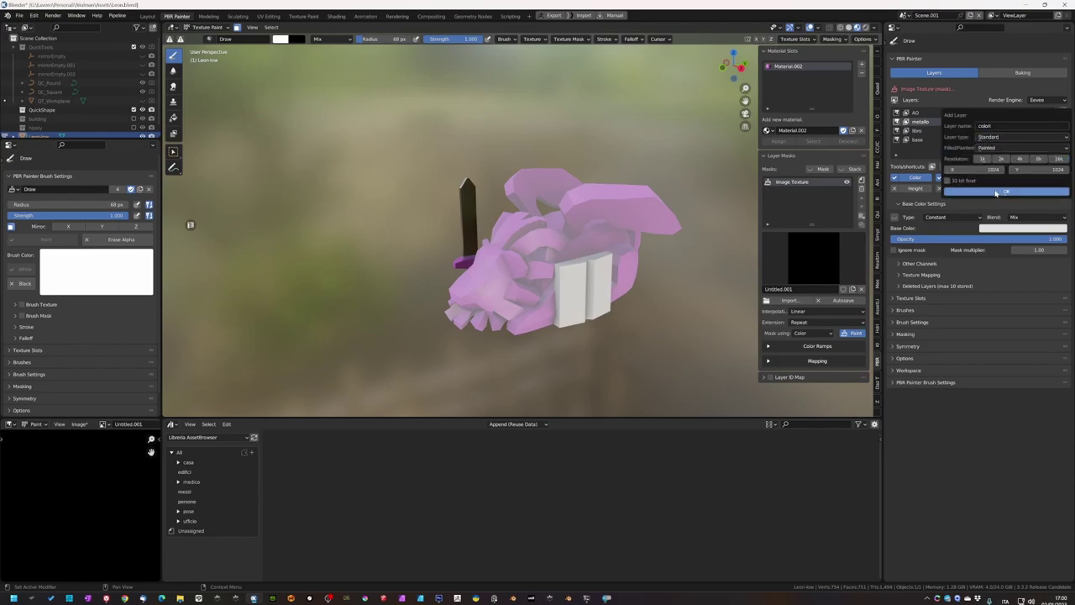
- Add the 'colori' paint layer and hide everything except the sword
{"action": "left_click", "coordinate": [996, 193]}
{"action": "key", "text": "Tab"}
{"action": "key", "text": "l"}
{"action": "key", "text": "shift+h"}
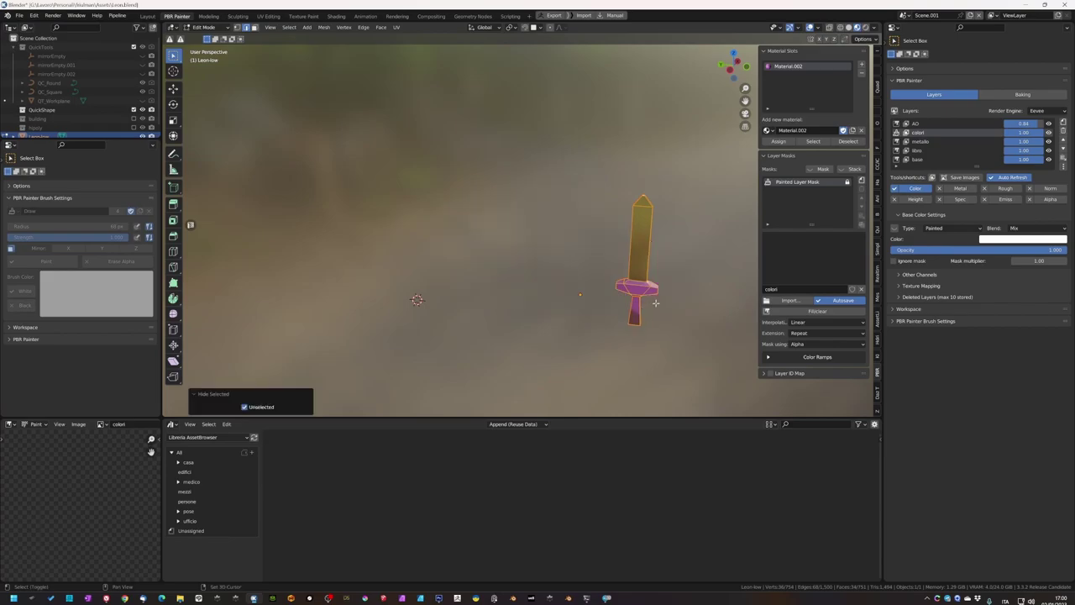
{"action": "key", "text": "Tab"}
- Pick an orange-brown brush colour and paint the sword's guard brown
{"action": "scroll", "coordinate": [587, 319], "scroll_direction": "up", "scroll_amount": 2}
{"action": "left_click", "coordinate": [282, 39]}
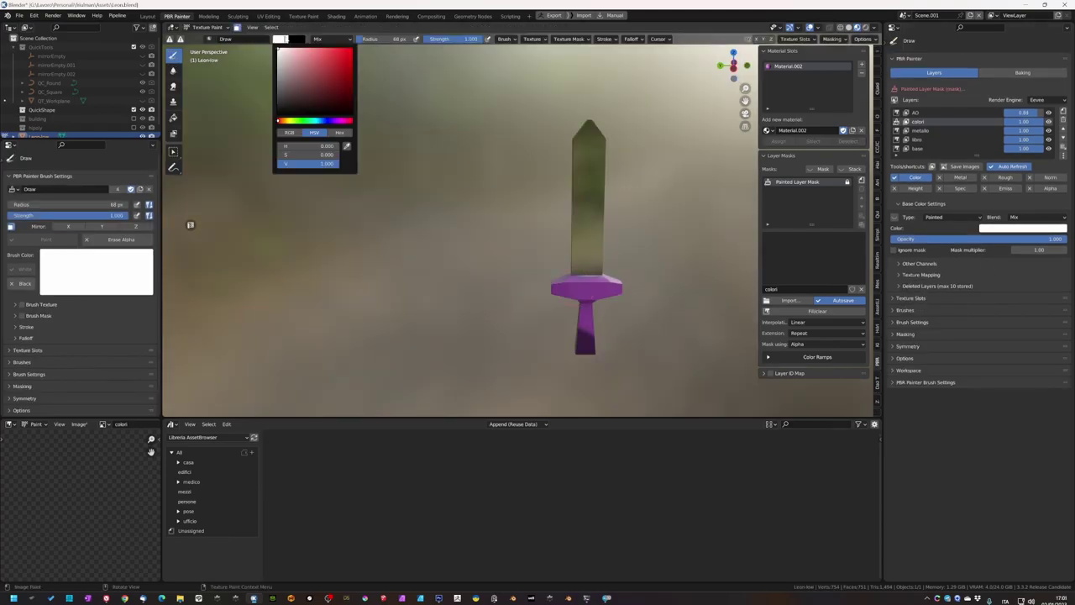
{"action": "left_click_drag", "start_coordinate": [328, 92], "coordinate": [336, 80]}
{"action": "left_click_drag", "start_coordinate": [588, 290], "coordinate": [609, 303]}
{"action": "middle_click_drag", "start_coordinate": [504, 251], "coordinate": [546, 252]}
{"action": "left_click", "coordinate": [282, 39]}
{"action": "left_click_drag", "start_coordinate": [335, 80], "coordinate": [339, 93]}
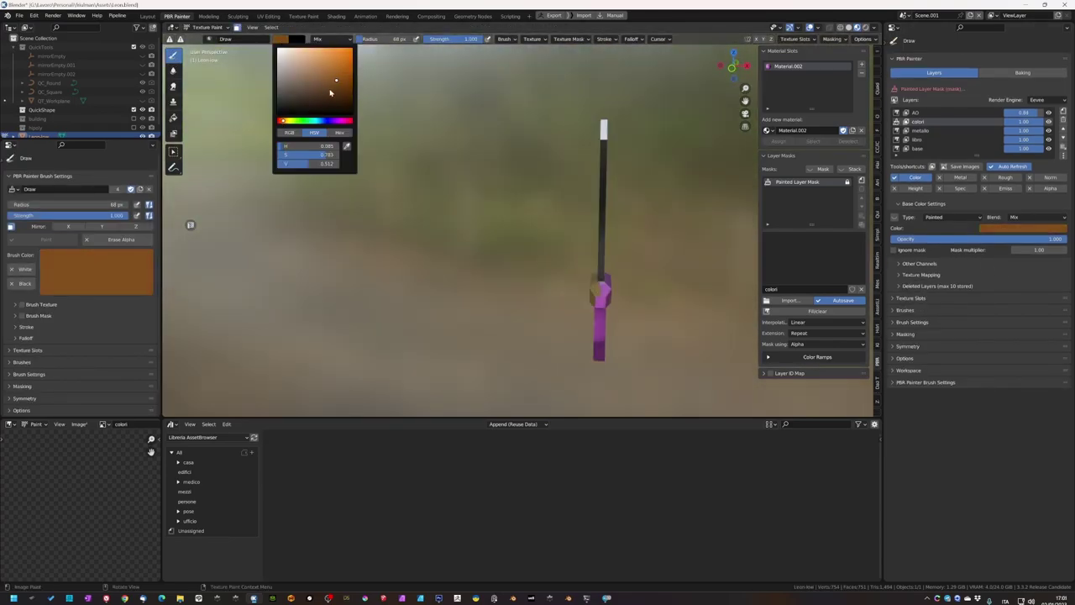
{"action": "left_click_drag", "start_coordinate": [592, 286], "coordinate": [609, 304]}
{"action": "mouse_move", "coordinate": [609, 304]}
{"action": "middle_mouse_down"}
{"action": "mouse_move", "coordinate": [604, 337]}
{"action": "mouse_move", "coordinate": [621, 319]}
{"action": "middle_mouse_up"}
- Try different viewport lighting environments and solid shading to inspect the painted sword
{"action": "left_click", "coordinate": [865, 27]}
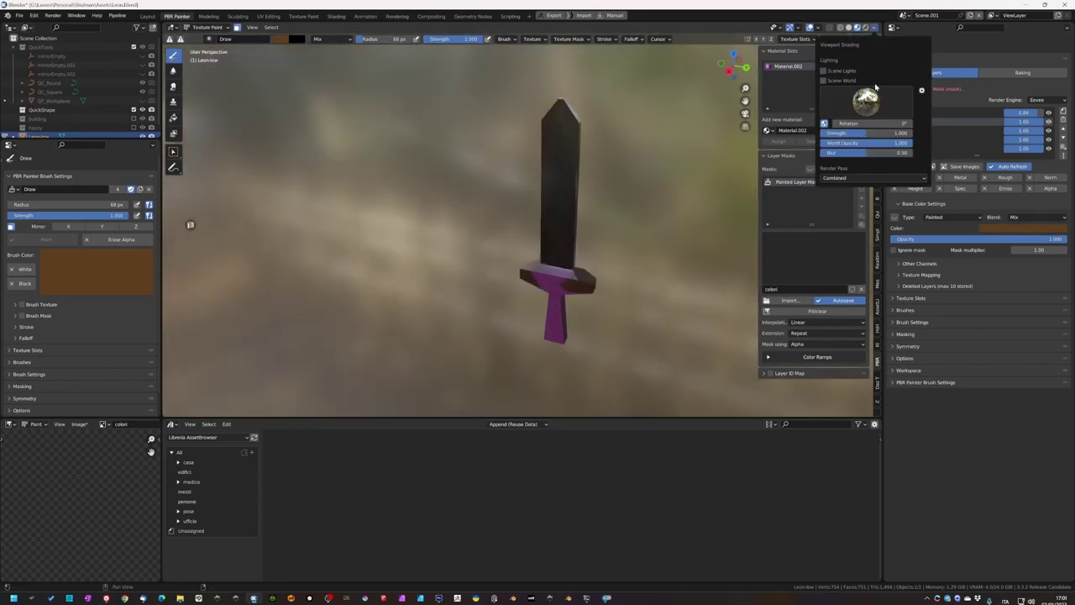
{"action": "left_click", "coordinate": [855, 96]}
{"action": "left_click", "coordinate": [848, 27]}
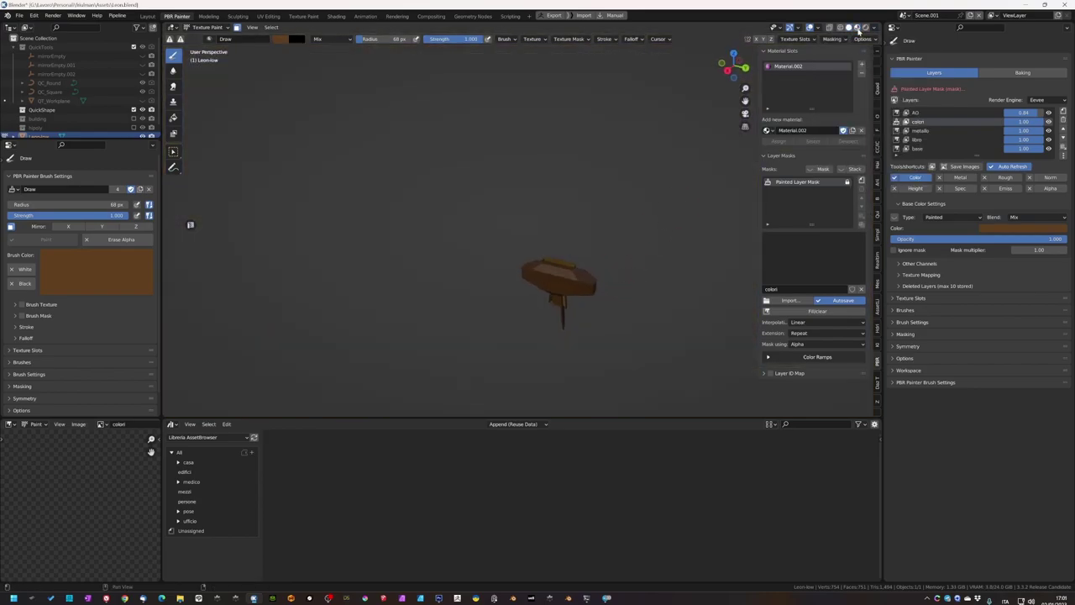
{"action": "left_click", "coordinate": [857, 27]}
{"action": "left_click", "coordinate": [878, 27]}
{"action": "left_click", "coordinate": [735, 131]}
{"action": "mouse_move", "coordinate": [521, 252]}
{"action": "middle_mouse_down"}
{"action": "mouse_move", "coordinate": [550, 285]}
{"action": "mouse_move", "coordinate": [533, 334]}
{"action": "middle_mouse_up"}
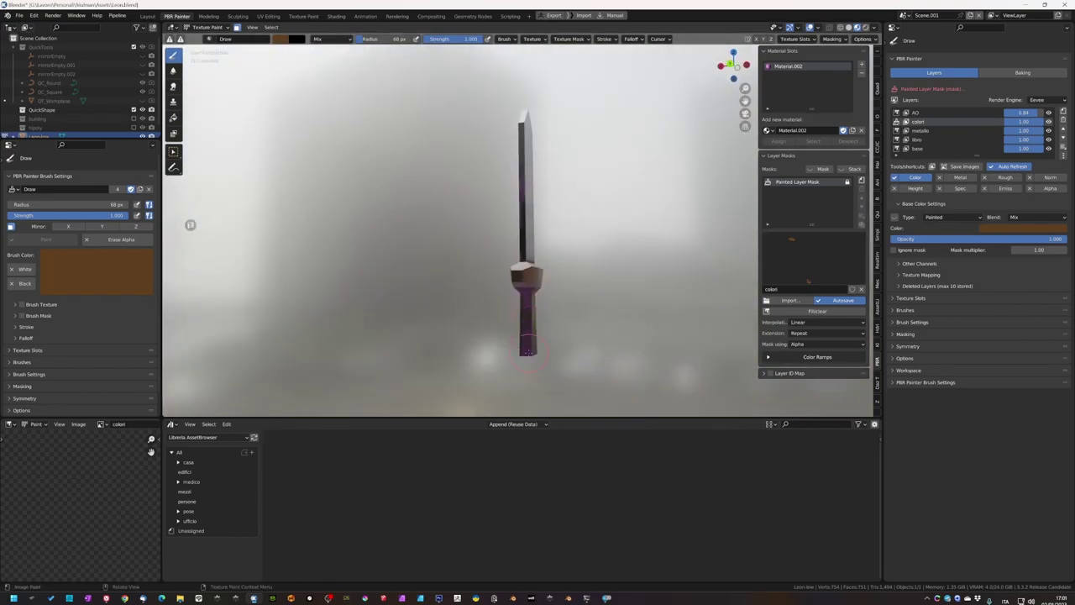
{"action": "mouse_move", "coordinate": [527, 351]}
{"action": "middle_mouse_down"}
{"action": "mouse_move", "coordinate": [528, 300]}
{"action": "mouse_move", "coordinate": [566, 300]}
{"action": "mouse_move", "coordinate": [638, 250]}
{"action": "mouse_move", "coordinate": [485, 384]}
{"action": "mouse_move", "coordinate": [638, 286]}
{"action": "middle_mouse_up"}
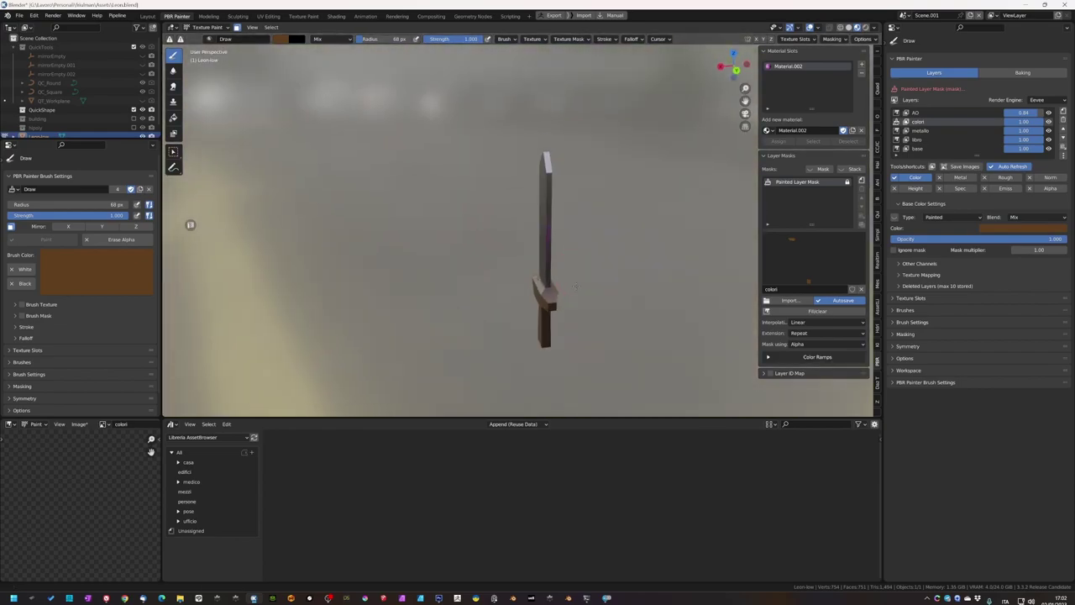
- Reselect the colori layer and paint the sword's grip brown
{"action": "left_click", "coordinate": [921, 131]}
{"action": "right_click", "coordinate": [554, 232]}
{"action": "middle_click_drag", "start_coordinate": [548, 237], "coordinate": [580, 351]}
{"action": "left_click", "coordinate": [918, 122]}
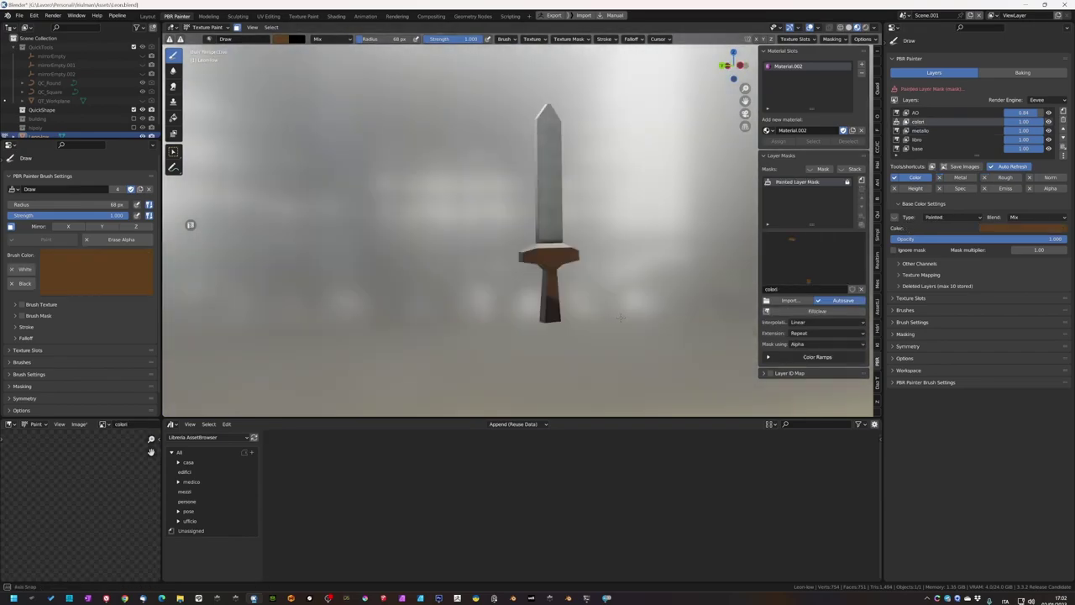
{"action": "middle_click_drag", "start_coordinate": [588, 210], "coordinate": [504, 168]}
{"action": "left_click", "coordinate": [279, 38]}
{"action": "left_click", "coordinate": [313, 64]}
{"action": "mouse_move", "coordinate": [537, 268]}
{"action": "middle_mouse_down"}
{"action": "mouse_move", "coordinate": [638, 284]}
{"action": "mouse_move", "coordinate": [525, 289]}
{"action": "mouse_move", "coordinate": [523, 324]}
{"action": "mouse_move", "coordinate": [538, 303]}
{"action": "mouse_move", "coordinate": [529, 264]}
{"action": "middle_mouse_up"}
- Choose a dark grey brush colour, look over the sword, and save the file
{"action": "left_click", "coordinate": [279, 39]}
{"action": "left_click", "coordinate": [307, 100]}
{"action": "scroll", "coordinate": [521, 218], "scroll_direction": "up", "scroll_amount": 3}
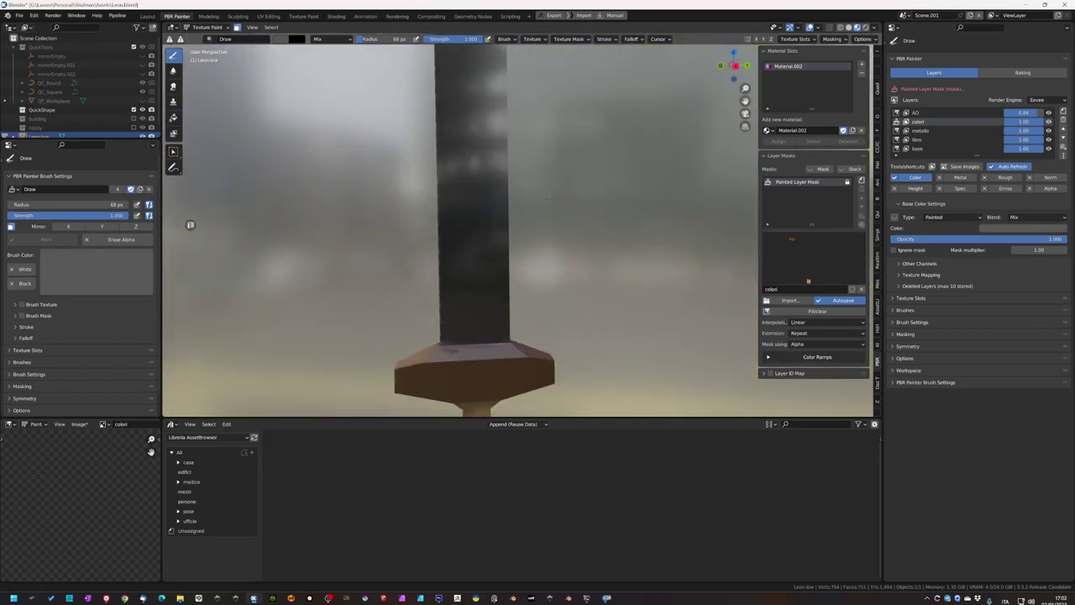
{"action": "scroll", "coordinate": [538, 159], "scroll_direction": "down", "scroll_amount": 2}
{"action": "middle_click_drag", "start_coordinate": [492, 281], "coordinate": [586, 310]}
{"action": "mouse_move", "coordinate": [518, 90]}
{"action": "middle_mouse_down"}
{"action": "mouse_move", "coordinate": [537, 100]}
{"action": "mouse_move", "coordinate": [504, 92]}
{"action": "mouse_move", "coordinate": [517, 88]}
{"action": "middle_mouse_up"}
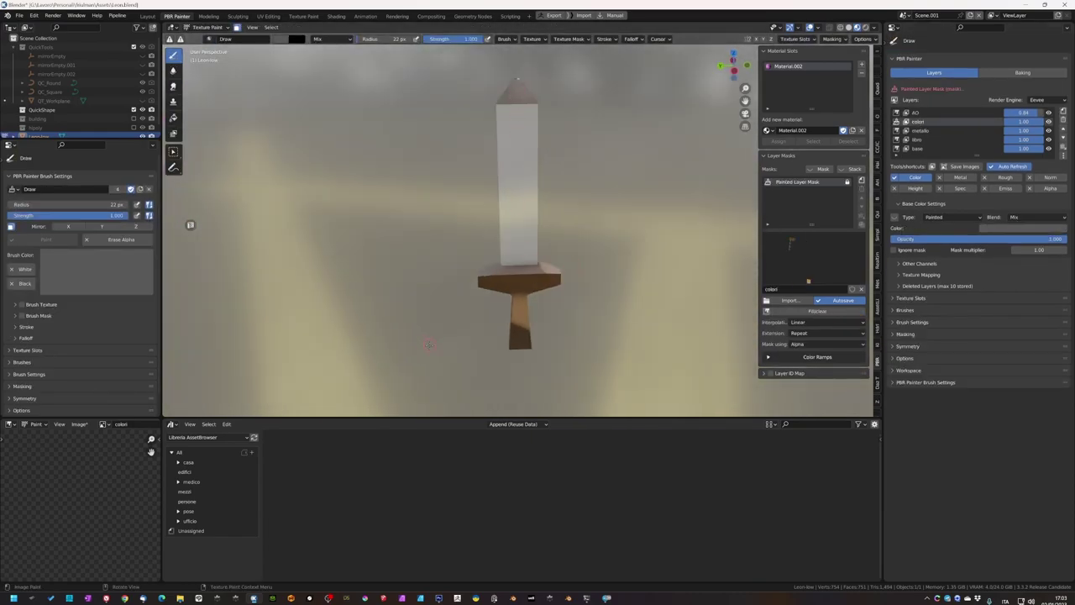
{"action": "middle_click_drag", "start_coordinate": [429, 344], "coordinate": [504, 336]}
{"action": "key", "text": "ctrl+s"}
{"action": "middle_click_drag", "start_coordinate": [618, 147], "coordinate": [529, 143]}
{"action": "right_click", "coordinate": [529, 142]}
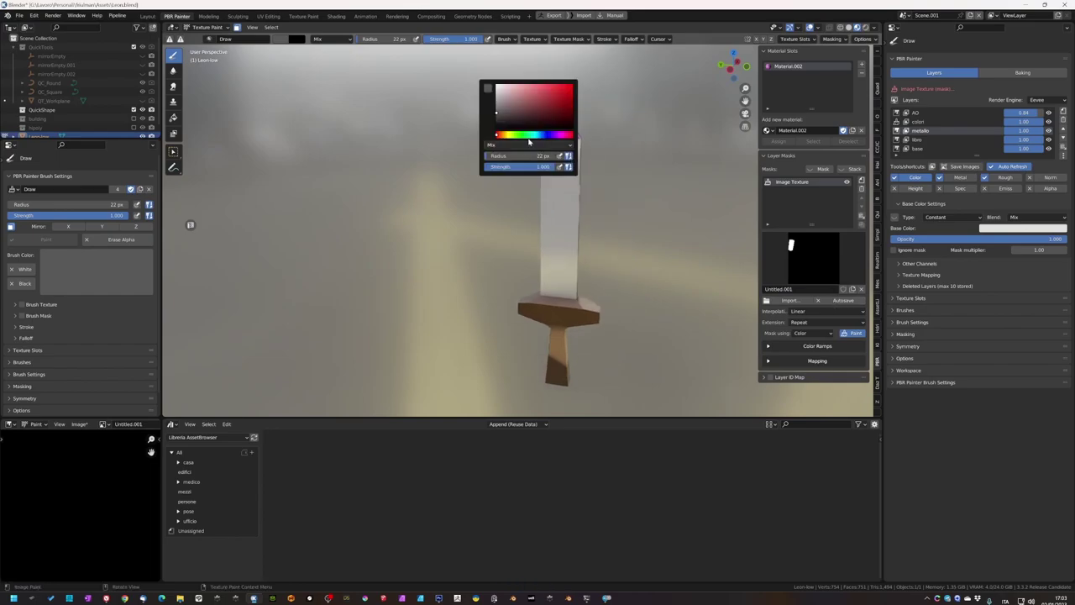
- Select the colori layer and switch to the TexDraw brush with Mix blending
{"action": "left_click", "coordinate": [1049, 123]}
{"action": "mouse_move", "coordinate": [579, 172]}
{"action": "middle_mouse_down"}
{"action": "mouse_move", "coordinate": [551, 162]}
{"action": "mouse_move", "coordinate": [575, 178]}
{"action": "mouse_move", "coordinate": [495, 169]}
{"action": "mouse_move", "coordinate": [533, 206]}
{"action": "middle_mouse_up"}
{"action": "left_click", "coordinate": [209, 38]}
{"action": "left_click", "coordinate": [224, 65]}
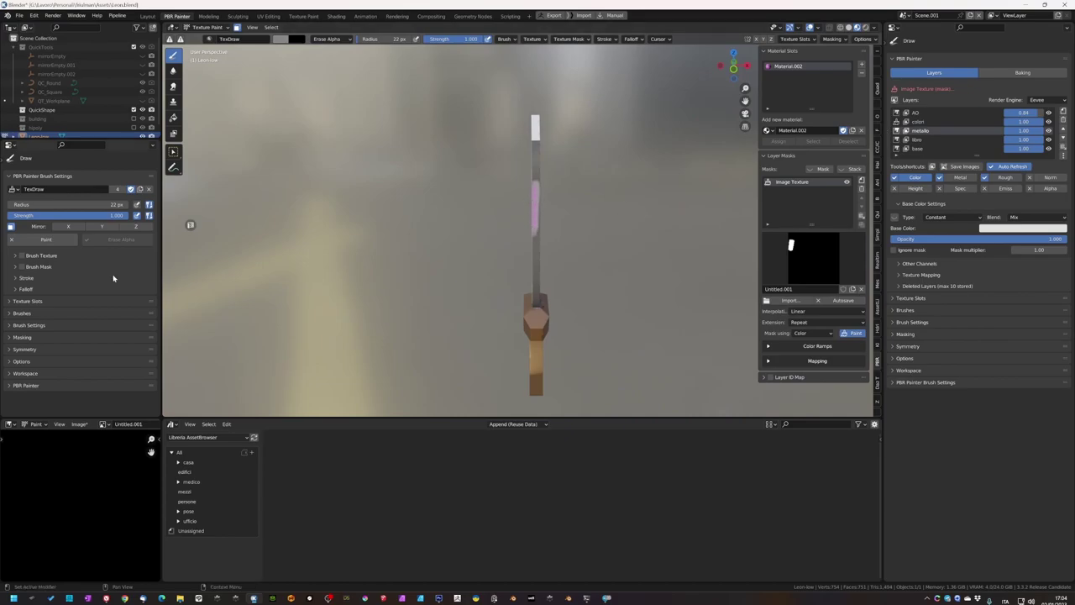
{"action": "left_click", "coordinate": [47, 239]}
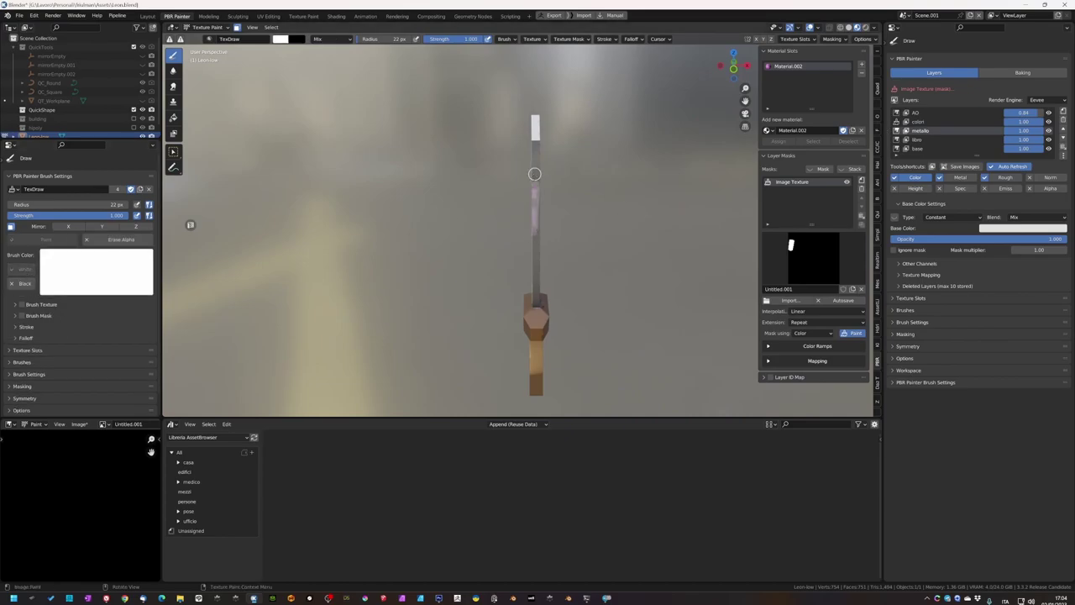
- Remove the colori paint layer and confirm the removal
{"action": "middle_click_drag", "start_coordinate": [538, 176], "coordinate": [588, 193]}
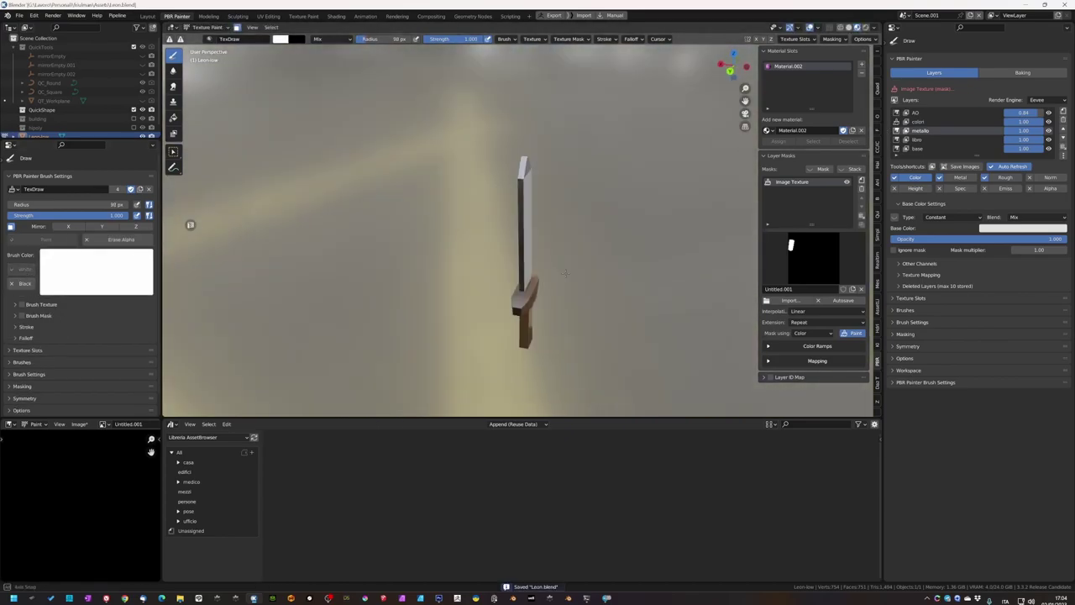
{"action": "left_click", "coordinate": [940, 122]}
{"action": "left_click", "coordinate": [999, 147]}
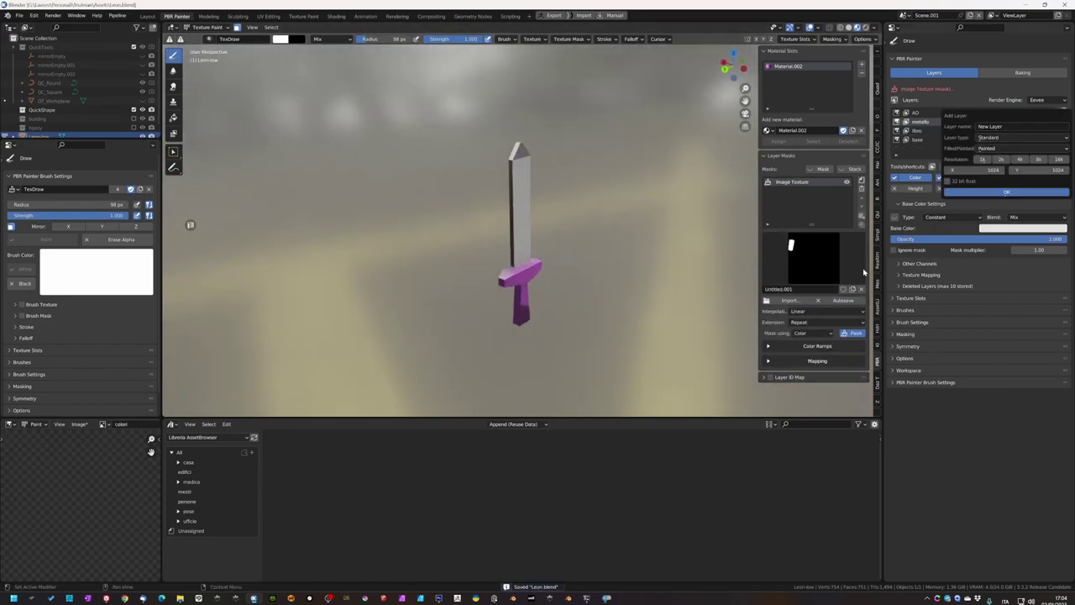
{"action": "middle_click_drag", "start_coordinate": [705, 260], "coordinate": [602, 303]}
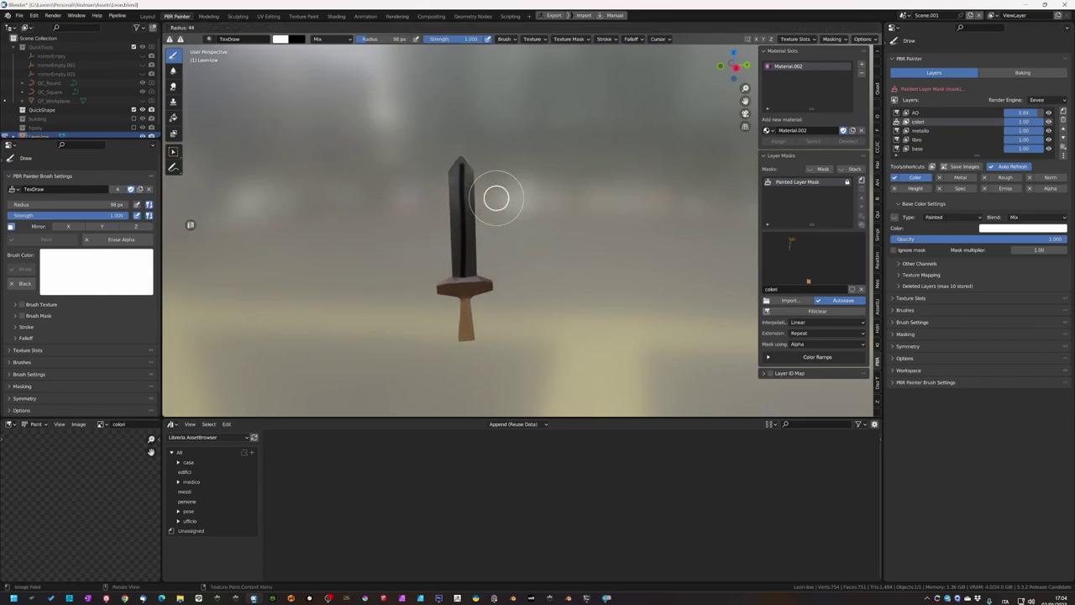
- Reveal the hidden lion geometry with Alt+H in Edit Mode and return to Texture Paint
{"action": "middle_click_drag", "start_coordinate": [456, 151], "coordinate": [477, 184], "text": "ctrl"}
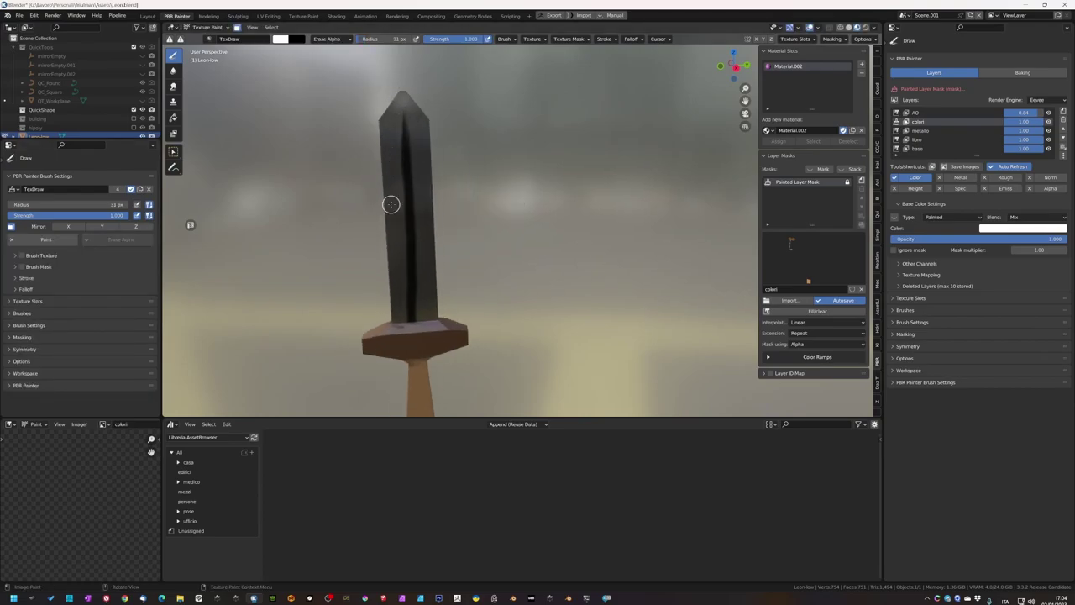
{"action": "middle_click_drag", "start_coordinate": [391, 204], "coordinate": [494, 277]}
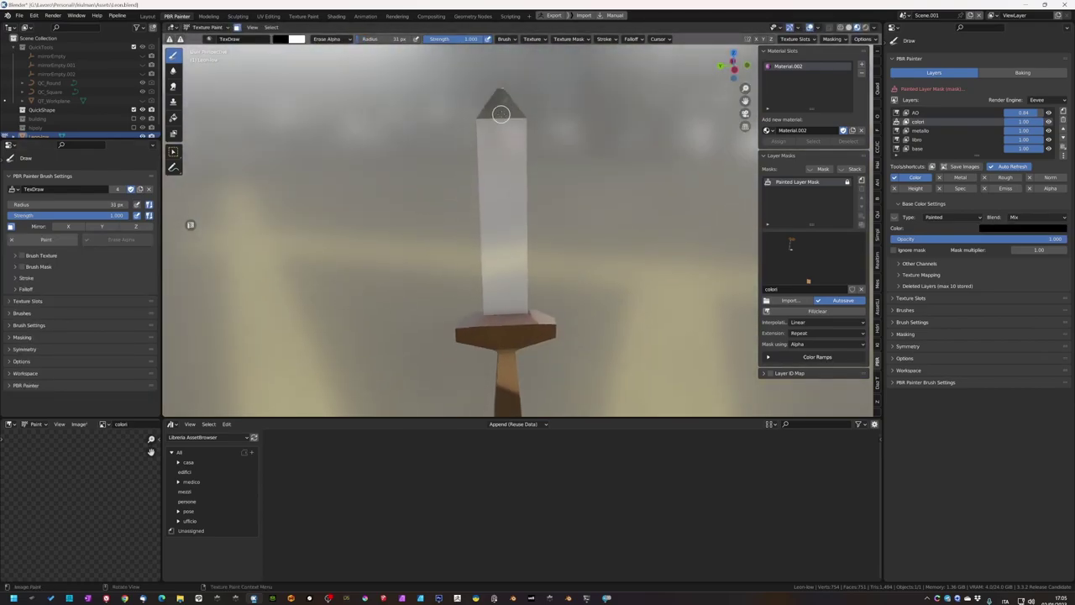
{"action": "scroll", "coordinate": [642, 276], "scroll_direction": "down", "scroll_amount": 3}
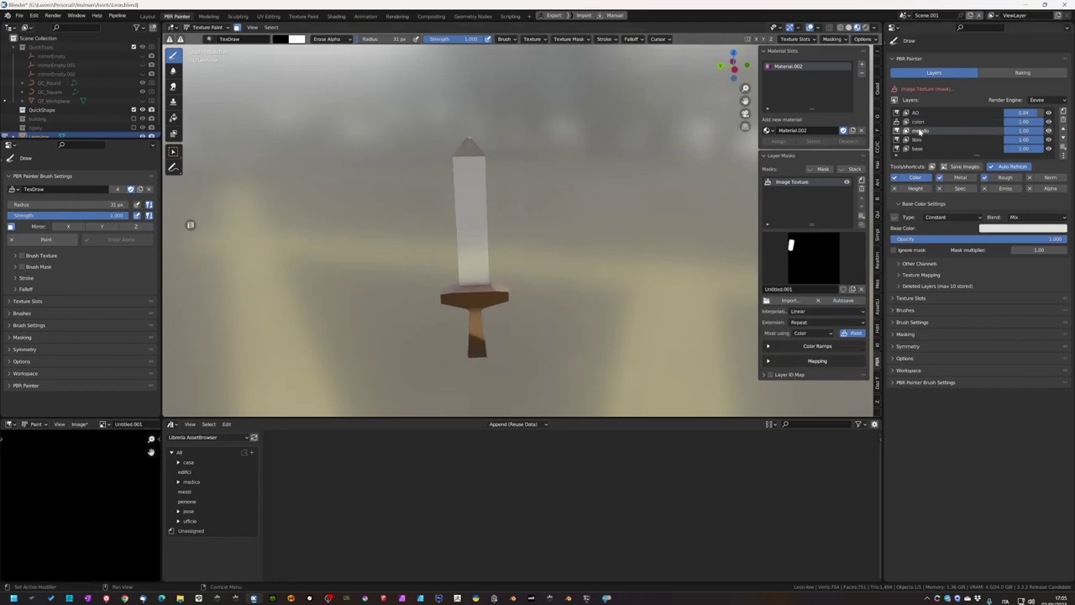
{"action": "key", "text": "Tab"}
{"action": "key", "text": "alt+h"}
{"action": "key", "text": "Tab"}
{"action": "middle_click_drag", "start_coordinate": [590, 324], "coordinate": [588, 152]}
- Save the file, toggle Erase Alpha, and bring the lion's face into a front view
{"action": "key", "text": "ctrl+s"}
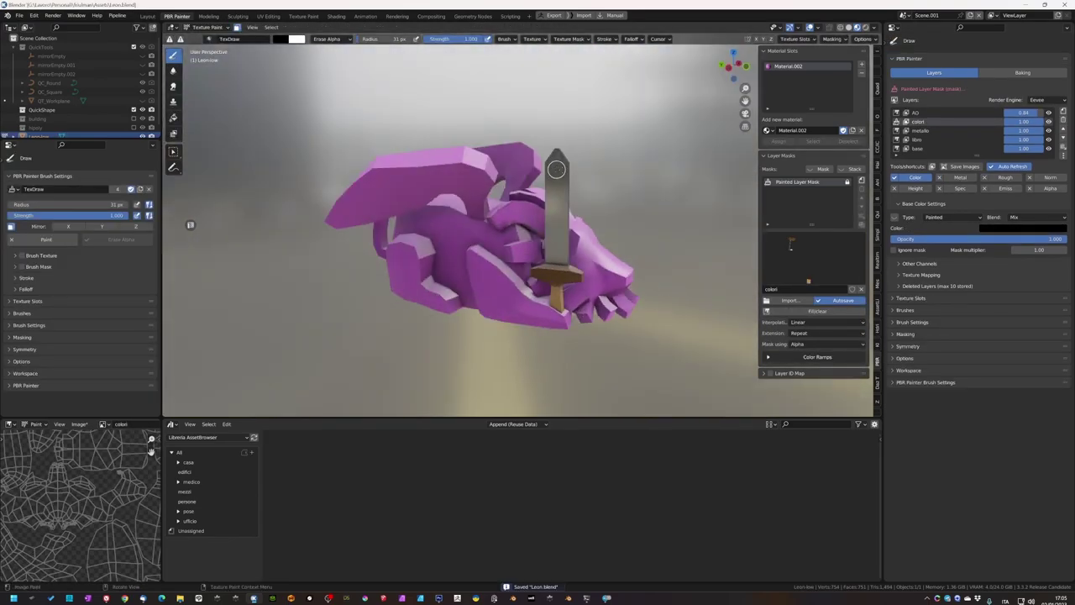
{"action": "middle_click_drag", "start_coordinate": [589, 269], "coordinate": [478, 293]}
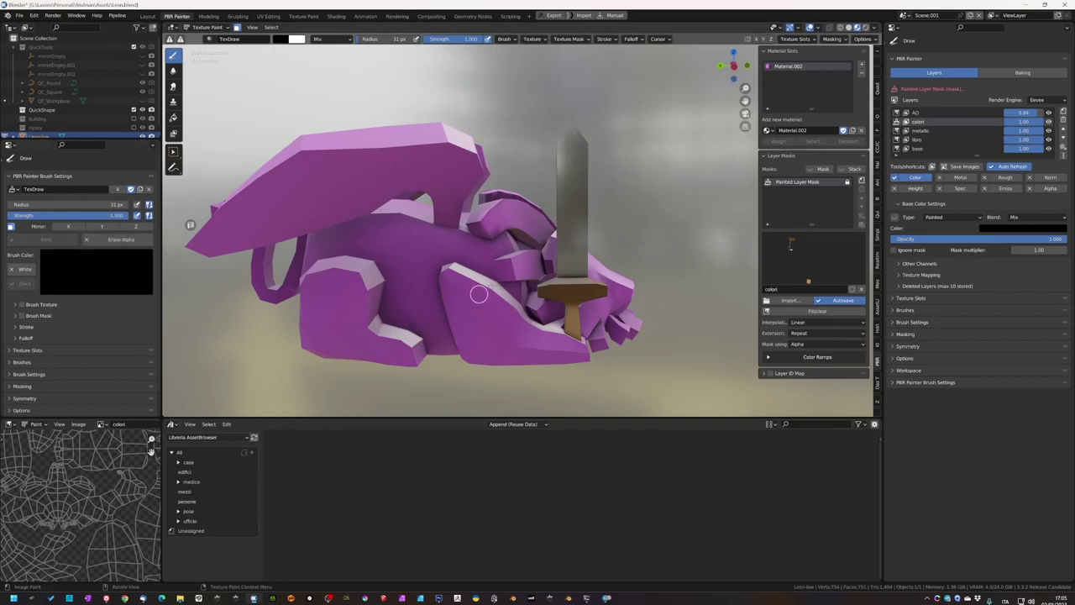
{"action": "scroll", "coordinate": [571, 191], "scroll_direction": "up", "scroll_amount": 3}
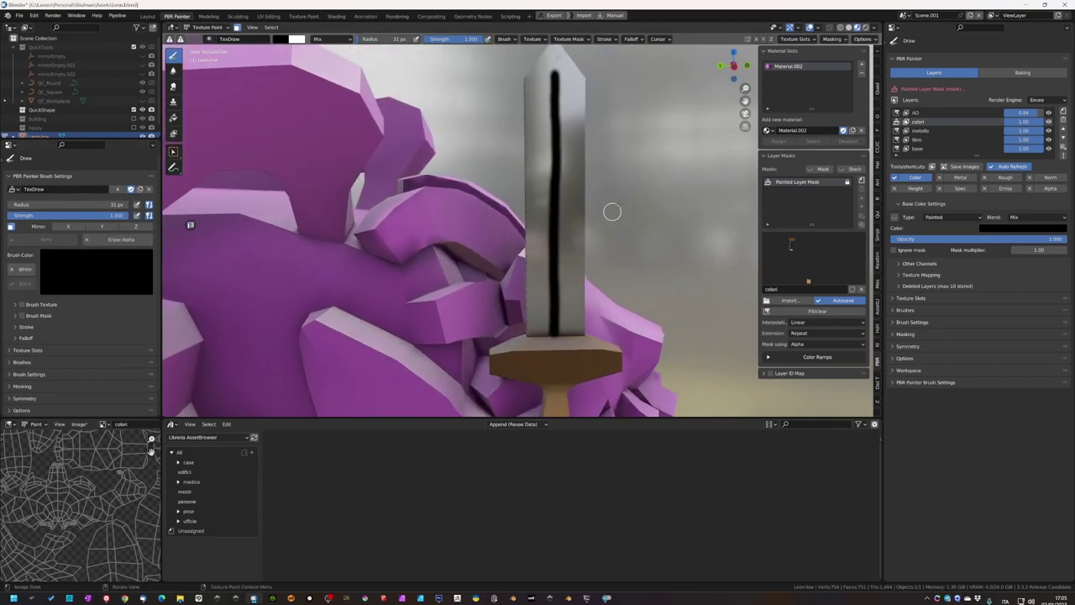
{"action": "middle_click_drag", "start_coordinate": [611, 210], "coordinate": [149, 241]}
{"action": "left_click", "coordinate": [150, 241]}
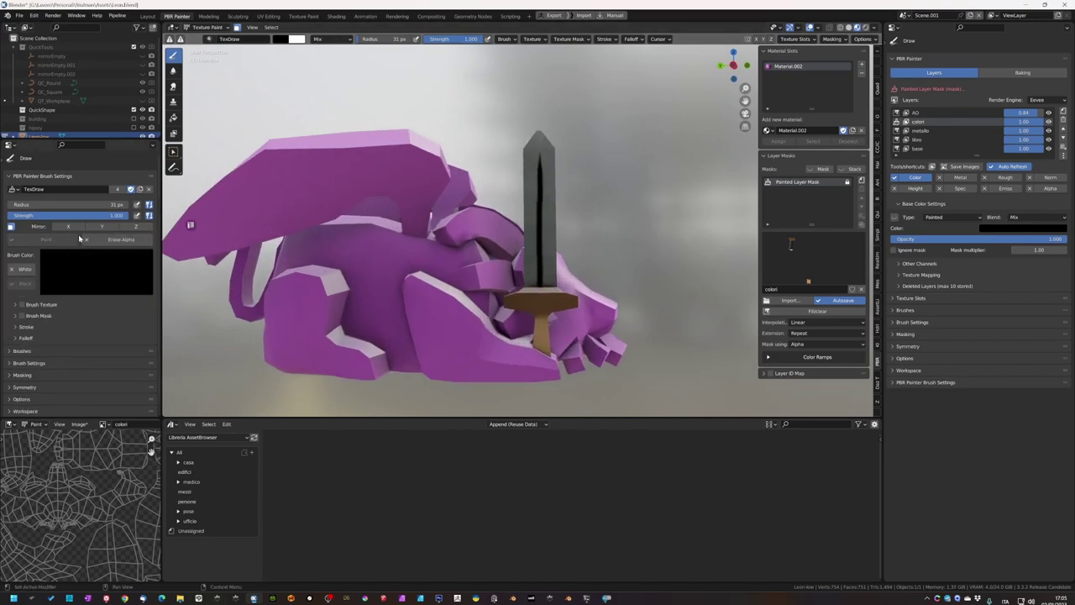
{"action": "mouse_move", "coordinate": [532, 168]}
{"action": "middle_mouse_down"}
{"action": "mouse_move", "coordinate": [826, 203]}
{"action": "mouse_move", "coordinate": [528, 285]}
{"action": "middle_mouse_up"}
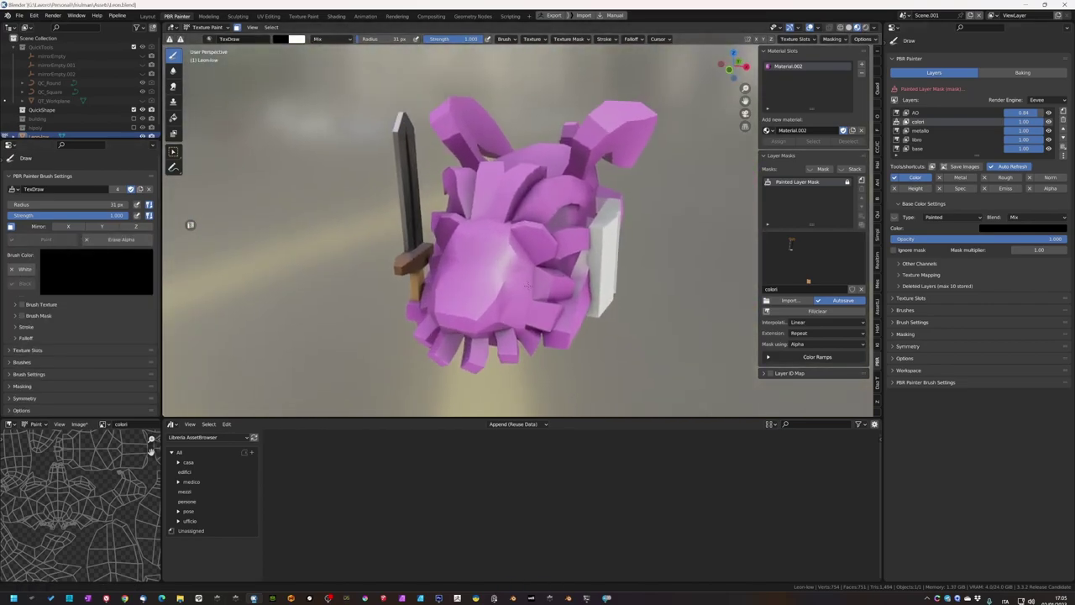
{"action": "middle_click_drag", "start_coordinate": [444, 231], "coordinate": [689, 114]}
{"action": "middle_click_drag", "start_coordinate": [516, 252], "coordinate": [495, 246]}
{"action": "scroll", "coordinate": [496, 246], "scroll_direction": "up", "scroll_amount": 2}
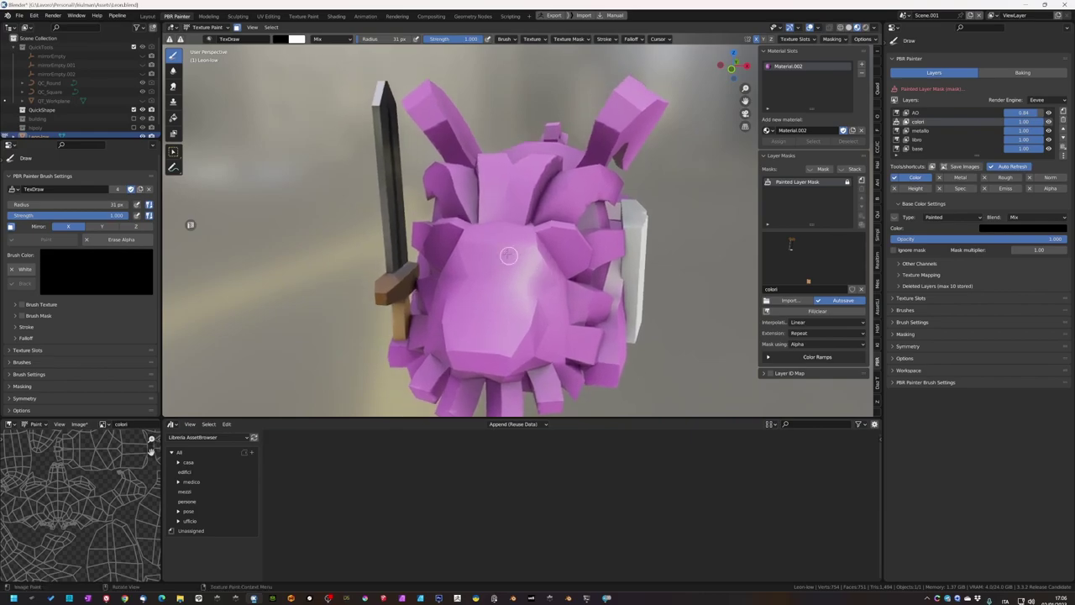
- Sample a darker colour from the model and paint shading onto the lion's face
{"action": "key", "text": "e"}
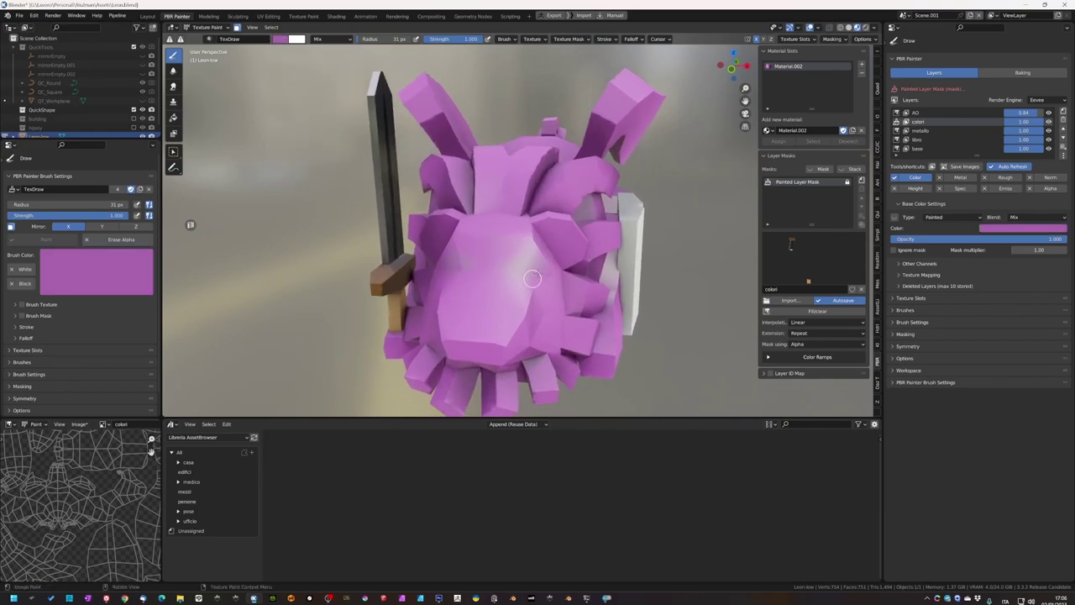
{"action": "mouse_move", "coordinate": [532, 278]}
{"action": "middle_mouse_down"}
{"action": "mouse_move", "coordinate": [124, 281]}
{"action": "mouse_move", "coordinate": [507, 276]}
{"action": "mouse_move", "coordinate": [482, 273]}
{"action": "middle_mouse_up"}
{"action": "key", "text": "e"}
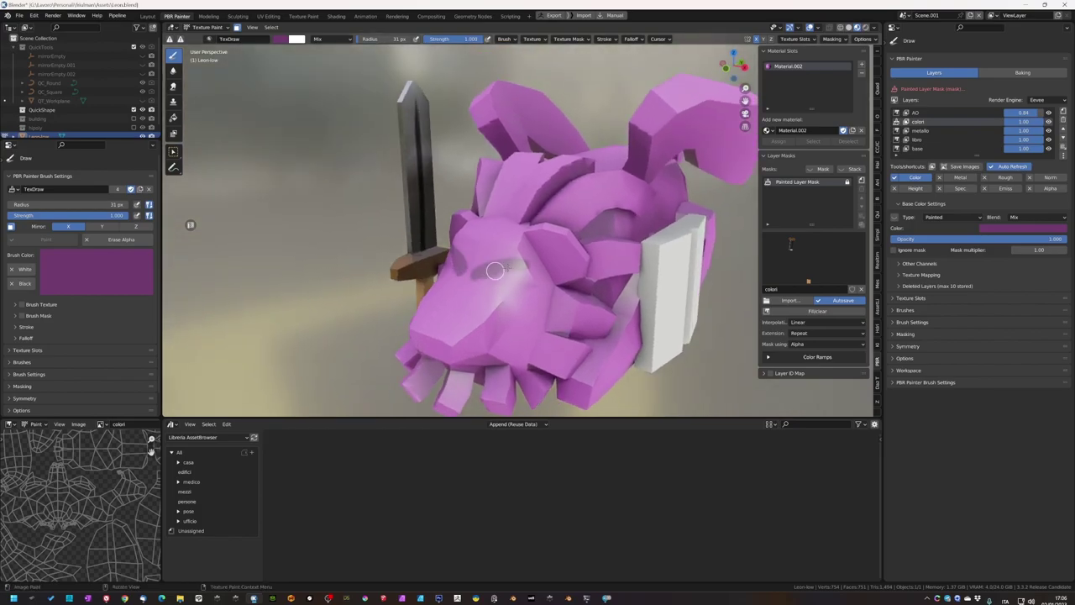
{"action": "left_click_drag", "start_coordinate": [458, 257], "coordinate": [483, 281]}
{"action": "mouse_move", "coordinate": [483, 281]}
{"action": "middle_mouse_down"}
{"action": "mouse_move", "coordinate": [535, 263]}
{"action": "mouse_move", "coordinate": [502, 293]}
{"action": "middle_mouse_up"}
- Paint a black patch around the lion's eye and enable the layer's Rough channel at 0.500
{"action": "key", "text": "e"}
{"action": "scroll", "coordinate": [502, 293], "scroll_direction": "up", "scroll_amount": 2}
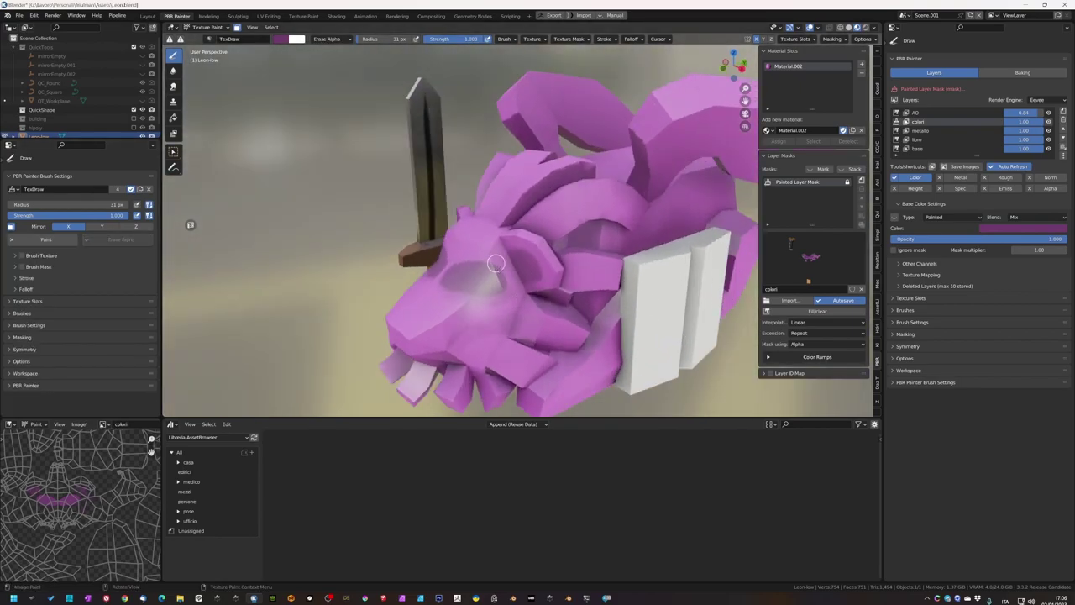
{"action": "middle_click_drag", "start_coordinate": [478, 256], "coordinate": [496, 228]}
{"action": "key", "text": "e"}
{"action": "mouse_move", "coordinate": [360, 255]}
{"action": "middle_mouse_down"}
{"action": "mouse_move", "coordinate": [494, 281]}
{"action": "mouse_move", "coordinate": [509, 305]}
{"action": "middle_mouse_up"}
{"action": "scroll", "coordinate": [495, 282], "scroll_direction": "up", "scroll_amount": 2}
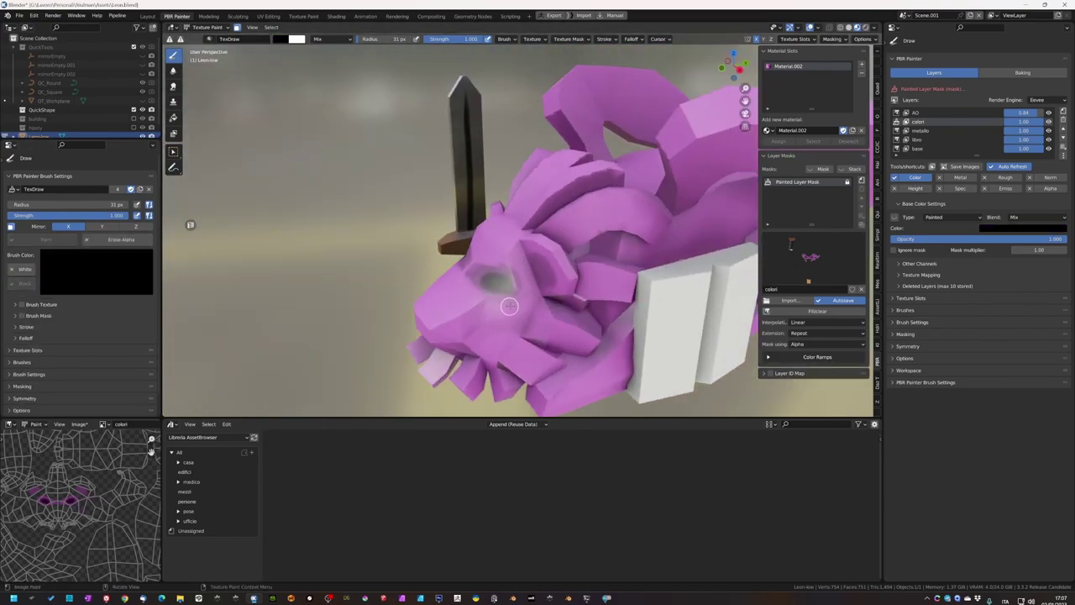
{"action": "left_click", "coordinate": [1008, 182]}
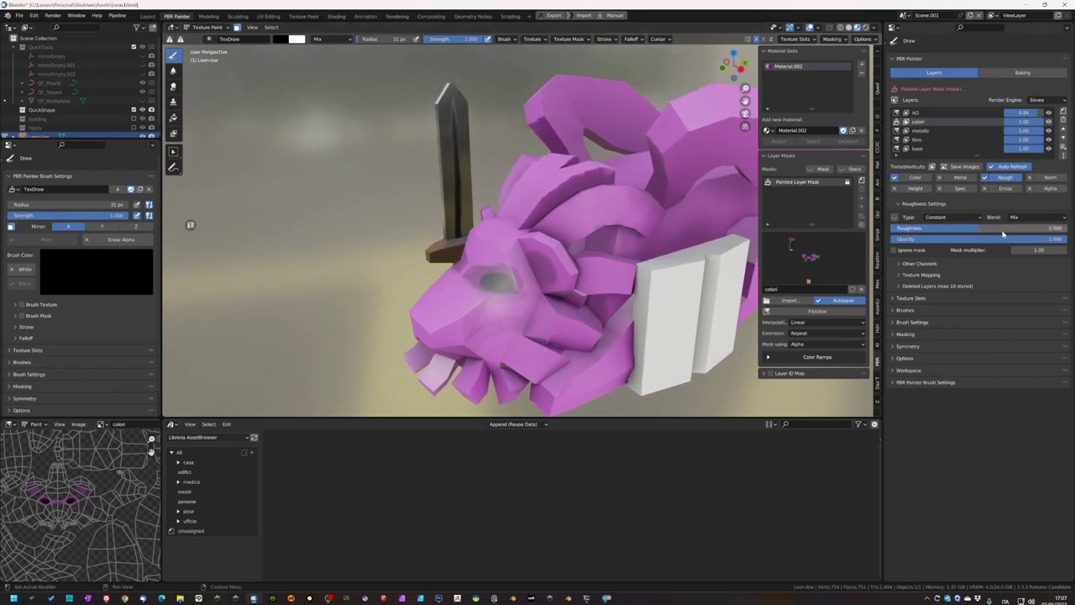
- Disable the Rough channel, save Leon.blend, and bring the lion's nose and book into view
{"action": "left_click", "coordinate": [915, 177]}
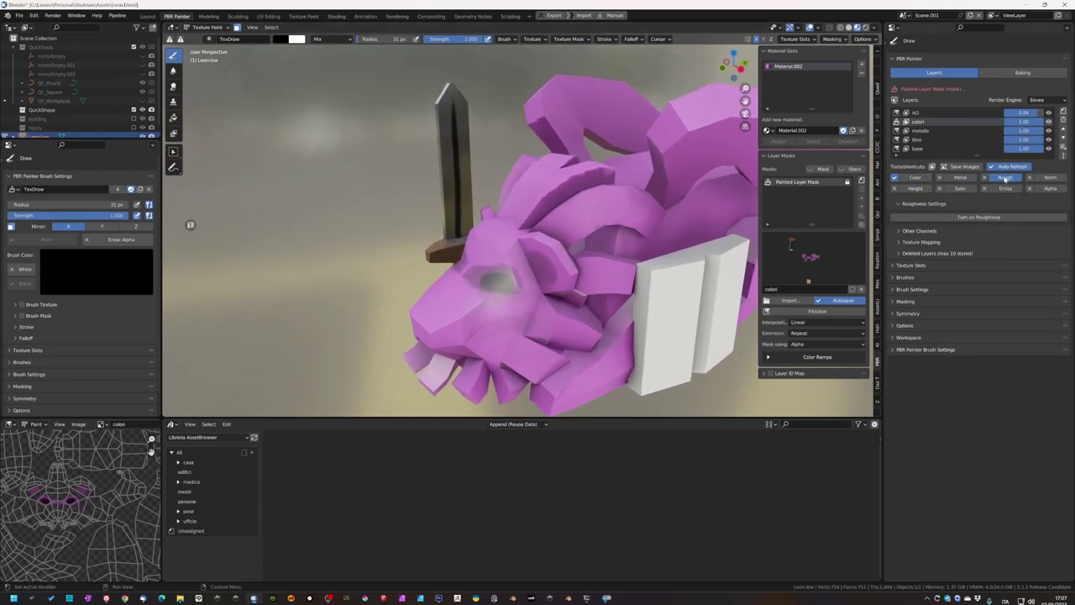
{"action": "key", "text": "ctrl+s"}
{"action": "mouse_move", "coordinate": [578, 294]}
{"action": "middle_mouse_down"}
{"action": "mouse_move", "coordinate": [494, 283]}
{"action": "mouse_move", "coordinate": [509, 301]}
{"action": "mouse_move", "coordinate": [514, 277]}
{"action": "mouse_move", "coordinate": [514, 299]}
{"action": "mouse_move", "coordinate": [504, 294]}
{"action": "mouse_move", "coordinate": [537, 277]}
{"action": "mouse_move", "coordinate": [556, 288]}
{"action": "mouse_move", "coordinate": [512, 265]}
{"action": "middle_mouse_up"}
{"action": "scroll", "coordinate": [508, 262], "scroll_direction": "up", "scroll_amount": 1}
{"action": "scroll", "coordinate": [503, 258], "scroll_direction": "up", "scroll_amount": 3}
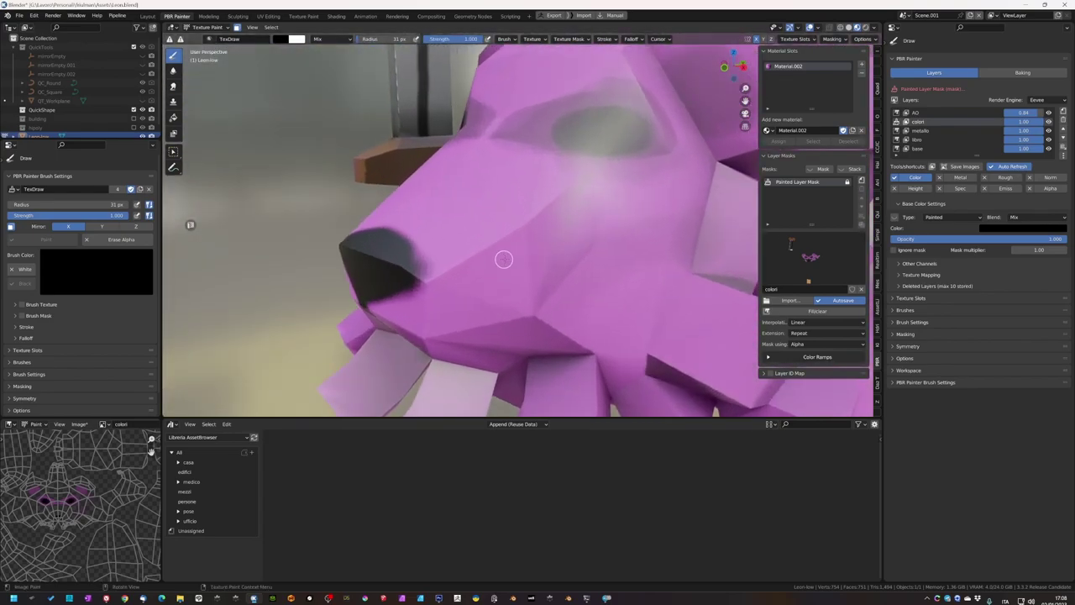
{"action": "scroll", "coordinate": [558, 319], "scroll_direction": "down", "scroll_amount": 4}
{"action": "mouse_move", "coordinate": [629, 297]}
{"action": "middle_mouse_down"}
{"action": "mouse_move", "coordinate": [580, 292]}
{"action": "mouse_move", "coordinate": [522, 191]}
{"action": "middle_mouse_up"}
{"action": "scroll", "coordinate": [578, 292], "scroll_direction": "up", "scroll_amount": 3}
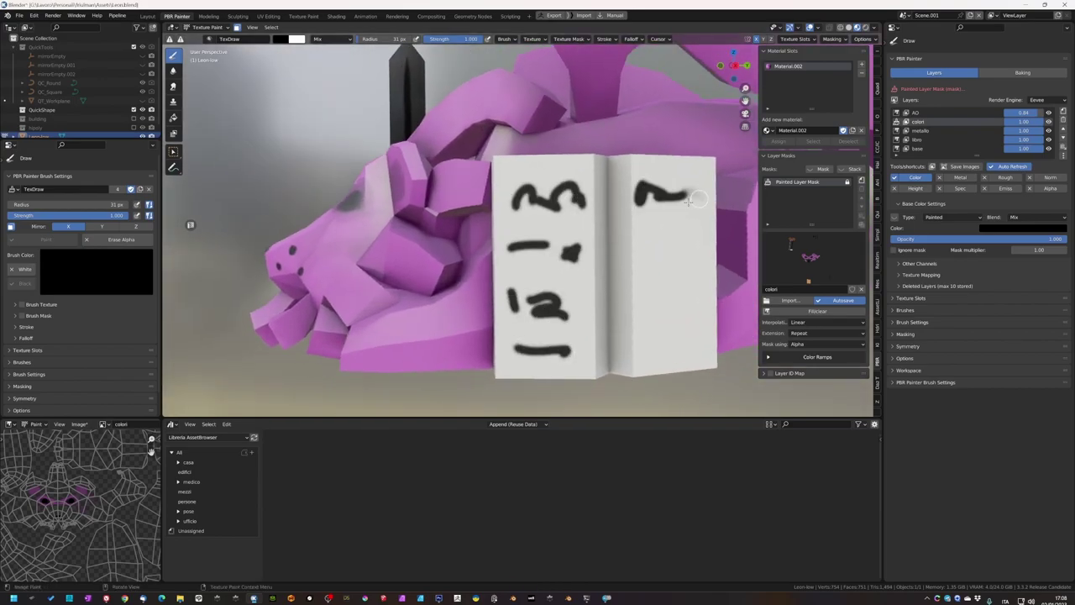
- Paint wavy dark purple lines along the lion's wing edge
{"action": "scroll", "coordinate": [695, 314], "scroll_direction": "down", "scroll_amount": 4}
{"action": "middle_click_drag", "start_coordinate": [695, 314], "coordinate": [255, 223]}
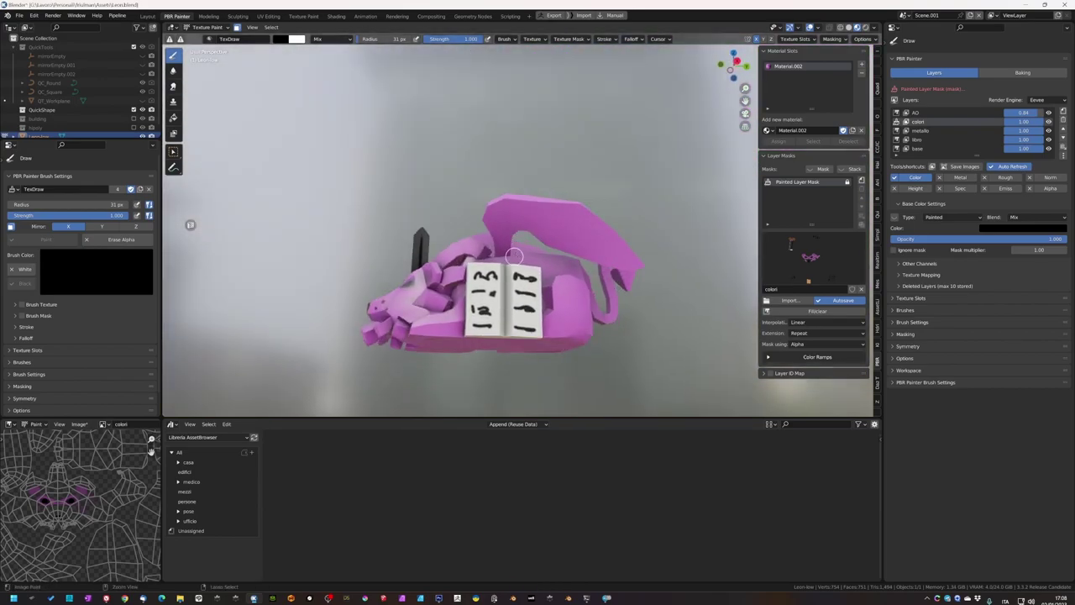
{"action": "scroll", "coordinate": [327, 296], "scroll_direction": "up", "scroll_amount": 4}
{"action": "key", "text": "s"}
{"action": "middle_click_drag", "start_coordinate": [451, 261], "coordinate": [504, 207]}
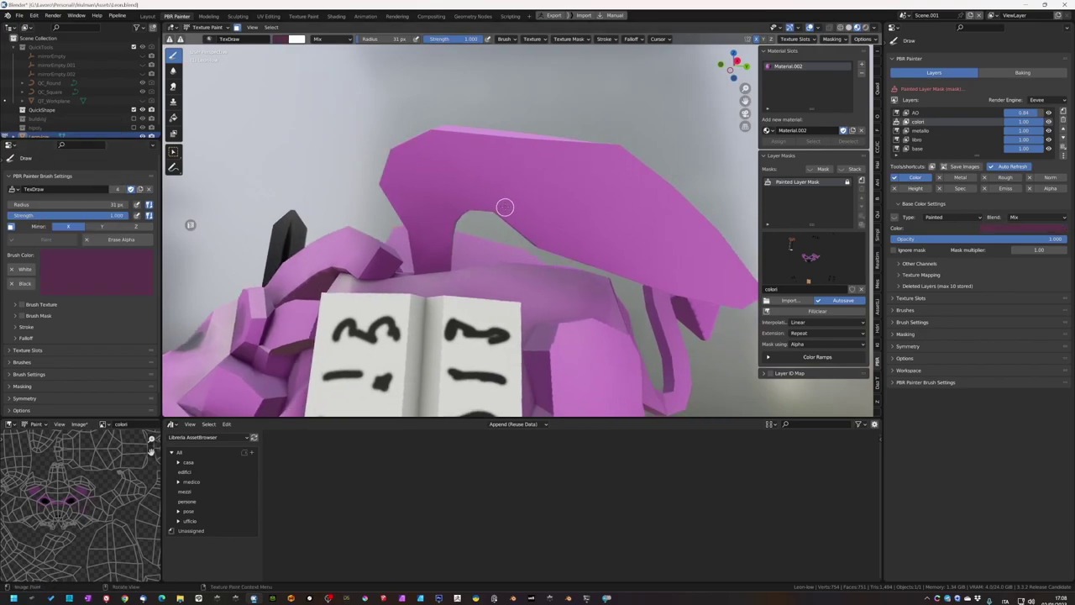
{"action": "left_click_drag", "start_coordinate": [487, 173], "coordinate": [587, 159]}
{"action": "mouse_move", "coordinate": [511, 223]}
{"action": "middle_mouse_down"}
{"action": "mouse_move", "coordinate": [444, 257]}
{"action": "mouse_move", "coordinate": [577, 199]}
{"action": "middle_mouse_up"}
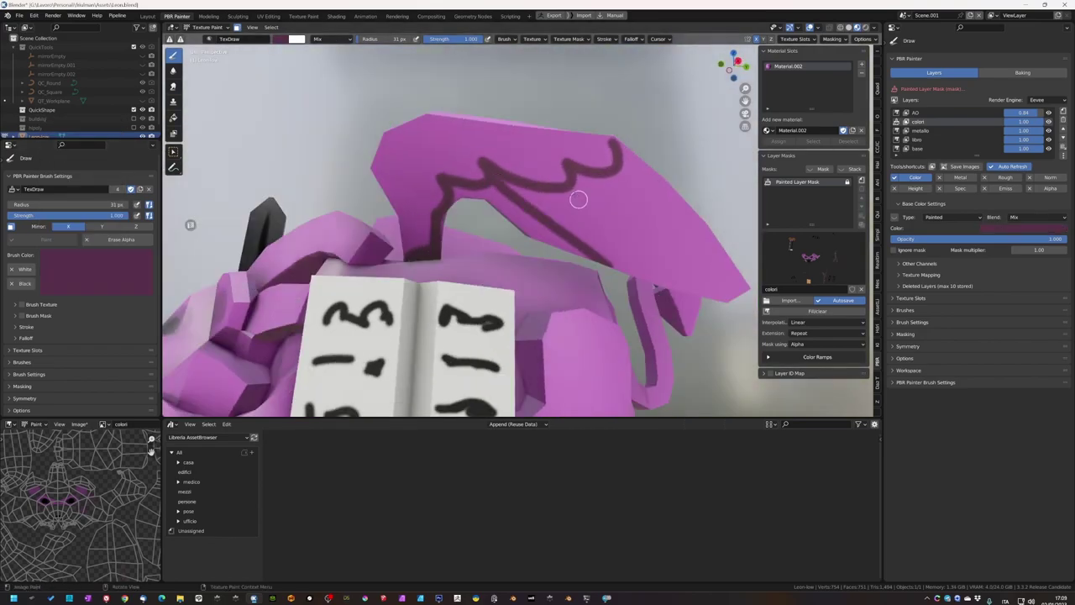
{"action": "scroll", "coordinate": [745, 309], "scroll_direction": "down", "scroll_amount": 3}
{"action": "middle_click_drag", "start_coordinate": [746, 309], "coordinate": [516, 222]}
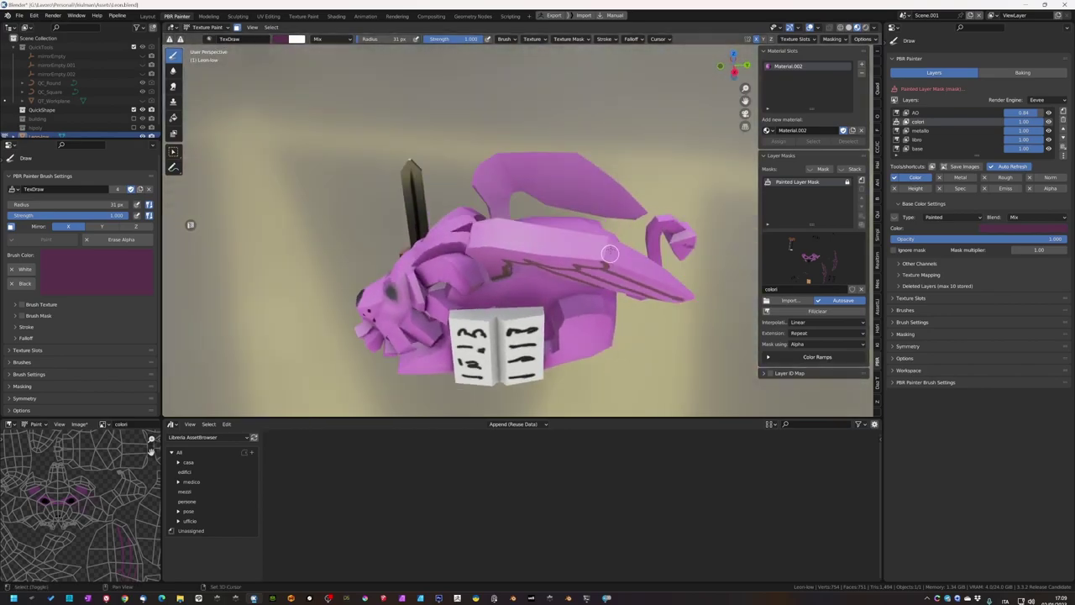
{"action": "mouse_move", "coordinate": [687, 266]}
{"action": "middle_mouse_down"}
{"action": "mouse_move", "coordinate": [692, 302]}
{"action": "mouse_move", "coordinate": [606, 277]}
{"action": "mouse_move", "coordinate": [520, 303]}
{"action": "mouse_move", "coordinate": [647, 275]}
{"action": "middle_mouse_up"}
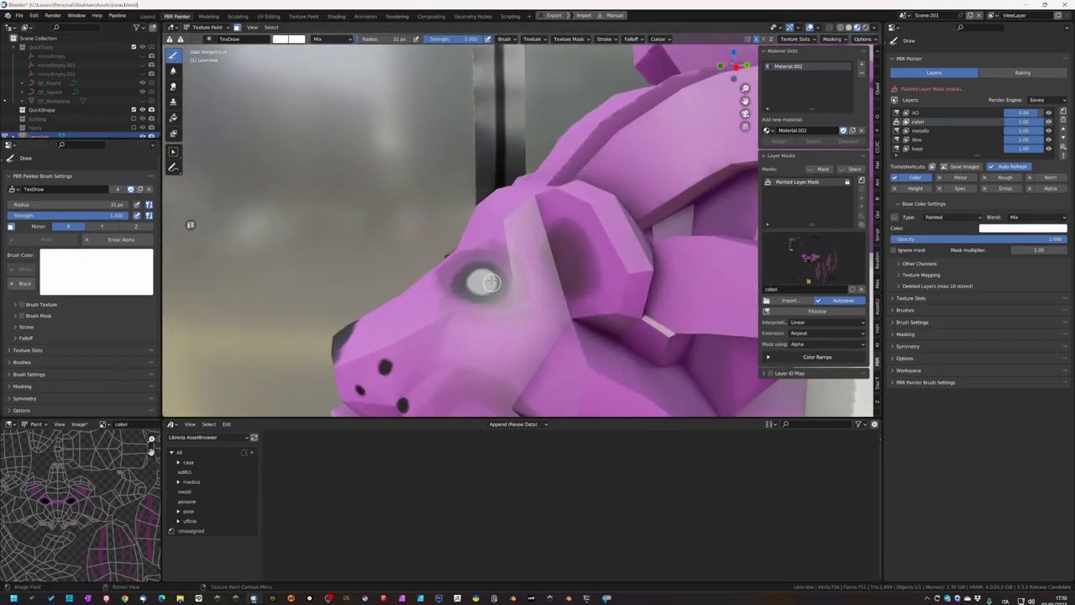
- Work around the lion's head, book and front adding dark details, then save Leon.blend
{"action": "mouse_move", "coordinate": [468, 286]}
{"action": "middle_mouse_down"}
{"action": "mouse_move", "coordinate": [453, 283]}
{"action": "mouse_move", "coordinate": [468, 290]}
{"action": "middle_mouse_up"}
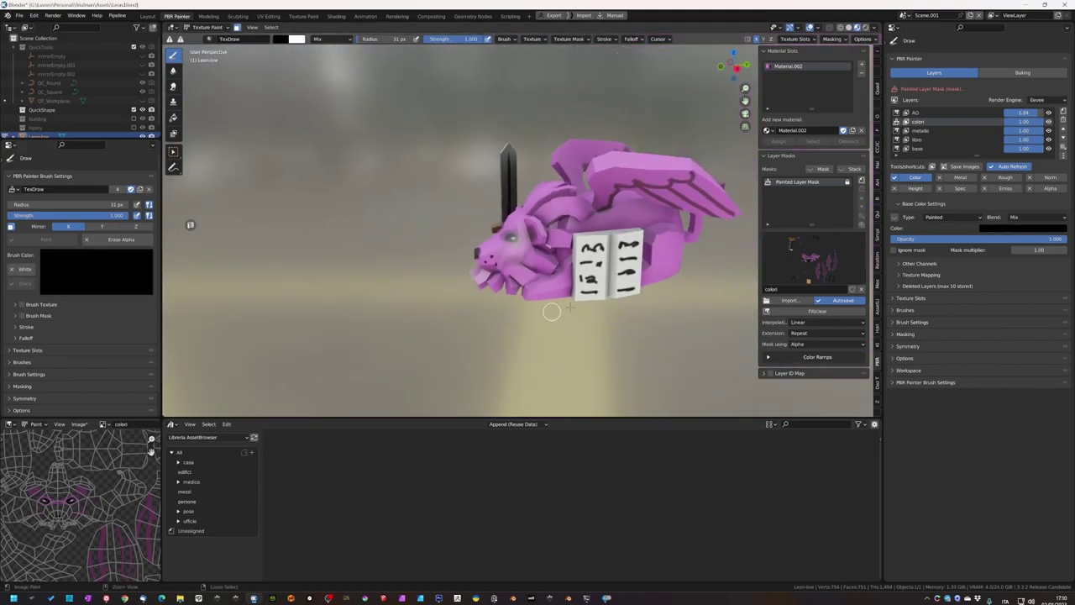
{"action": "middle_click_drag", "start_coordinate": [680, 288], "coordinate": [610, 322]}
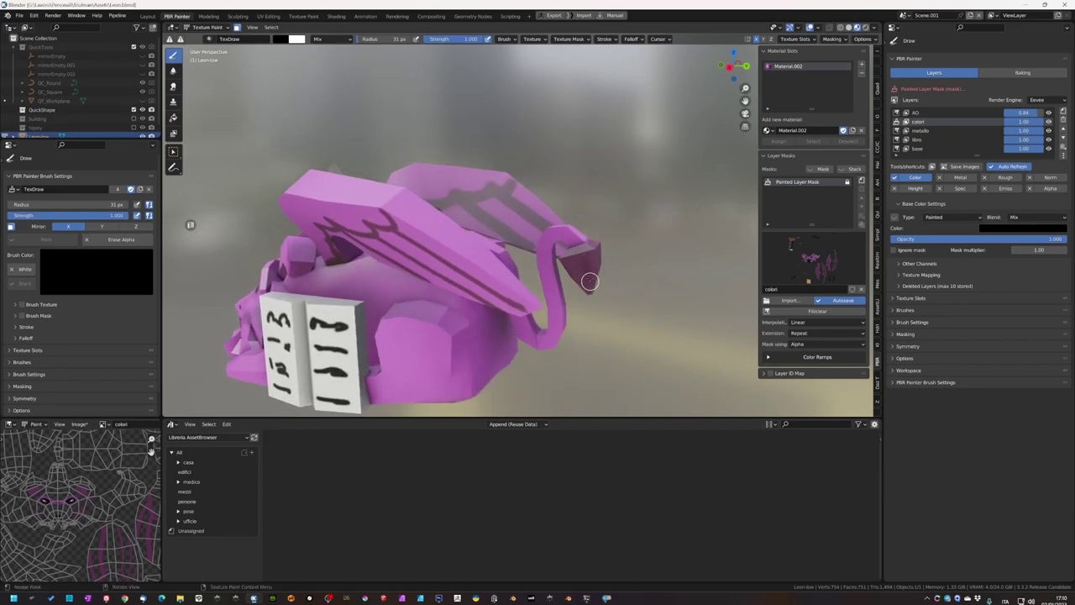
{"action": "mouse_move", "coordinate": [590, 281]}
{"action": "middle_mouse_down"}
{"action": "mouse_move", "coordinate": [586, 258]}
{"action": "mouse_move", "coordinate": [538, 355]}
{"action": "mouse_move", "coordinate": [672, 321]}
{"action": "mouse_move", "coordinate": [634, 257]}
{"action": "mouse_move", "coordinate": [583, 288]}
{"action": "mouse_move", "coordinate": [556, 259]}
{"action": "mouse_move", "coordinate": [587, 232]}
{"action": "mouse_move", "coordinate": [524, 302]}
{"action": "middle_mouse_up"}
{"action": "scroll", "coordinate": [586, 259], "scroll_direction": "down", "scroll_amount": 3}
{"action": "scroll", "coordinate": [633, 257], "scroll_direction": "up", "scroll_amount": 4}
{"action": "scroll", "coordinate": [586, 233], "scroll_direction": "down", "scroll_amount": 3}
{"action": "middle_click_drag", "start_coordinate": [483, 336], "coordinate": [641, 345]}
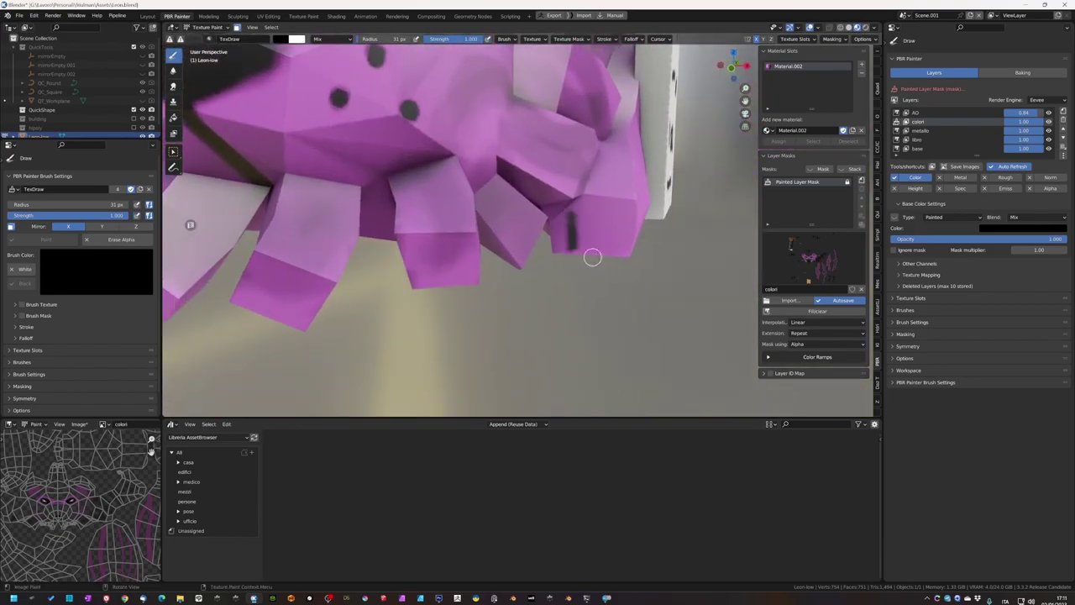
{"action": "scroll", "coordinate": [592, 257], "scroll_direction": "down", "scroll_amount": 3}
{"action": "middle_click_drag", "start_coordinate": [592, 257], "coordinate": [647, 269]}
{"action": "scroll", "coordinate": [647, 269], "scroll_direction": "down", "scroll_amount": 4}
{"action": "scroll", "coordinate": [702, 283], "scroll_direction": "up", "scroll_amount": 2}
{"action": "key", "text": "ctrl+s"}
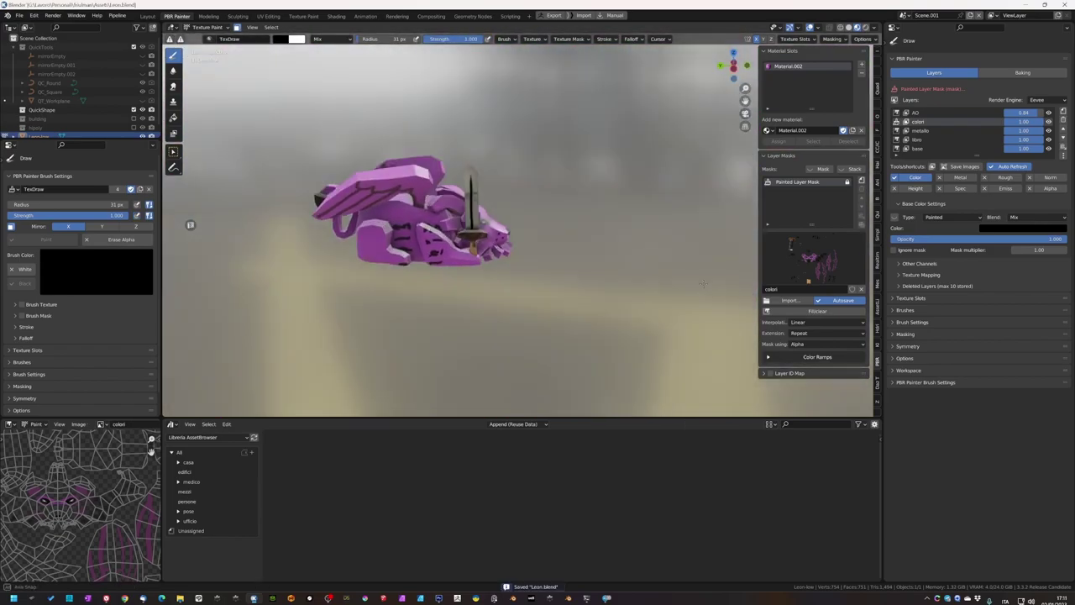
- Toggle erasing to touch up the lion's back, save again, and return the brush to painting
{"action": "middle_click_drag", "start_coordinate": [556, 287], "coordinate": [519, 239]}
{"action": "key", "text": "e"}
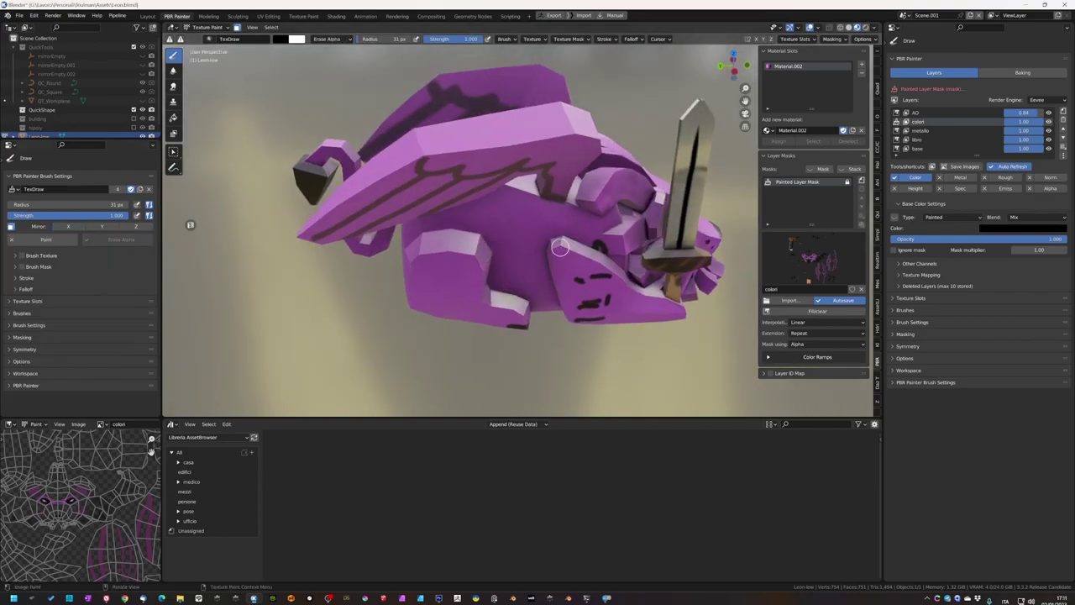
{"action": "mouse_move", "coordinate": [524, 327]}
{"action": "middle_mouse_down"}
{"action": "mouse_move", "coordinate": [684, 283]}
{"action": "mouse_move", "coordinate": [564, 304]}
{"action": "mouse_move", "coordinate": [526, 243]}
{"action": "mouse_move", "coordinate": [673, 125]}
{"action": "middle_mouse_up"}
{"action": "key", "text": "ctrl+s"}
{"action": "scroll", "coordinate": [537, 277], "scroll_direction": "down", "scroll_amount": 2}
{"action": "scroll", "coordinate": [525, 240], "scroll_direction": "up", "scroll_amount": 2}
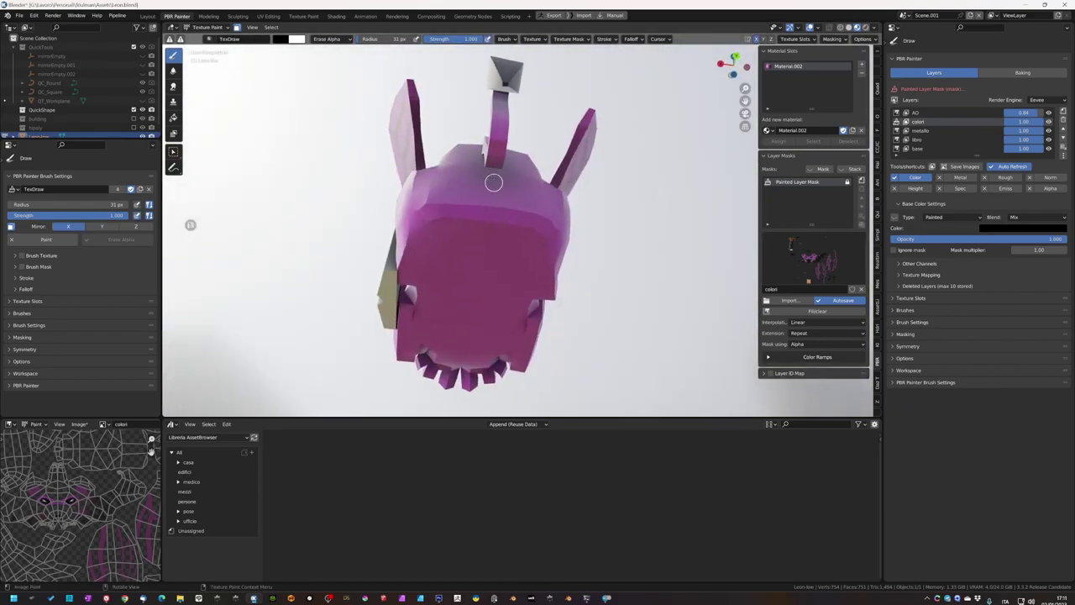
{"action": "mouse_move", "coordinate": [495, 191]}
{"action": "middle_mouse_down"}
{"action": "mouse_move", "coordinate": [488, 229]}
{"action": "mouse_move", "coordinate": [446, 250]}
{"action": "mouse_move", "coordinate": [427, 296]}
{"action": "mouse_move", "coordinate": [462, 257]}
{"action": "mouse_move", "coordinate": [479, 300]}
{"action": "middle_mouse_up"}
{"action": "left_click", "coordinate": [59, 241]}
- Save, switch to the Layout and Shading workspaces, and show overlays with Shift+Alt+Z
{"action": "scroll", "coordinate": [552, 302], "scroll_direction": "down", "scroll_amount": 3}
{"action": "key", "text": "ctrl+s"}
{"action": "scroll", "coordinate": [224, 89], "scroll_direction": "up", "scroll_amount": 2}
{"action": "key", "text": "ctrl+Page_Up"}
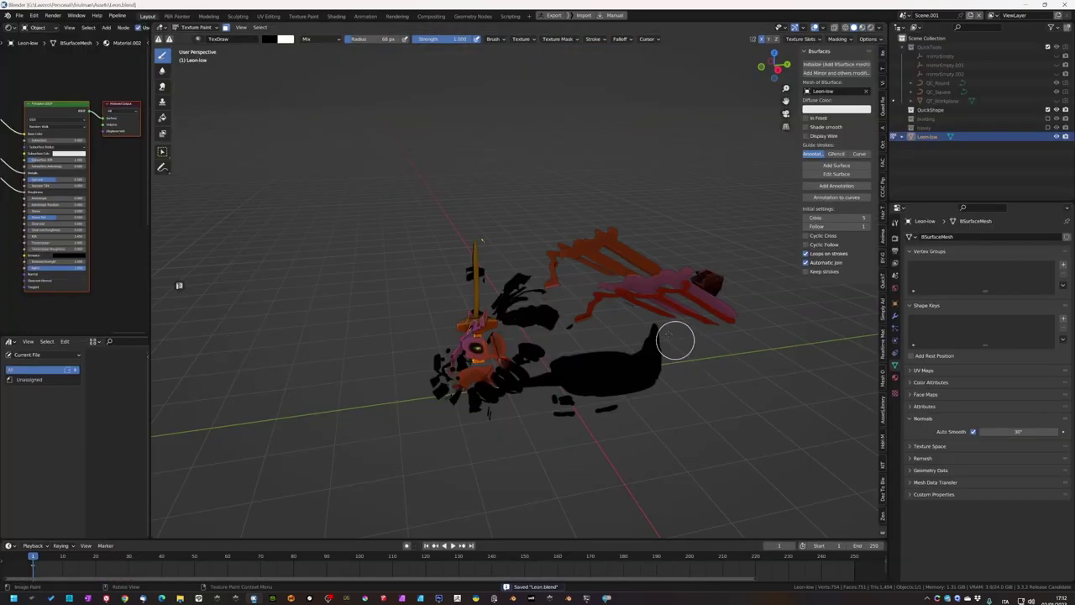
{"action": "key", "text": "ctrl+Page_Up"}
{"action": "key", "text": "ctrl+Page_Up"}
{"action": "key", "text": "ctrl+Page_Up"}
{"action": "key", "text": "ctrl+Page_Up"}
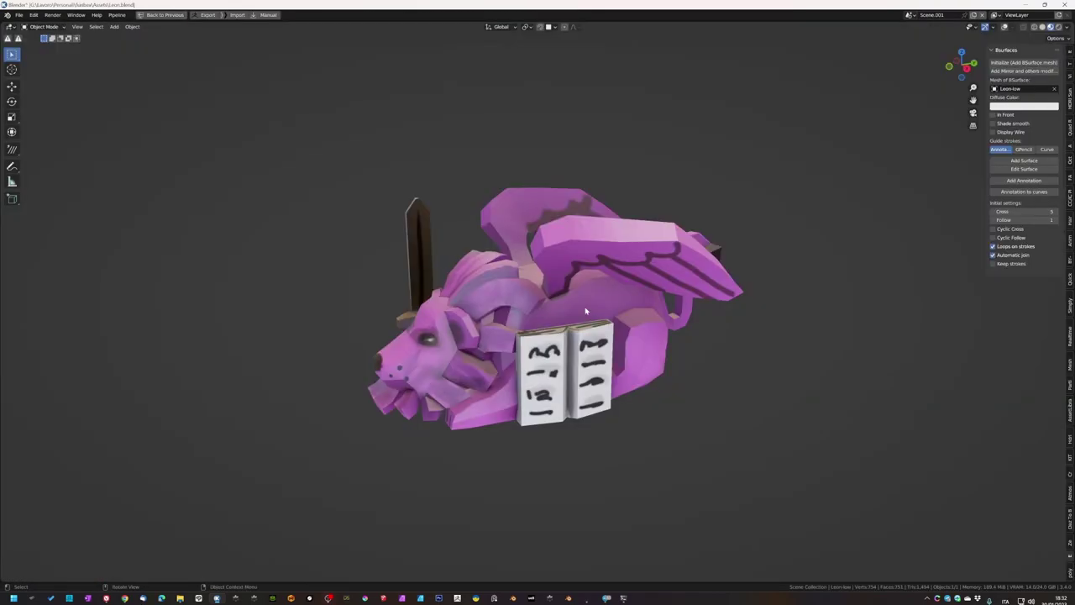
{"action": "mouse_move", "coordinate": [648, 340]}
{"action": "middle_mouse_down"}
{"action": "mouse_move", "coordinate": [762, 346]}
{"action": "mouse_move", "coordinate": [578, 356]}
{"action": "mouse_move", "coordinate": [427, 346]}
{"action": "mouse_move", "coordinate": [758, 360]}
{"action": "mouse_move", "coordinate": [828, 423]}
{"action": "mouse_move", "coordinate": [508, 351]}
{"action": "mouse_move", "coordinate": [638, 349]}
{"action": "mouse_move", "coordinate": [755, 328]}
{"action": "mouse_move", "coordinate": [639, 326]}
{"action": "mouse_move", "coordinate": [549, 365]}
{"action": "mouse_move", "coordinate": [854, 501]}
{"action": "mouse_move", "coordinate": [725, 307]}
{"action": "mouse_move", "coordinate": [763, 378]}
{"action": "mouse_move", "coordinate": [598, 382]}
{"action": "middle_mouse_up"}
{"action": "key", "text": "shift+alt+z"}
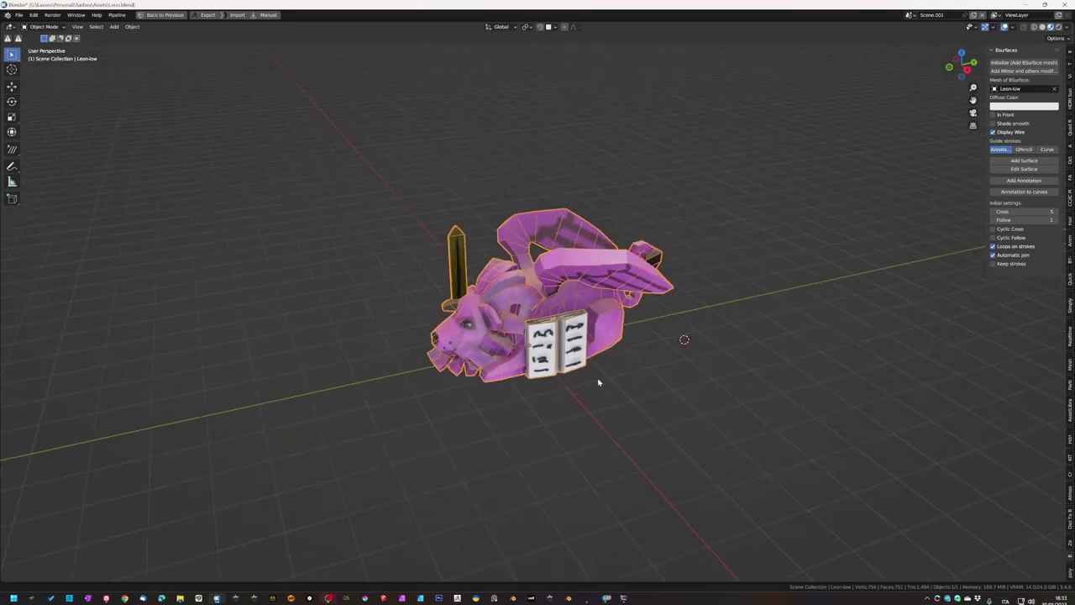